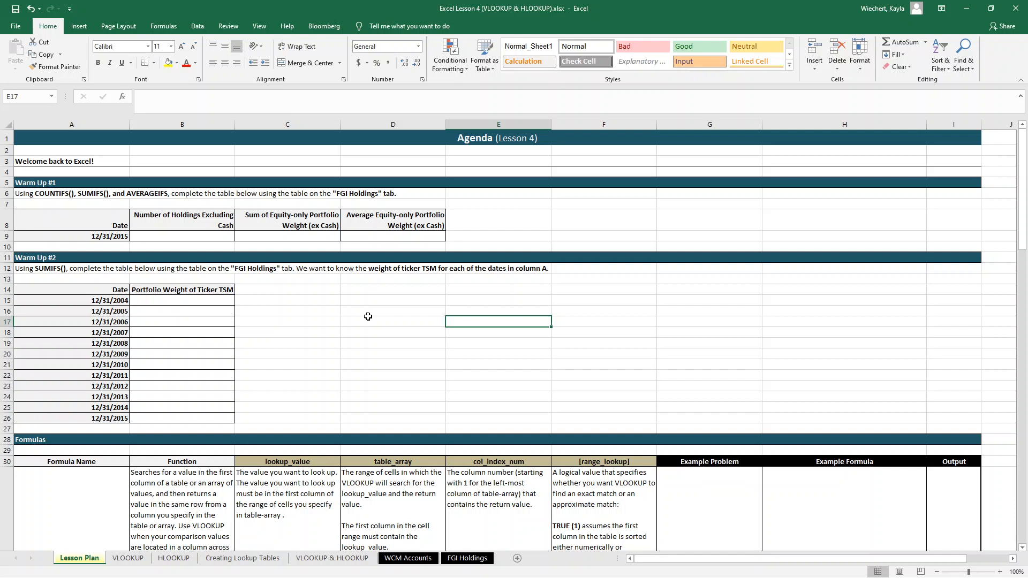
Look over the FGI Holdings data from its first row, and return to cell B9 on the Lesson Plan sheet
click(179, 234)
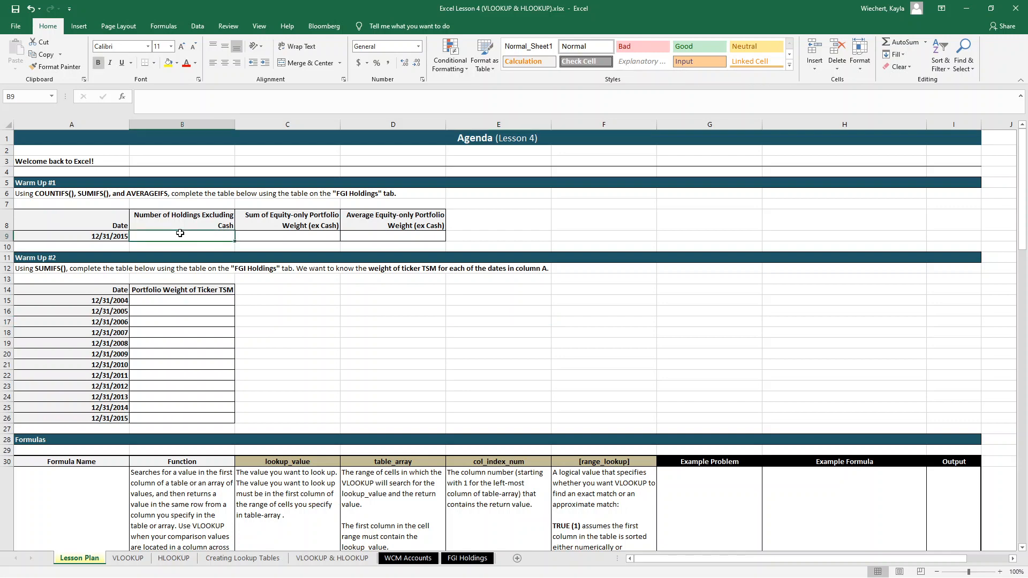
click(464, 559)
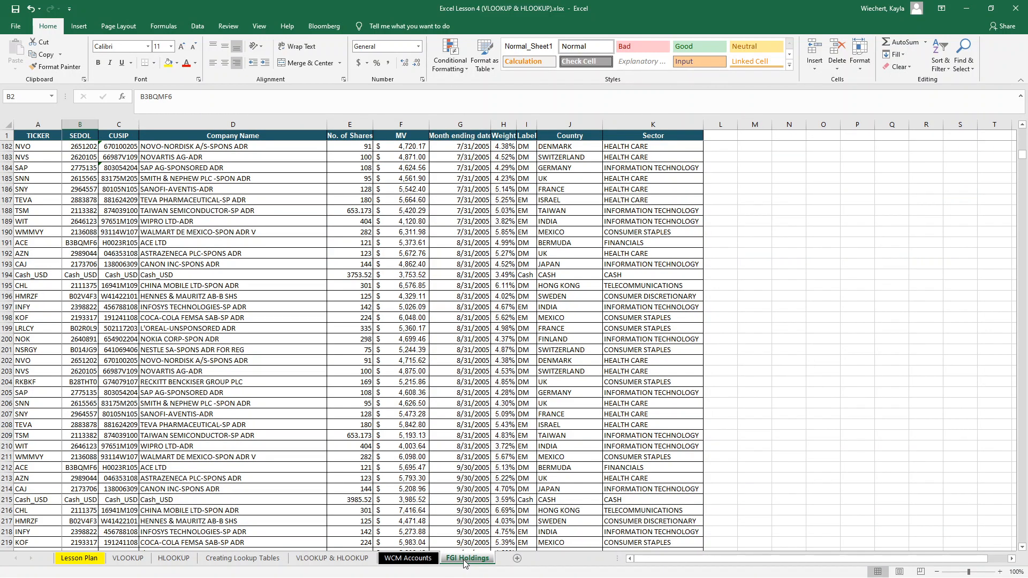
scroll(218, 340, up, 20)
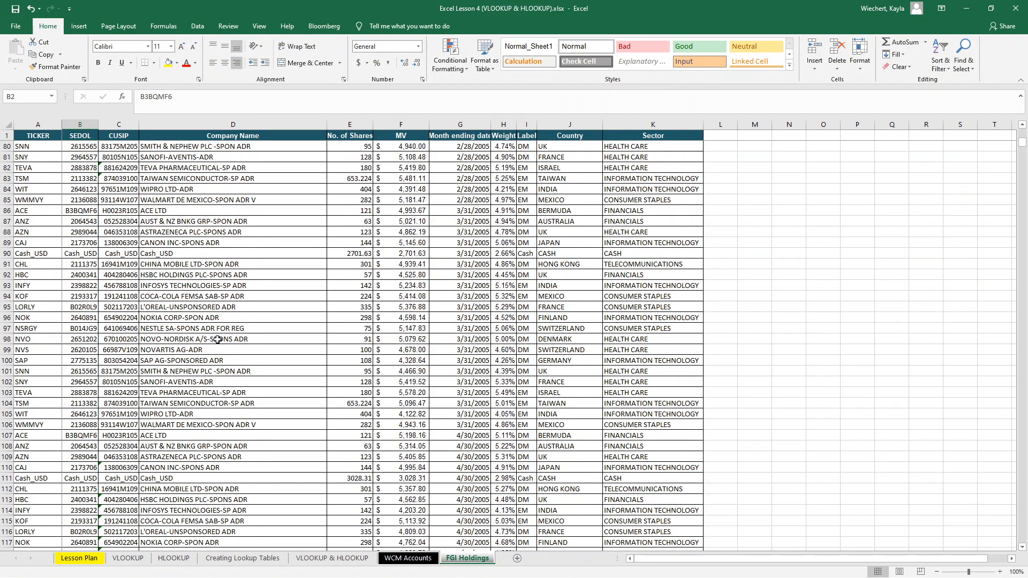
scroll(217, 339, up, 20)
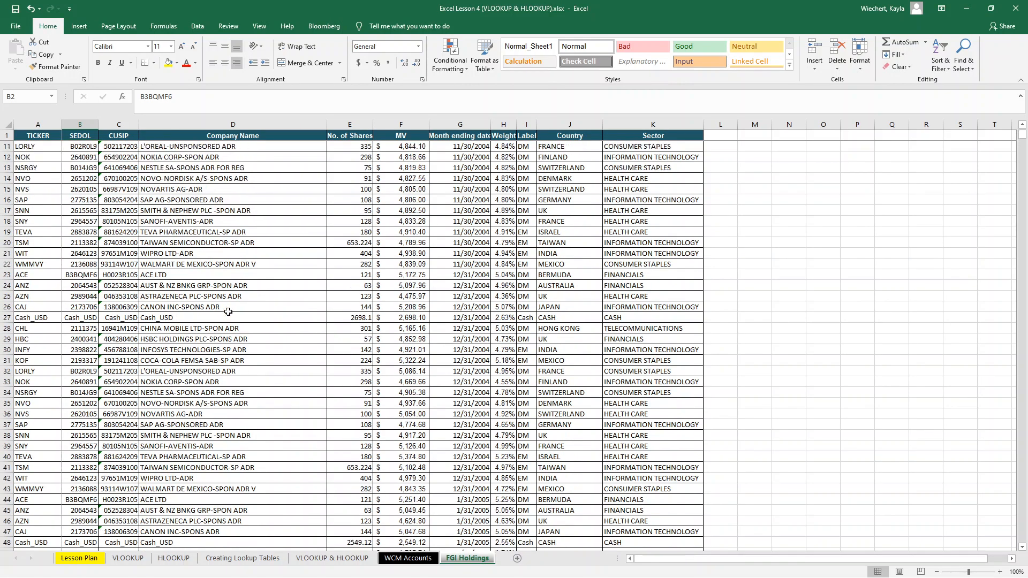
scroll(228, 311, up, 3)
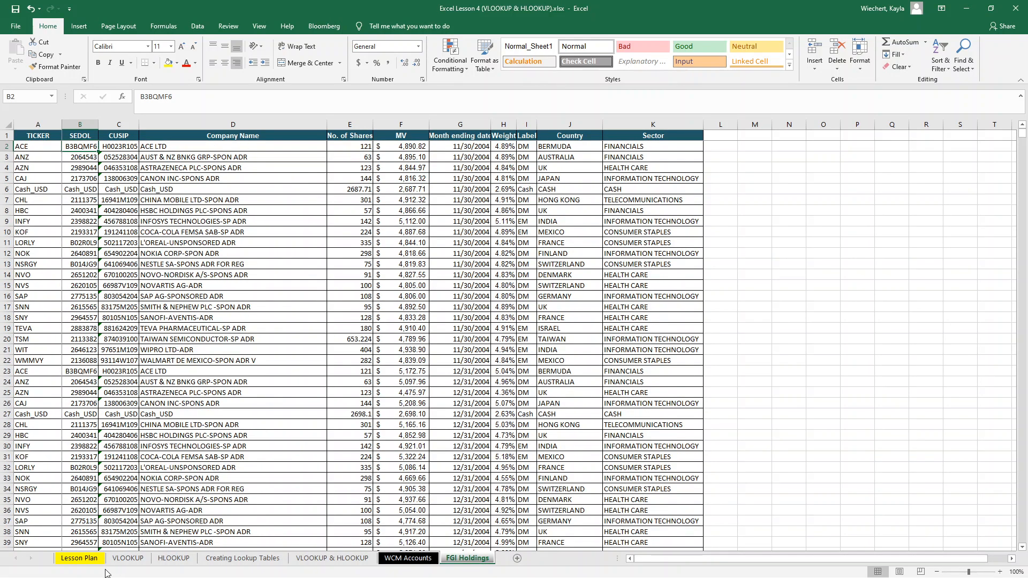
click(89, 561)
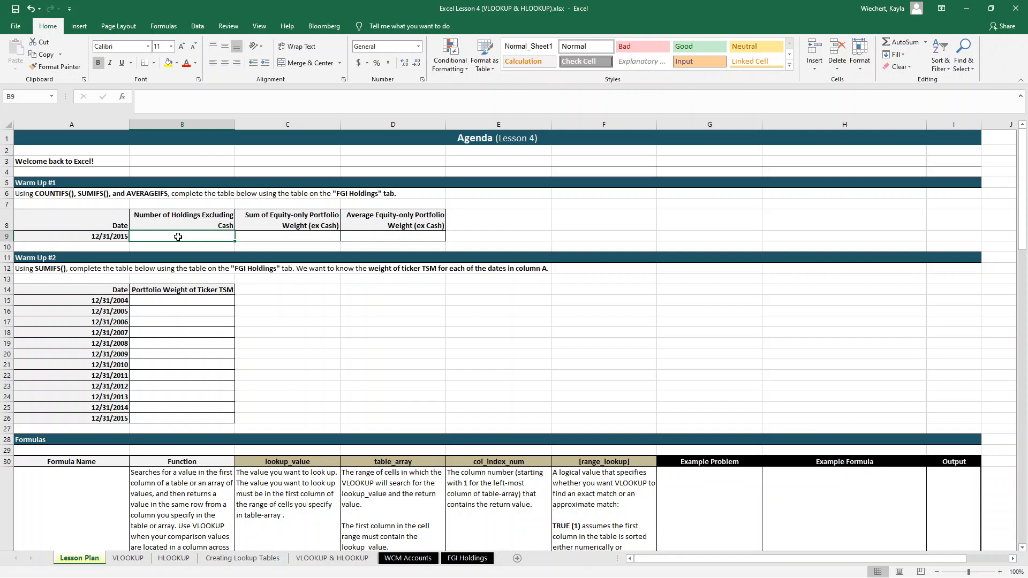
Begin a COUNTIFS formula in B9 that matches FGI Holdings column G to the date in Lesson Plan cell A9
text(=counti)
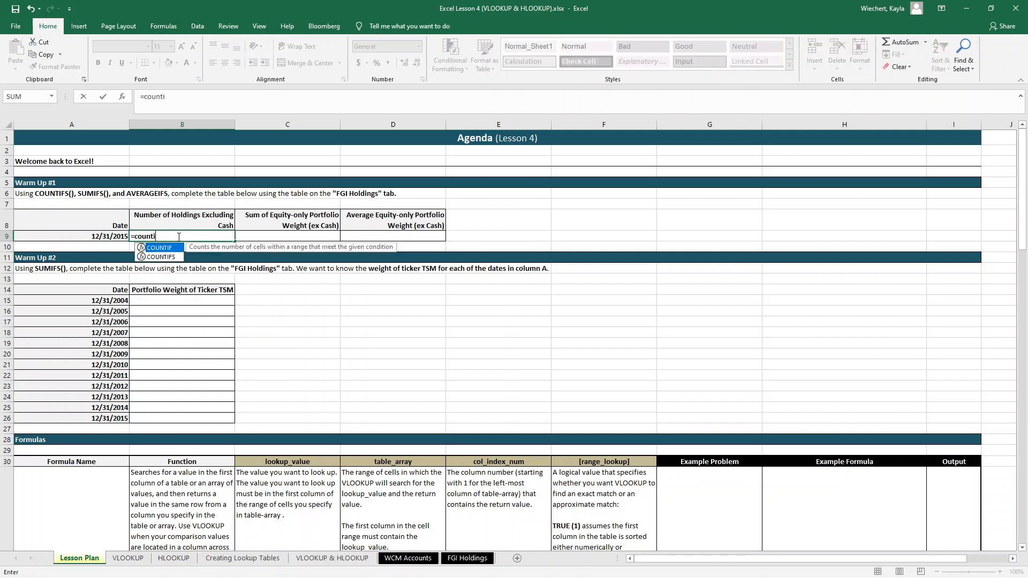
text(fs()
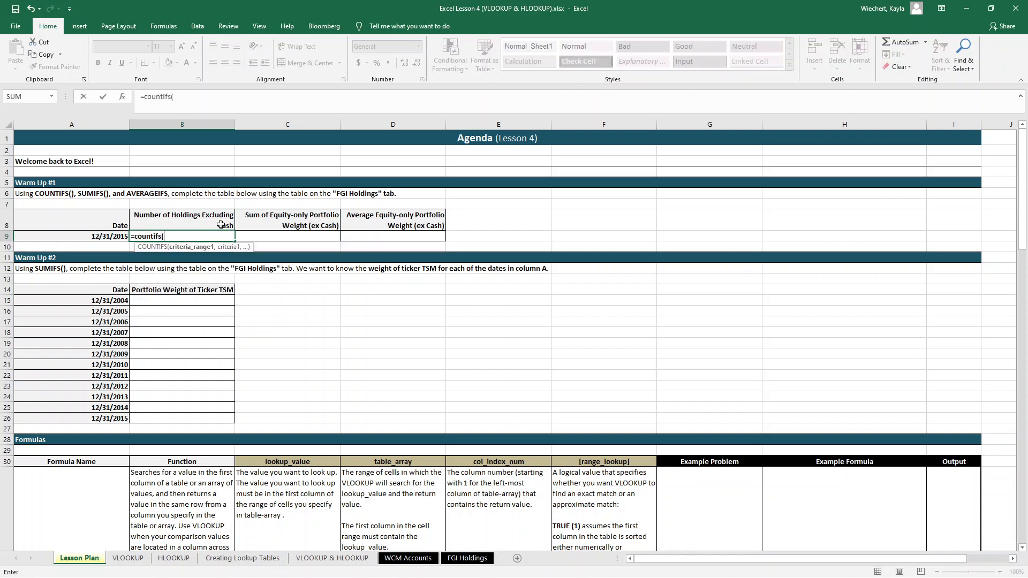
click(465, 560)
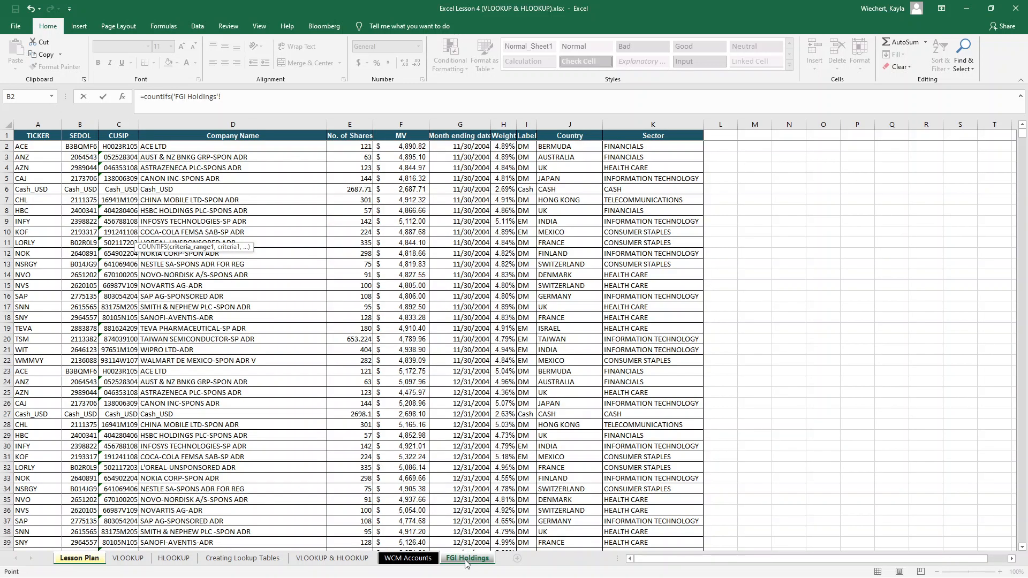
click(462, 125)
text(,)
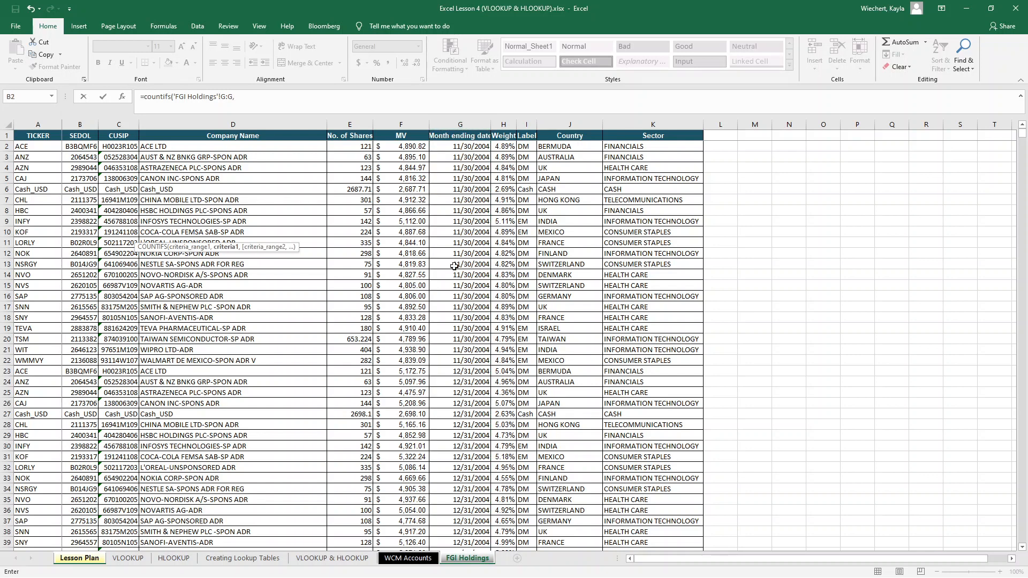
click(85, 559)
click(115, 237)
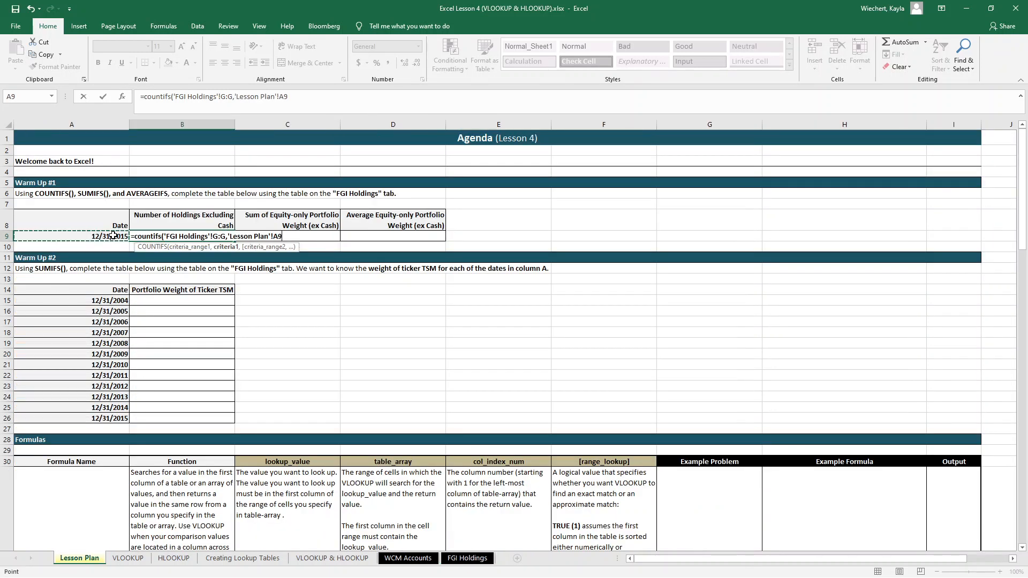
text(,)
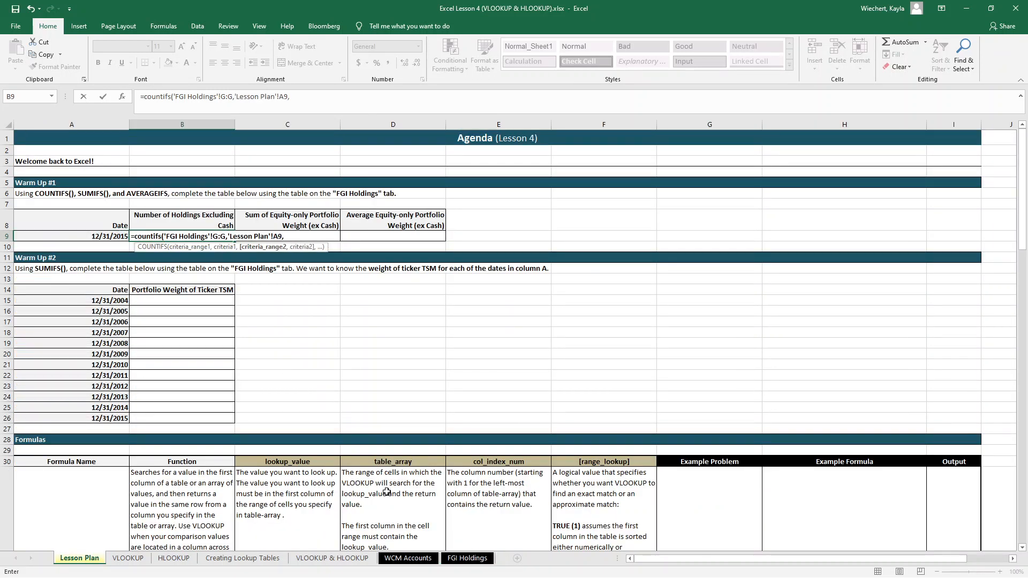
Complete the COUNTIFS formula with FGI Holdings column A as second range and "<>"&'FGI Holdings'!$A$6 as criterion to exclude cash
click(463, 560)
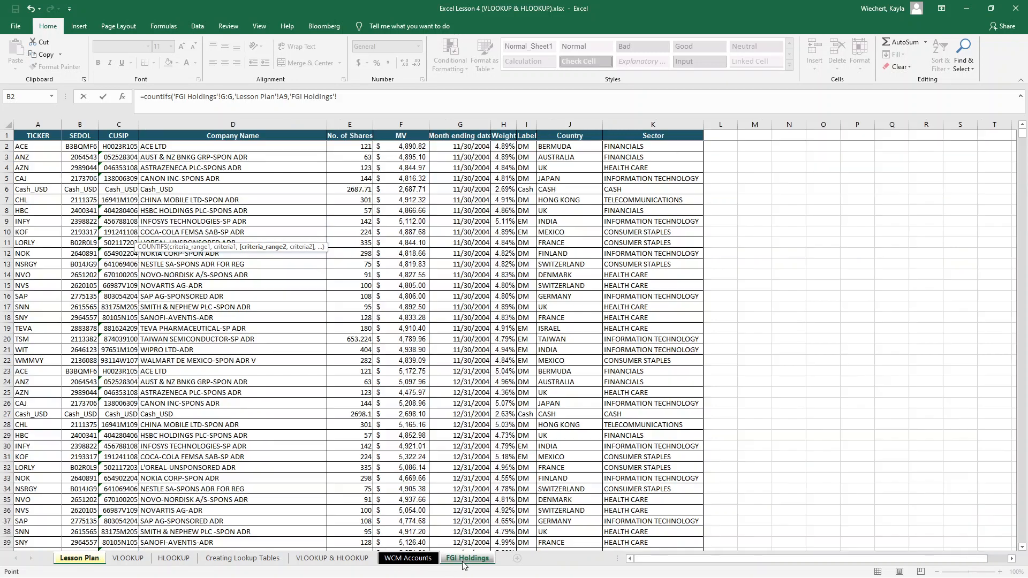
click(34, 124)
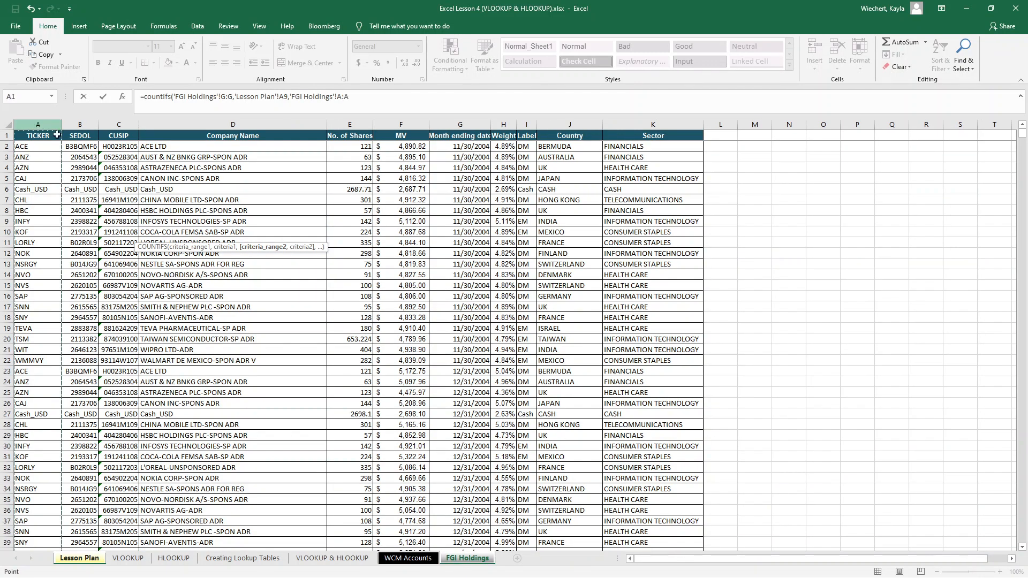
text(,"<>)
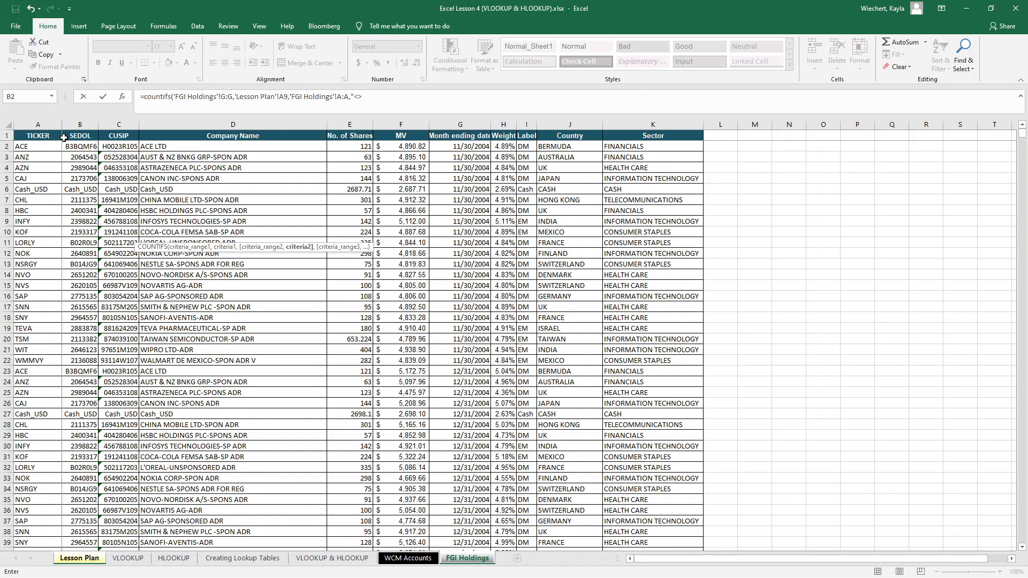
text("&)
click(35, 189)
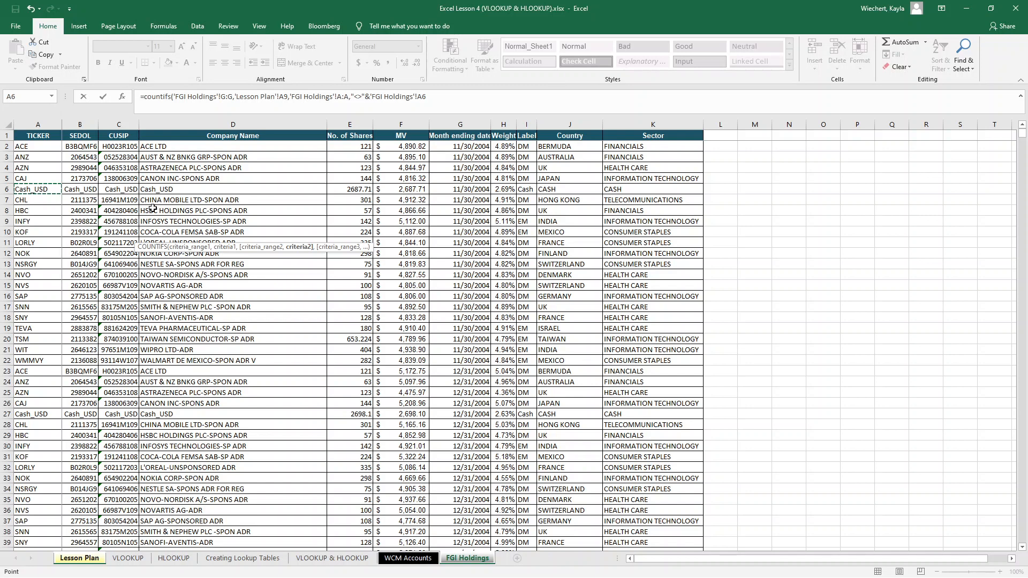
key(F4)
key(Return)
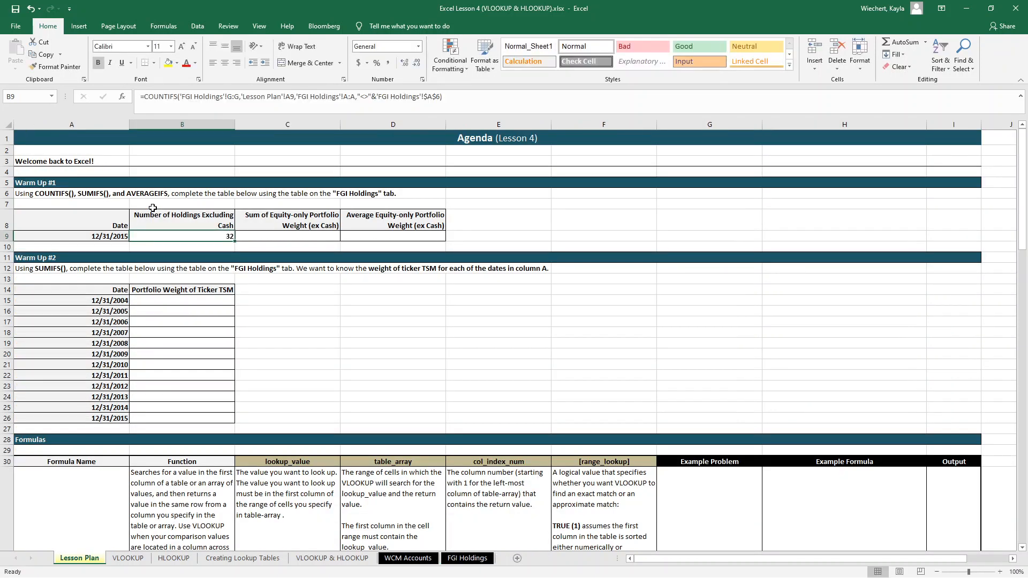
Begin a SUMIFS formula in C9 with the Weight column H of FGI Holdings as the sum range
key(Right)
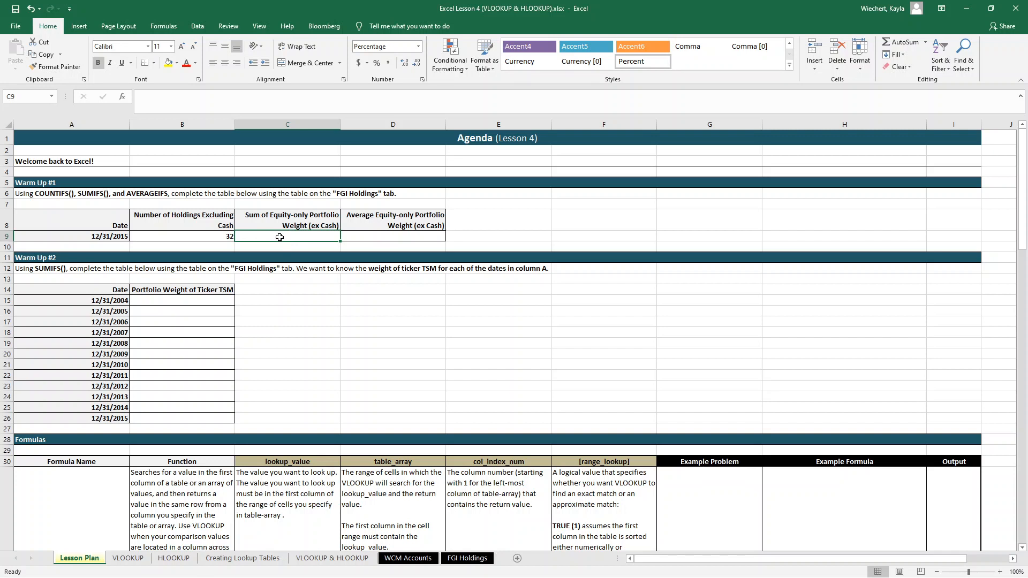
text(=)
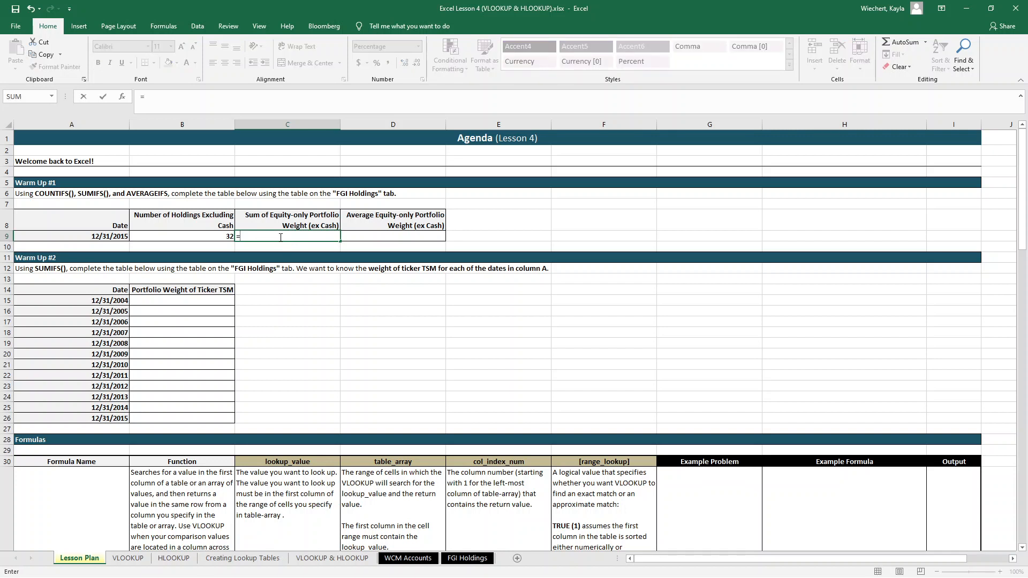
text(sumif)
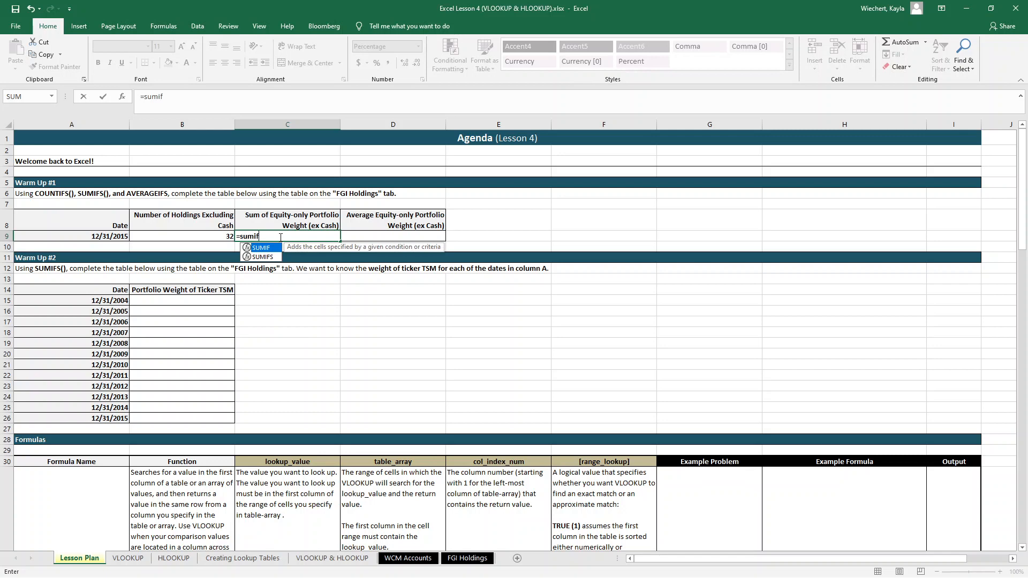
text(s()
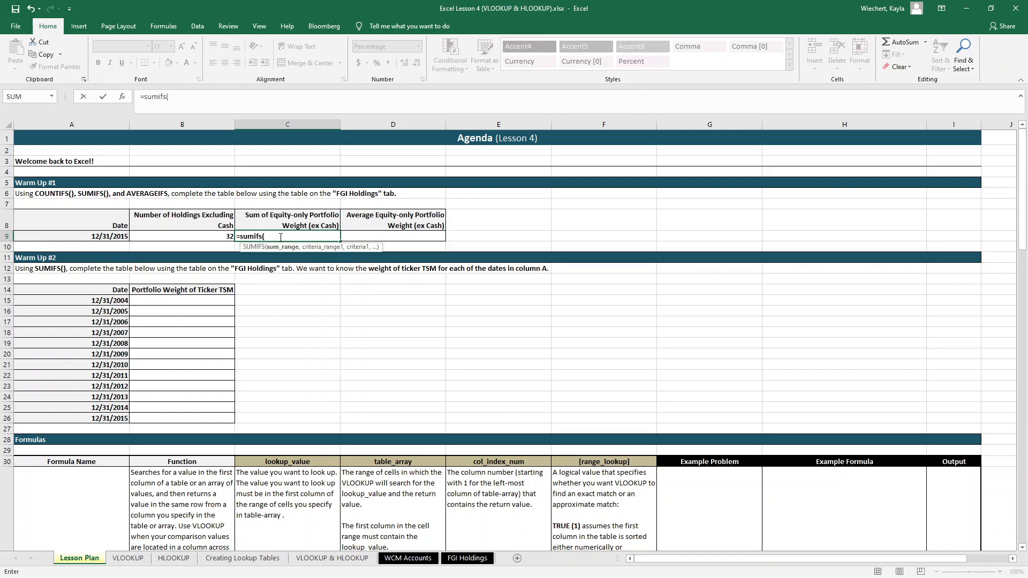
click(464, 559)
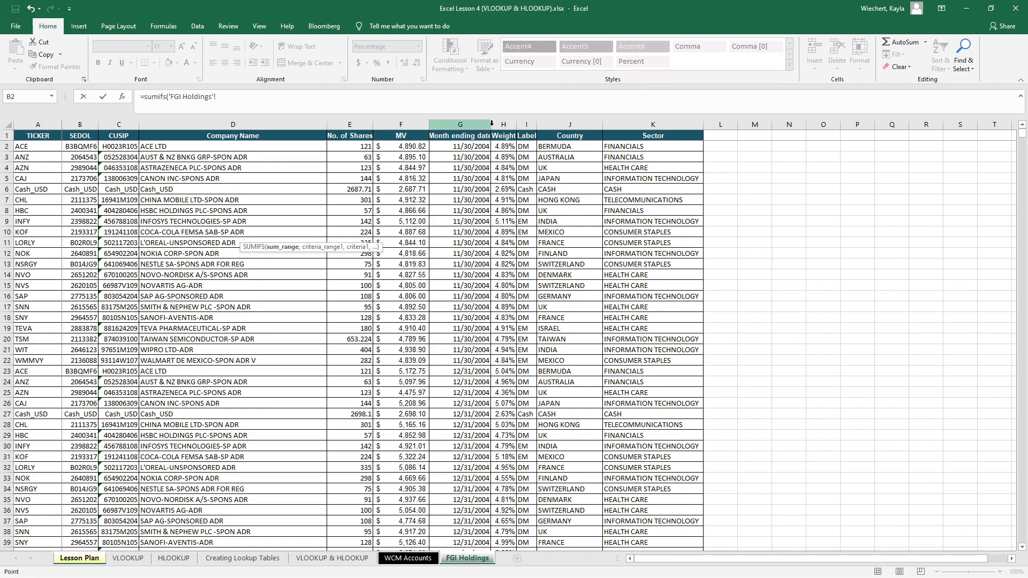
click(505, 123)
text(,)
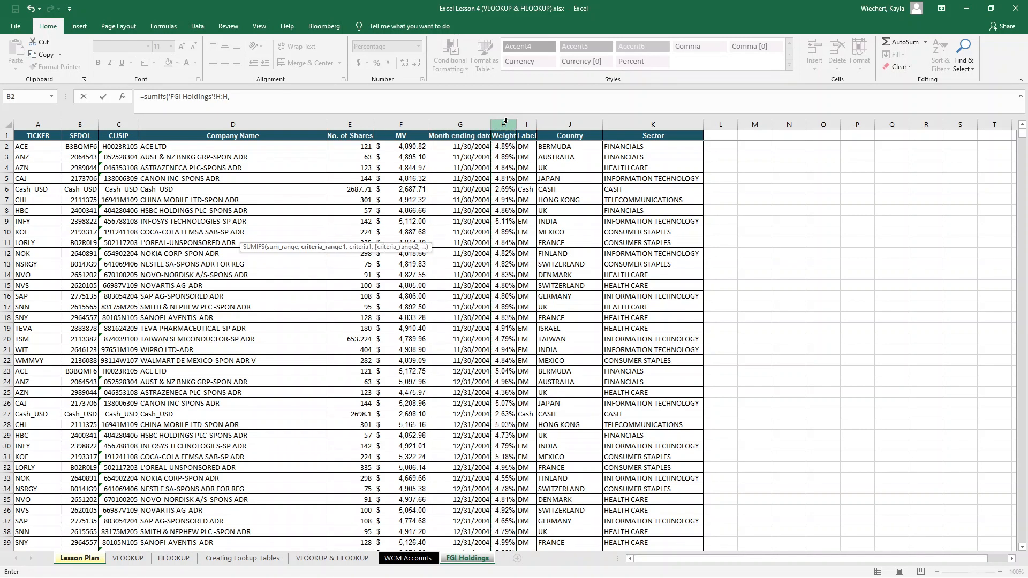
Add the date condition to the SUMIFS formula, matching FGI Holdings column G to Lesson Plan cell A9
click(443, 125)
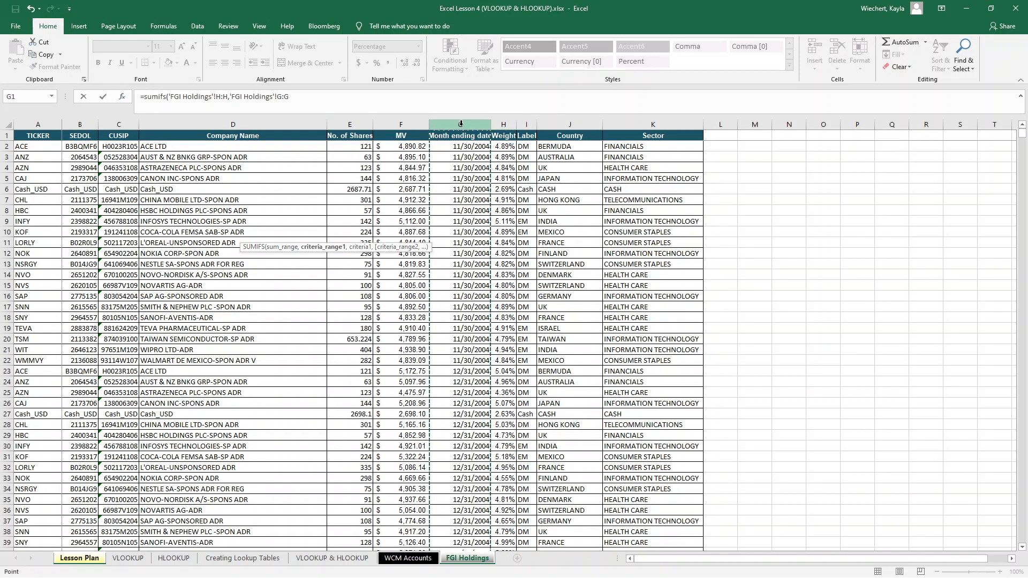
text(,)
click(84, 561)
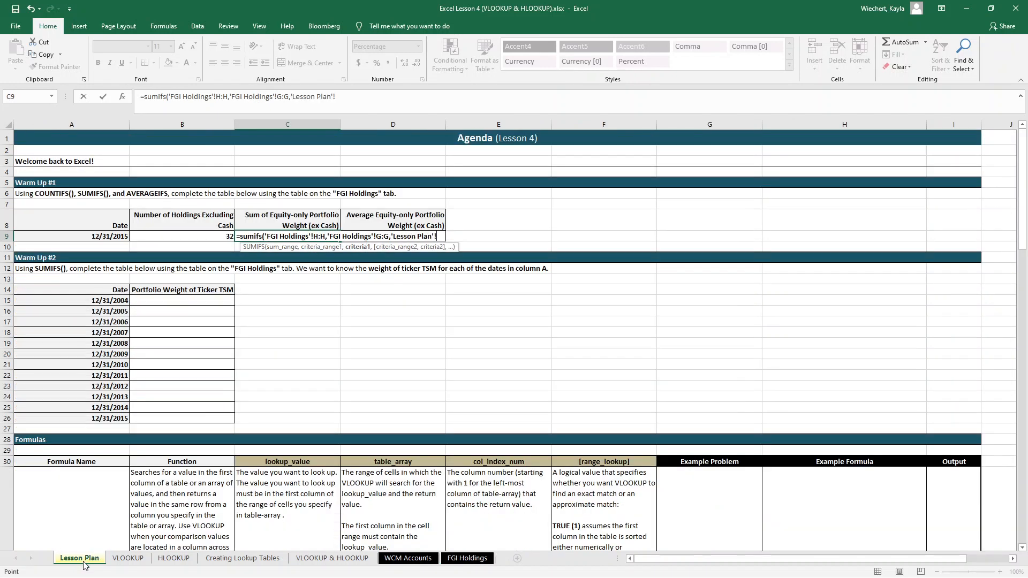
click(71, 236)
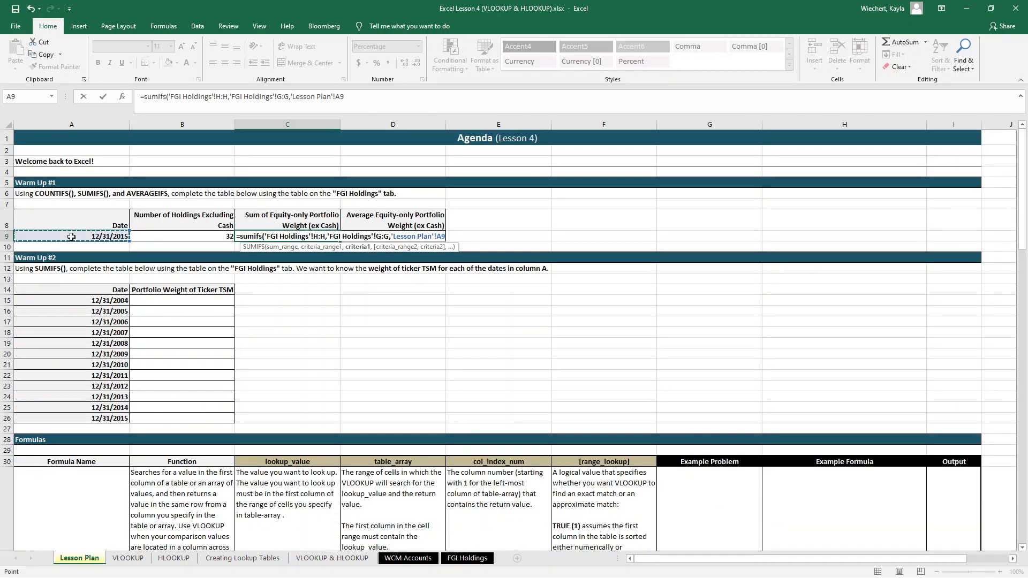
text(,)
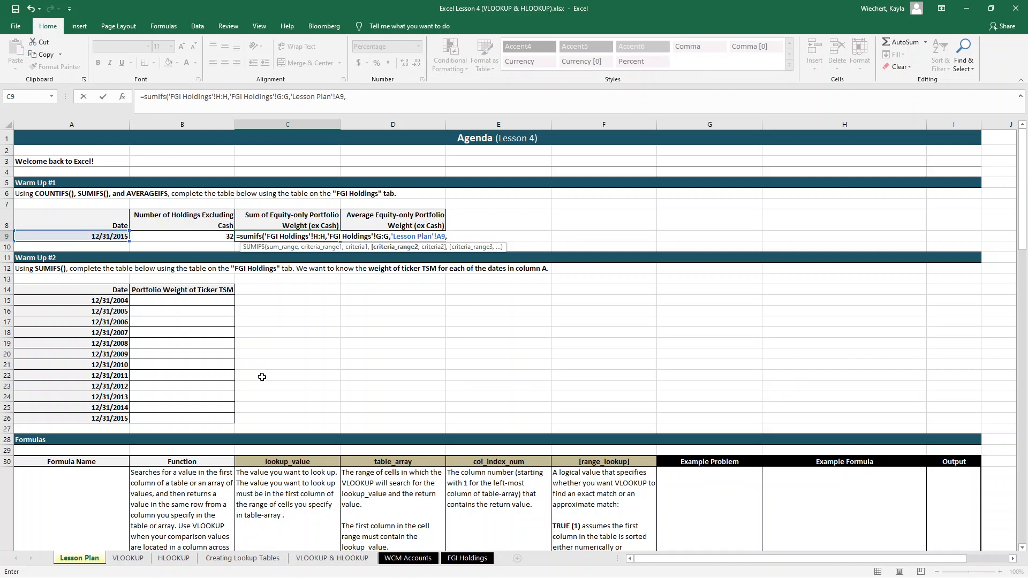
Complete the SUMIFS formula with FGI Holdings column A as second criteria range and "<>"&'FGI Holdings'!A6 as its criterion
click(466, 559)
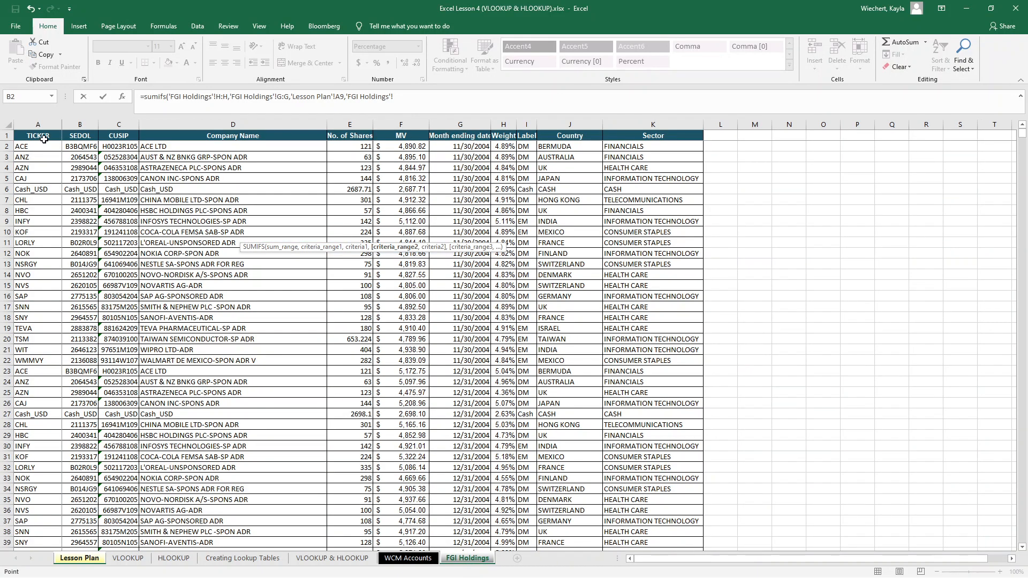
click(25, 121)
text(,"<>)
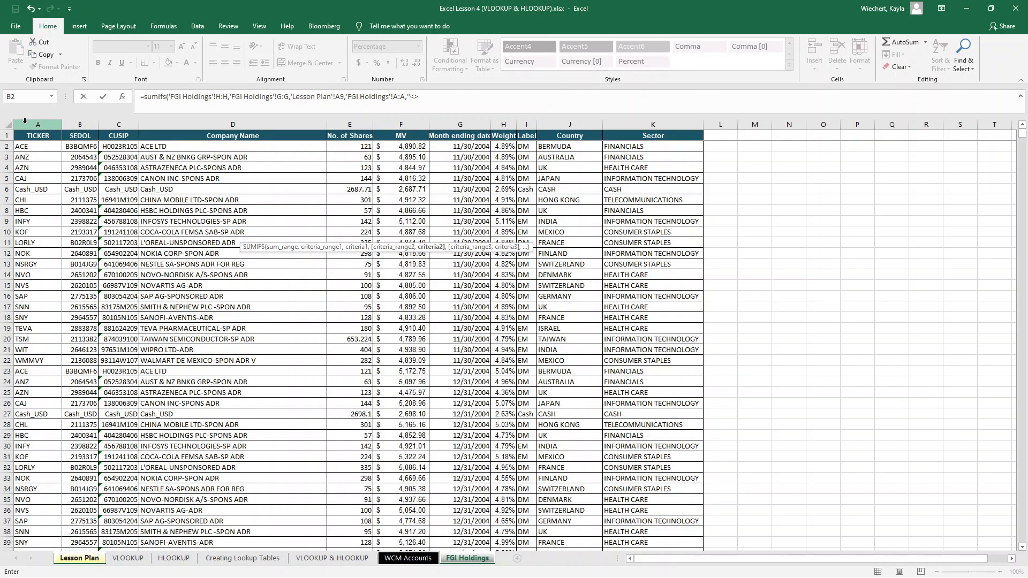
text("&)
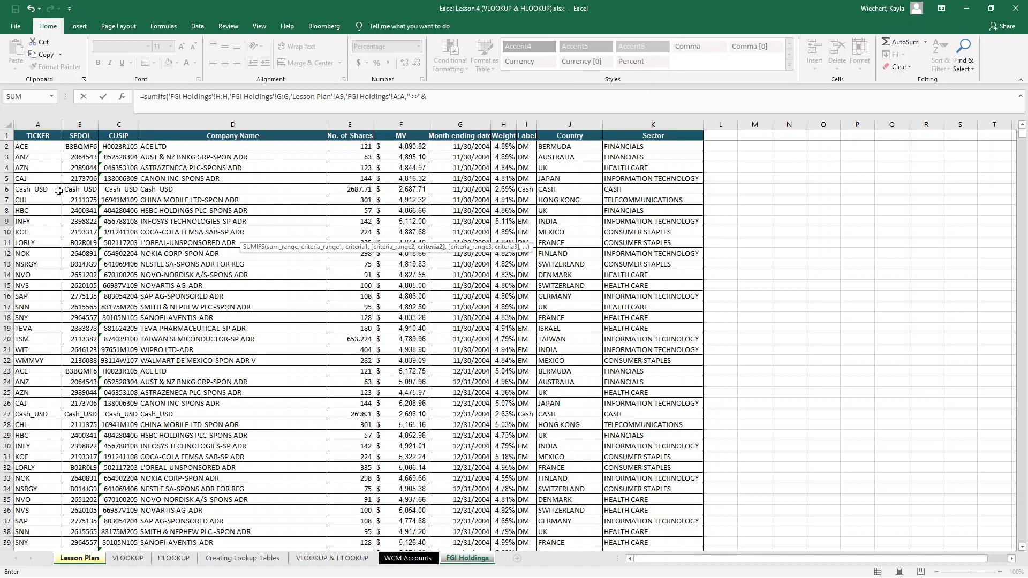
click(40, 188)
text())
key(Return)
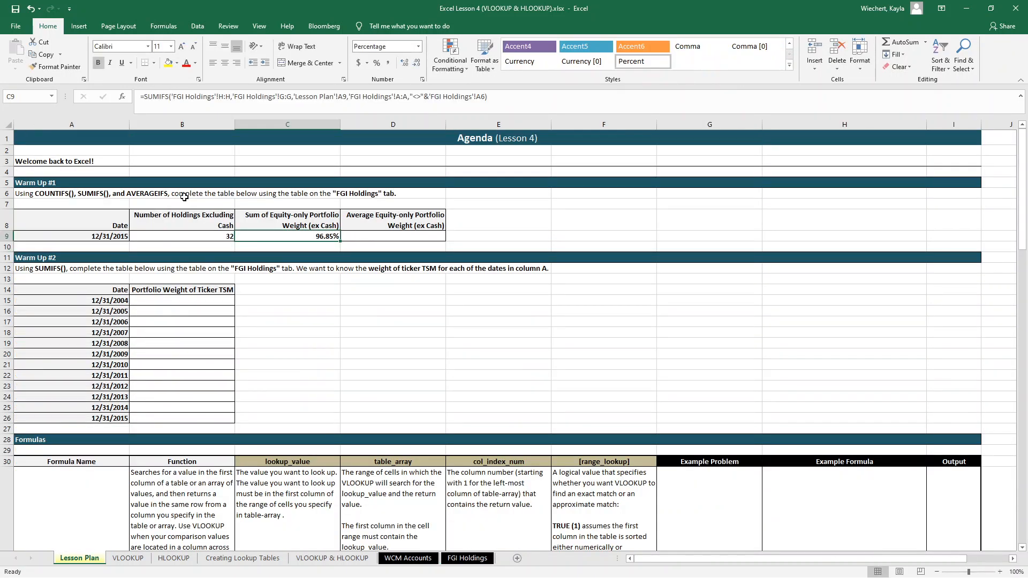
Copy the text of the SUMIFS formula in C9 into D9 as the basis for the average weight formula
click(370, 237)
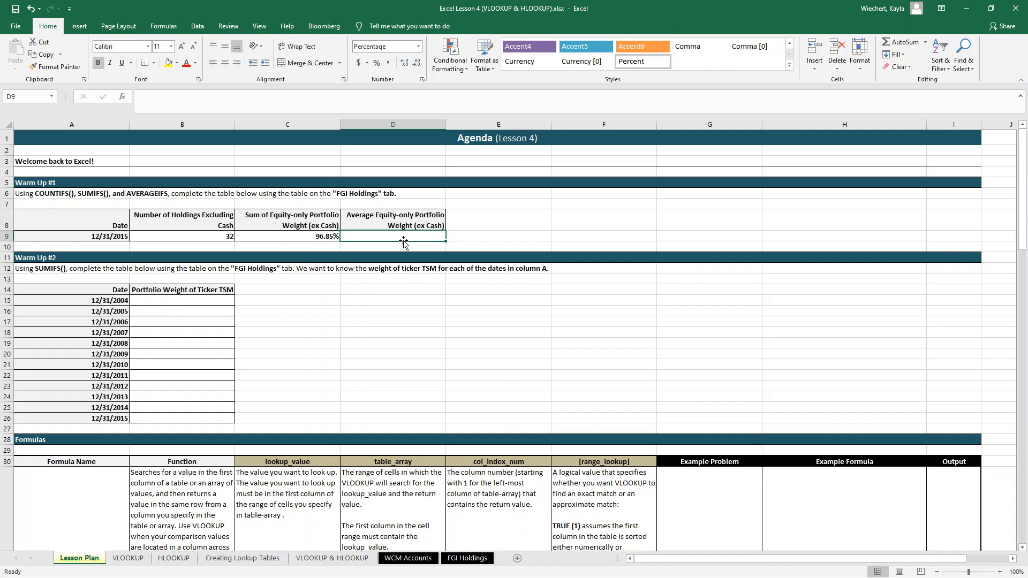
key(Left)
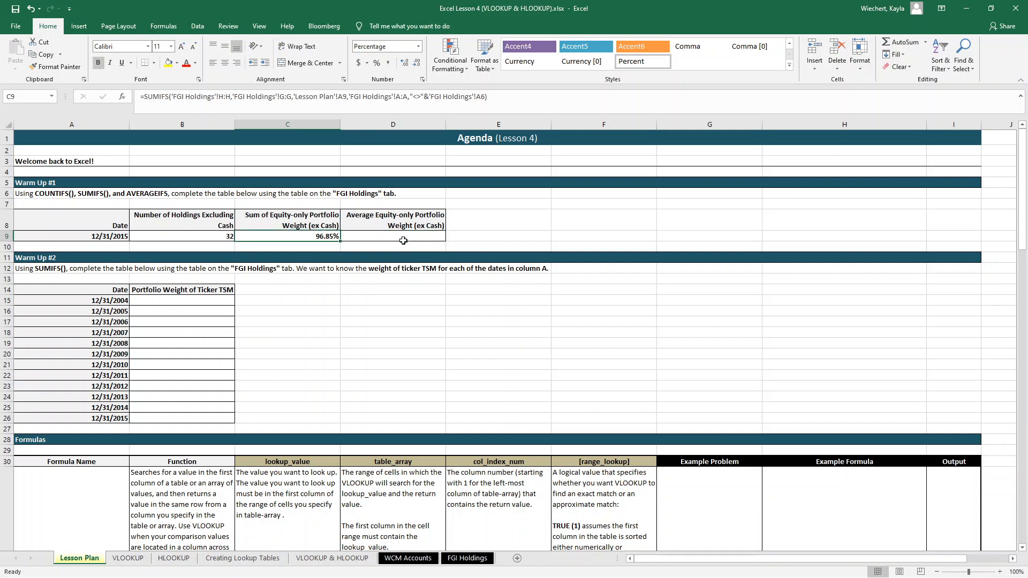
drag(487, 96, 140, 97)
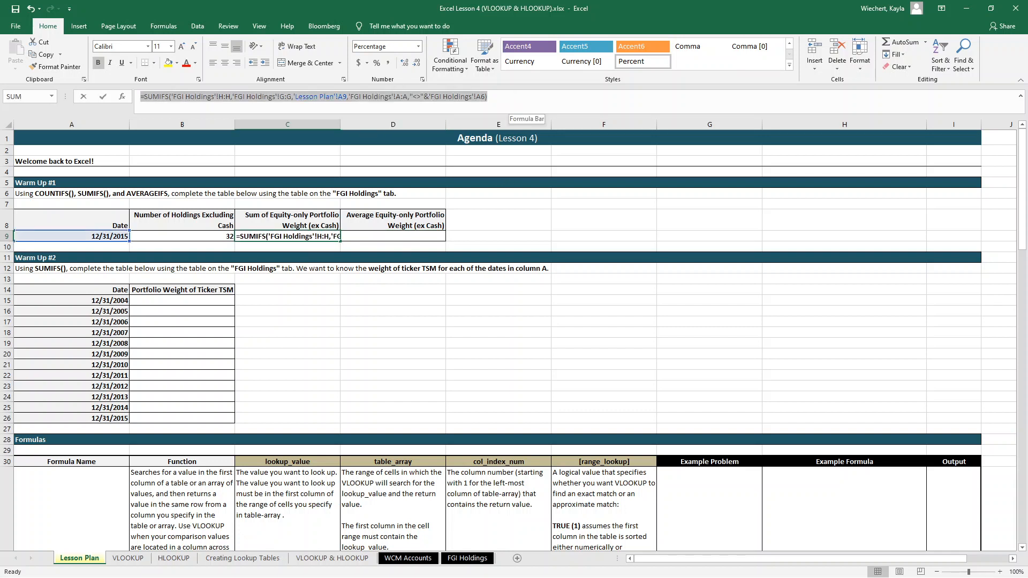
key(ctrl+c)
key(Escape)
key(Right)
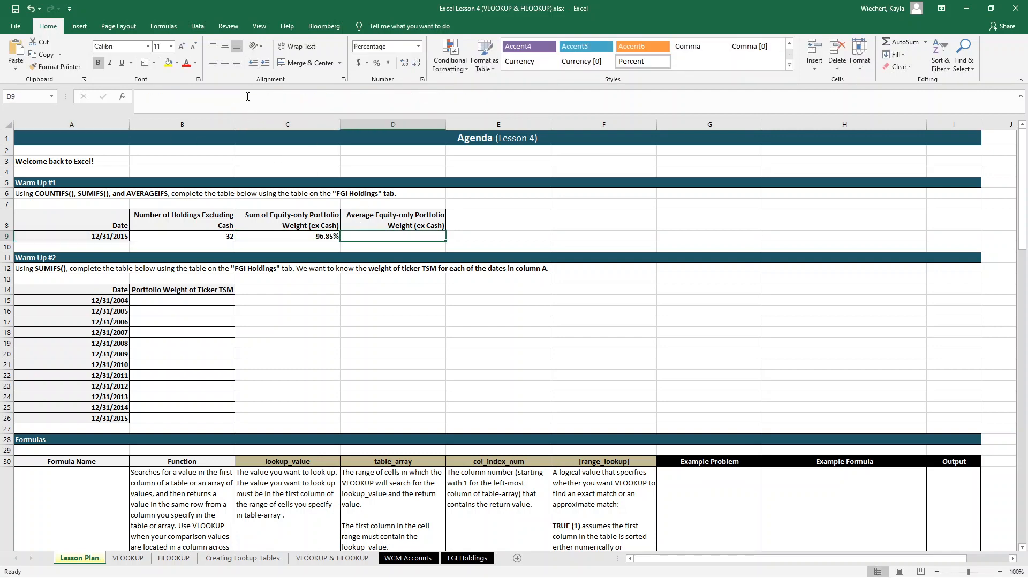
click(167, 98)
key(ctrl+v)
Change the function in the D9 formula from SUMIFS to AVERAGEIFS, keeping its ranges and criteria
click(159, 98)
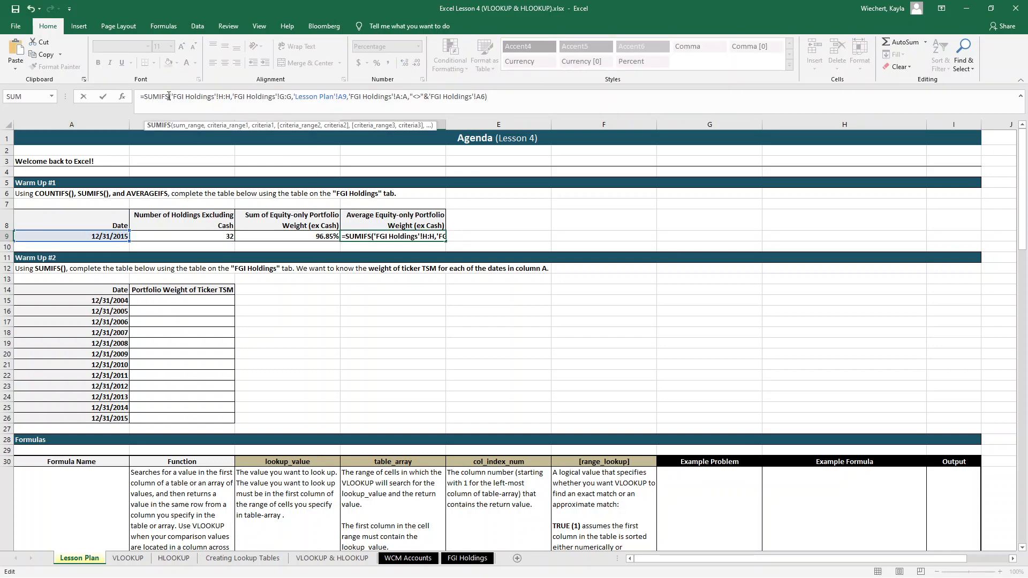
key(BackSpace)
key(BackSpace)
key(BackSpace)
text(AVERAGE)
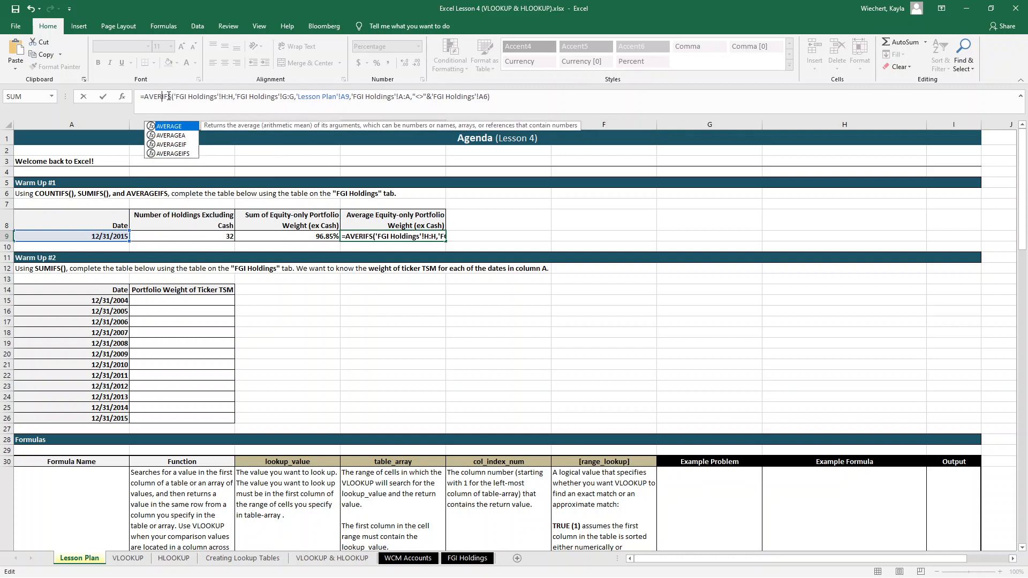
key(Return)
key(Up)
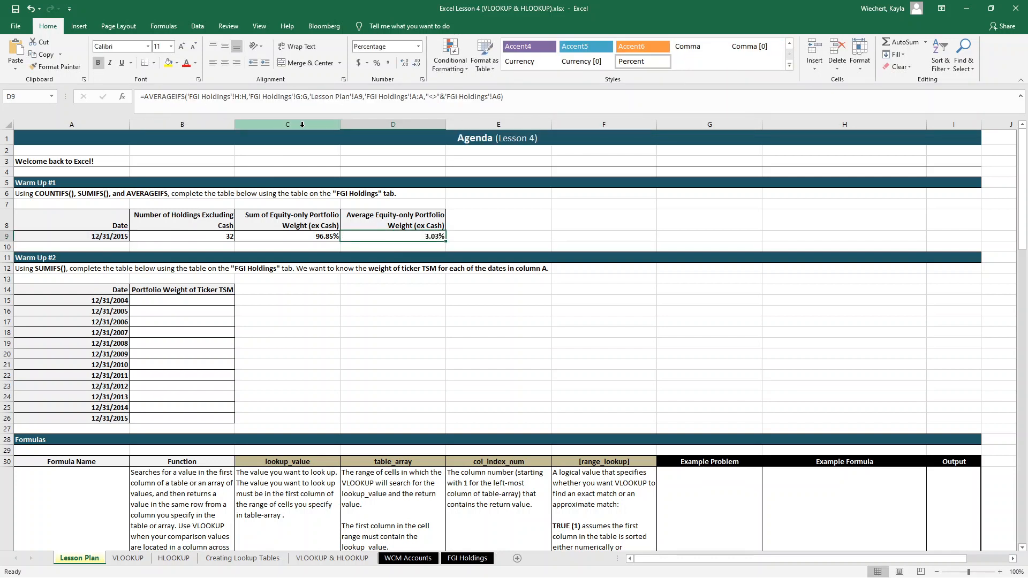
Cross-check the average by entering =C9/B9 in D9, and undo that entry to restore the AVERAGEIFS formula
text(=)
key(Left)
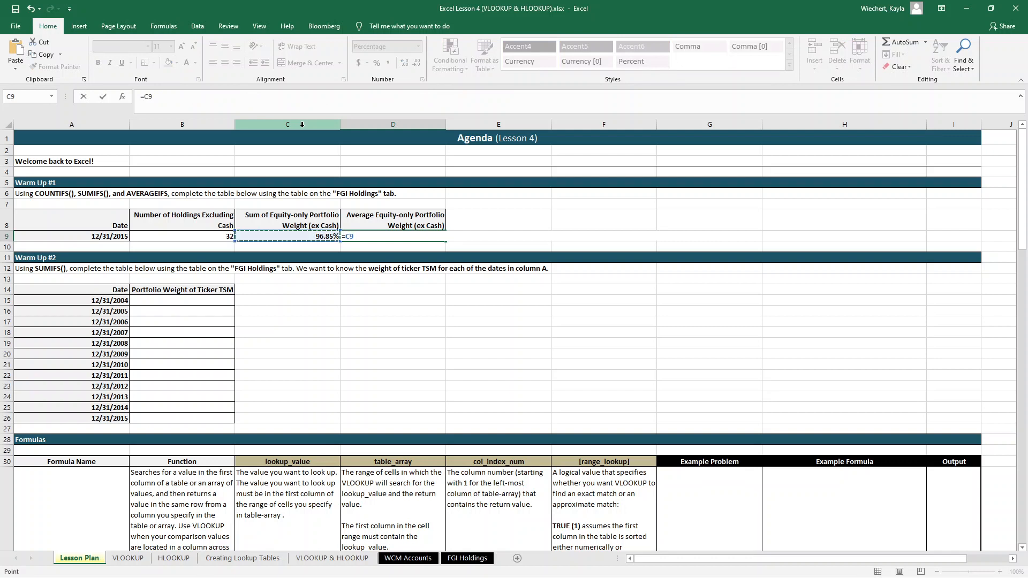
text(/)
key(Left)
key(Left)
key(Return)
key(Up)
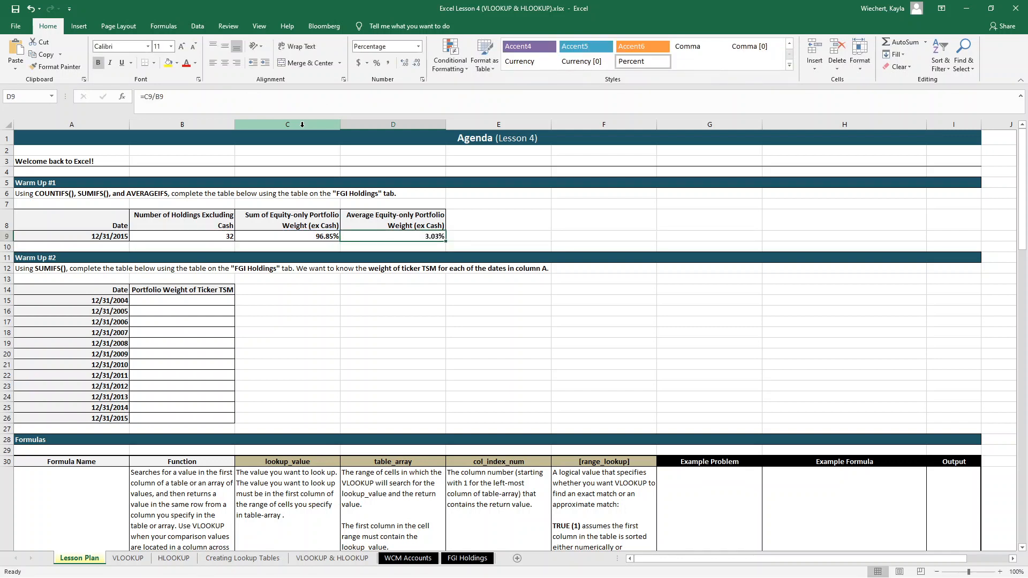
key(ctrl+z)
click(400, 320)
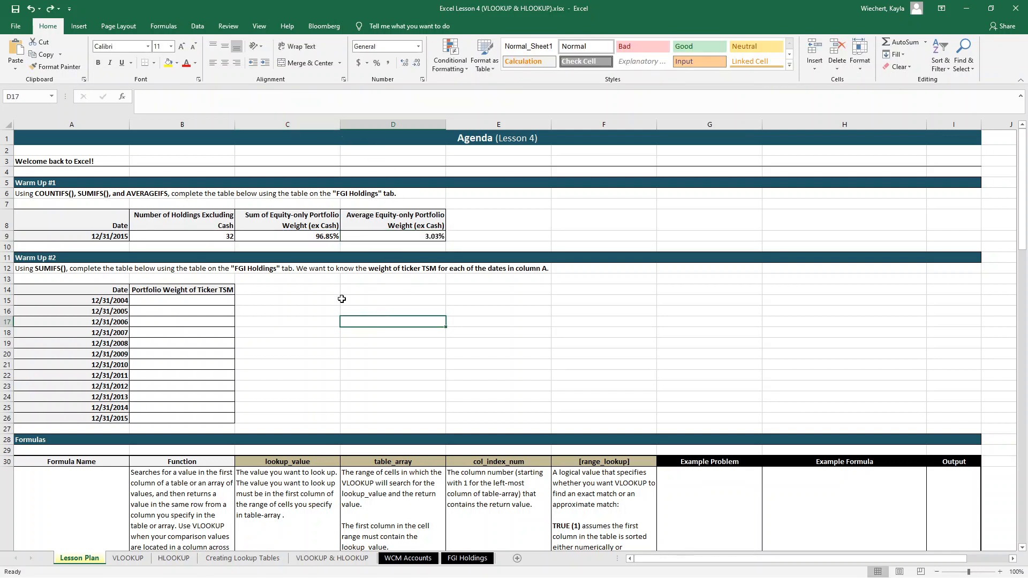
Begin a SUMIFS formula in B15 of the Warm Up #2 table with the FGI Holdings Weight column H as sum range
click(203, 297)
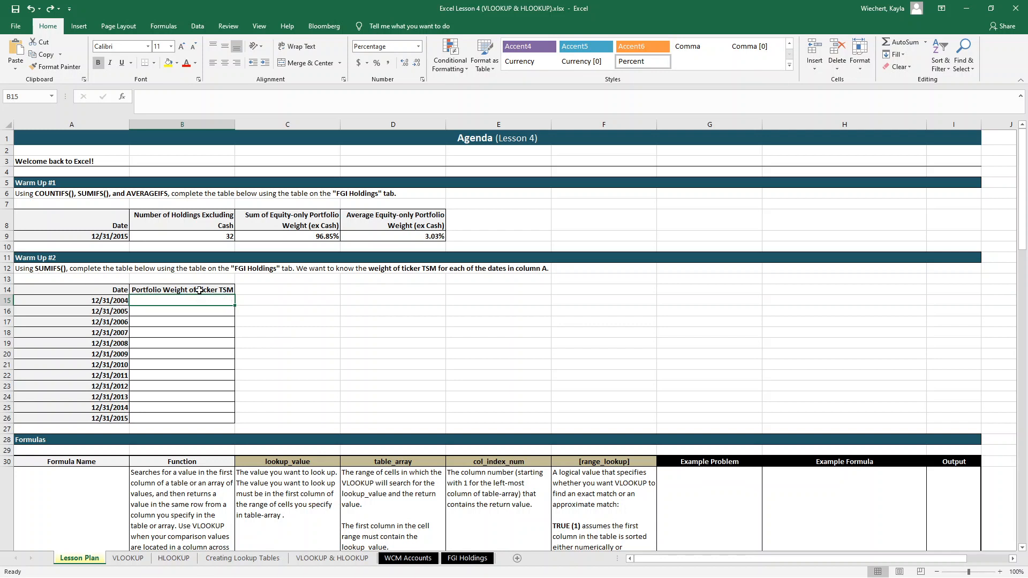
click(105, 301)
click(182, 302)
text(=sumi)
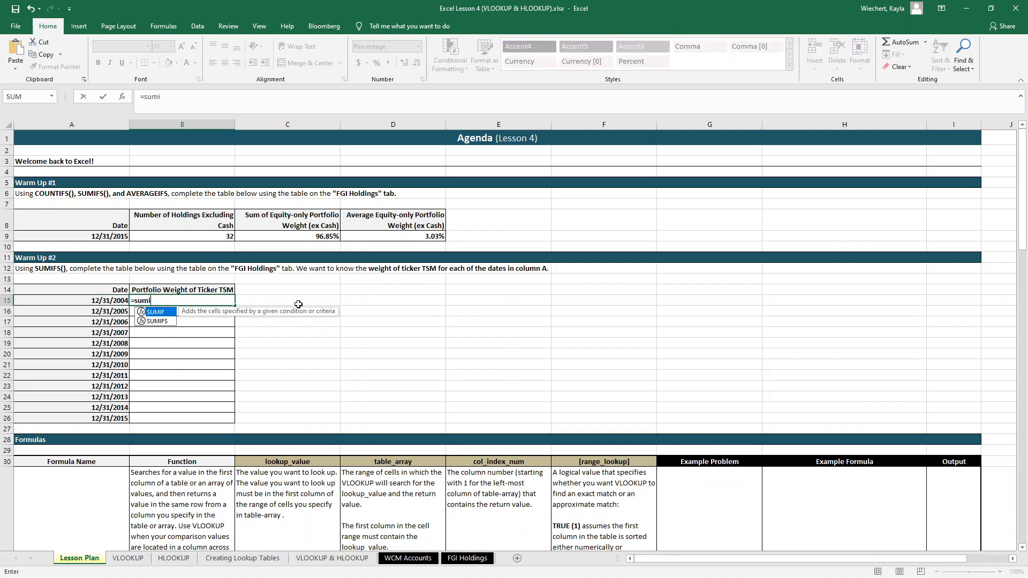
text(fs()
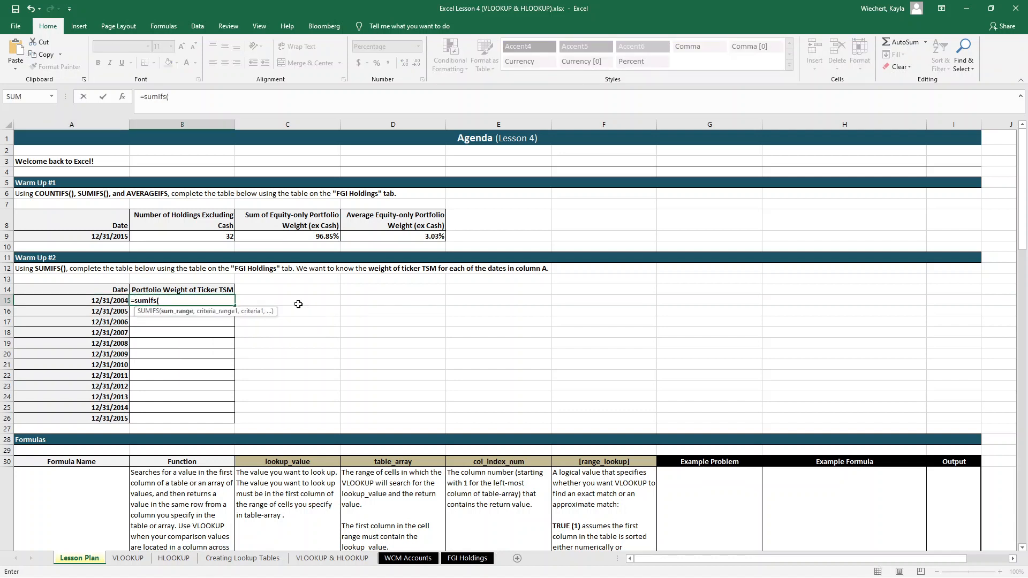
click(467, 557)
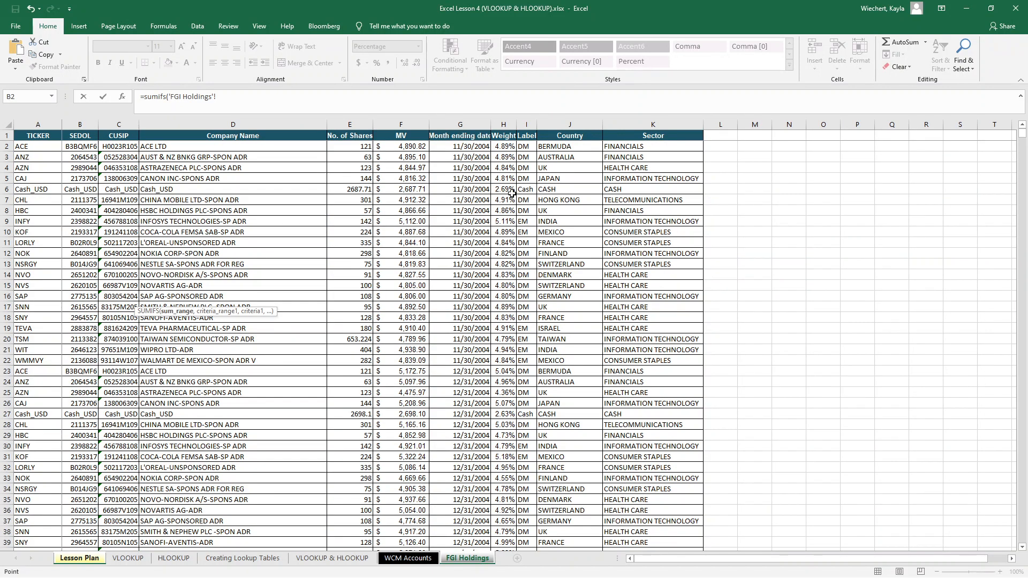
click(506, 124)
text(,)
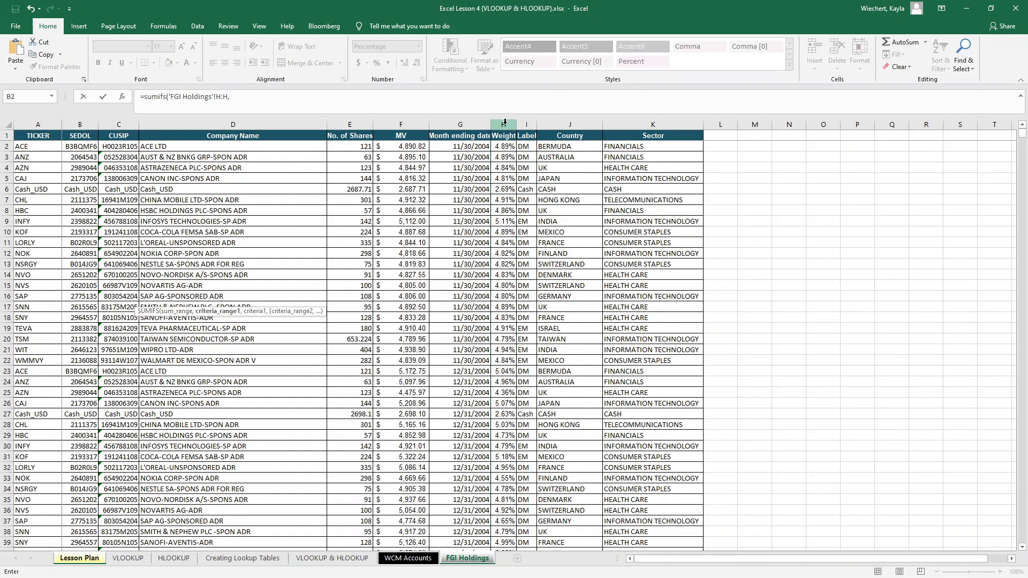
Add the ticker condition to the SUMIFS formula, matching FGI Holdings column A to "TSM"
click(37, 121)
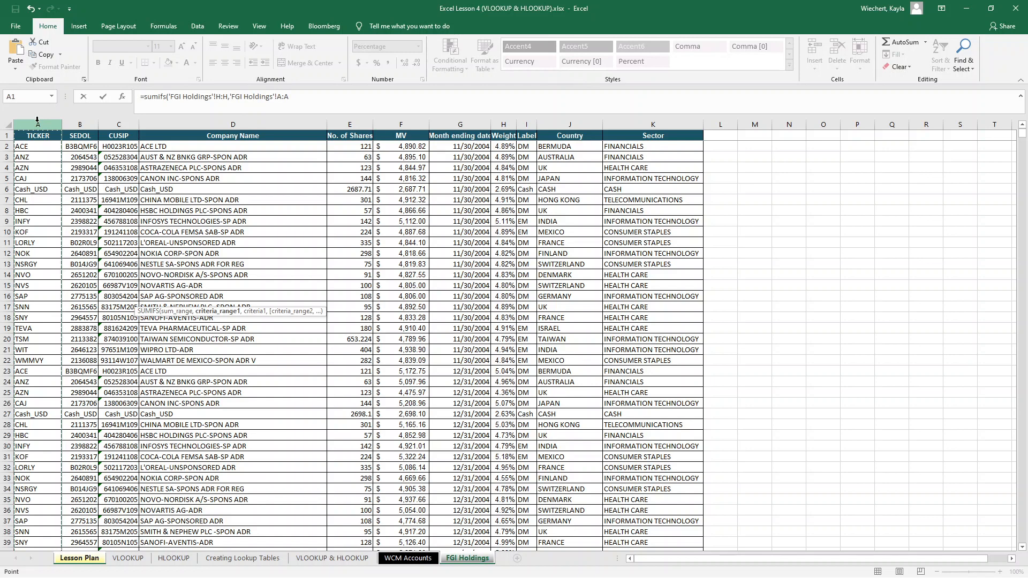
text(,)
text("TSM",)
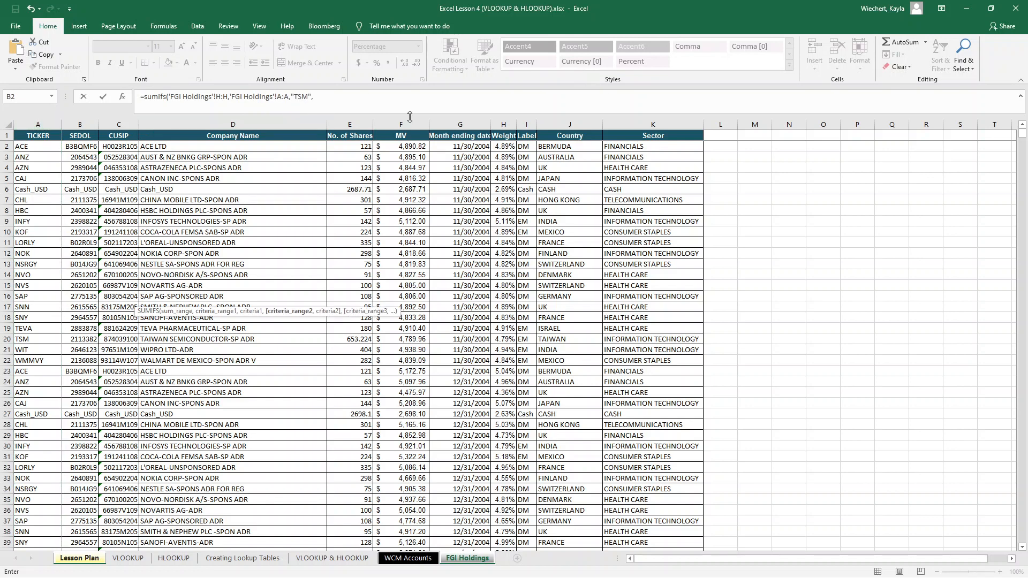
Complete the SUMIFS formula with FGI Holdings column G as second criteria range and Lesson Plan cell A15 as its criterion
click(477, 123)
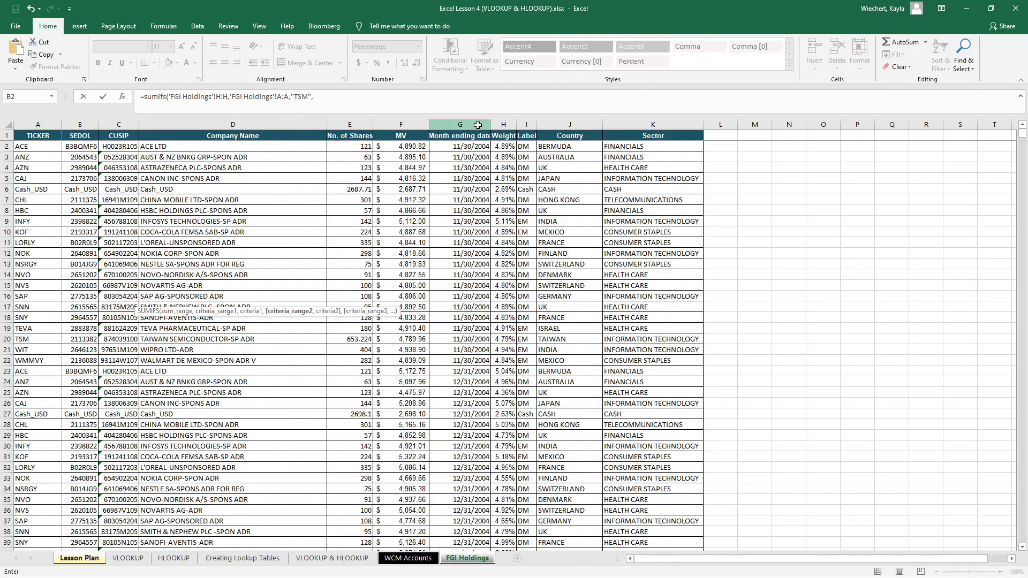
text(,)
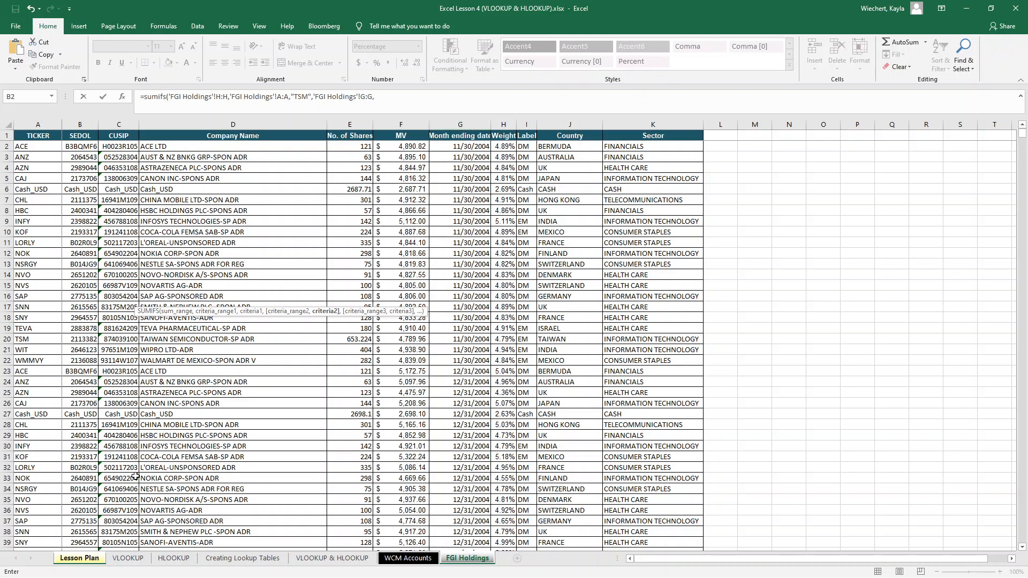
click(78, 560)
click(97, 302)
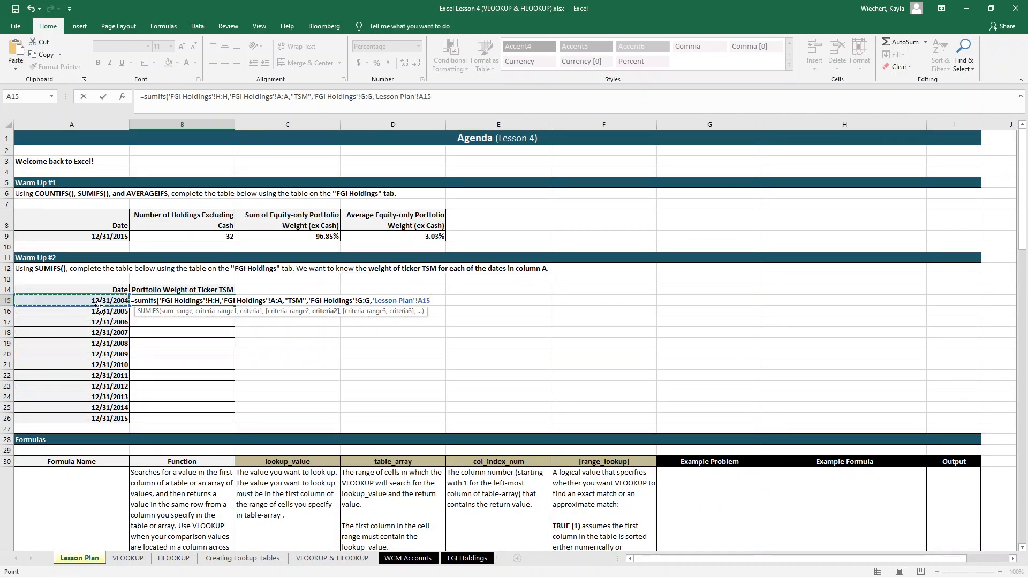
key(Return)
key(Up)
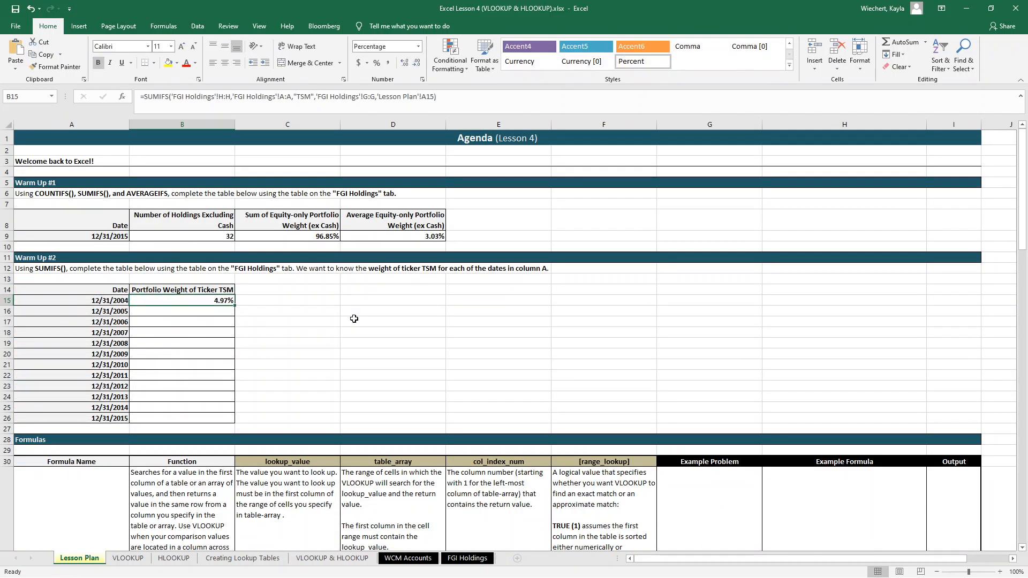
Copy the B15 SUMIFS formula down through B26 to cover every date in the Warm Up #2 table
key(ctrl+c)
key(ctrl+Left)
key(ctrl+Down)
key(Right)
key(ctrl+shift+Up)
key(ctrl+v)
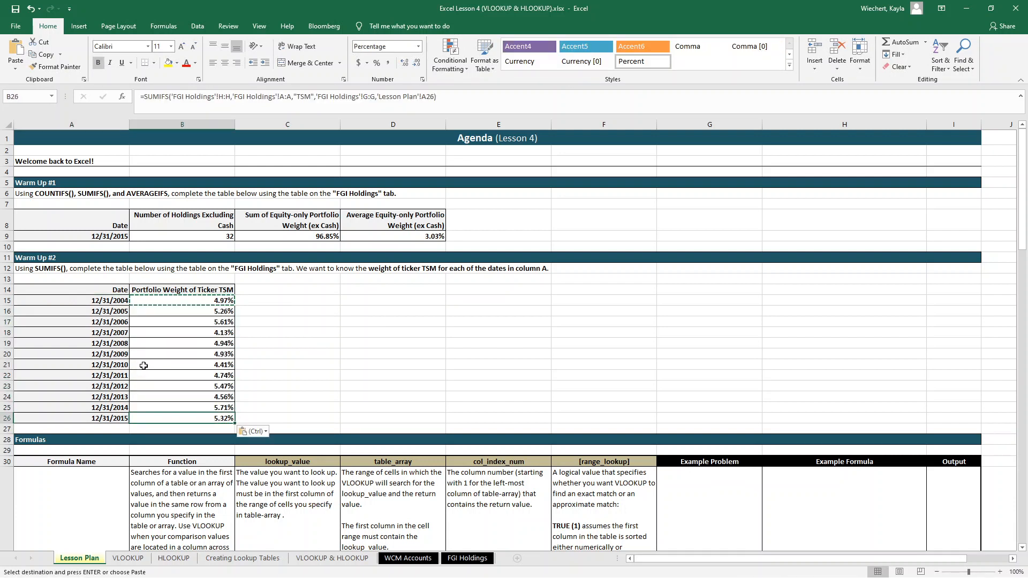
click(184, 345)
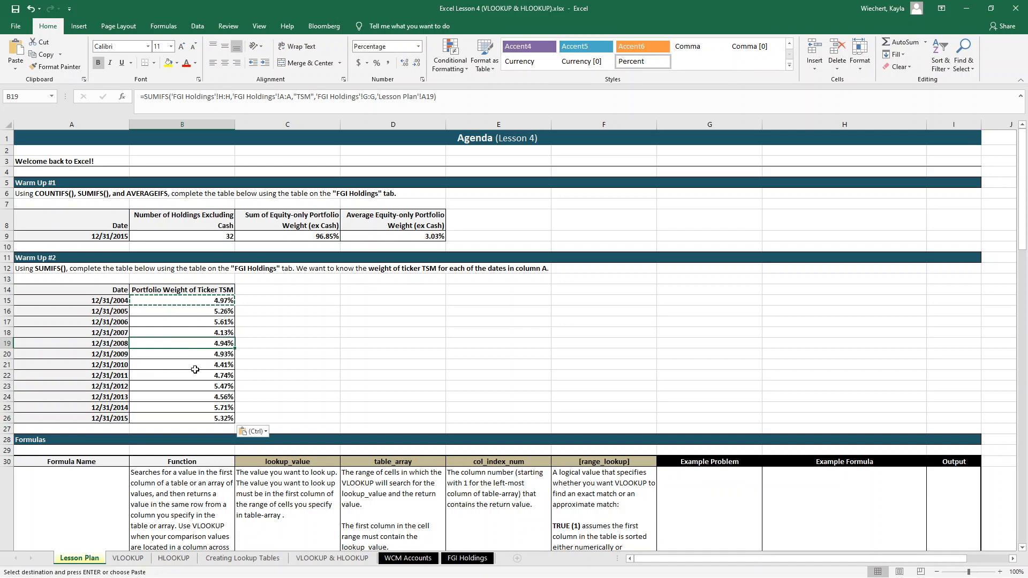
Review the VLOOKUP entry in the Formulas section, including its function description, arguments and example formula
scroll(174, 384, down, 3)
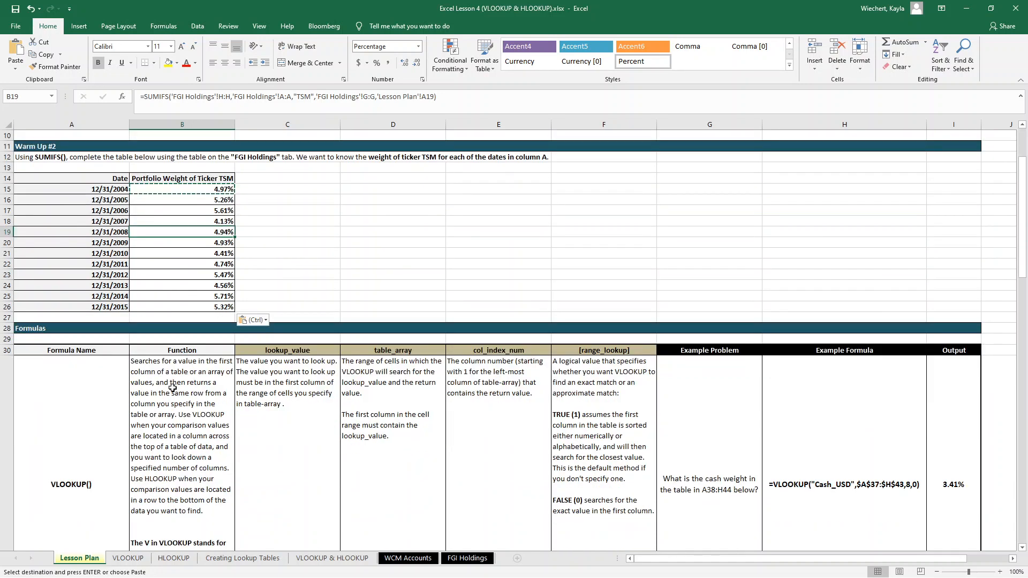
scroll(179, 287, up, 1)
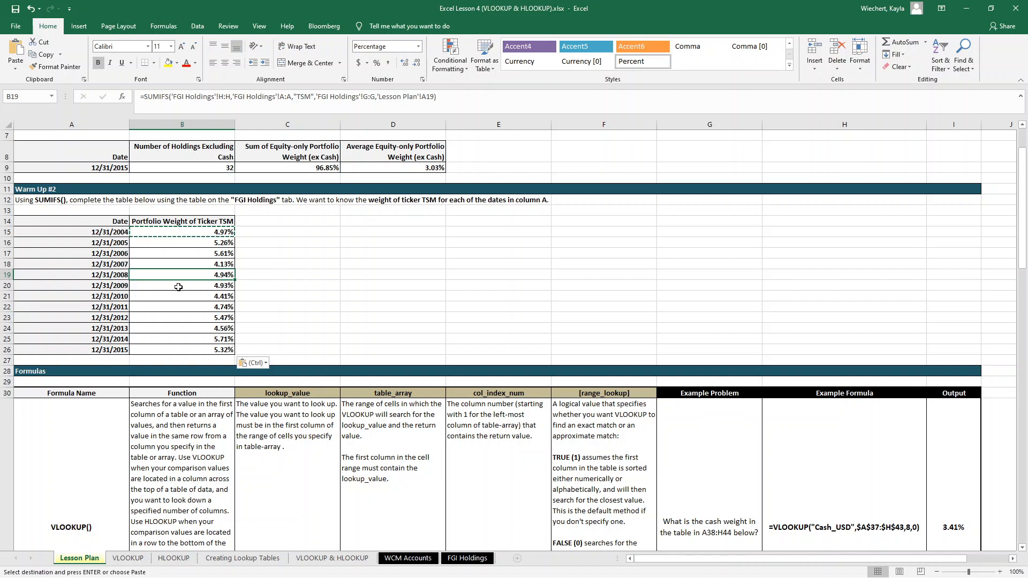
scroll(178, 287, down, 10)
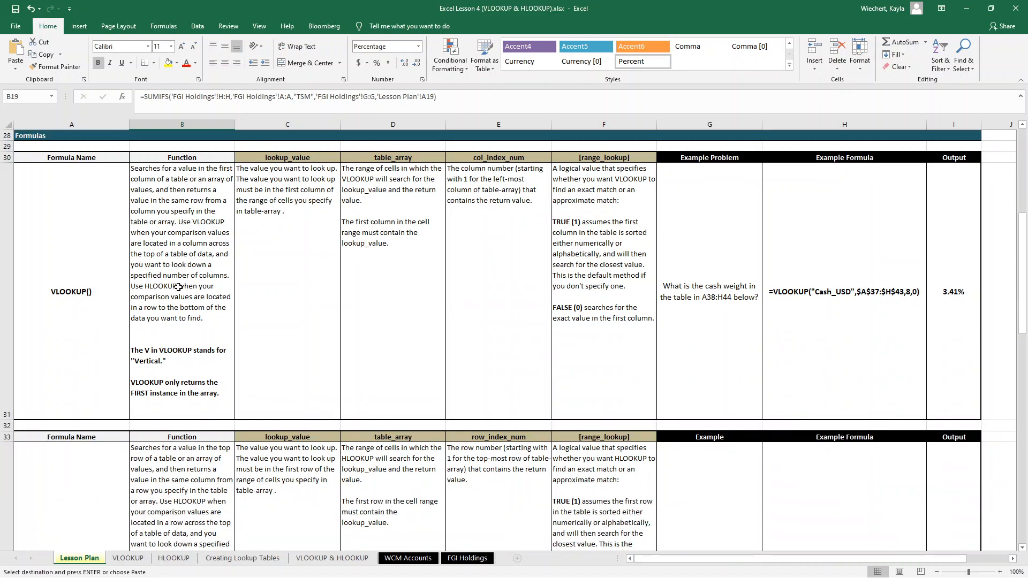
scroll(178, 287, up, 3)
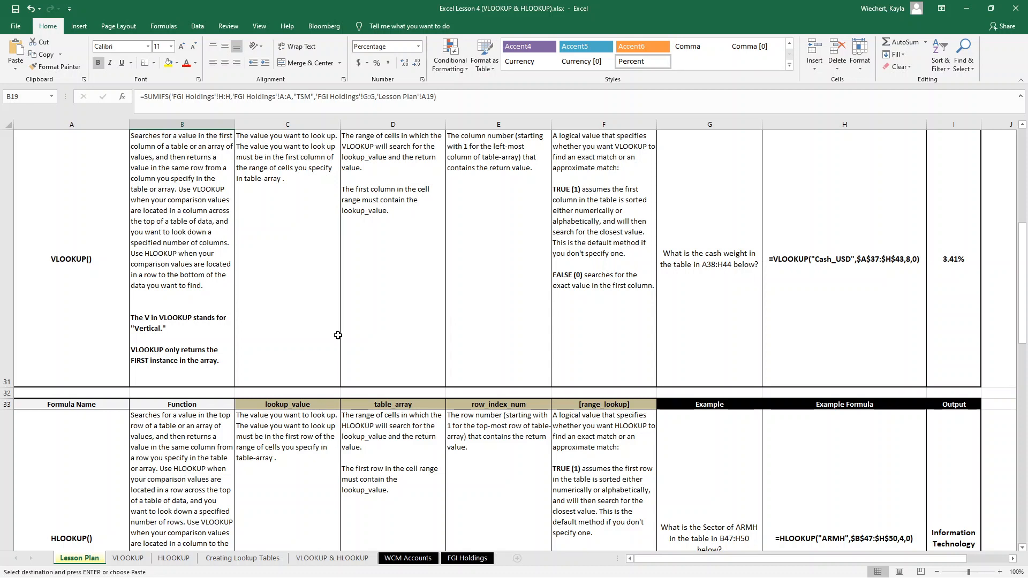
click(182, 332)
scroll(179, 357, up, 1)
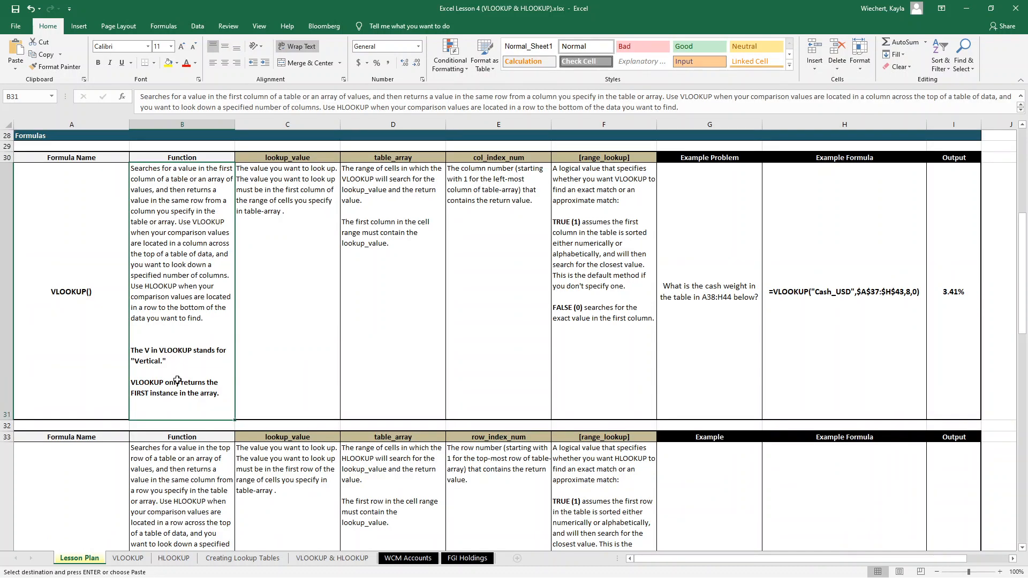
scroll(219, 354, up, 1)
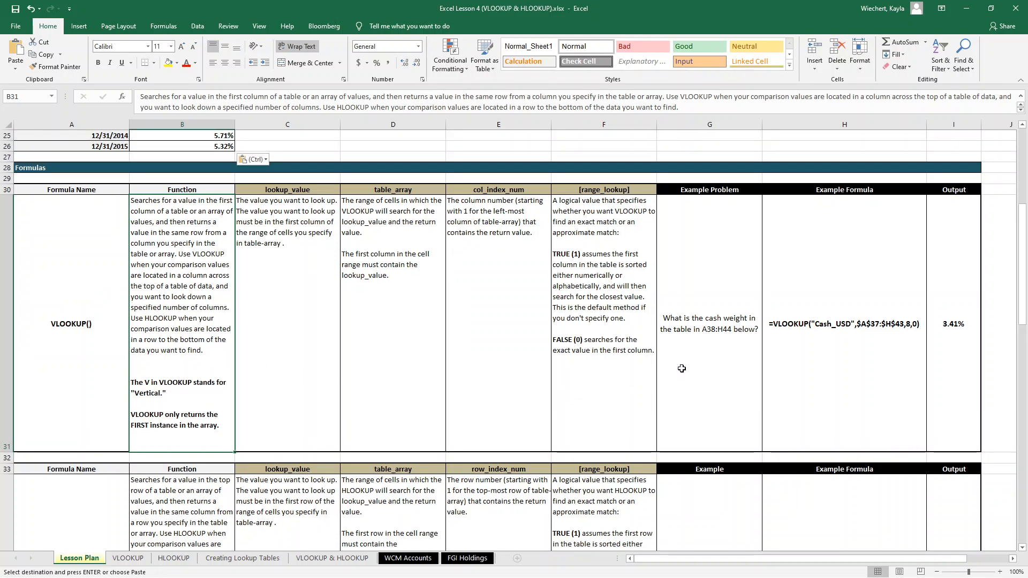
click(849, 339)
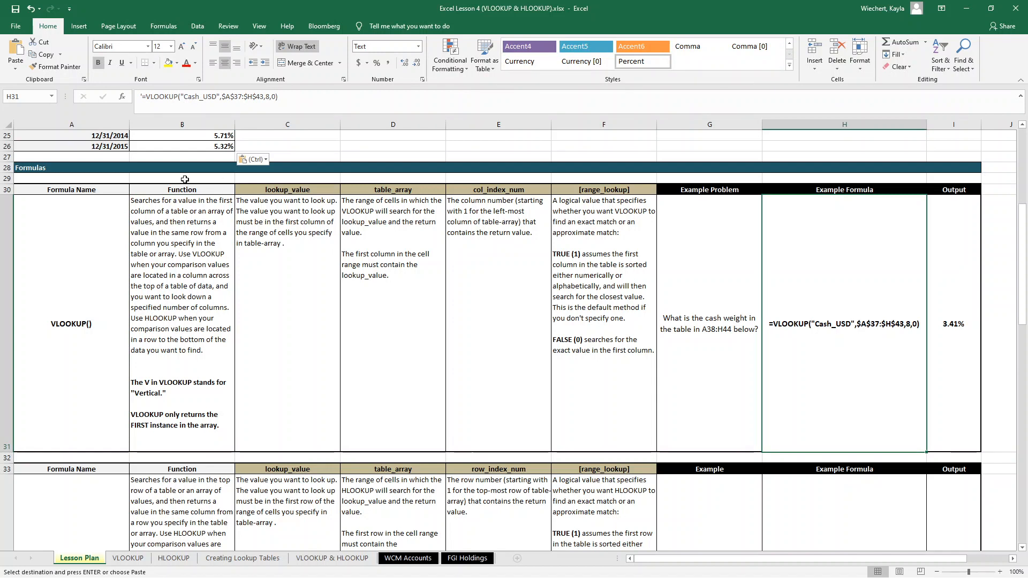
Start a VLOOKUP formula in cell B29 with the Warm Up #2 date in A26 as its lookup value
click(159, 179)
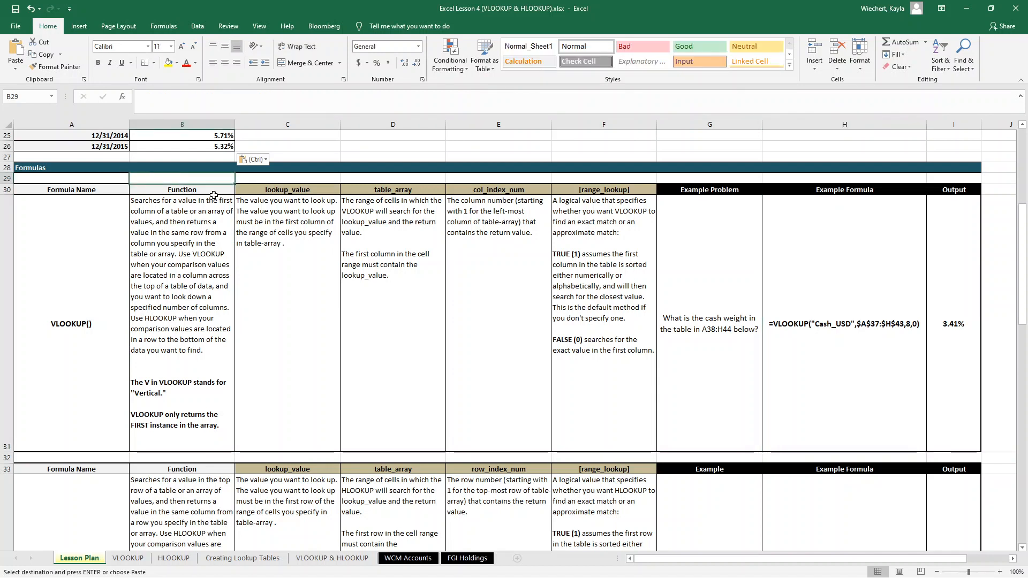
text(=vlooku)
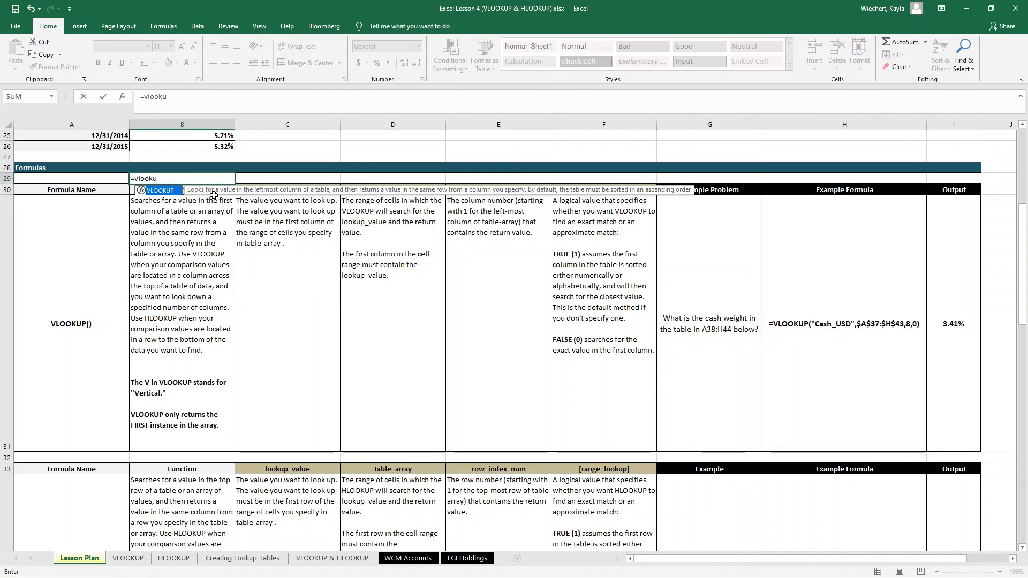
text(p()
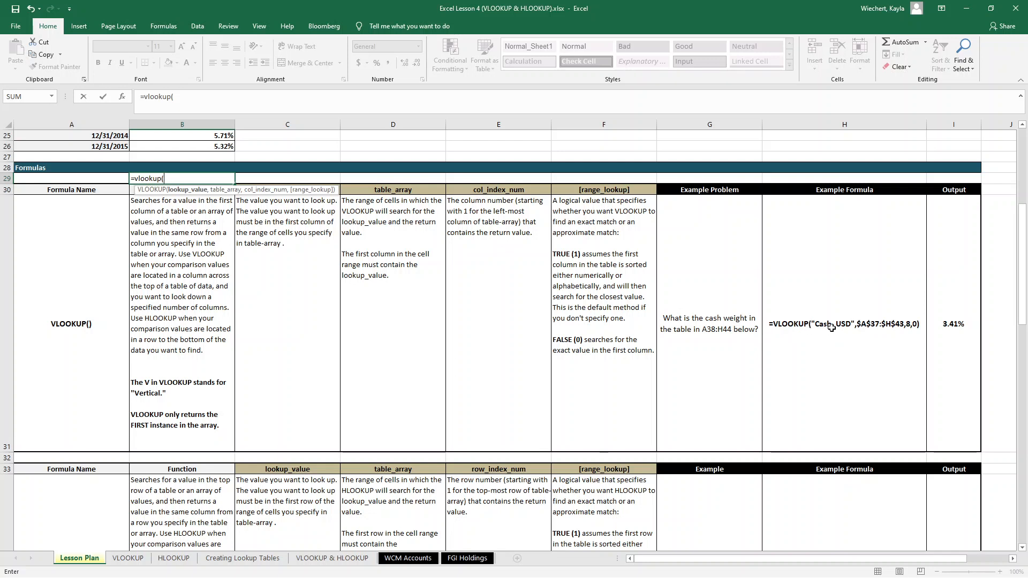
scroll(357, 231, up, 2)
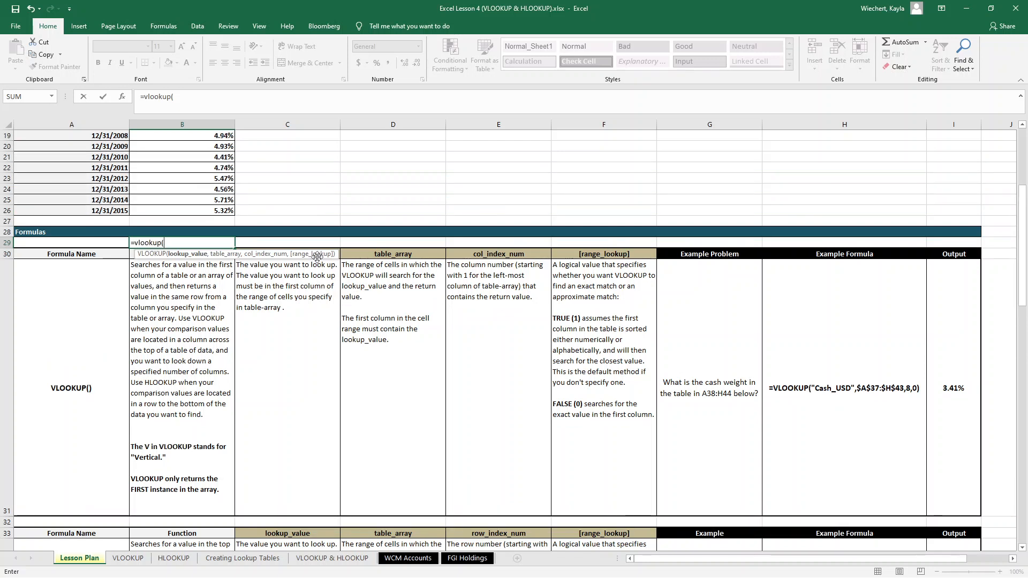
scroll(297, 310, up, 3)
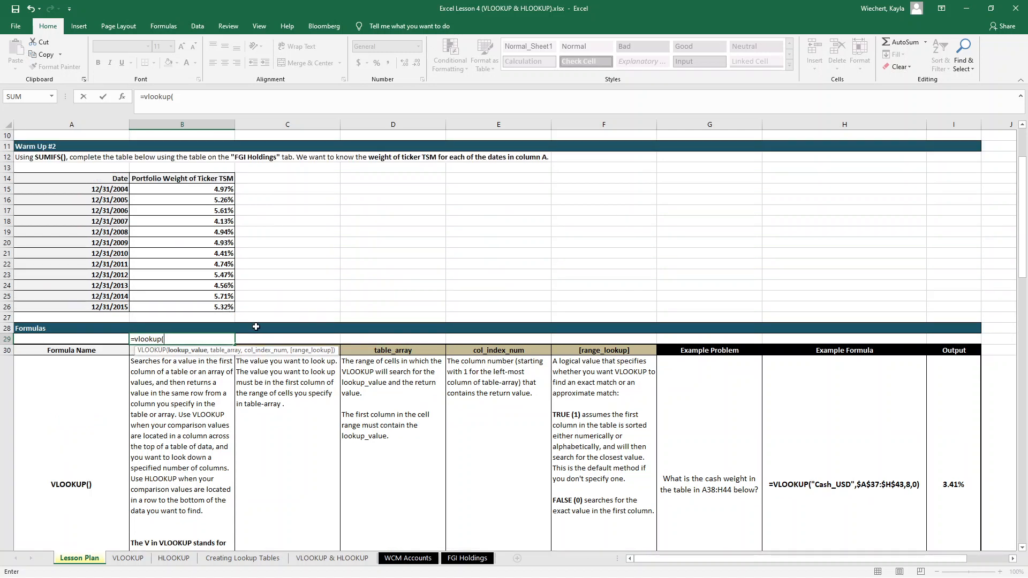
click(100, 306)
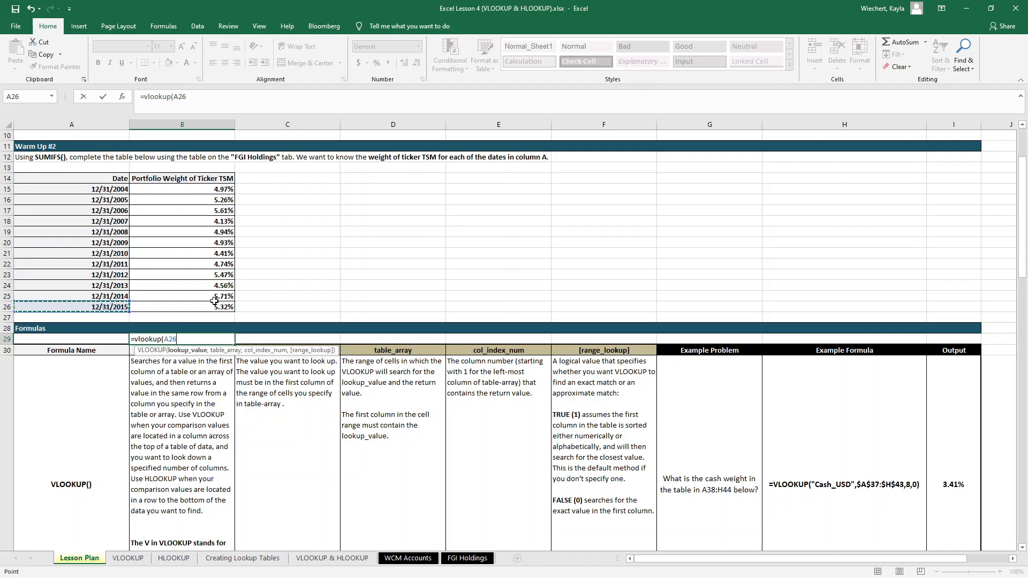
text(,)
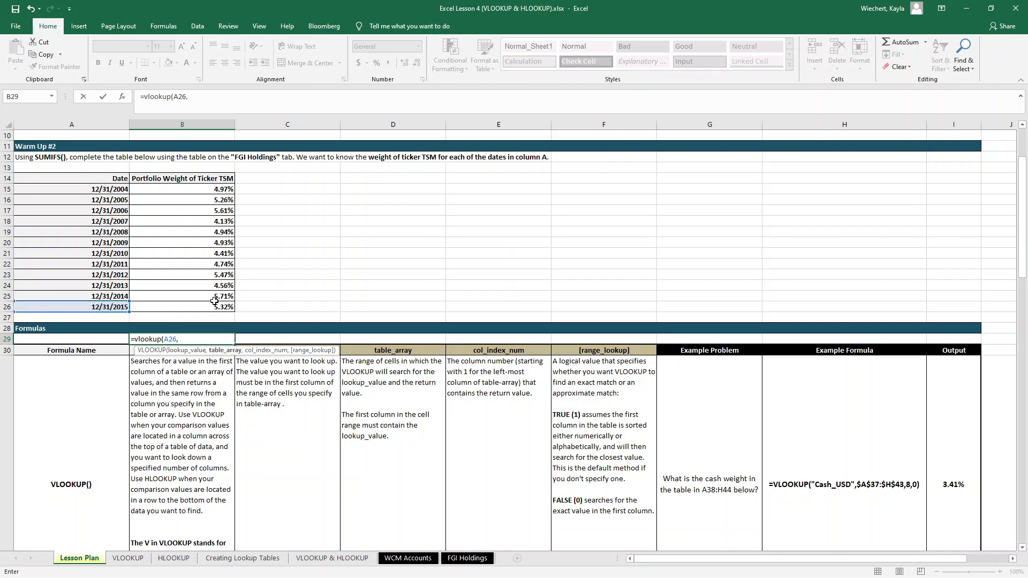
Set the table array of the B29 VLOOKUP formula to the range A15:H26
drag(82, 191, 187, 307)
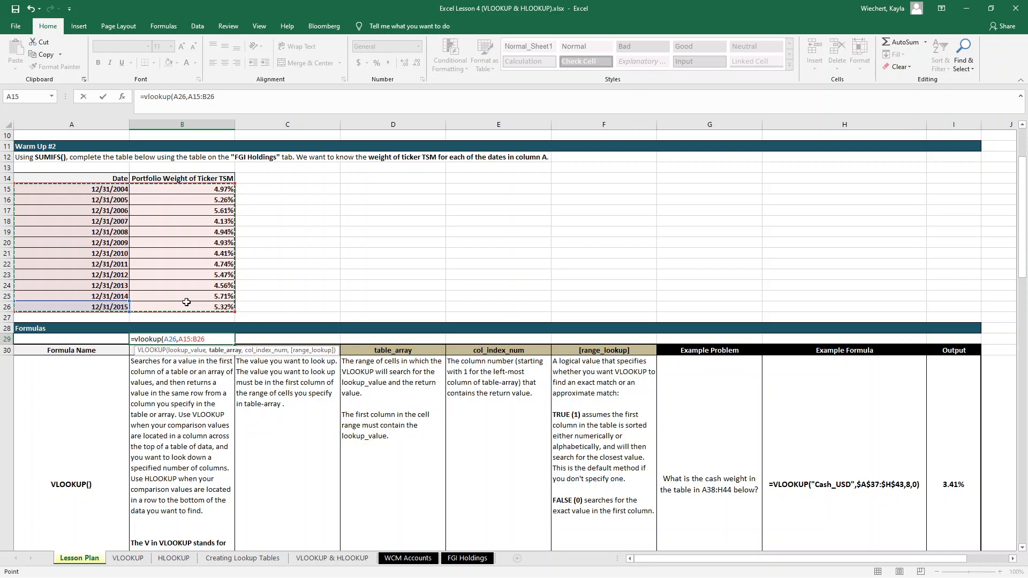
drag(77, 190, 73, 306)
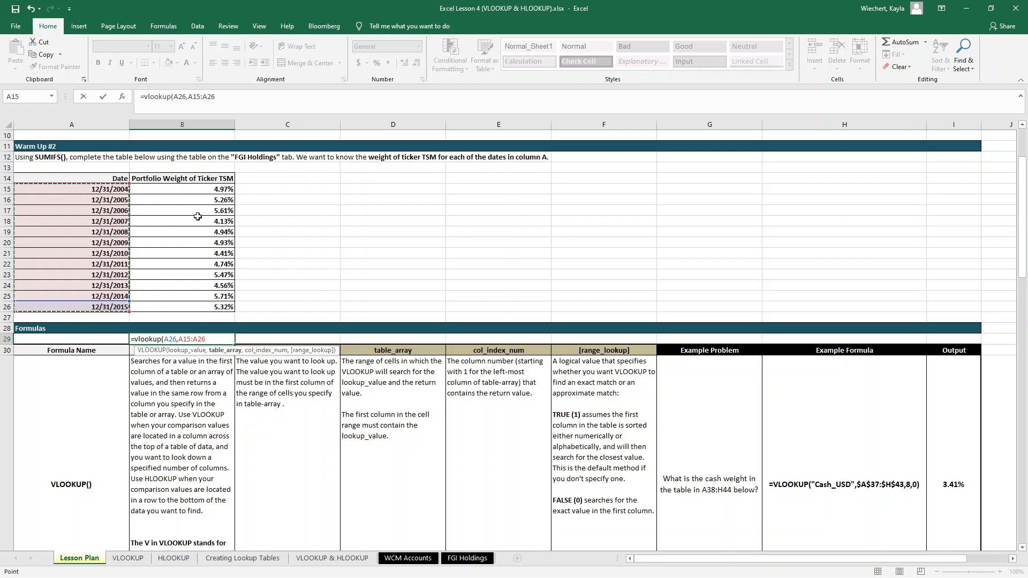
click(80, 189)
drag(79, 189, 771, 308)
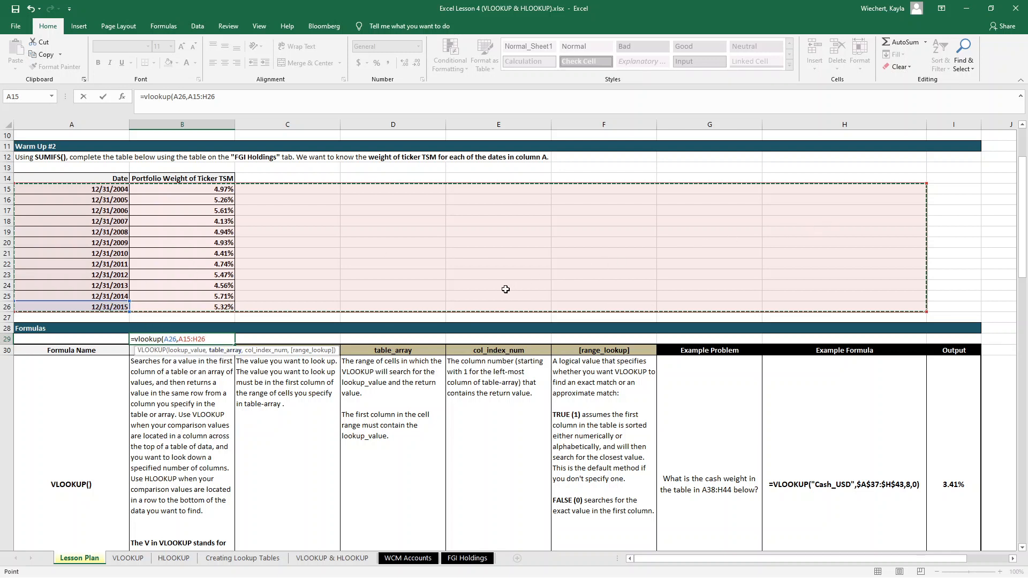
Complete the B29 VLOOKUP formula with column index 2 and 0 for an exact match
text(,2)
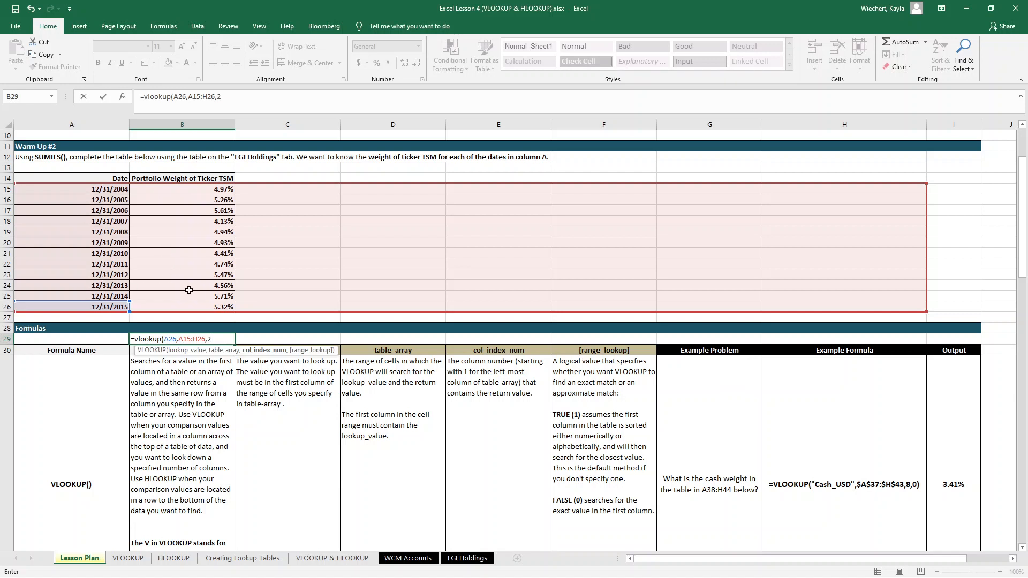
text(,0)
text())
key(Return)
key(Up)
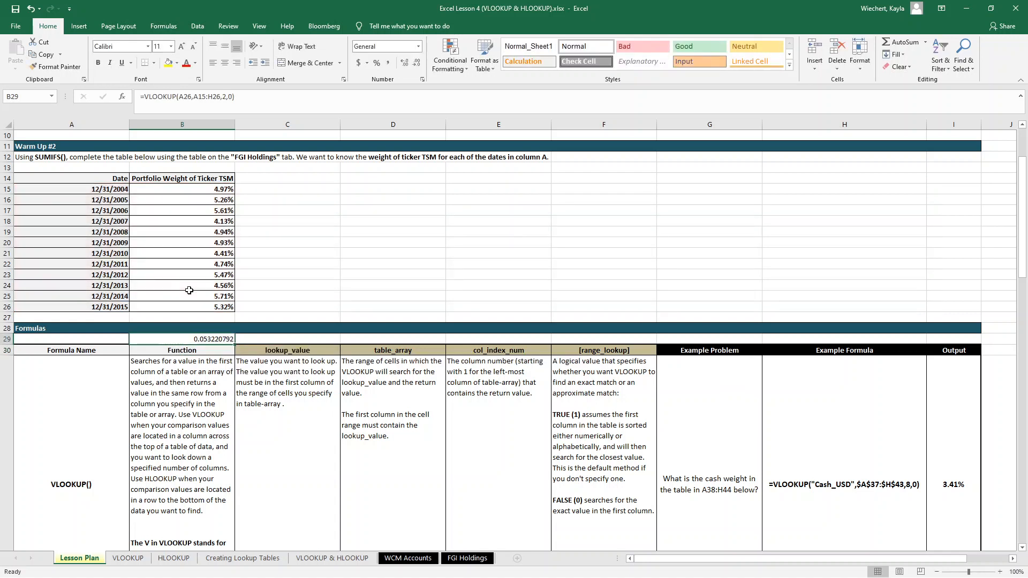
Format B29 as Percentage and compare it with the SUMIFS result in B26
key(ctrl+1)
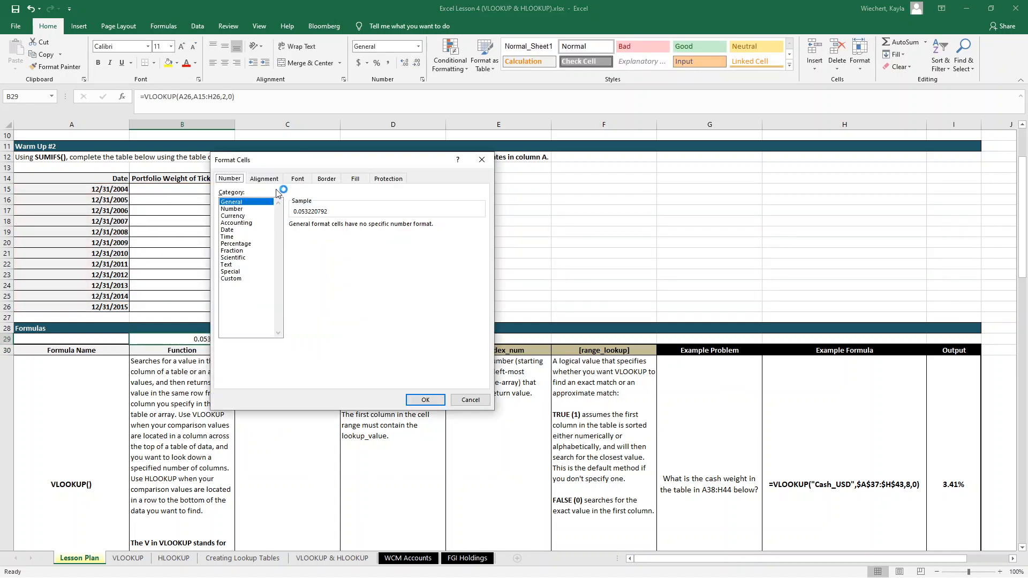
click(236, 244)
click(424, 400)
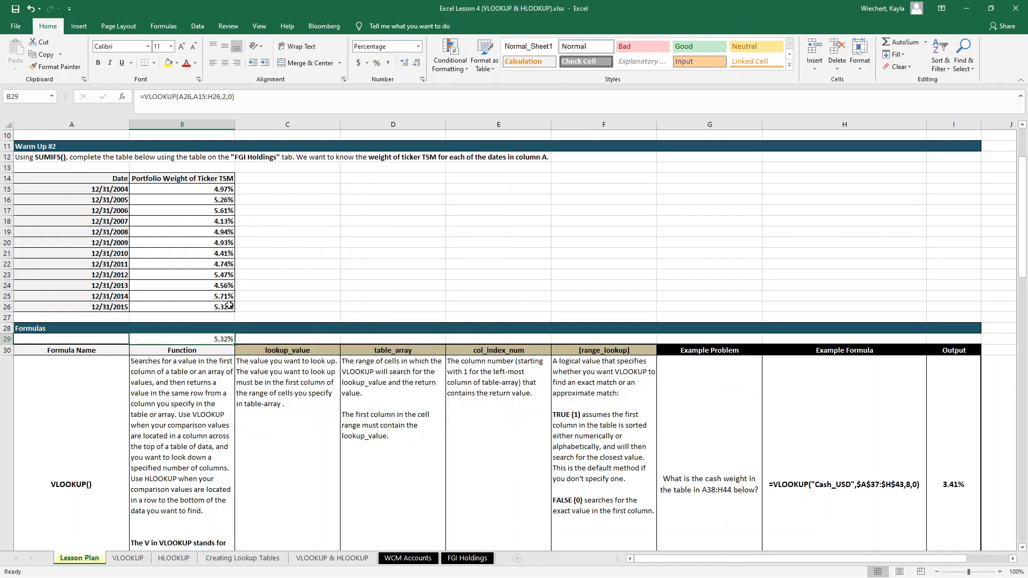
click(198, 306)
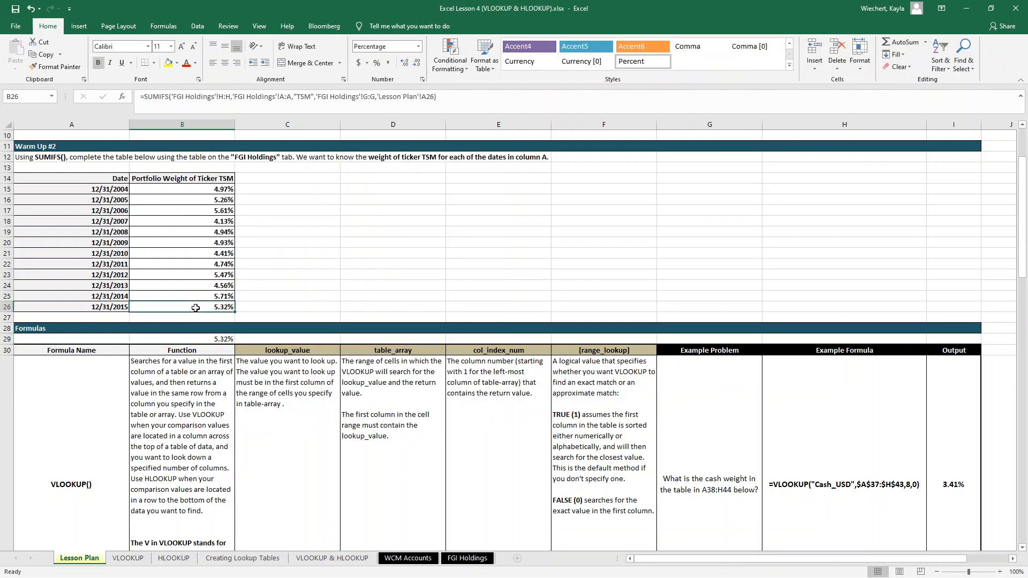
click(194, 341)
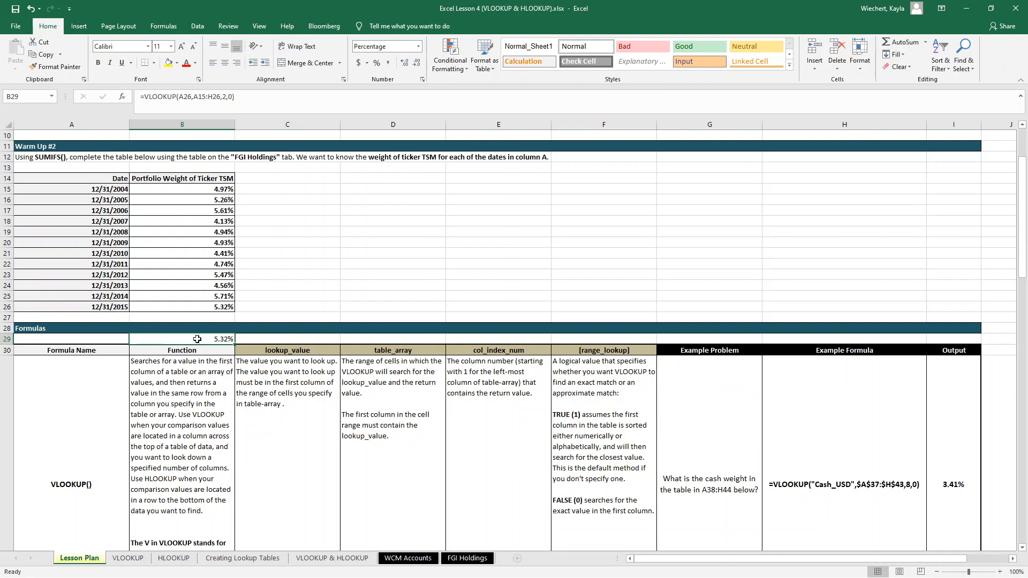
Change the lookup value of the B29 VLOOKUP formula to A21 and check the result against row 21
click(194, 104)
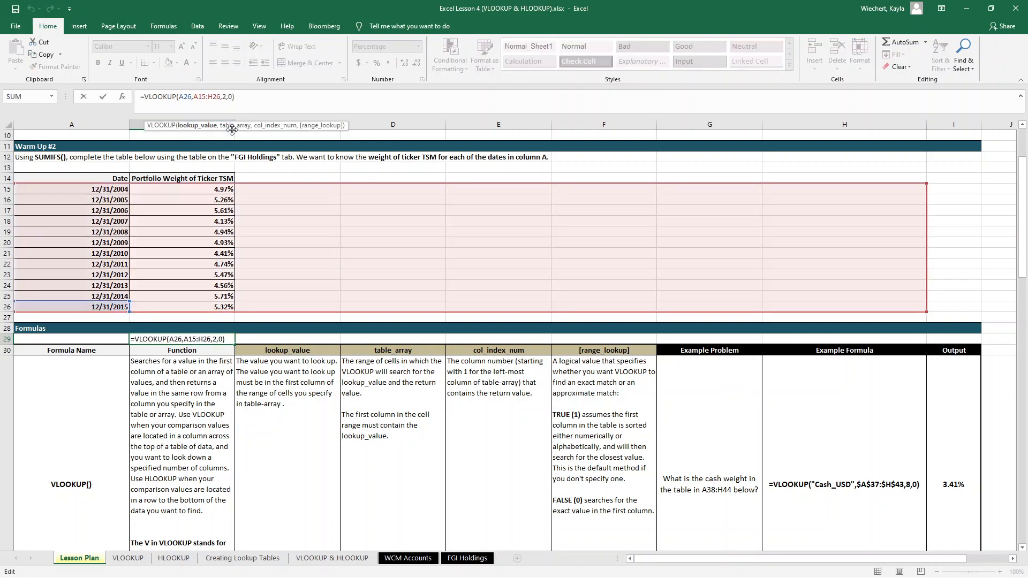
key(BackSpace)
key(BackSpace)
key(BackSpace)
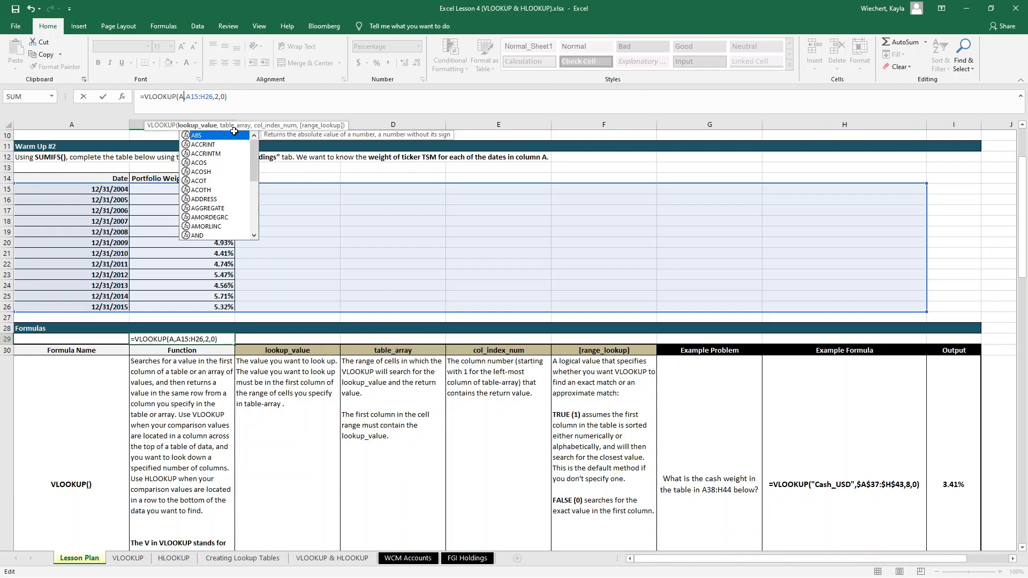
click(90, 253)
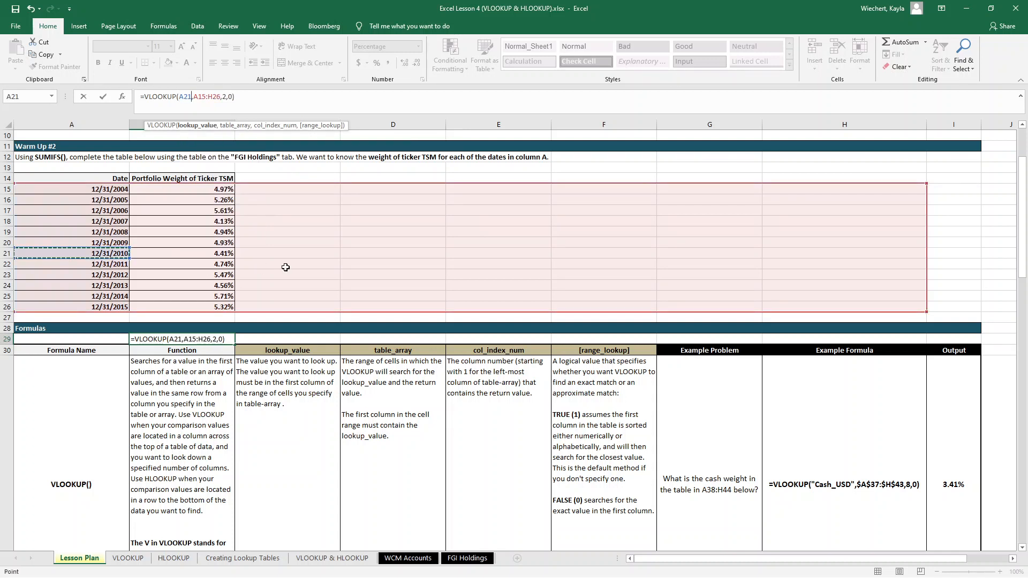
key(ctrl+Return)
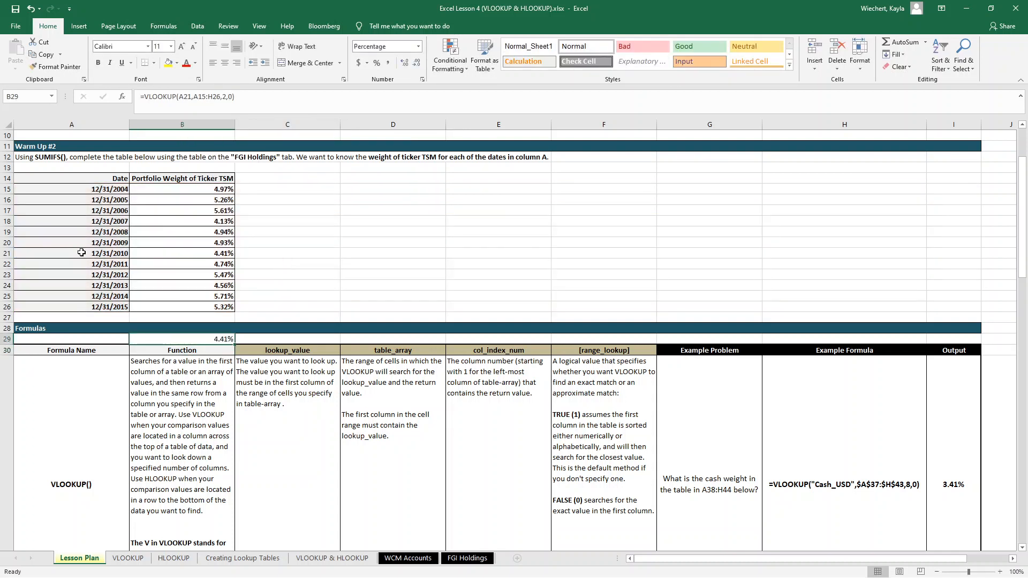
drag(81, 252, 176, 254)
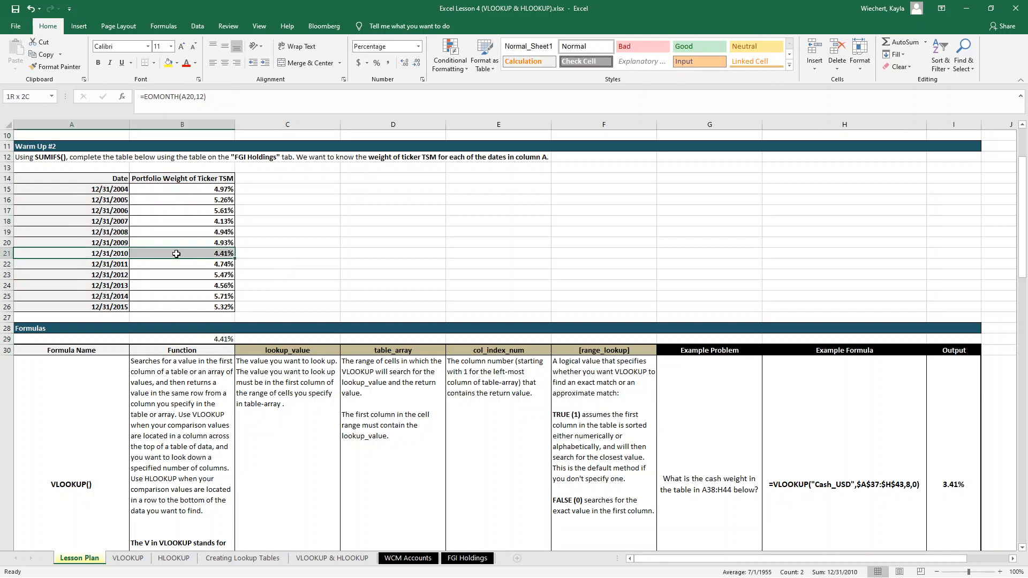
Enter a sample first name in cell D21, in the 12/31/2010 row
click(378, 256)
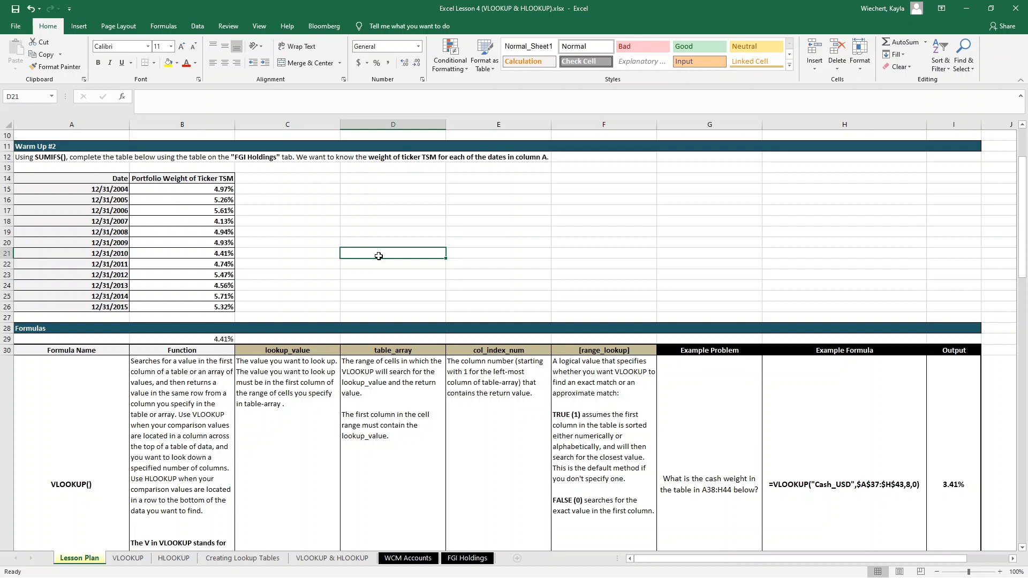
text(John)
key(Return)
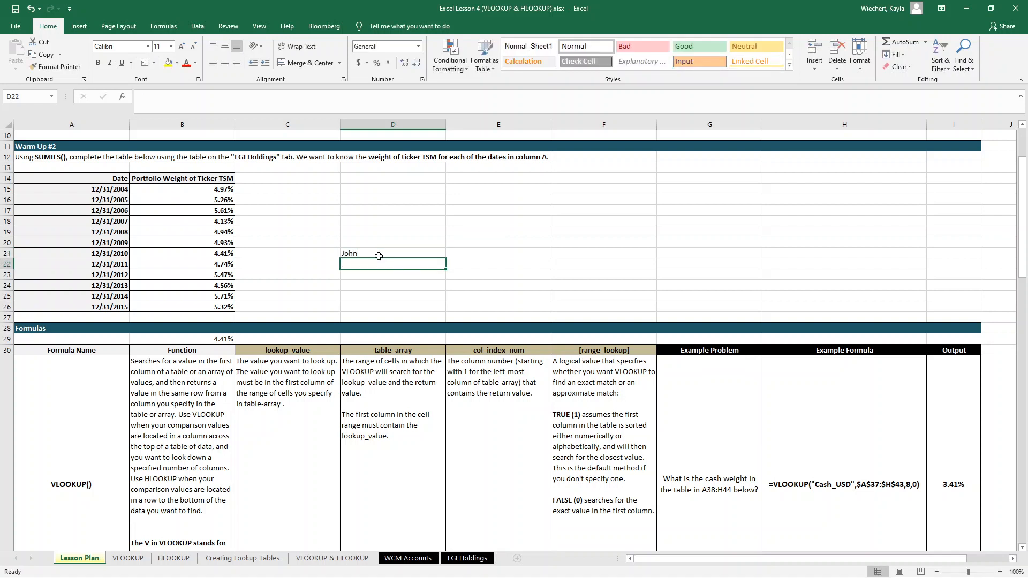
Set the column index of the B29 VLOOKUP formula to 4 to return the entry in column D
click(181, 340)
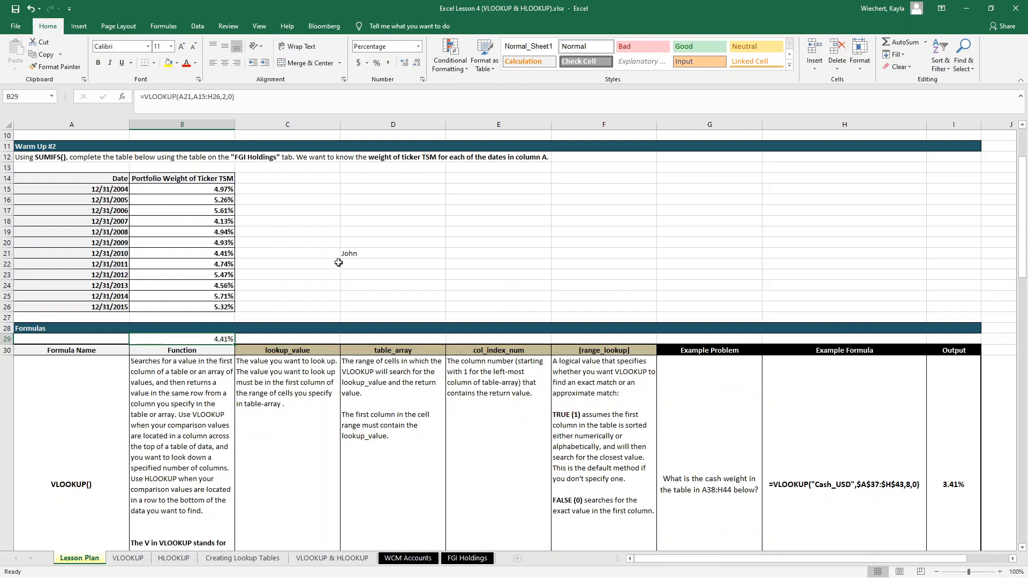
click(189, 97)
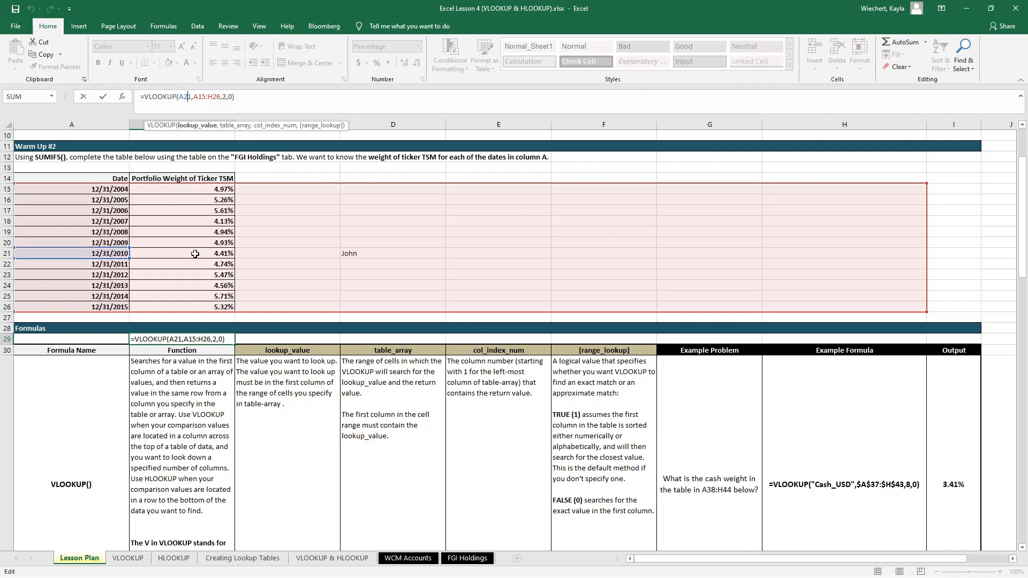
click(257, 253)
click(360, 252)
click(210, 331)
click(211, 338)
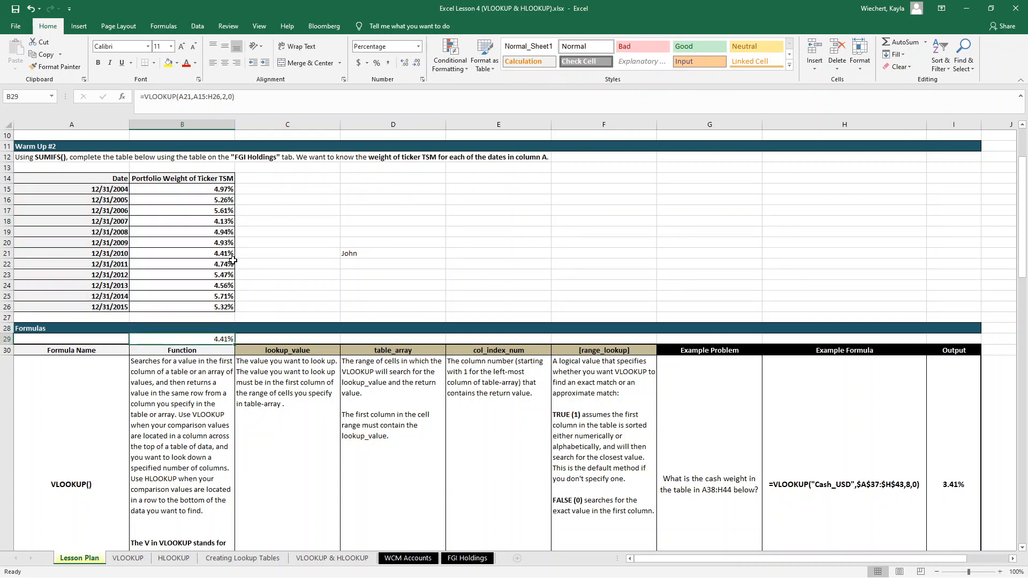
click(227, 105)
key(BackSpace)
text(4)
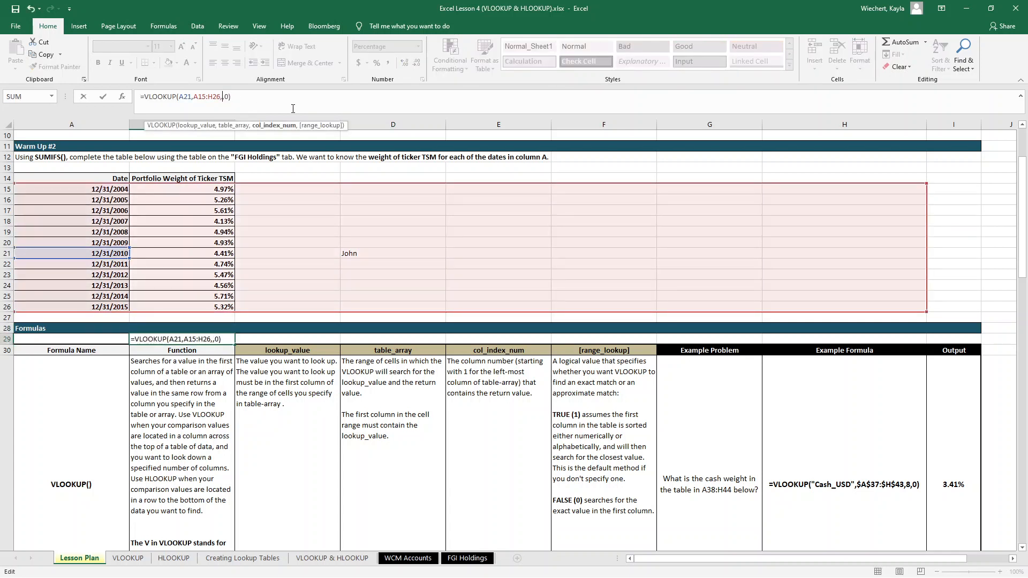
key(Return)
key(Up)
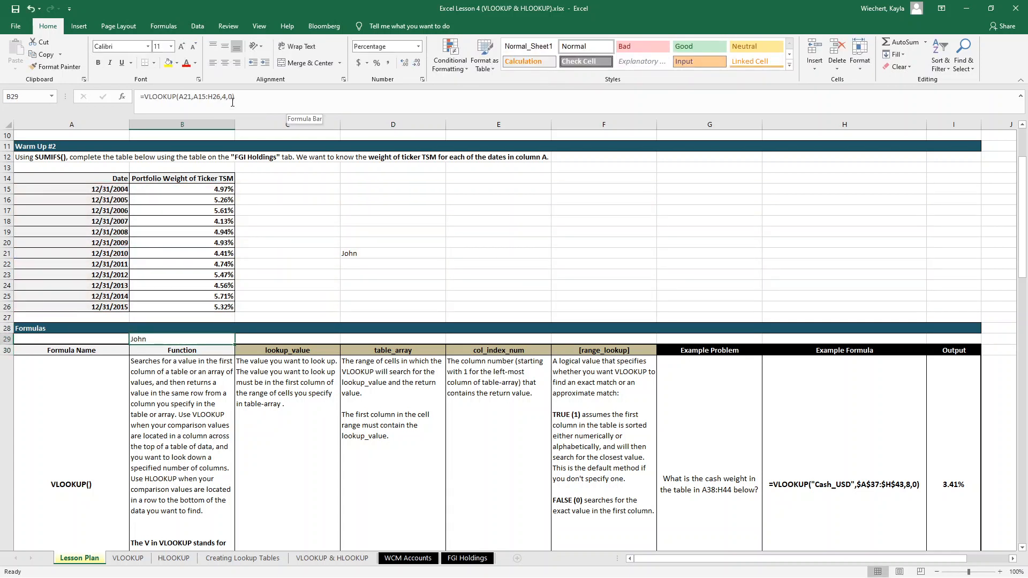
Set the column index of the B29 VLOOKUP formula to 5 to return the value from column E
click(224, 93)
key(BackSpace)
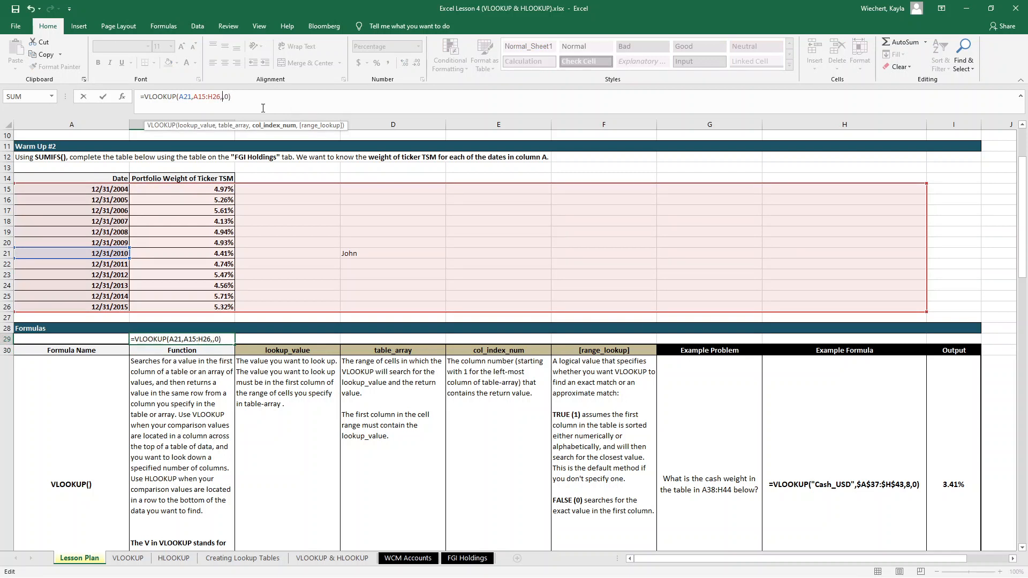
text(3)
key(Return)
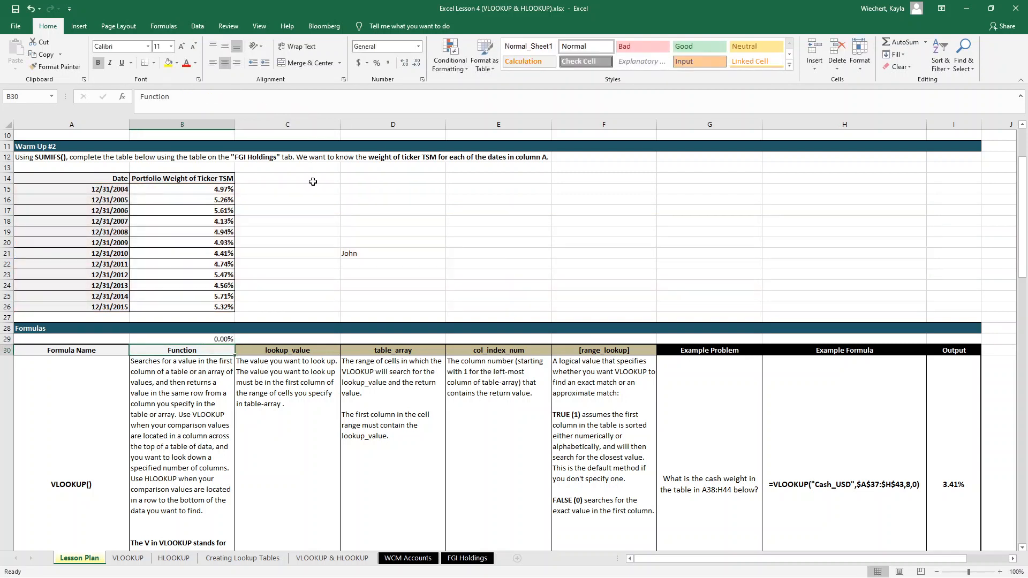
Enter 8 in cell E21 as a sample value for the VLOOKUP to return
click(477, 256)
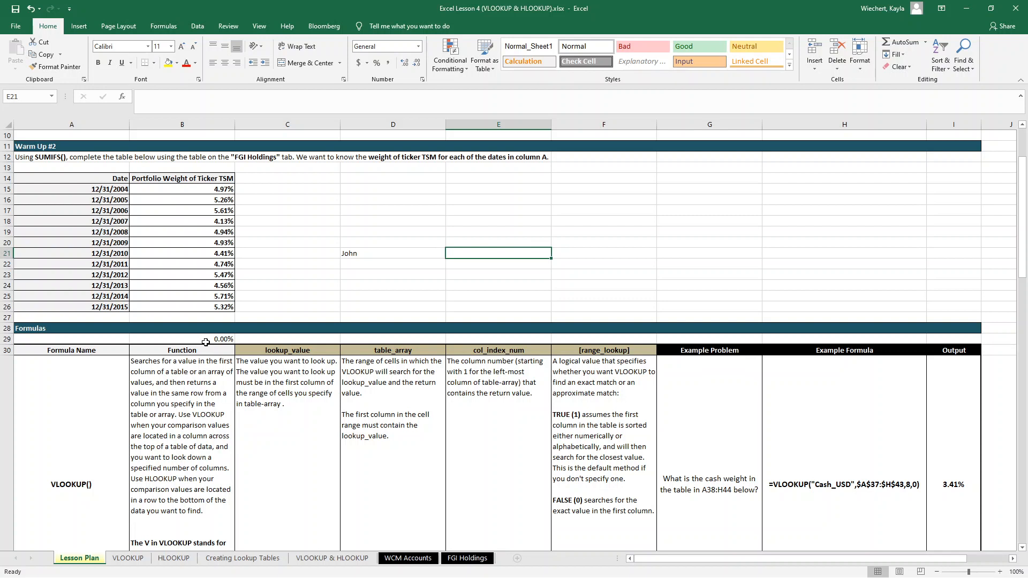
text(8)
key(Return)
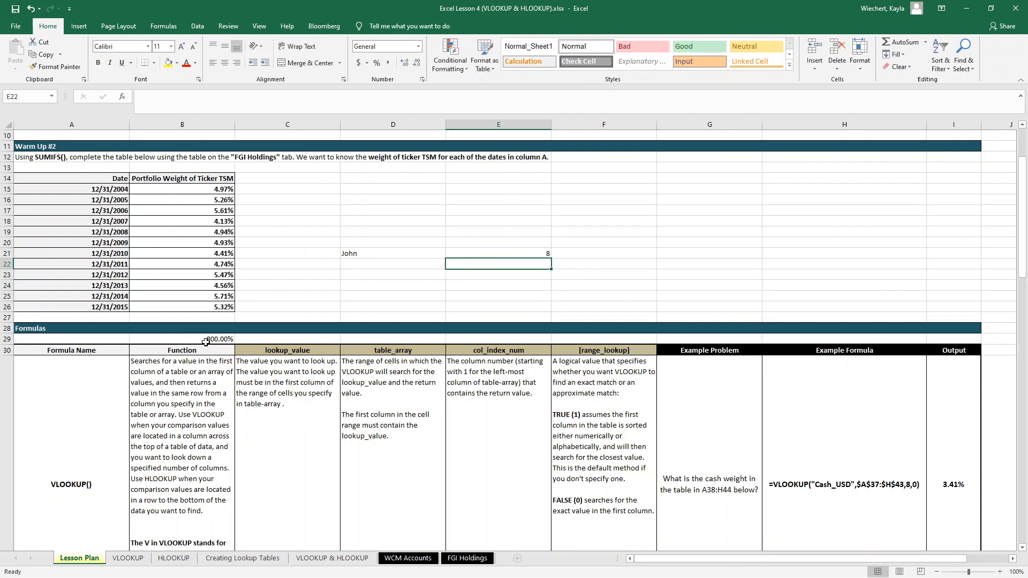
Change the number format of cell B29 from percentage to General
click(205, 339)
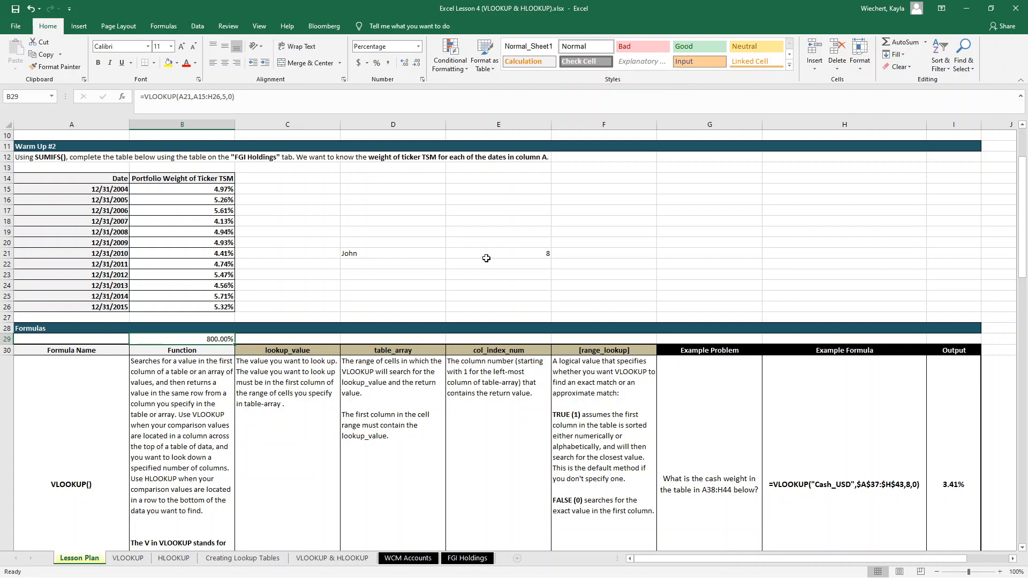
key(ctrl+1)
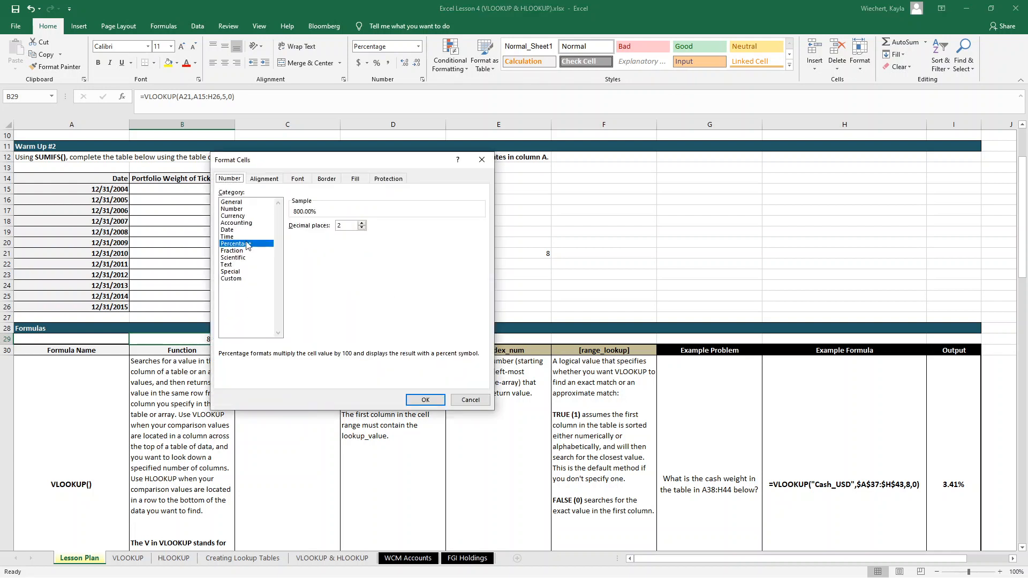
click(245, 209)
click(241, 201)
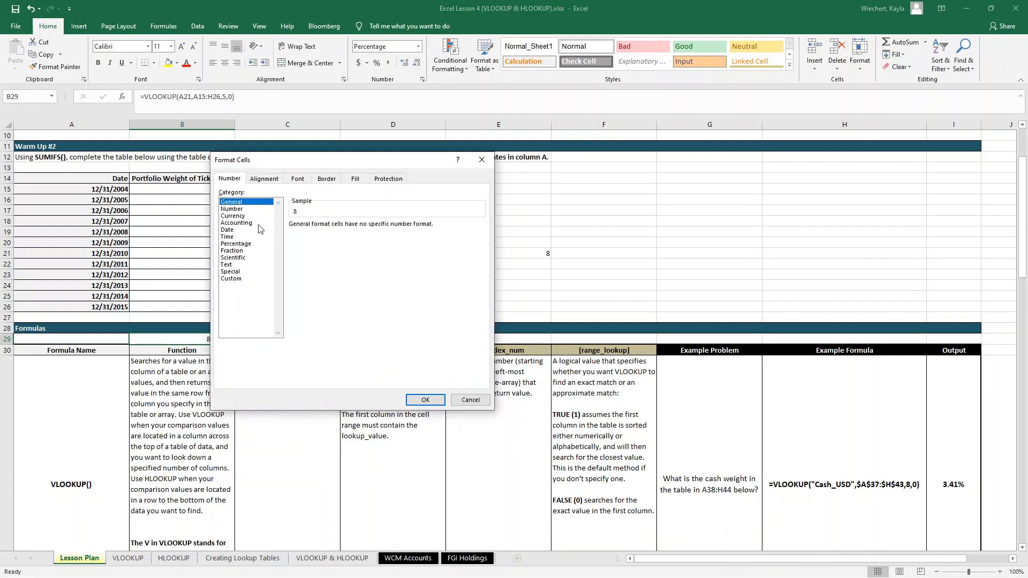
click(428, 404)
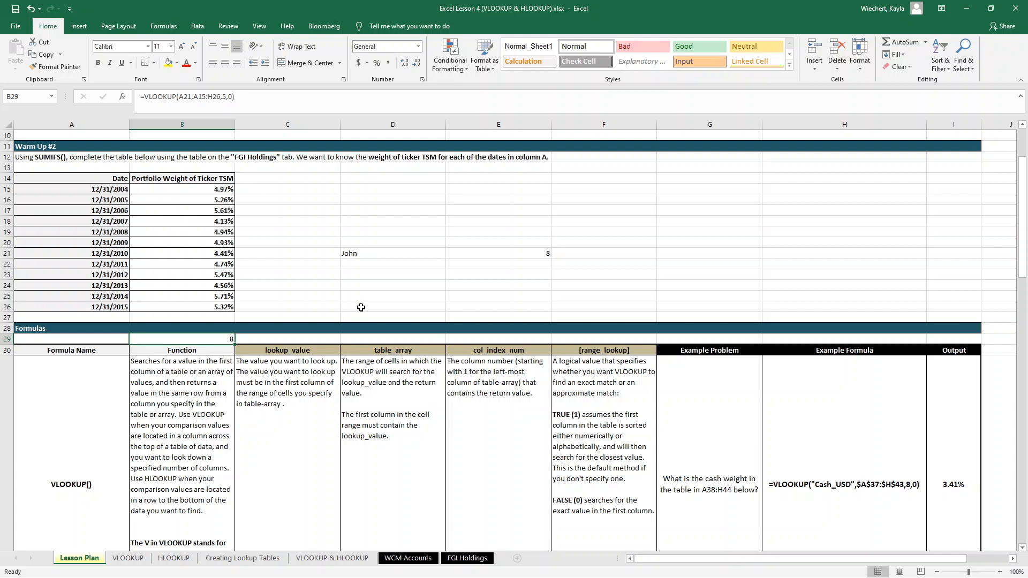
Inspect the sample value in E21 and the table array in the B29 VLOOKUP formula
click(509, 256)
click(189, 343)
click(50, 189)
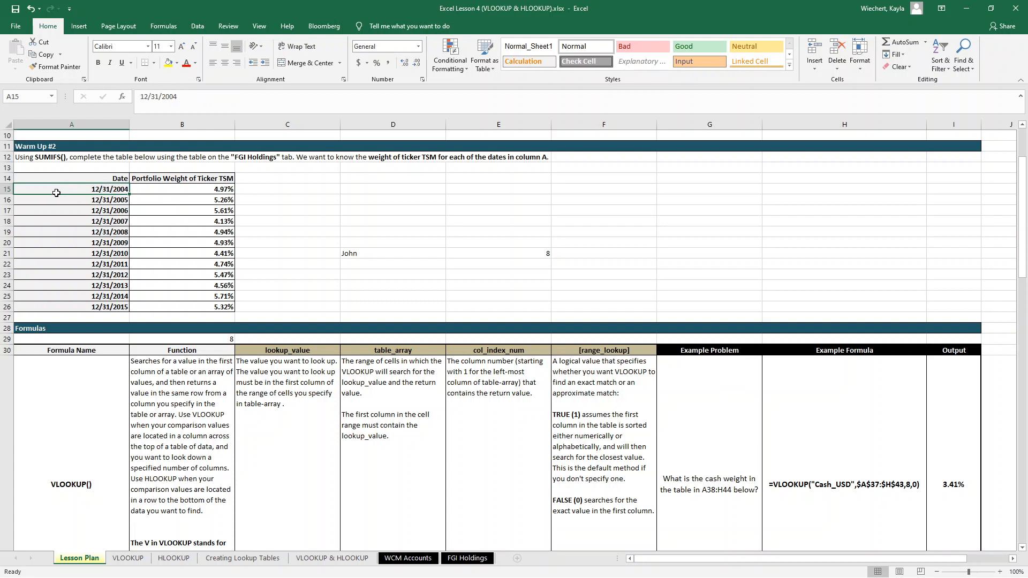
click(182, 343)
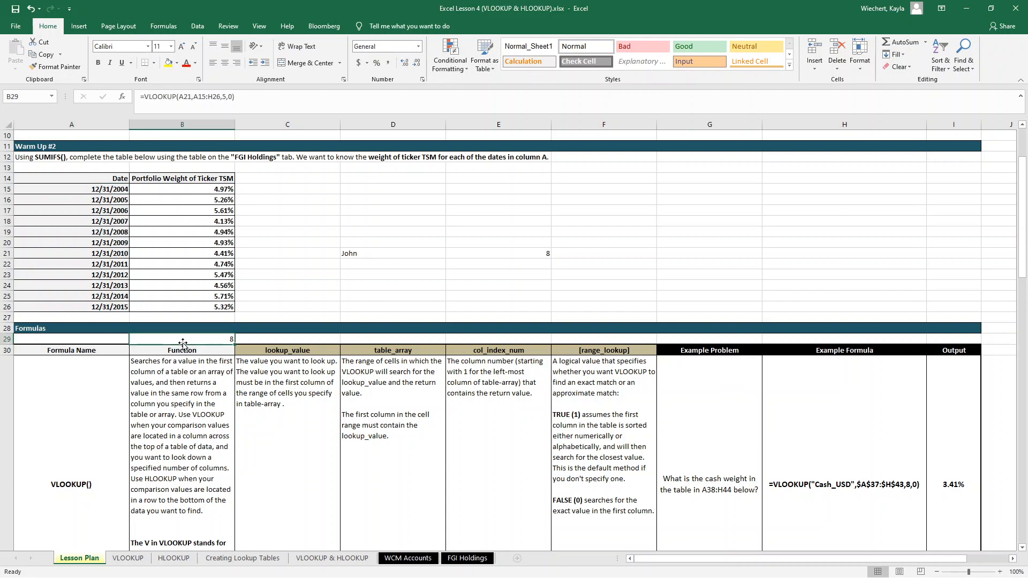
click(198, 98)
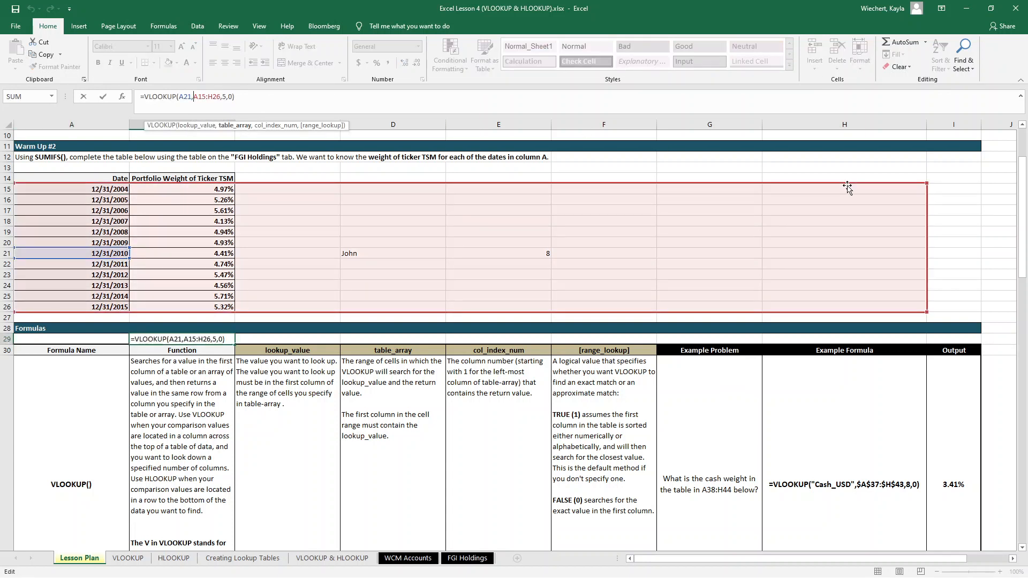
click(949, 244)
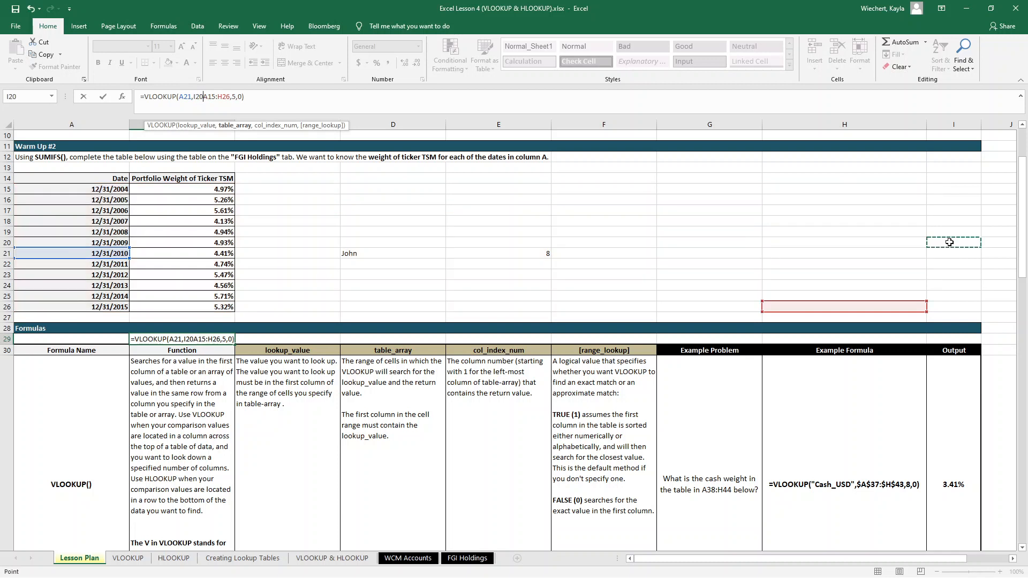
key(Return)
Enter a sample first name in cell I21, just outside the lookup's table array
click(949, 242)
key(Down)
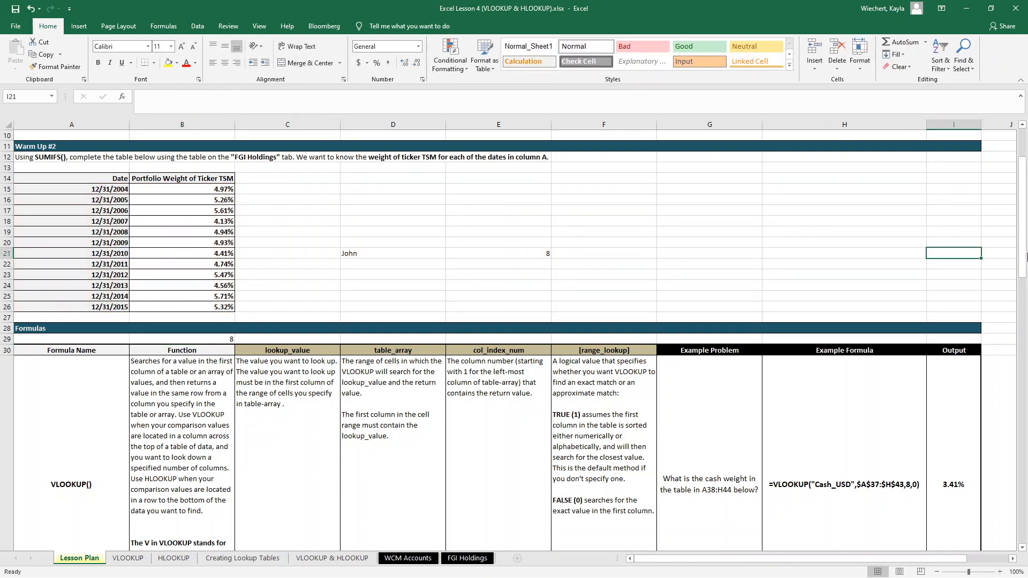
text(Peter)
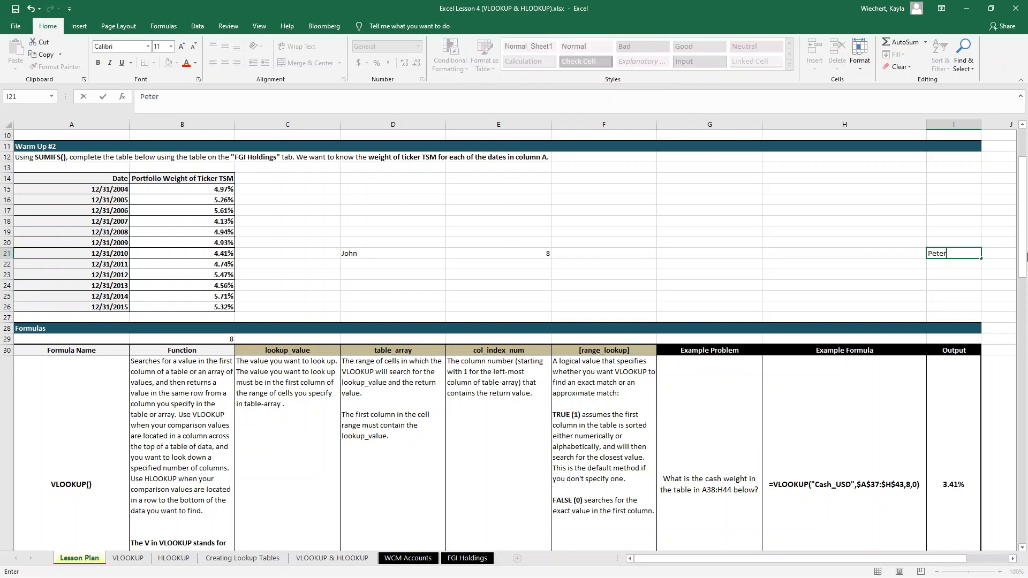
key(Return)
Count the columns across row 21 from the lookup date in A21 to the sample name in I21
click(177, 338)
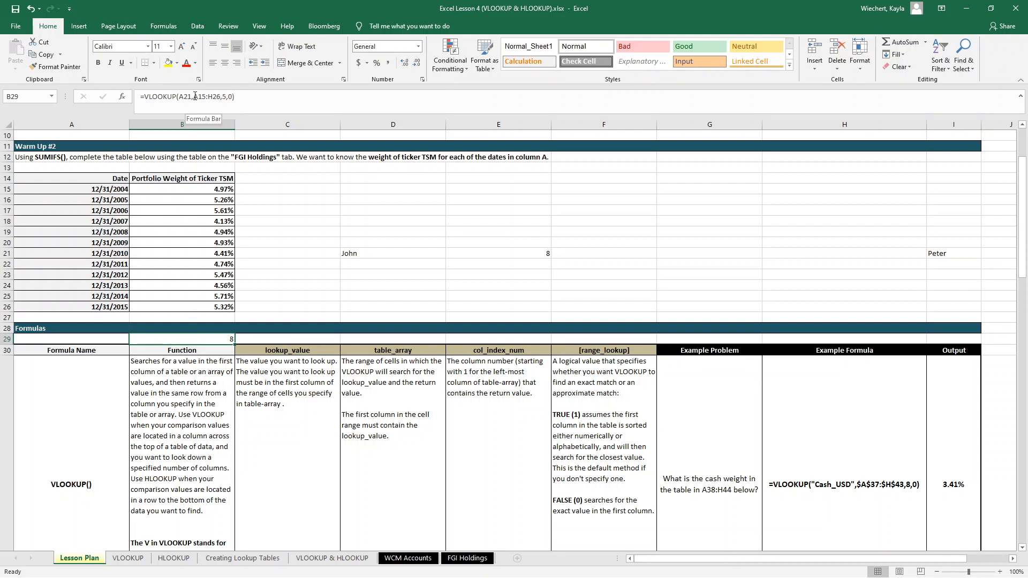
click(89, 255)
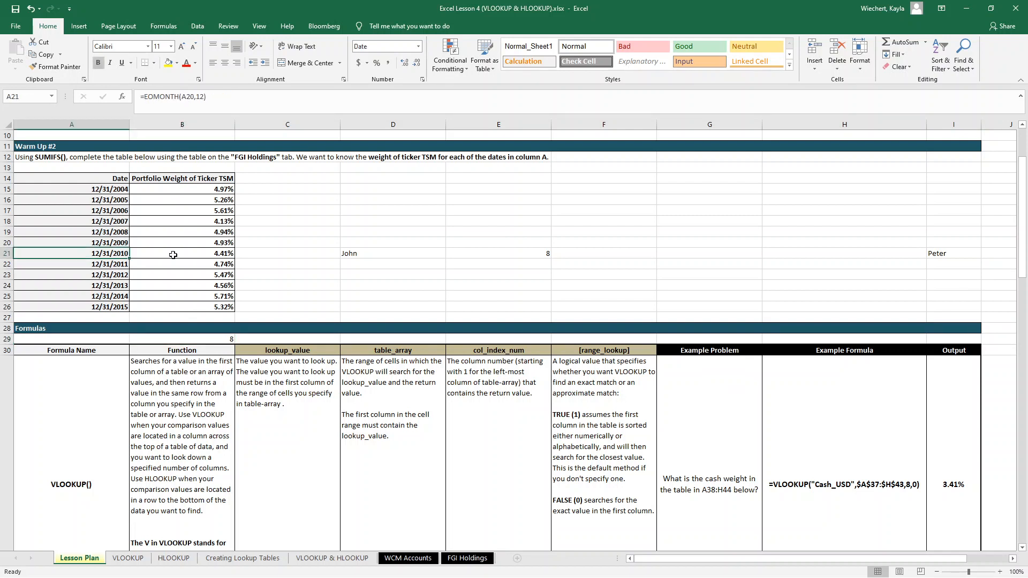
key(Right)
key(Right)
key(Right)
key(Right)
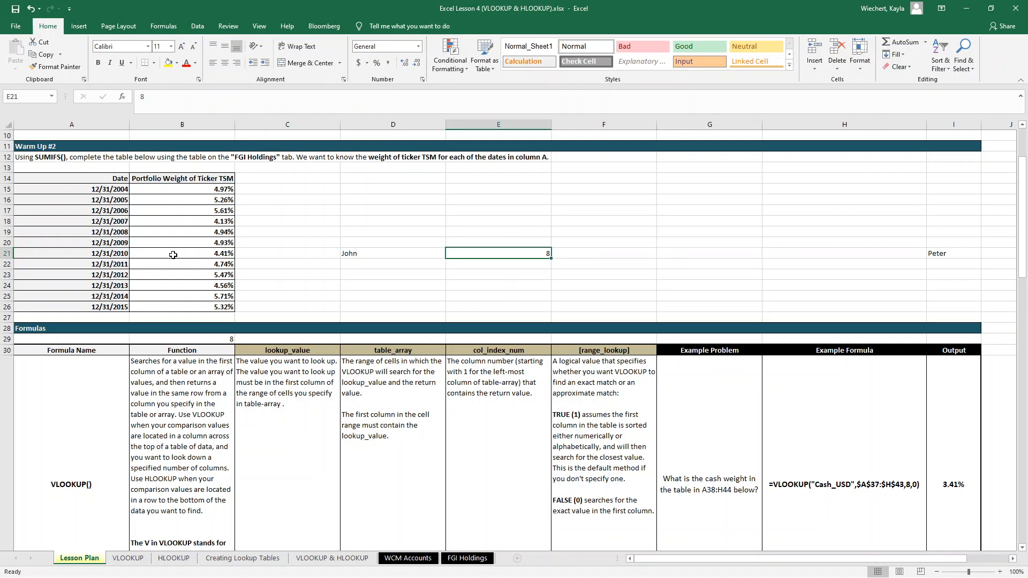
key(Right)
key(Right)
key(Right)
key(Right)
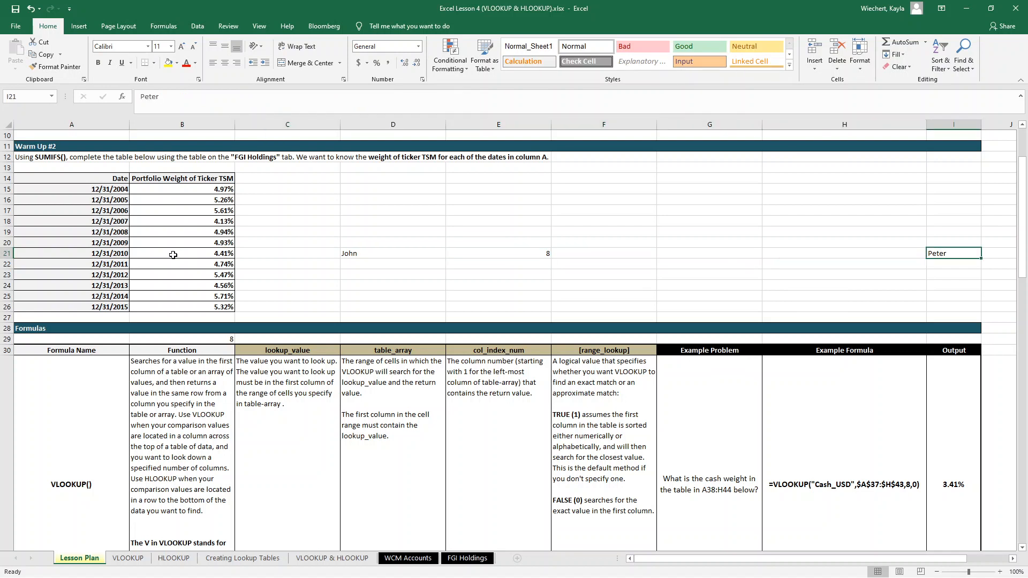
Set the column index of the B29 VLOOKUP formula to 9
click(169, 338)
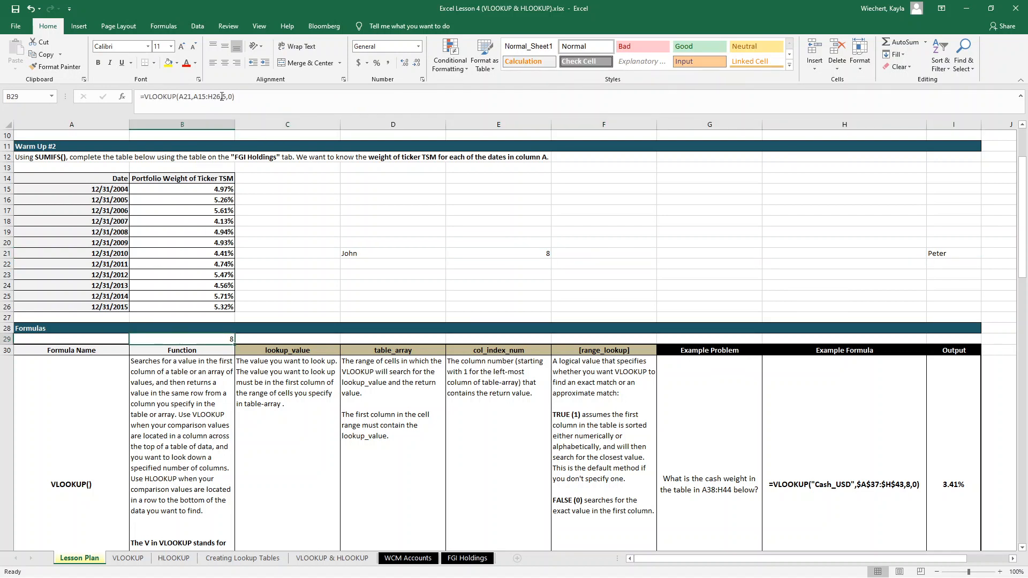
click(227, 95)
key(BackSpace)
text(9)
key(Return)
Extend the table array of the B29 VLOOKUP formula to A15:I26 so that it includes column I
drag(193, 96, 222, 95)
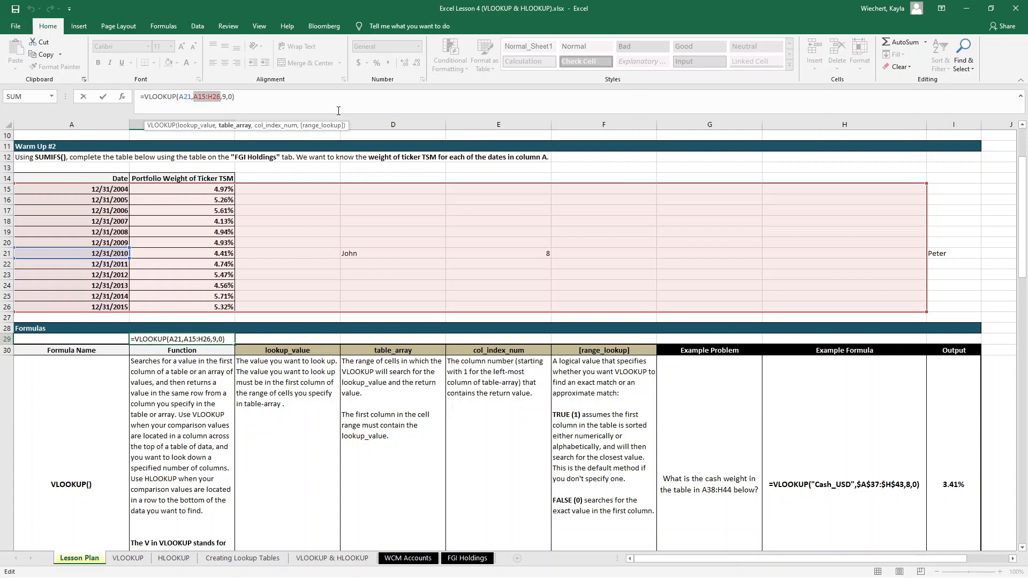
click(211, 96)
key(BackSpace)
text(I)
key(Return)
key(Up)
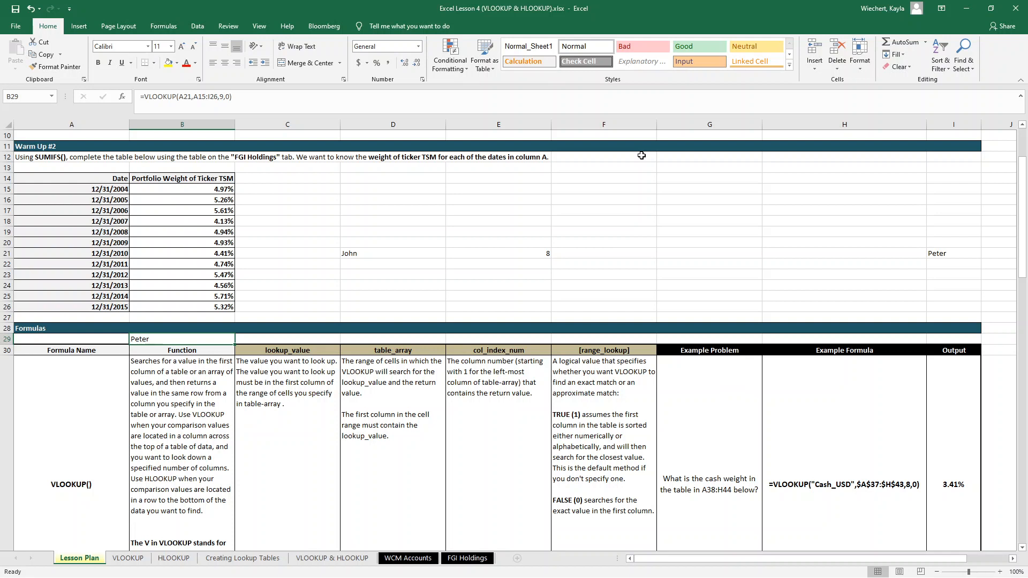
Clear the demonstration formula from B29 and the sample entries from C19:I23
key(Delete)
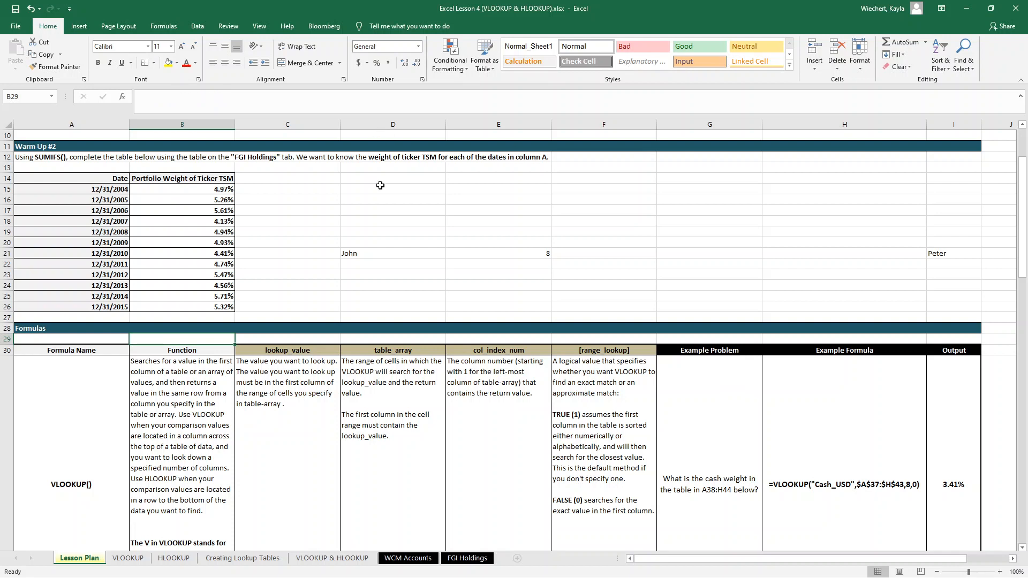
drag(331, 234, 966, 276)
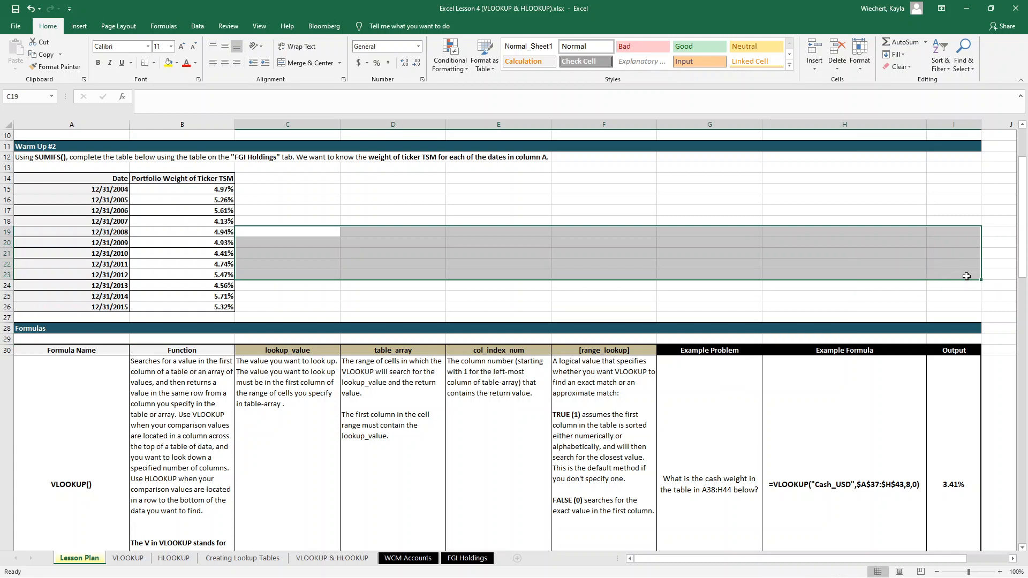
key(Delete)
Examine the column numbers and TICKER column of the VLOOKUP Table and the row numbers of the HLOOKUP Table
scroll(342, 276, down, 10)
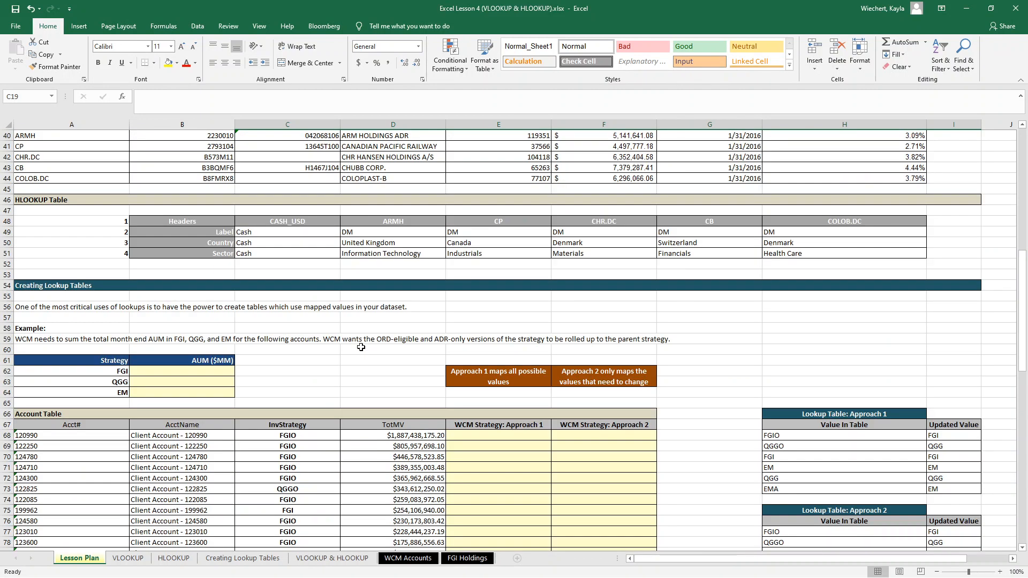
scroll(360, 347, up, 2)
scroll(361, 347, down, 1)
scroll(361, 347, up, 1)
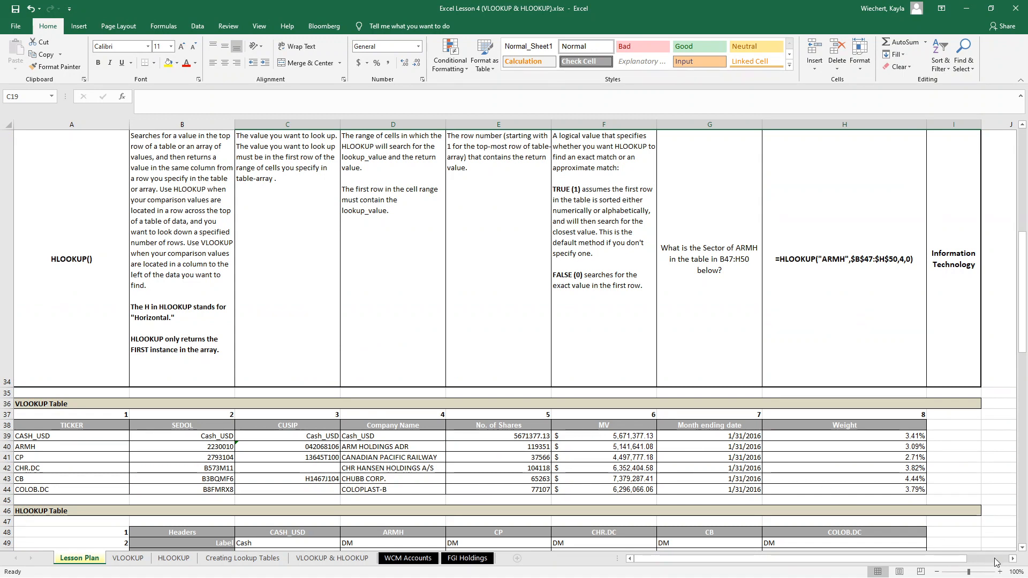
click(1023, 550)
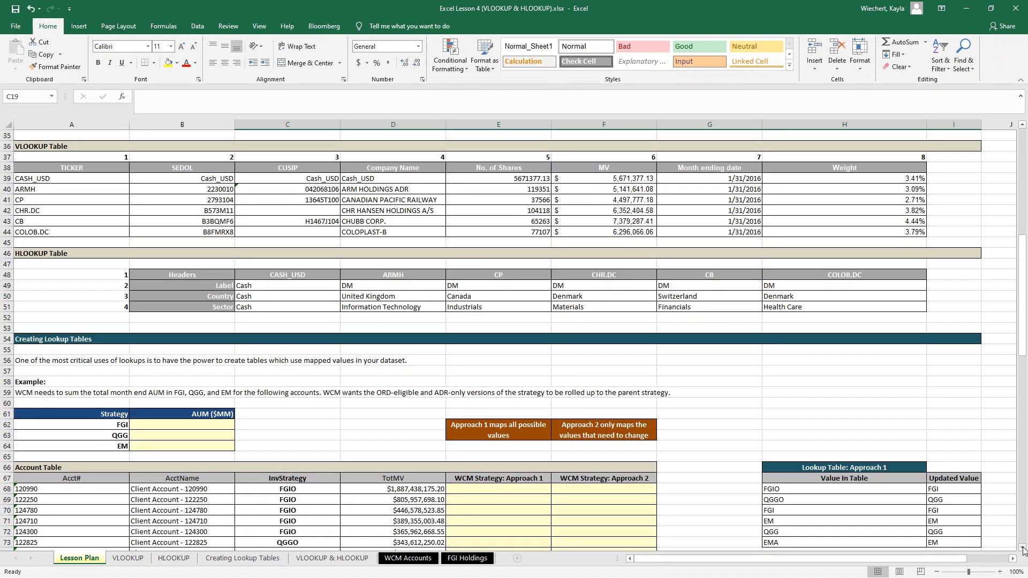
click(69, 199)
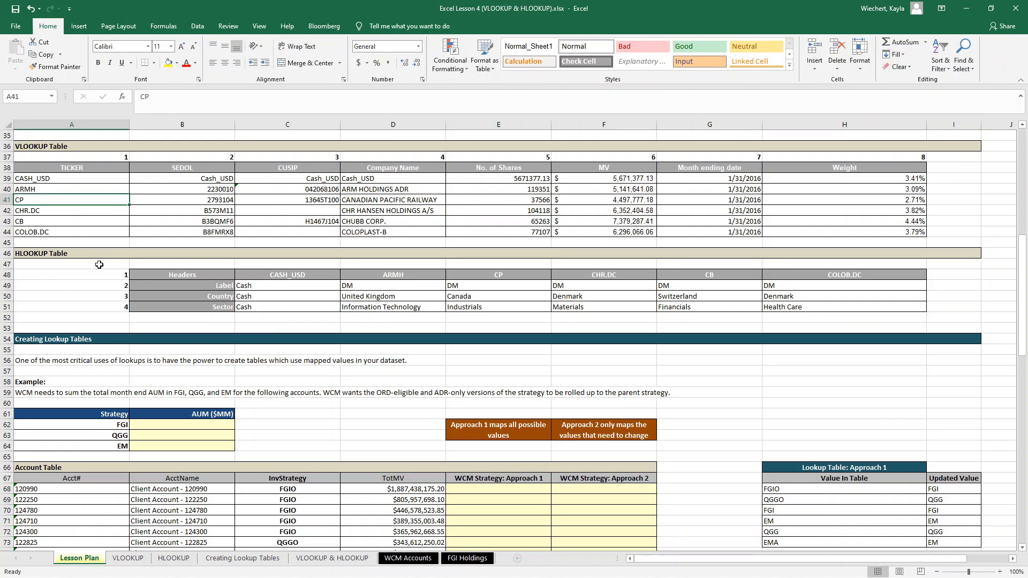
click(60, 160)
drag(60, 160, 847, 153)
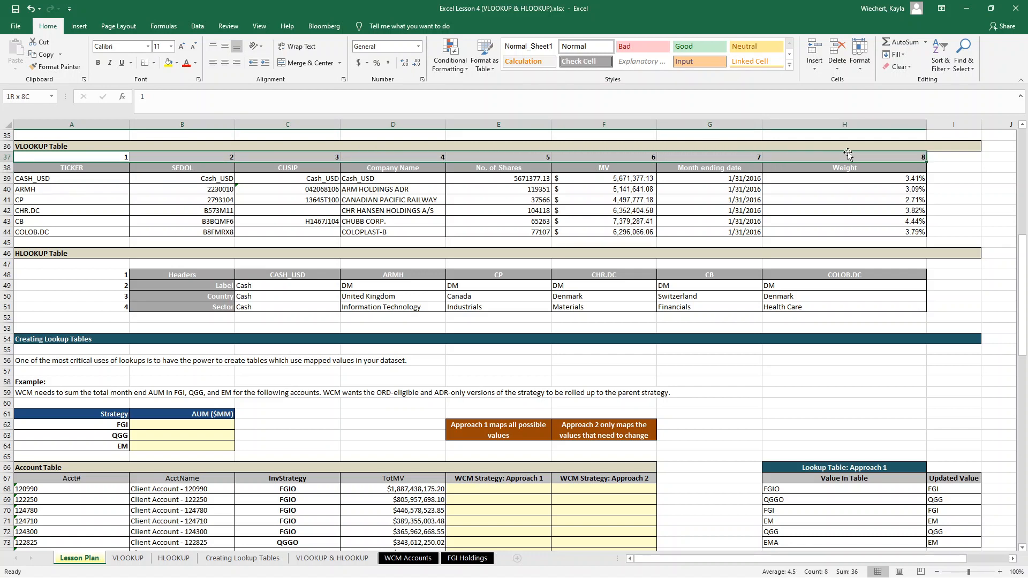
click(87, 157)
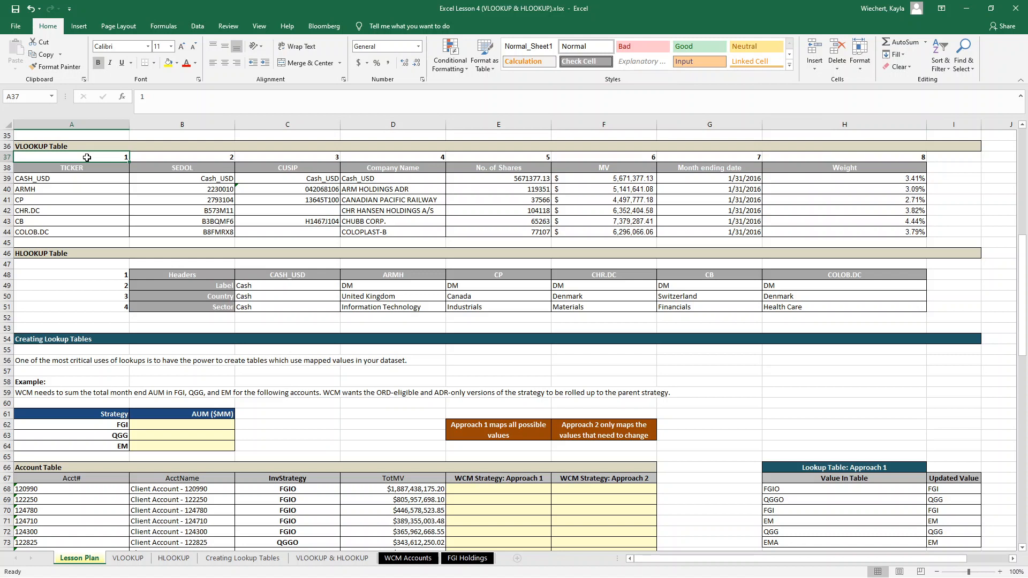
click(166, 158)
click(268, 158)
click(360, 157)
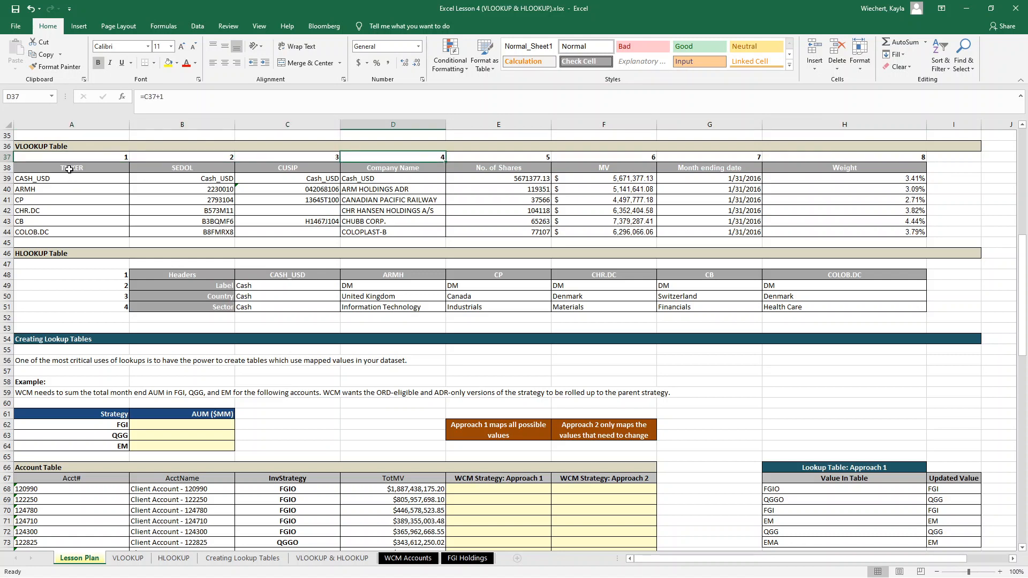
drag(68, 169, 72, 229)
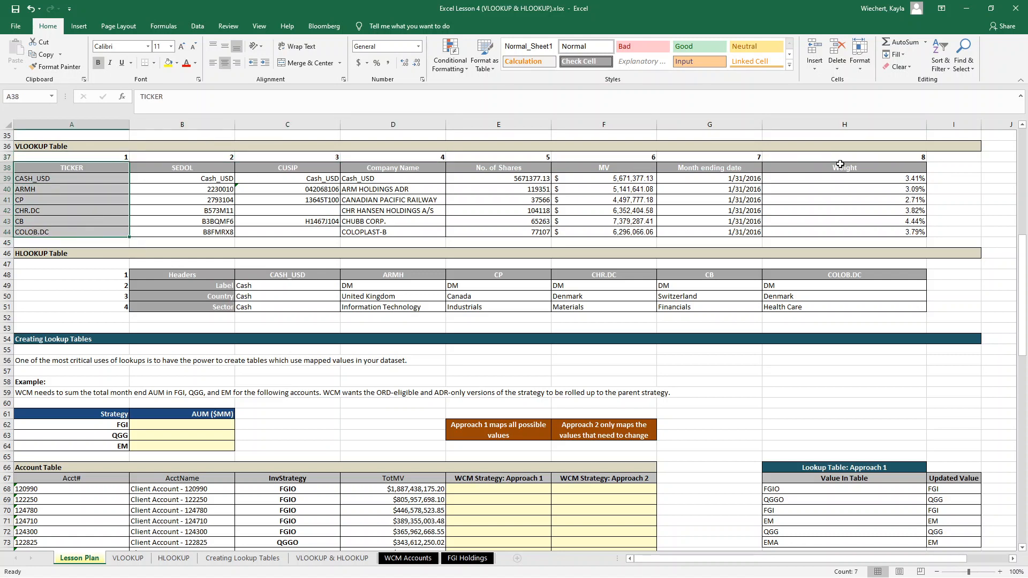
drag(111, 275, 105, 315)
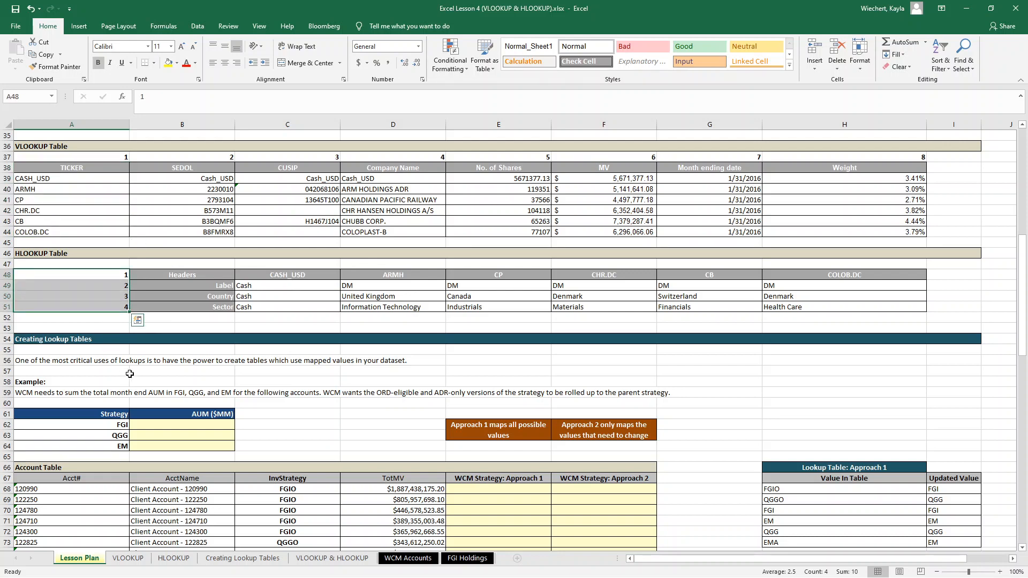
Examine the Creating Lookup Tables example, covering the Strategy AUM table and the InvStrategy column of the Account Table
scroll(265, 420, down, 1)
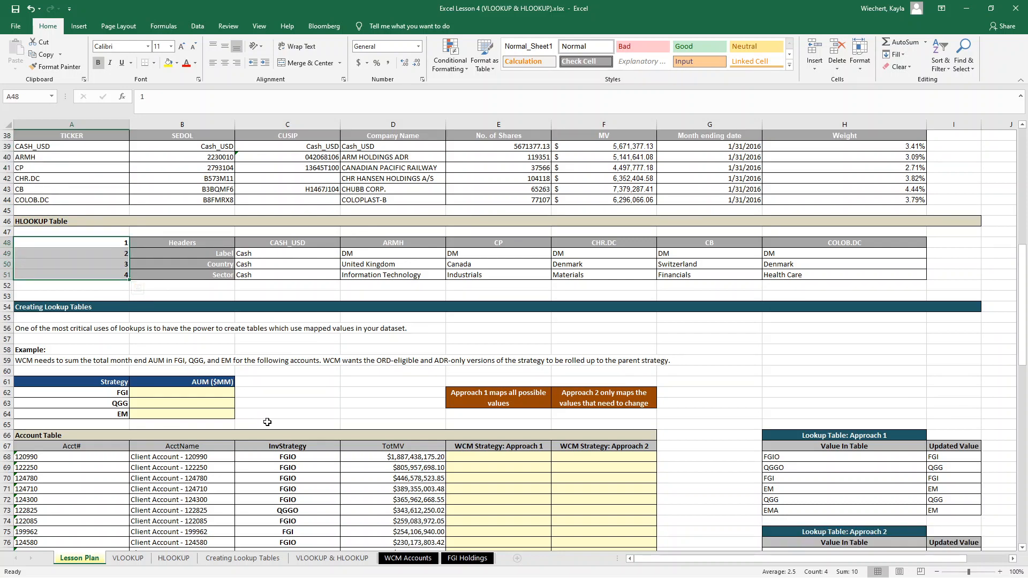
scroll(221, 402, up, 1)
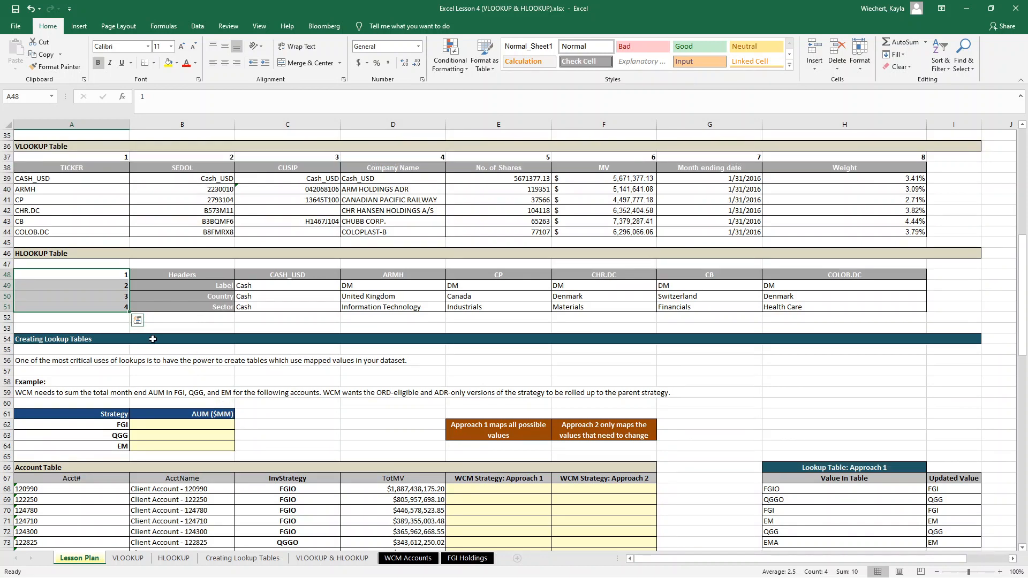
scroll(163, 350, down, 2)
scroll(164, 362, down, 2)
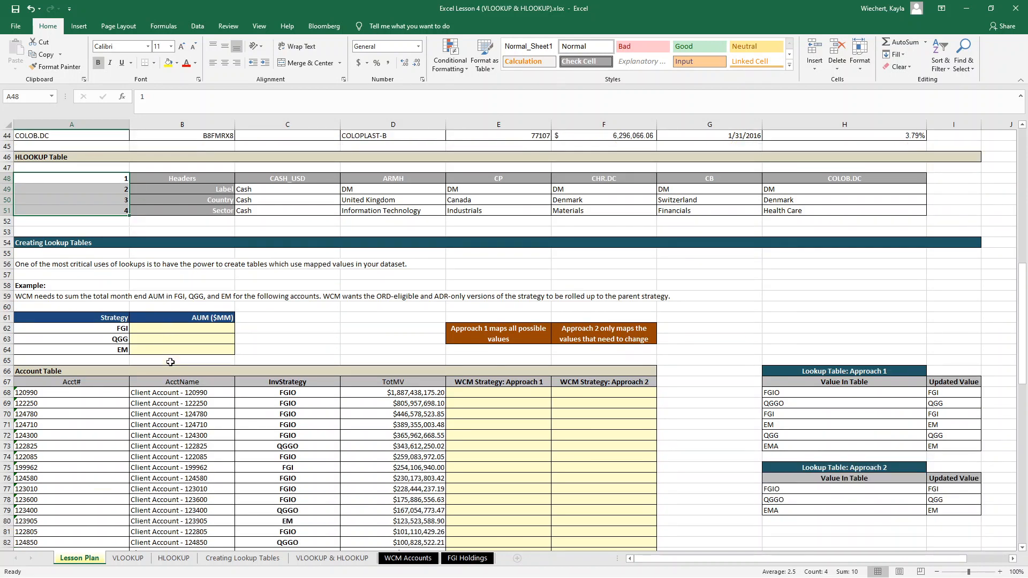
click(152, 298)
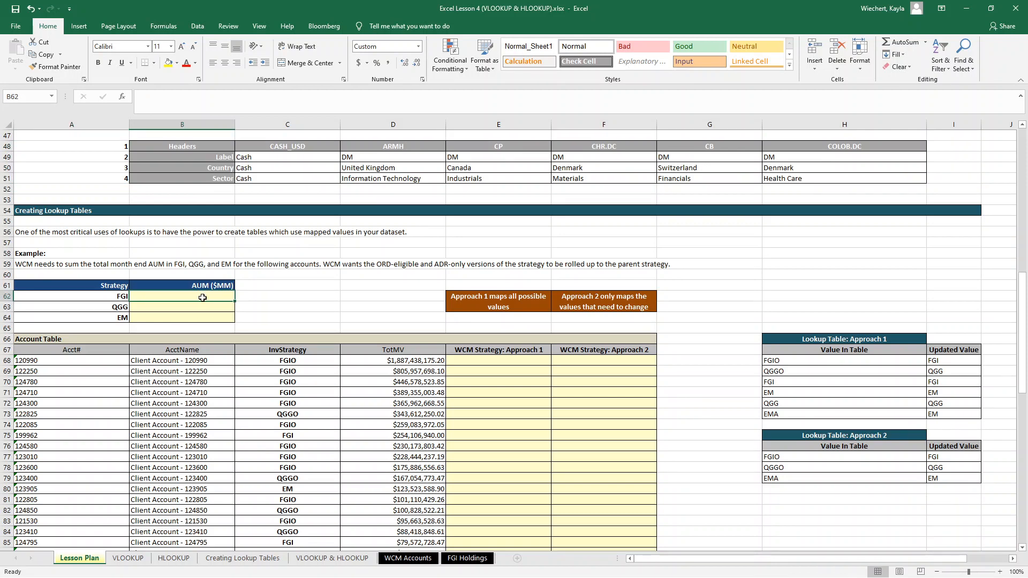
scroll(248, 296, down, 3)
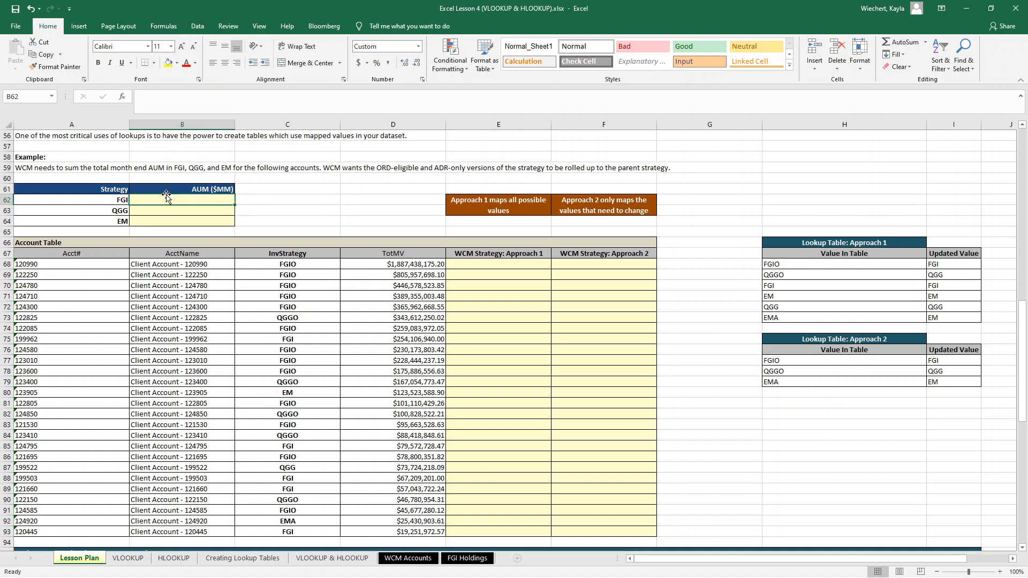
click(105, 204)
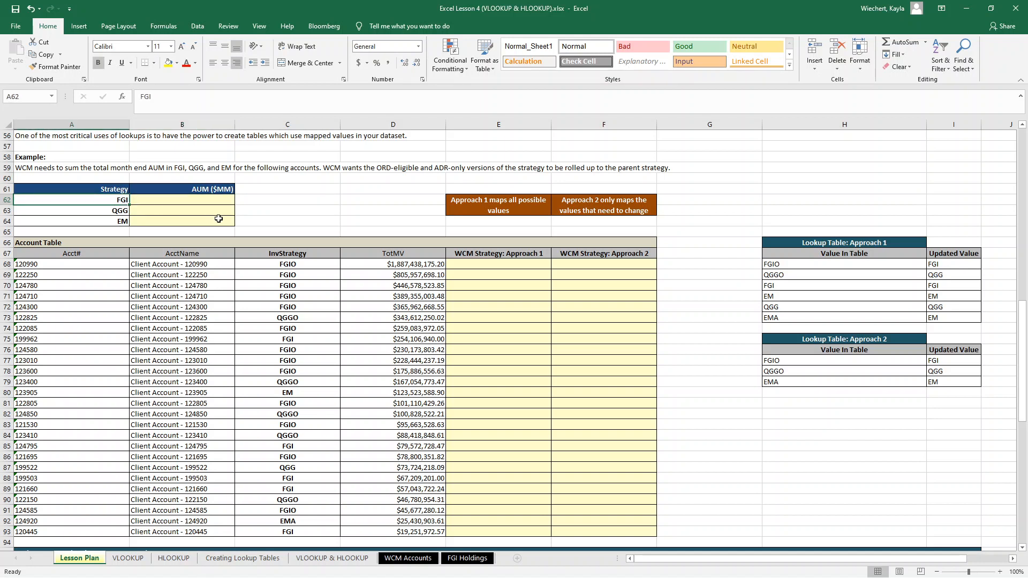
click(285, 264)
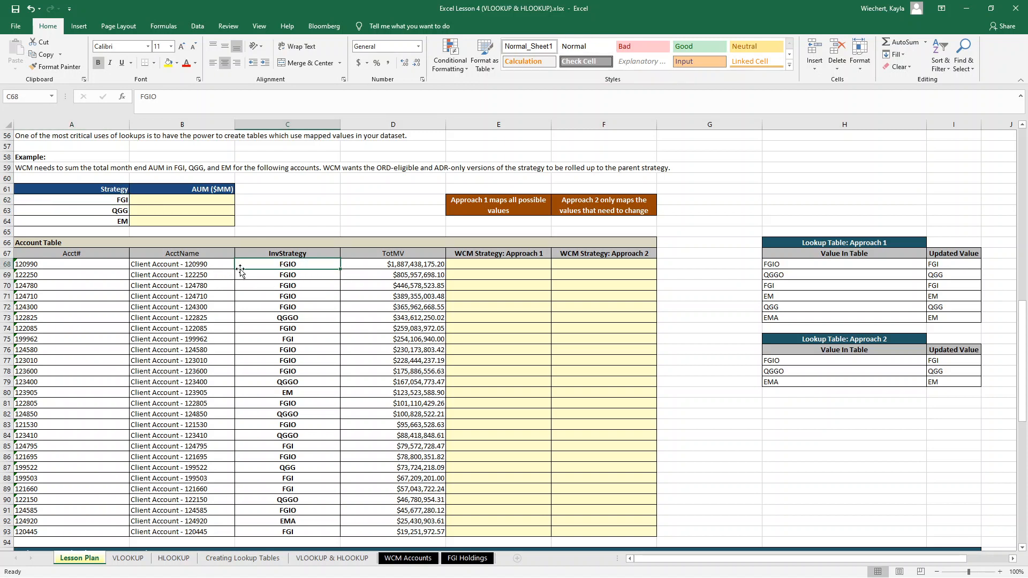
Examine the InvStrategy values, the AUM cells and how the Approach 1 lookup table maps each value to its parent strategy
click(289, 343)
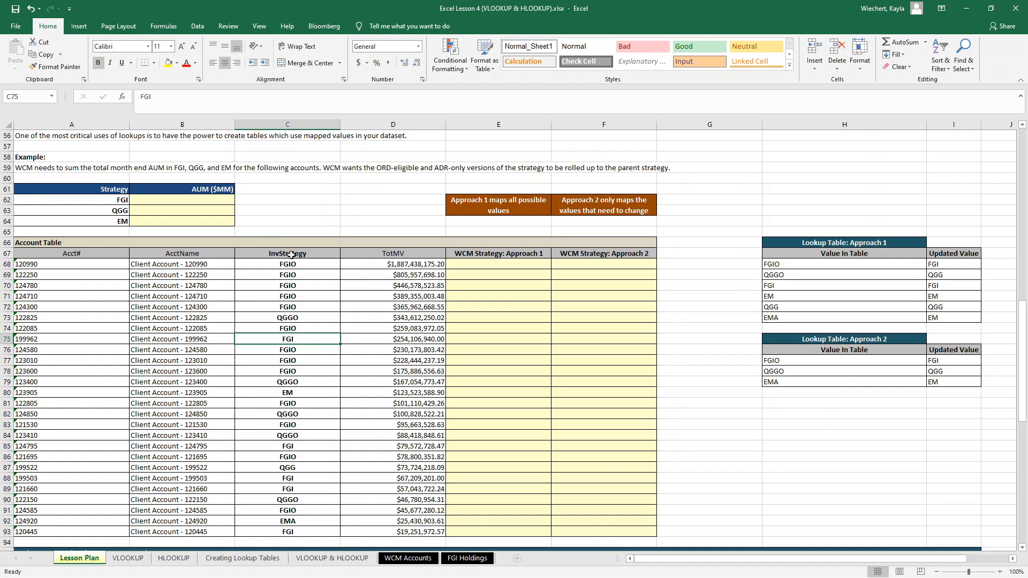
click(187, 204)
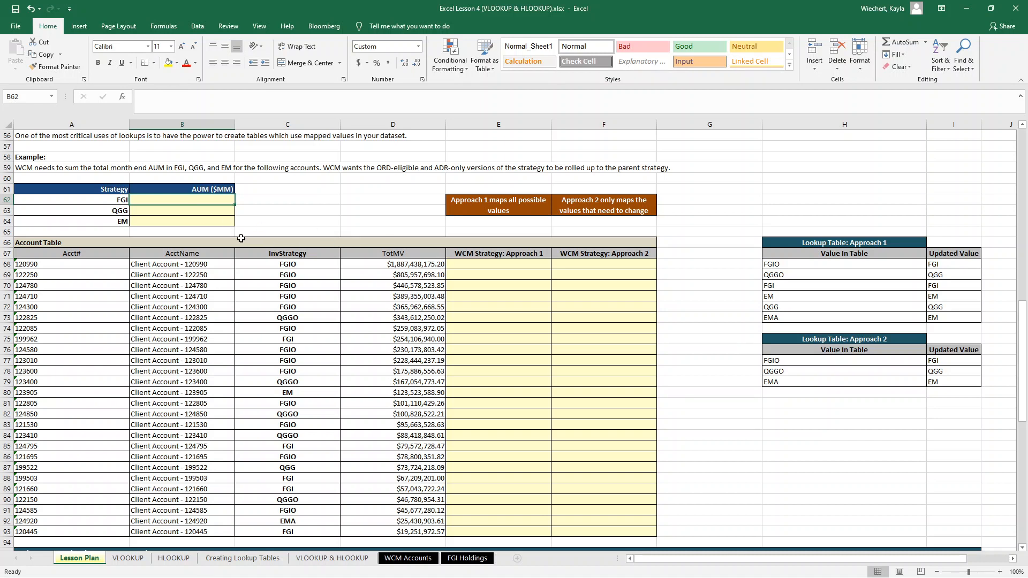
click(497, 267)
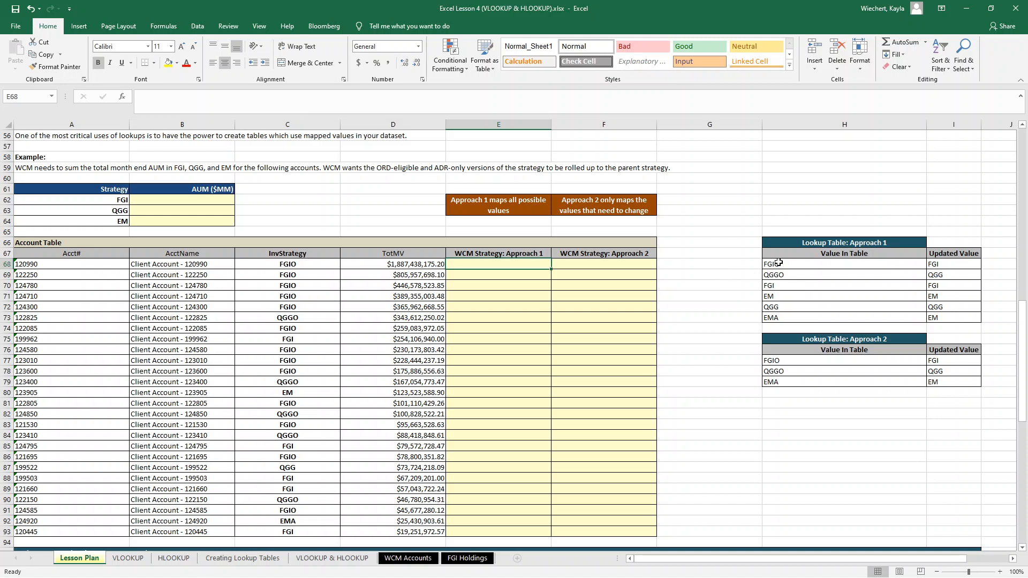
drag(775, 263, 950, 319)
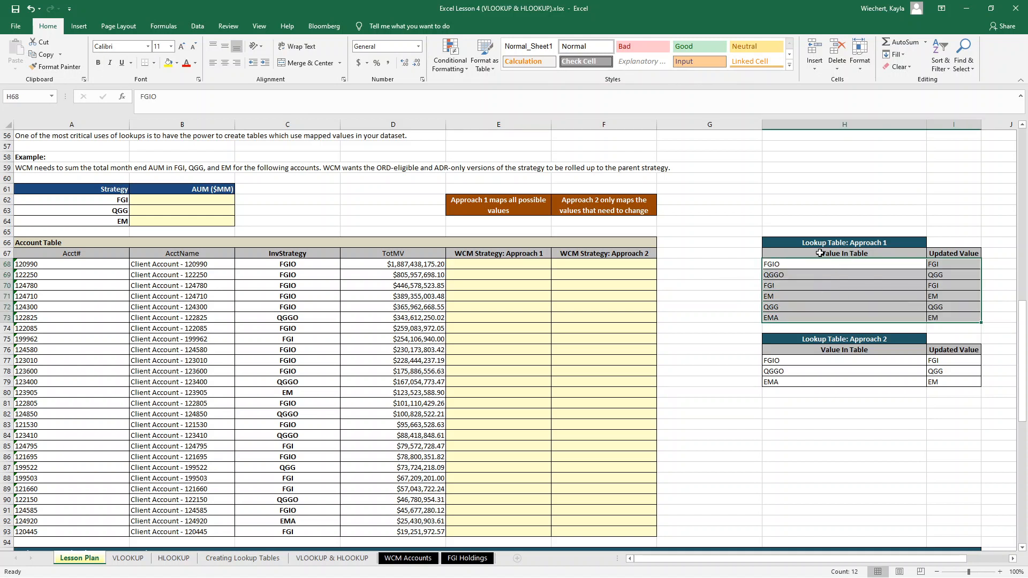
click(779, 262)
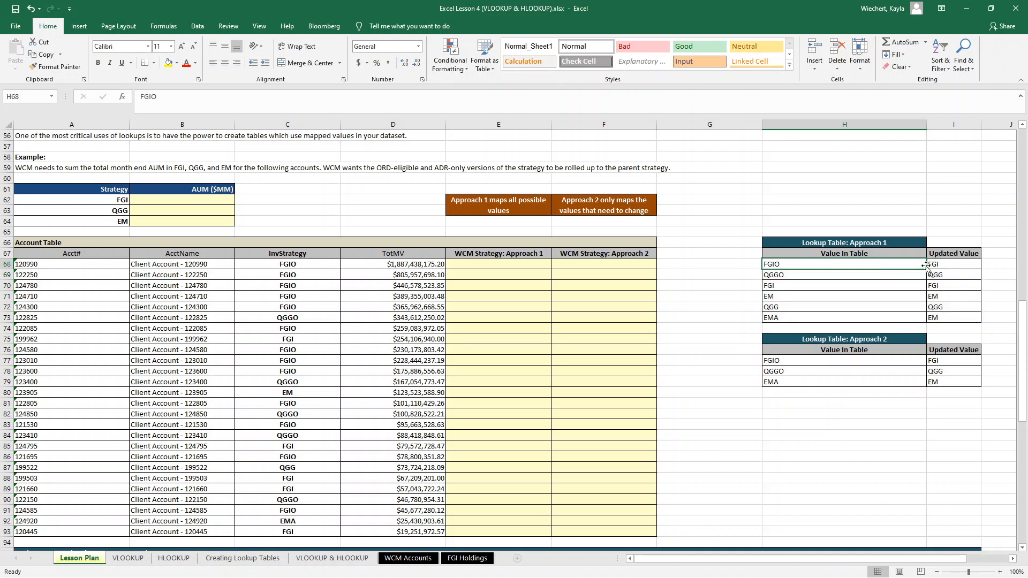
click(792, 277)
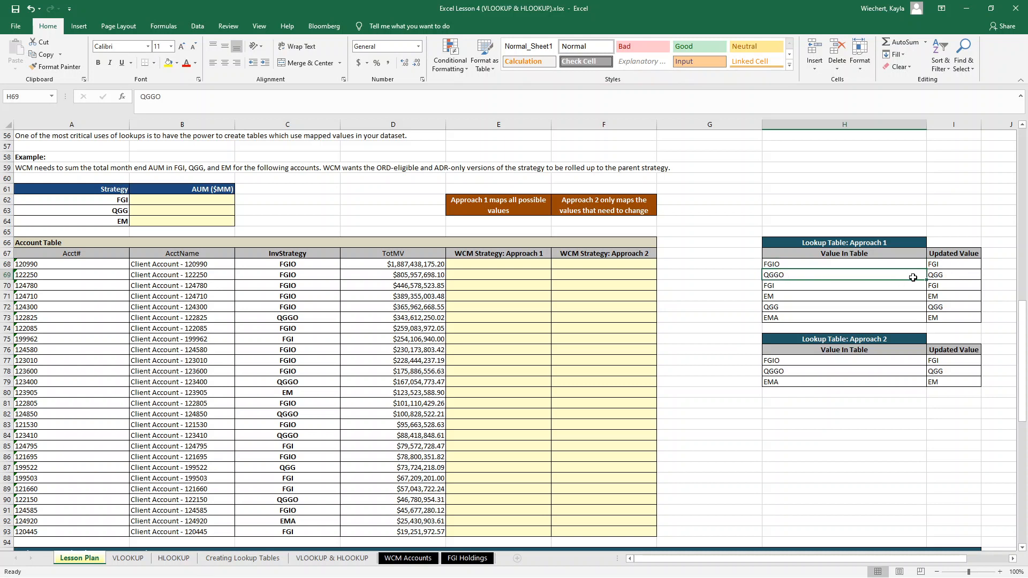
click(947, 276)
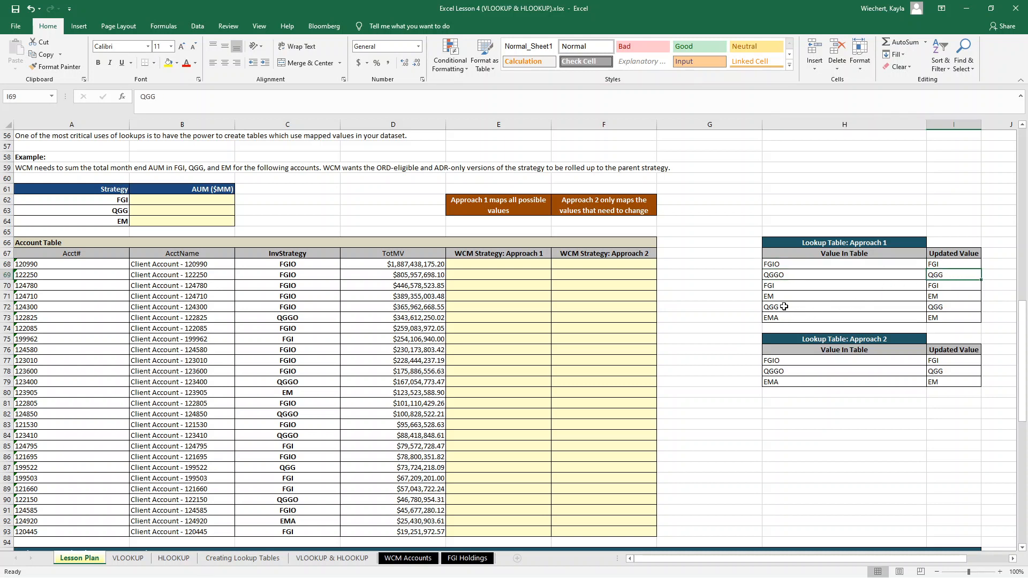
click(782, 286)
click(942, 289)
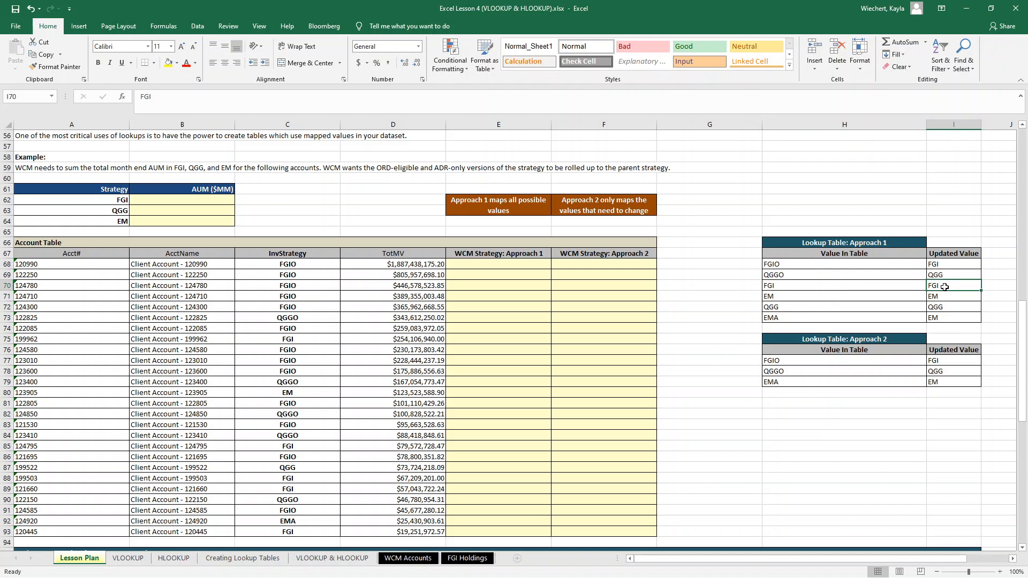
Enter =VLOOKUP(C68,$H$68:$I$73,2,0) in E68, the first WCM Strategy: Approach 1 cell of the Account Table
click(483, 266)
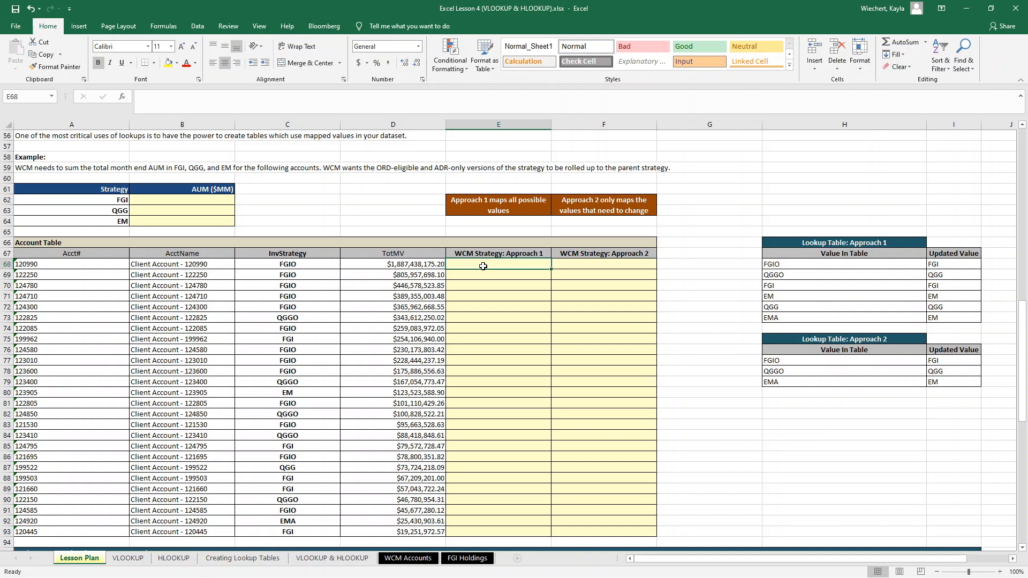
text(=vlookup()
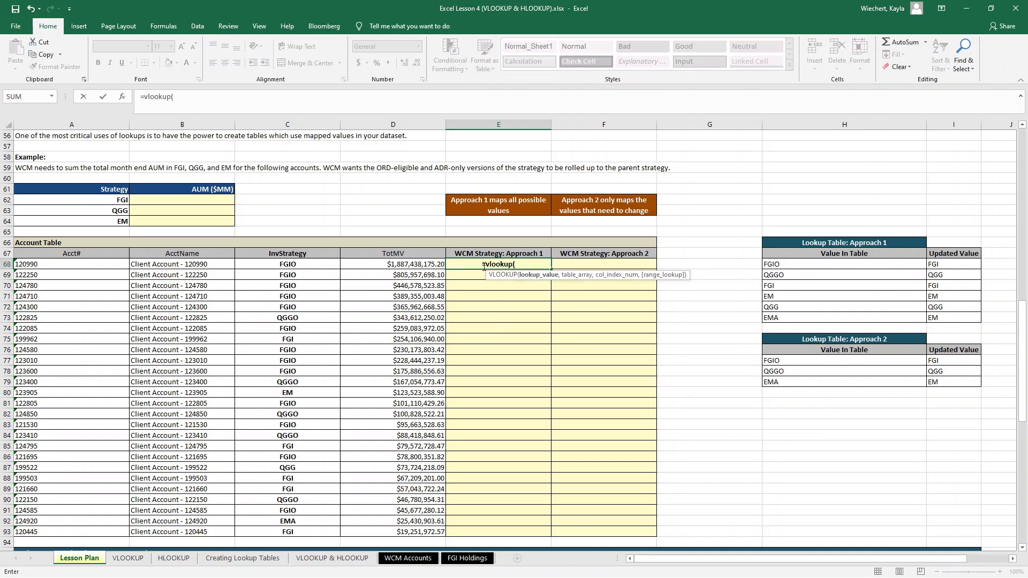
key(Left)
key(Left)
text(,)
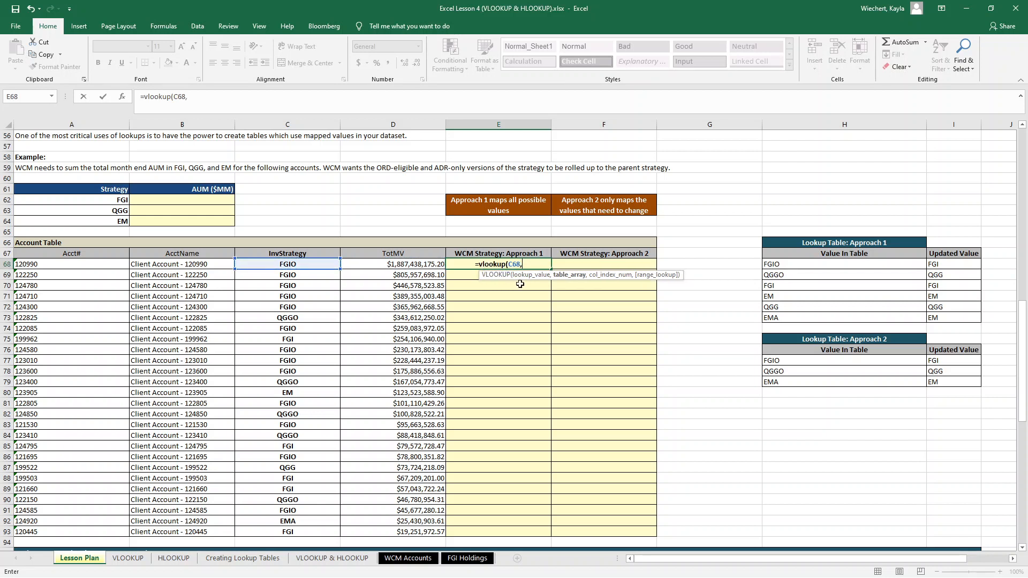
drag(818, 264, 943, 318)
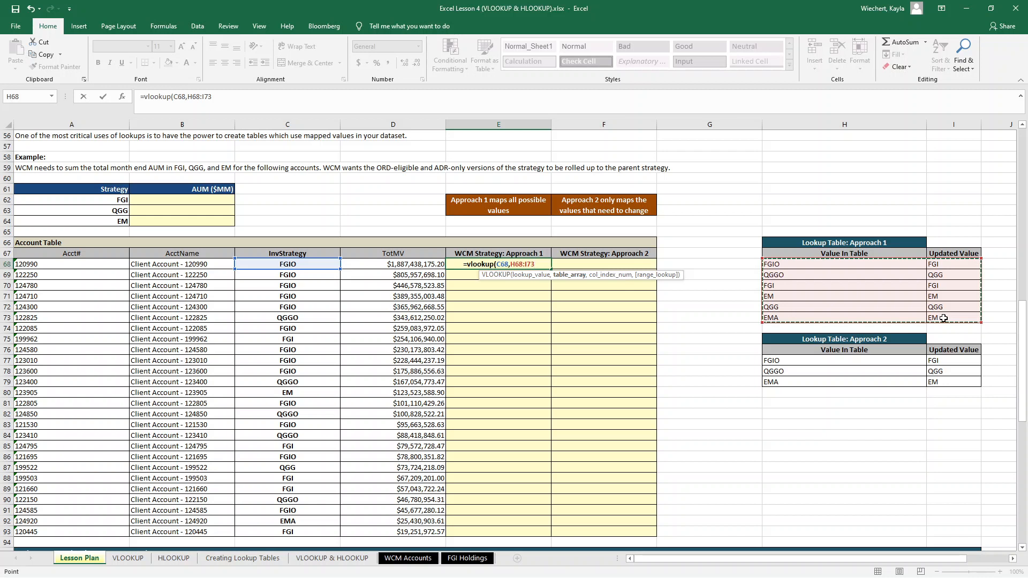
key(F4)
text(,)
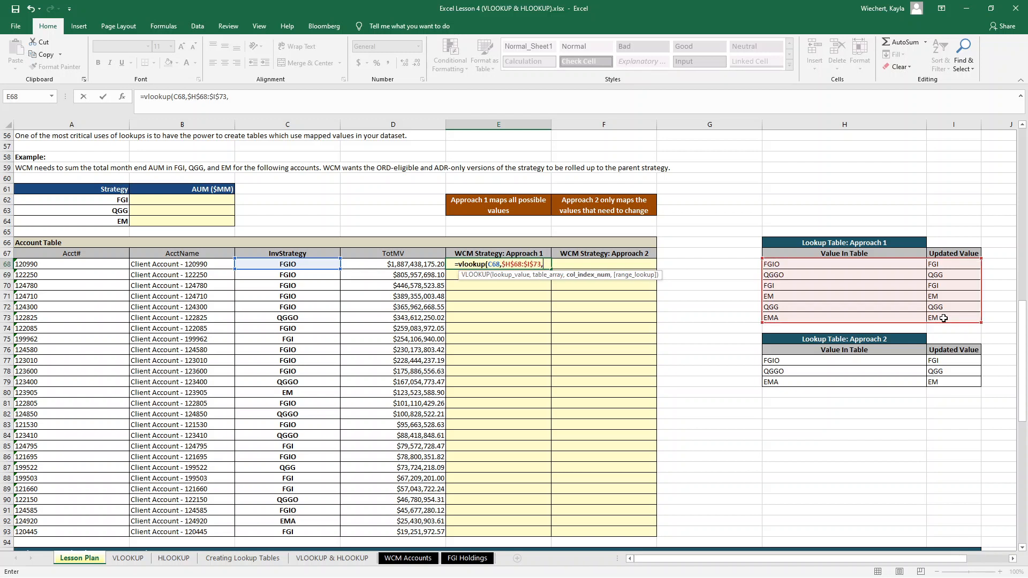
text(2,0))
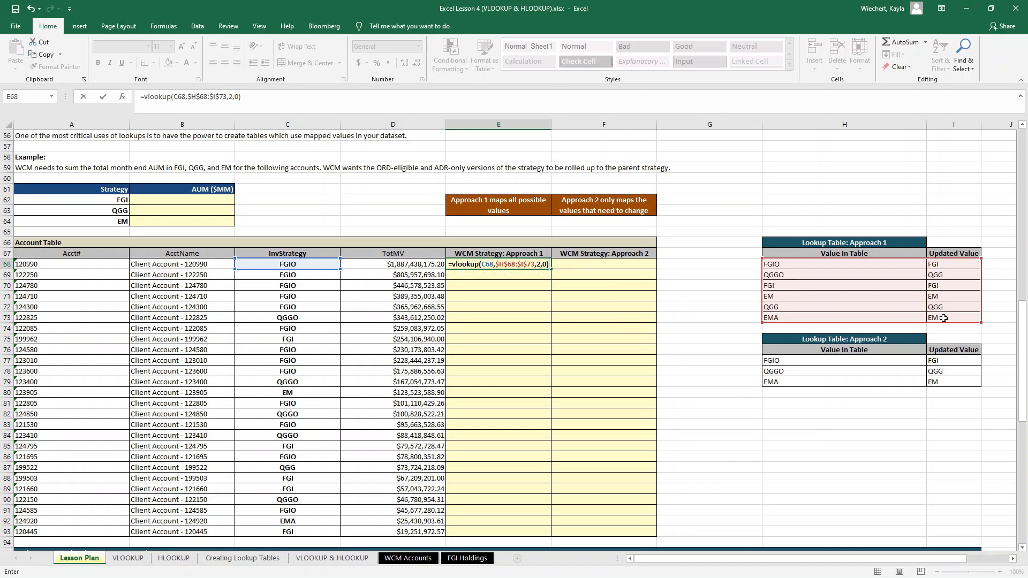
key(Return)
Copy the E68 VLOOKUP formula down the WCM Strategy: Approach 1 column through E93
key(Up)
key(ctrl+c)
key(Left)
key(ctrl+Down)
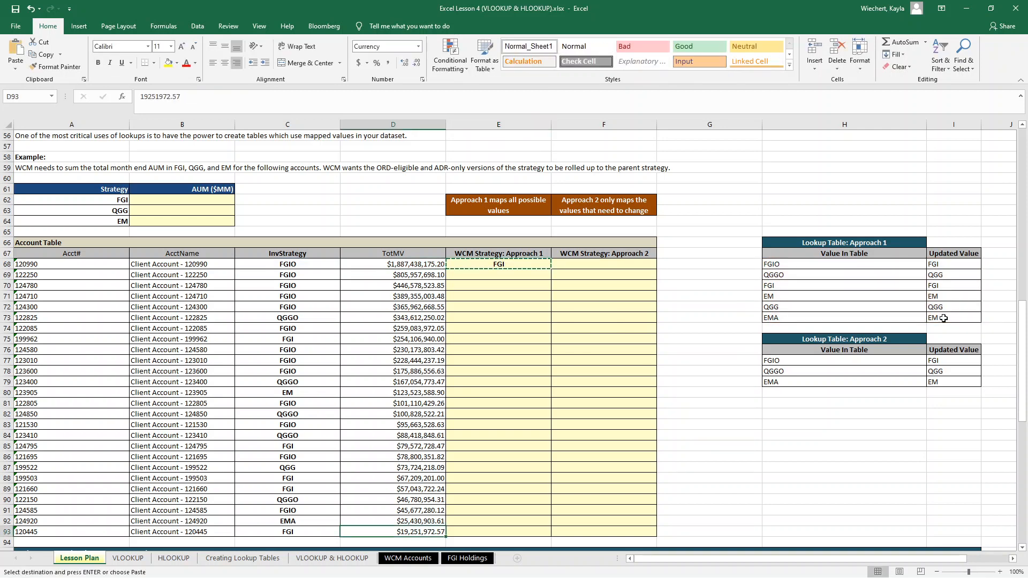
key(Right)
key(ctrl+shift+Up)
key(ctrl+v)
key(Up)
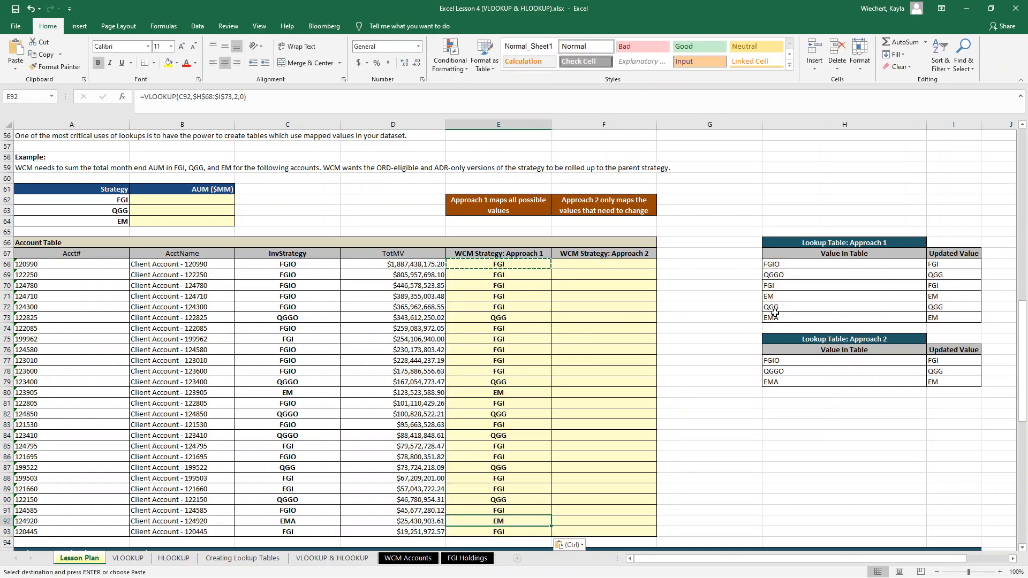
click(511, 266)
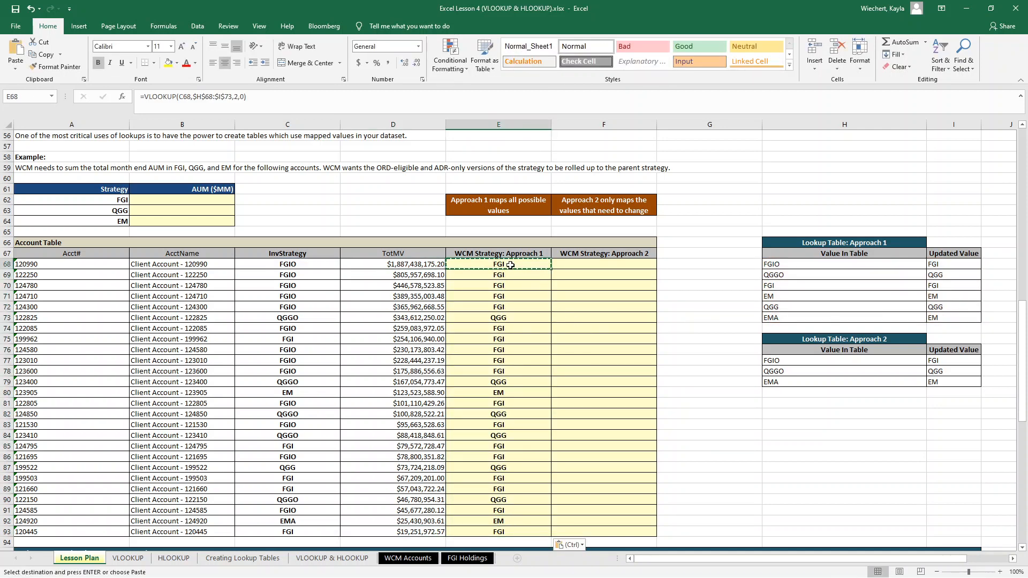
Enter =SUMIFS(D68:D93,E68:E93,A62) in B62 to sum the FGI AUM from the Approach 1 strategies
click(167, 200)
text(=)
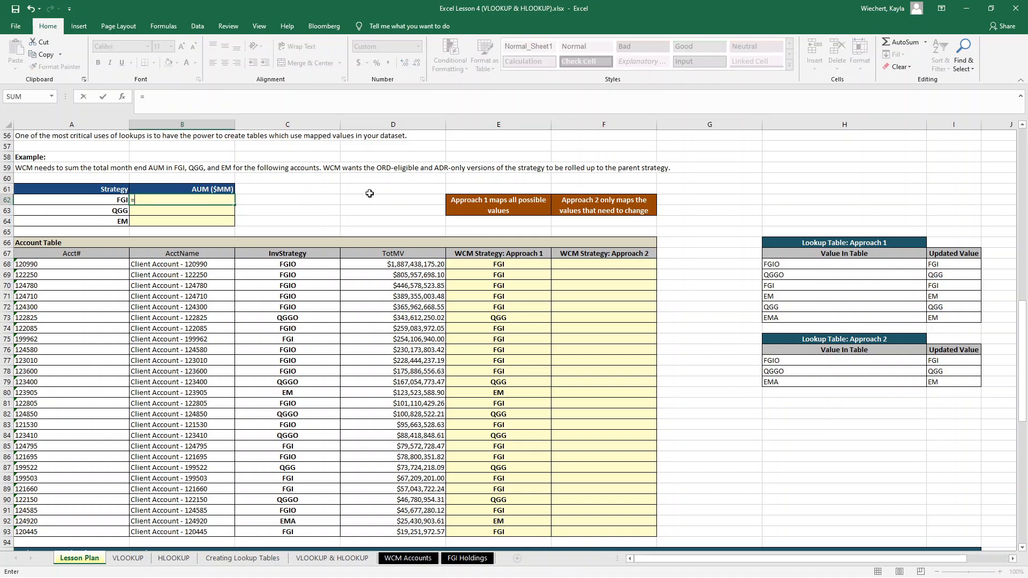
text(sumifs()
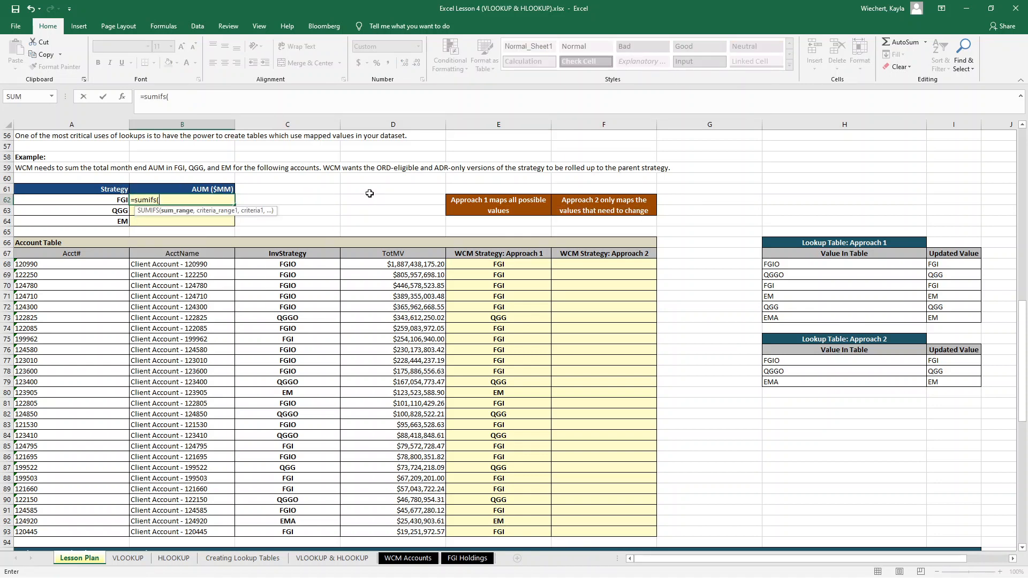
click(401, 264)
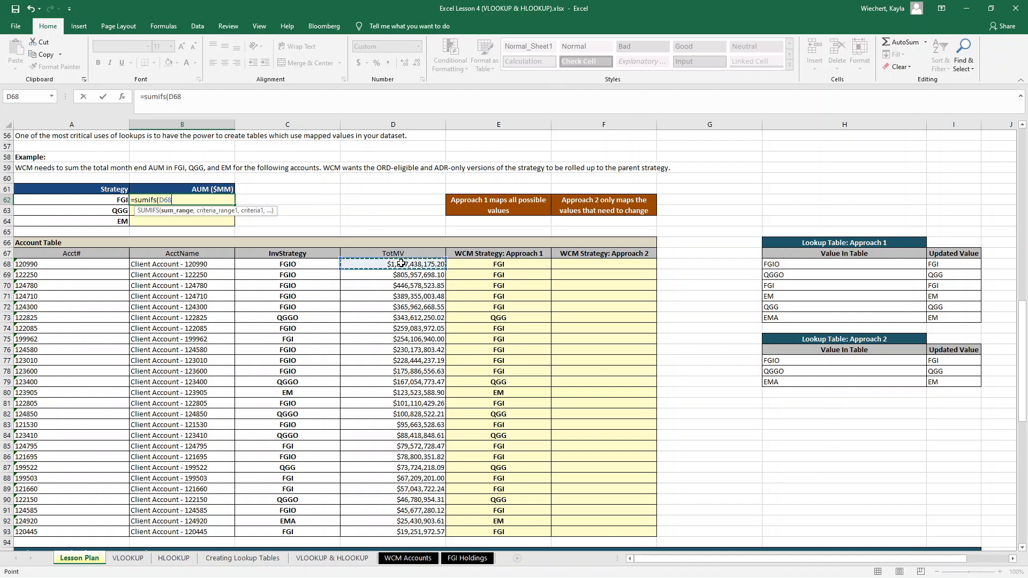
key(ctrl+shift+Down)
text(,)
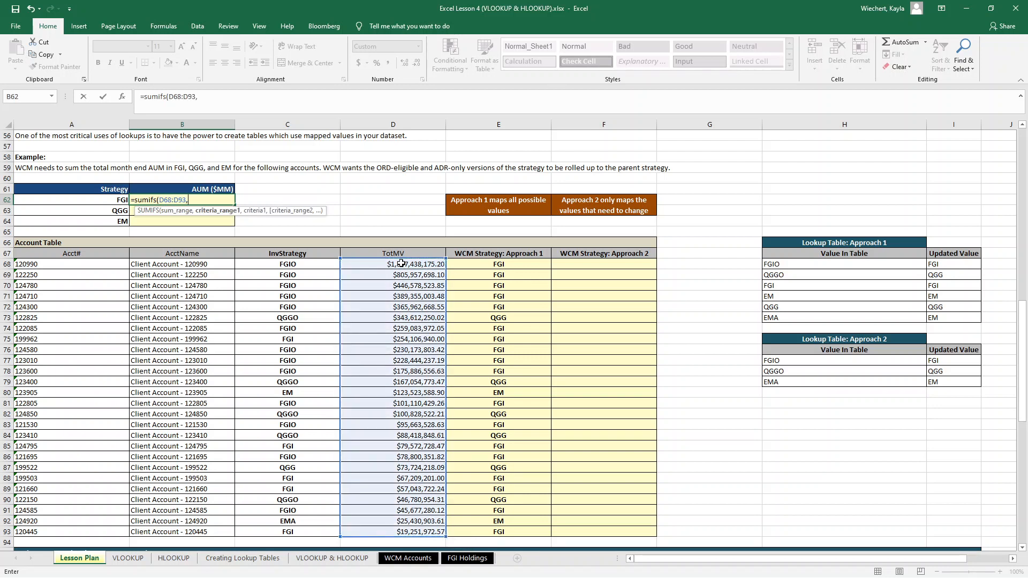
click(497, 262)
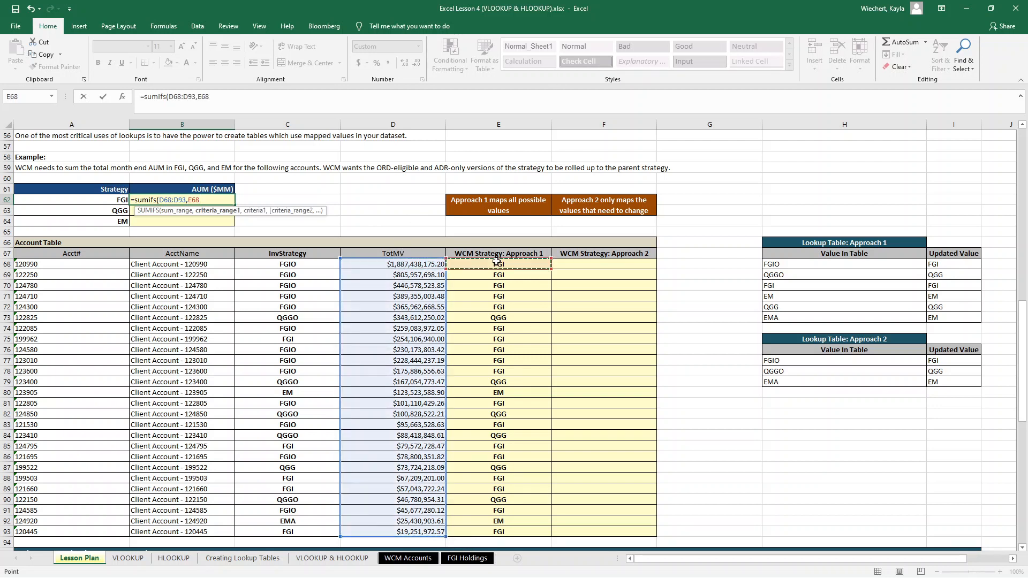
key(ctrl+shift+Down)
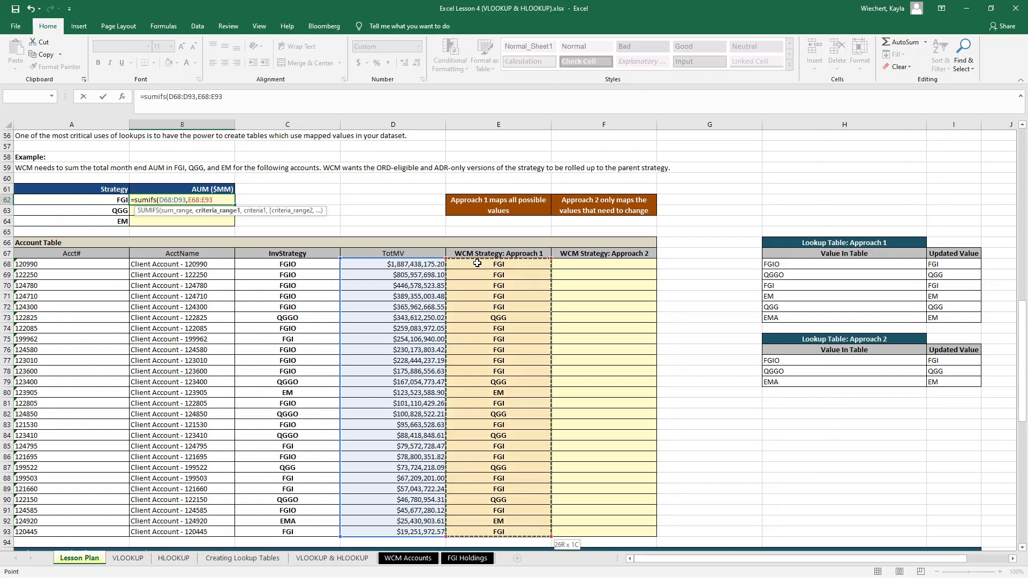
text(,)
click(80, 199)
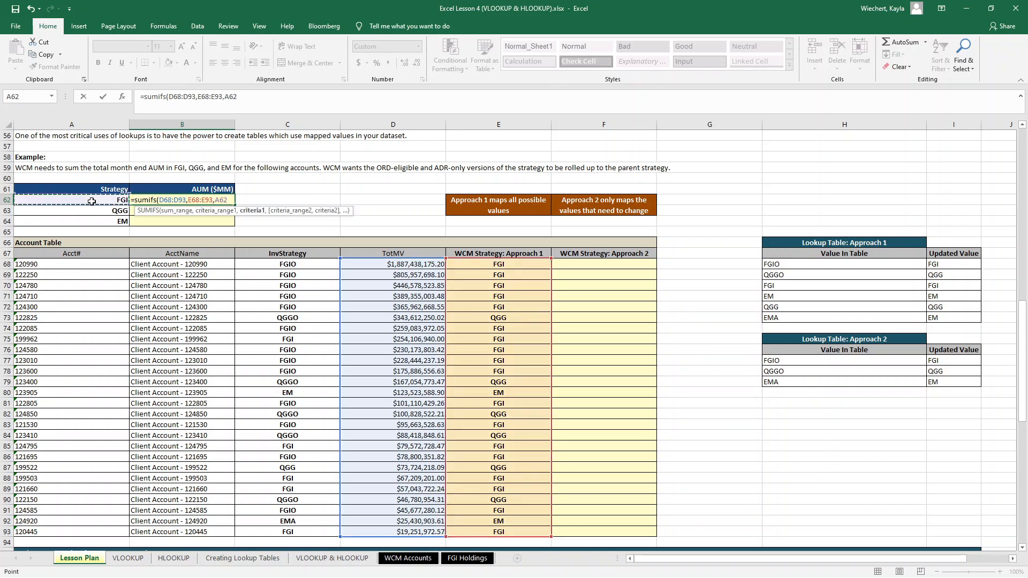
key(ctrl+Return)
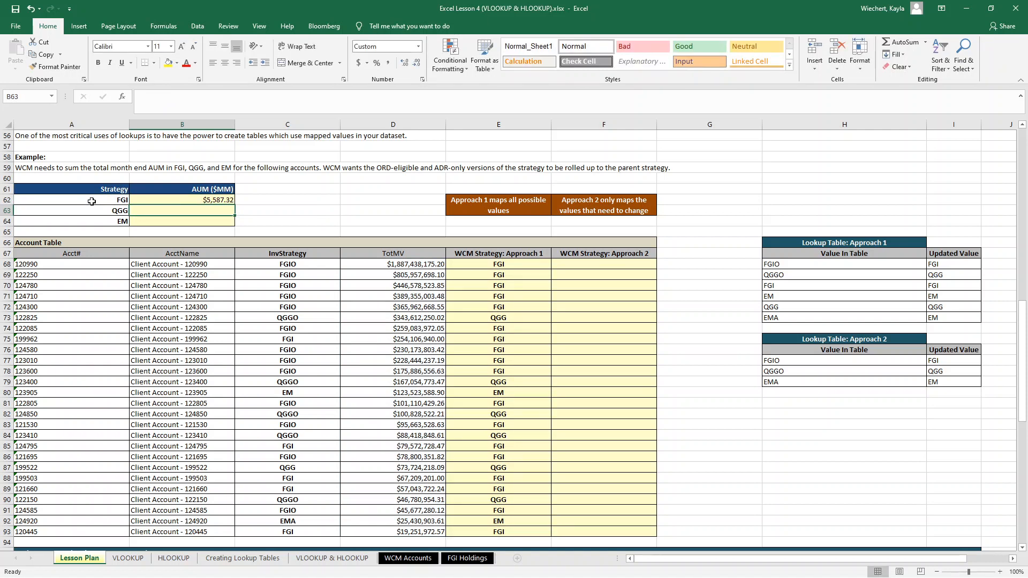
Copy the FGI SUMIFS formula with its relative ranges to the QGG and EM cells B63 and B64
key(ctrl+c)
key(Down)
key(ctrl+v)
key(Down)
key(ctrl+v)
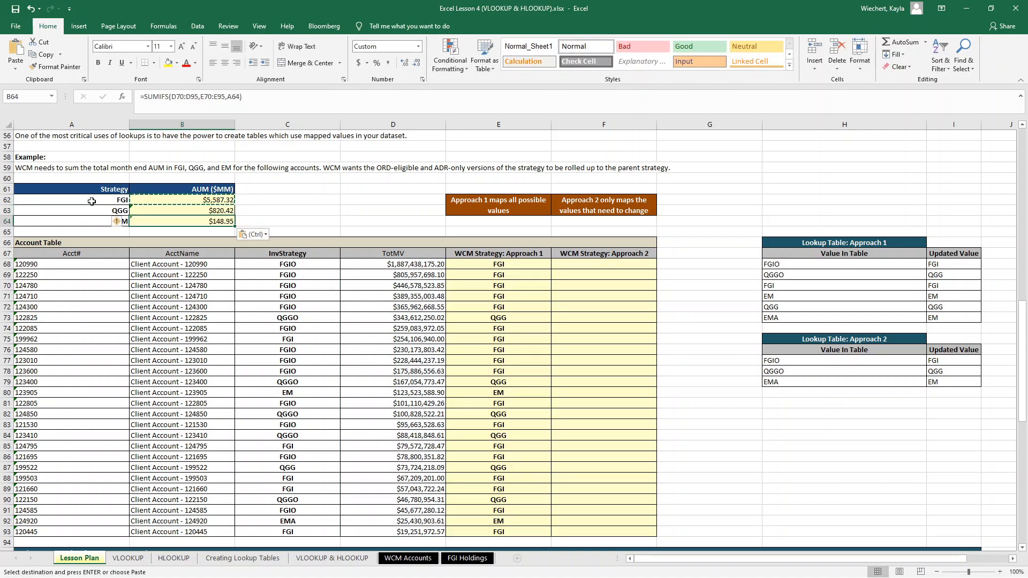
Make the sum and criteria ranges of the B62 formula absolute: =SUMIFS($D$68:$D$93,$E$68:$E$93,A62)
key(Up)
key(Up)
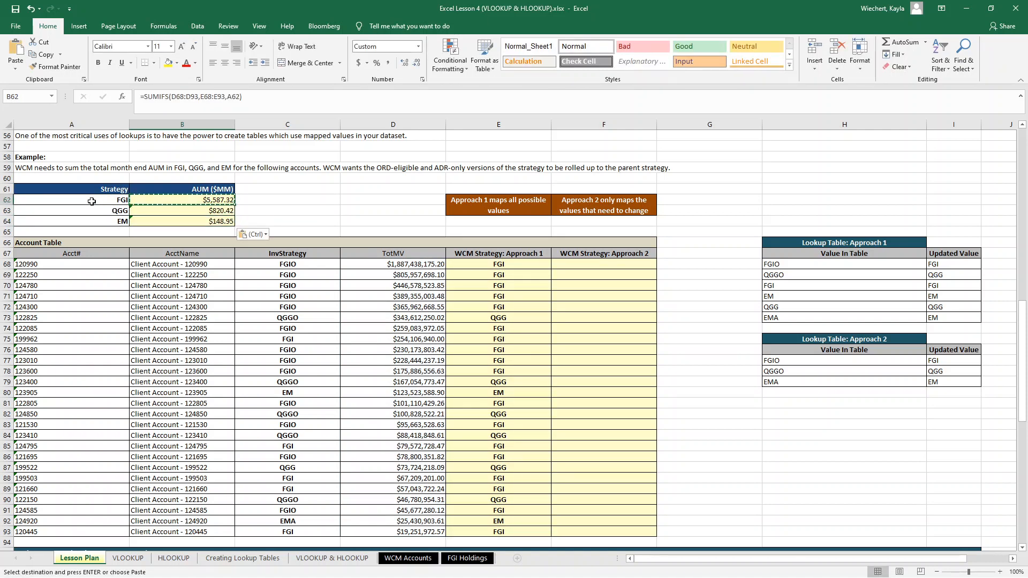
click(181, 97)
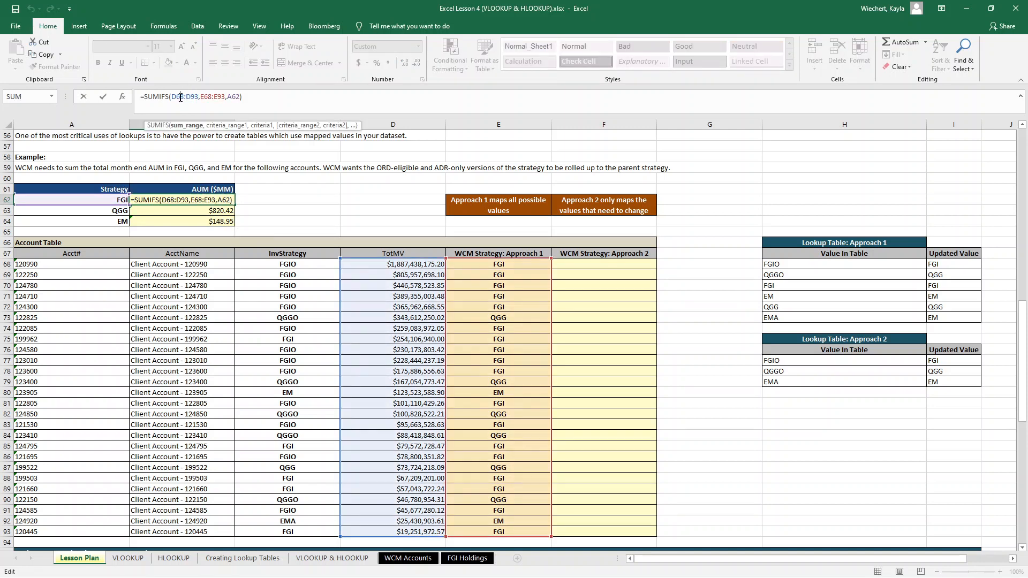
double_click(188, 97)
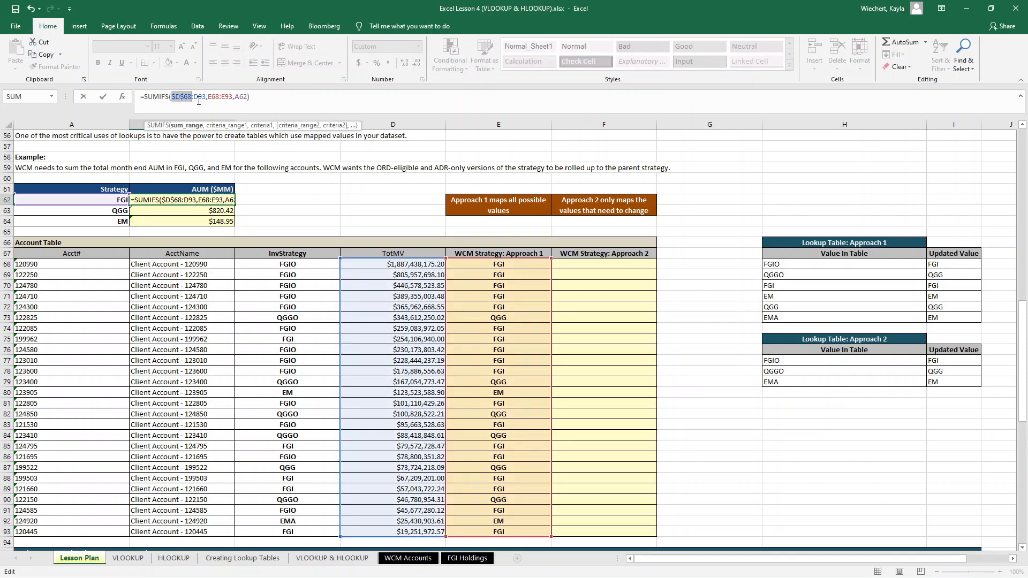
key(F4)
double_click(221, 97)
key(F4)
click(246, 97)
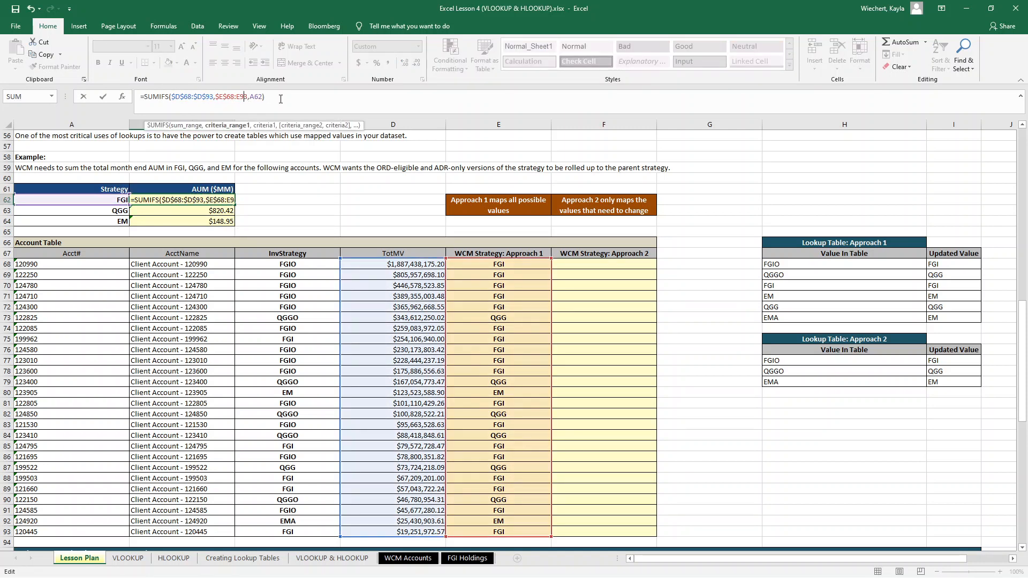
key(F4)
key(Return)
Copy the B62 SUMIFS formula with its absolute ranges to B63 and B64 for QGG and EM
key(Up)
key(ctrl+c)
key(Down)
key(ctrl+v)
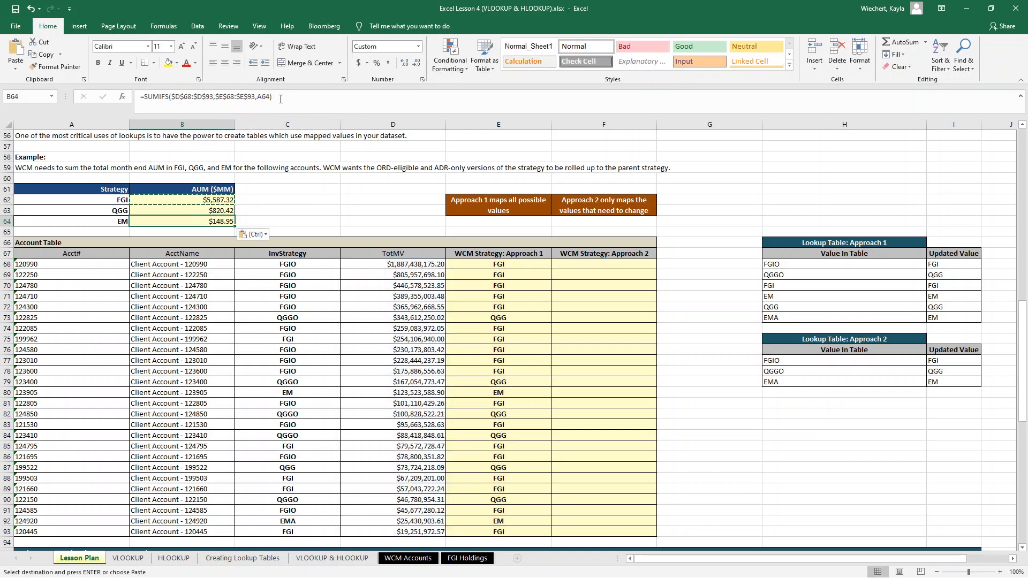
key(Down)
key(ctrl+v)
Compare the InvStrategy value in C75 with its Approach 1 mapping in E75 and the empty Approach 2 column
click(585, 263)
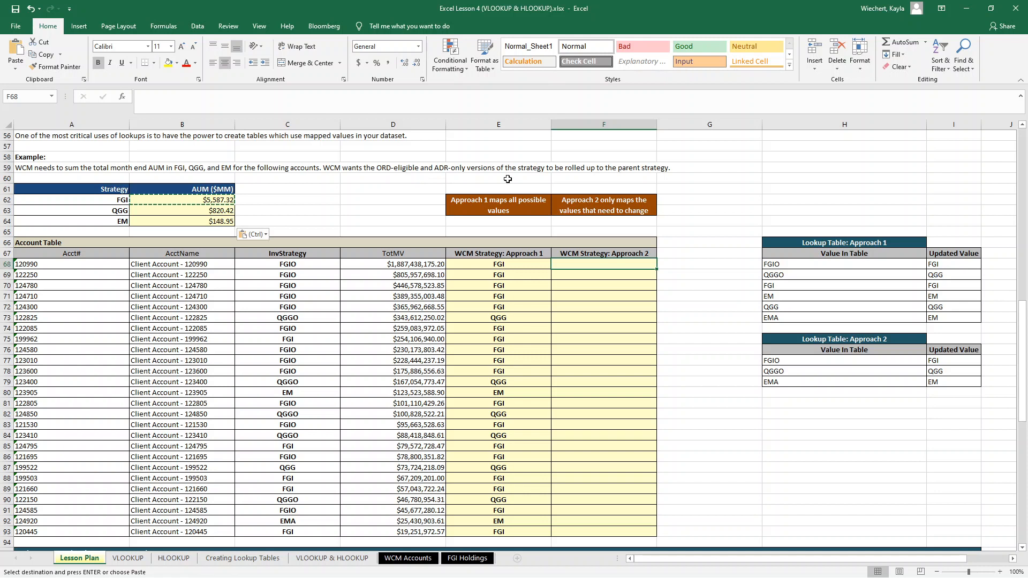
click(290, 339)
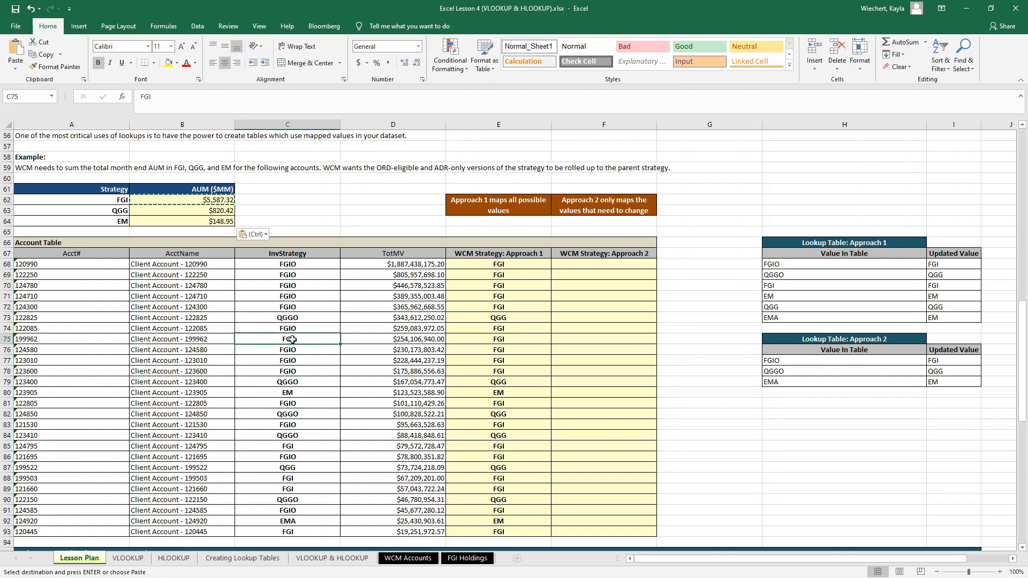
click(484, 336)
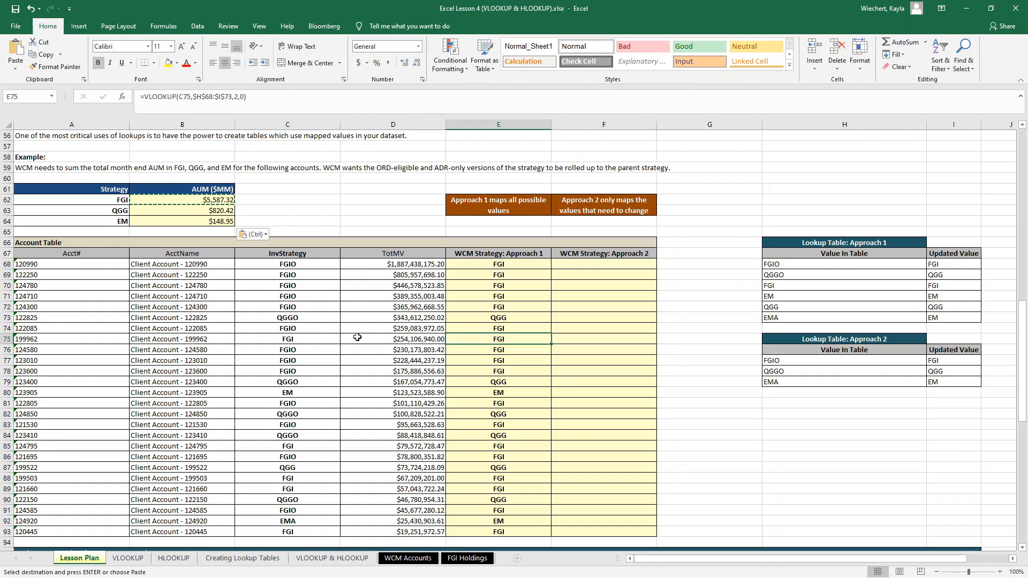
click(269, 335)
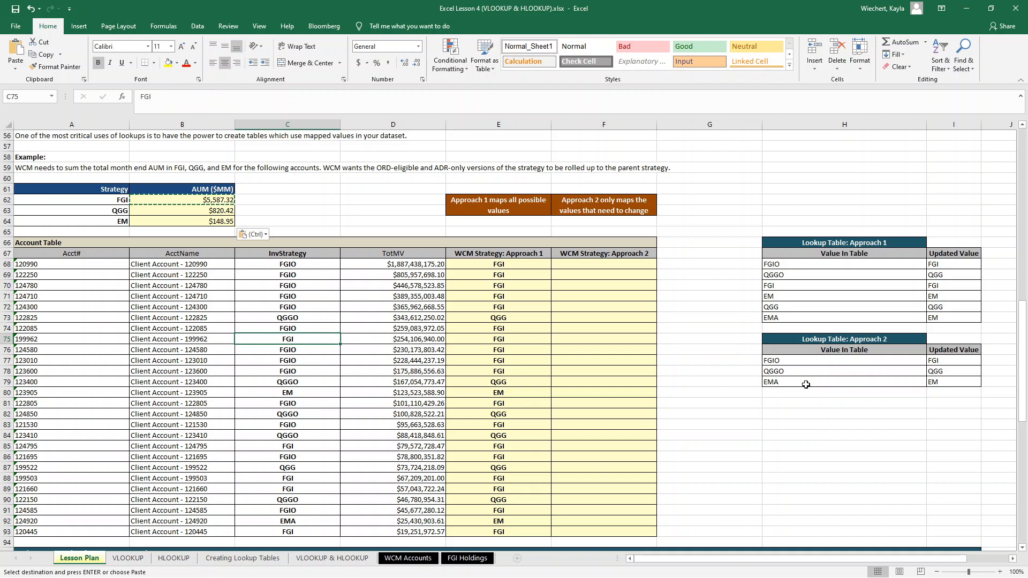
Enter =IFERROR(VLOOKUP(C68,$H$77:$I$79,2,0),C68) in F68 to map the first account's strategy with the Approach 2 lookup table
click(787, 358)
click(947, 362)
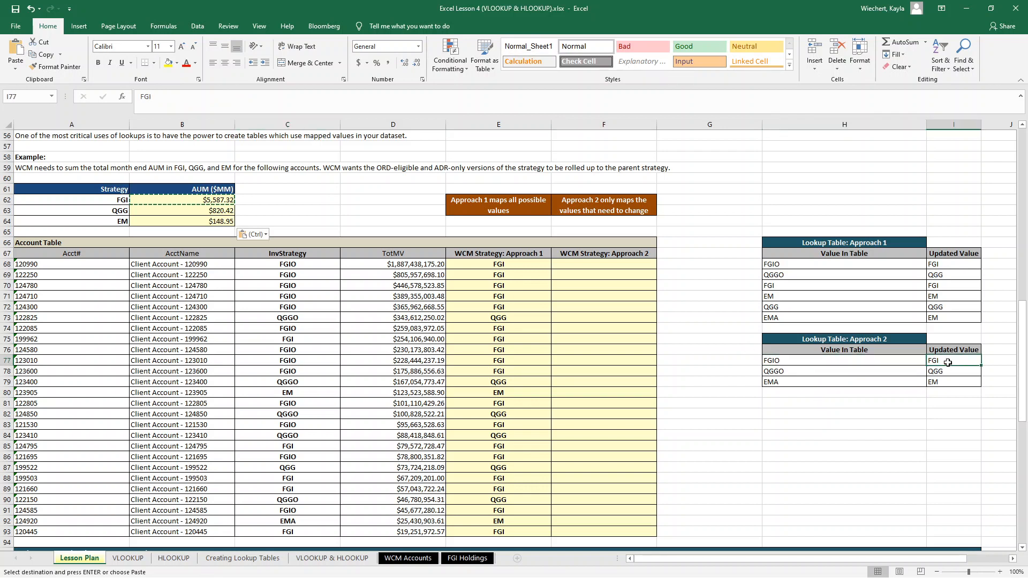
click(576, 265)
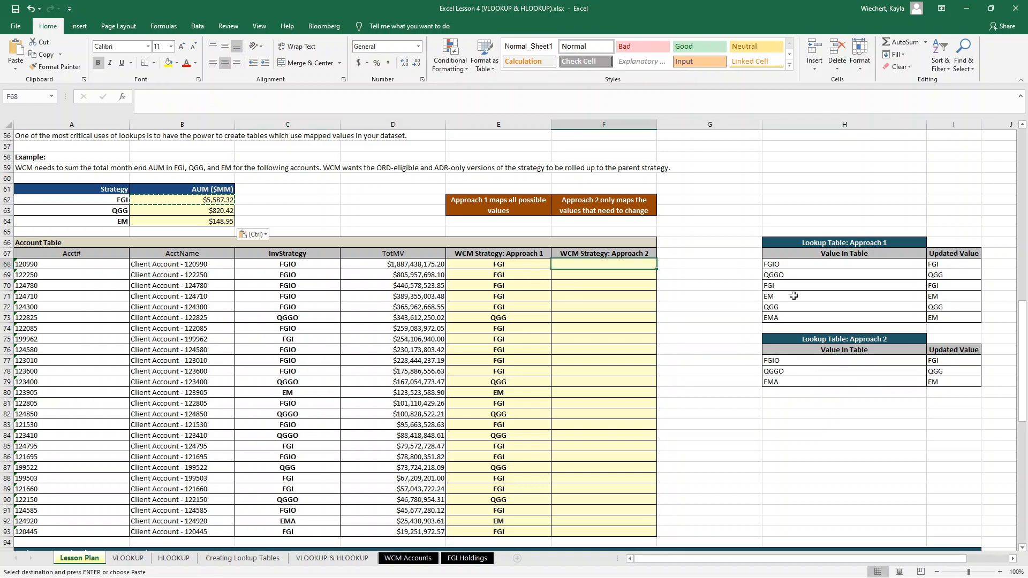
text(=i)
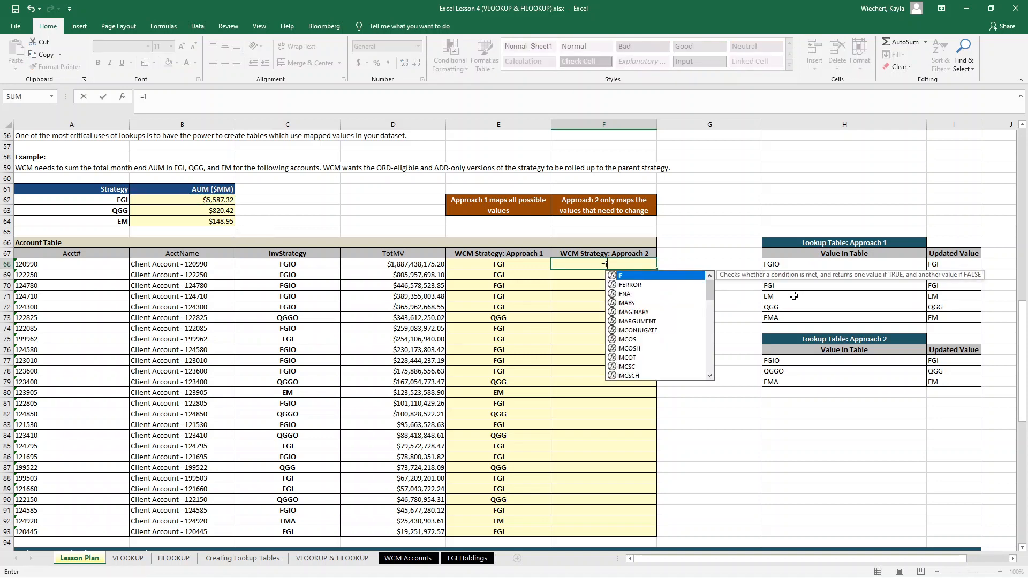
text(ferror()
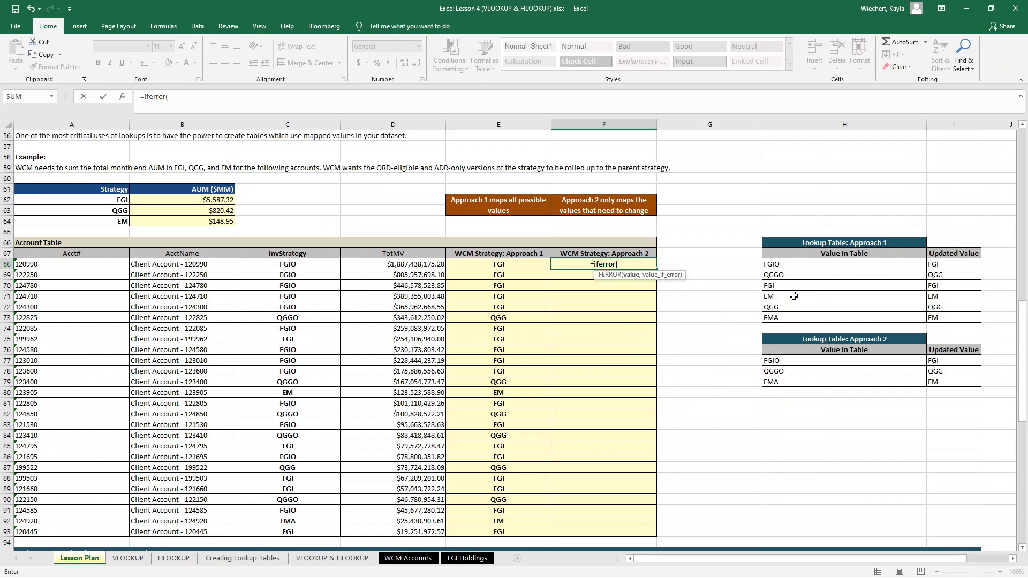
text(vlookup()
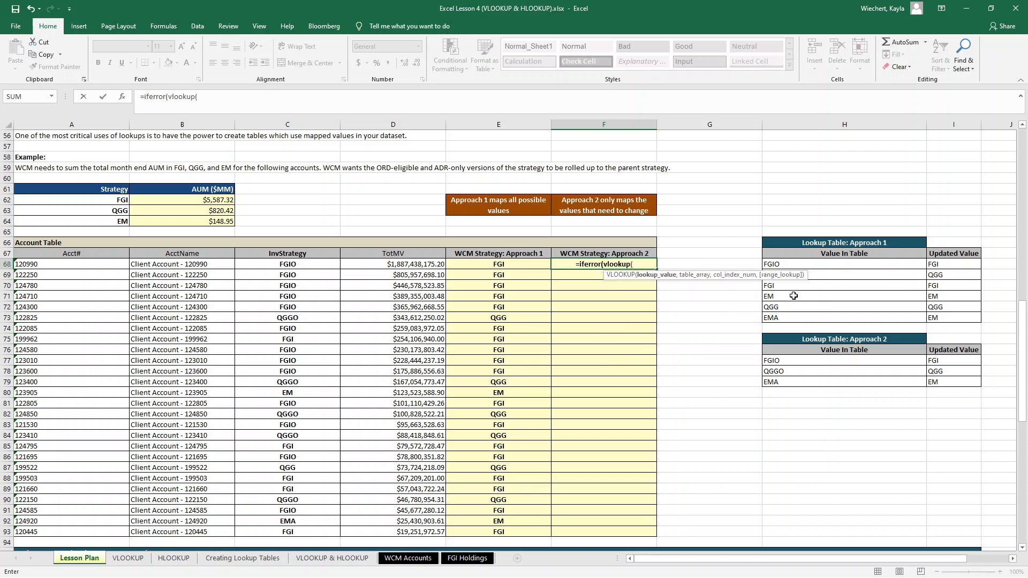
click(294, 265)
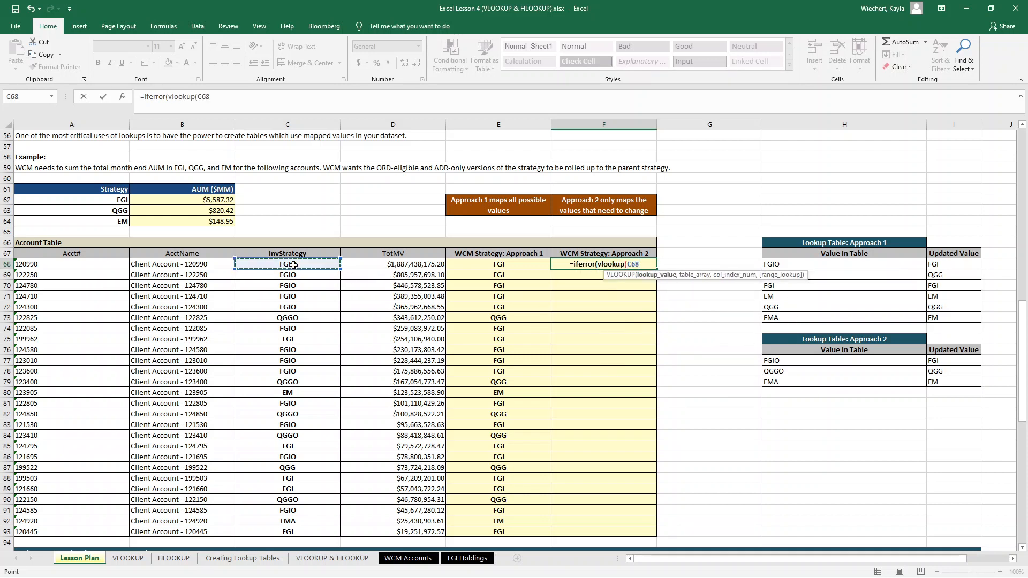
text(,)
drag(807, 359, 941, 378)
key(F4)
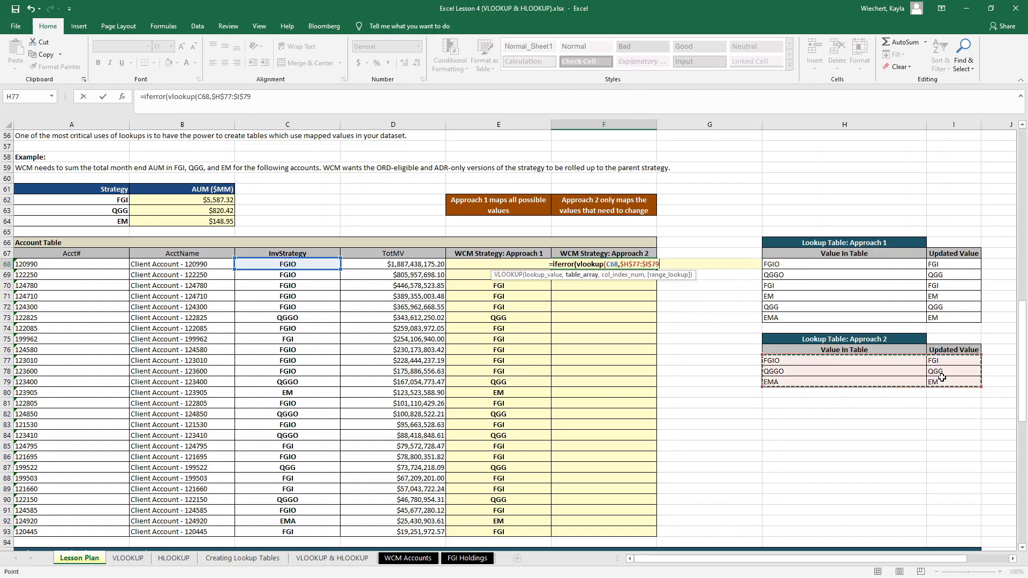
text(,2,0))
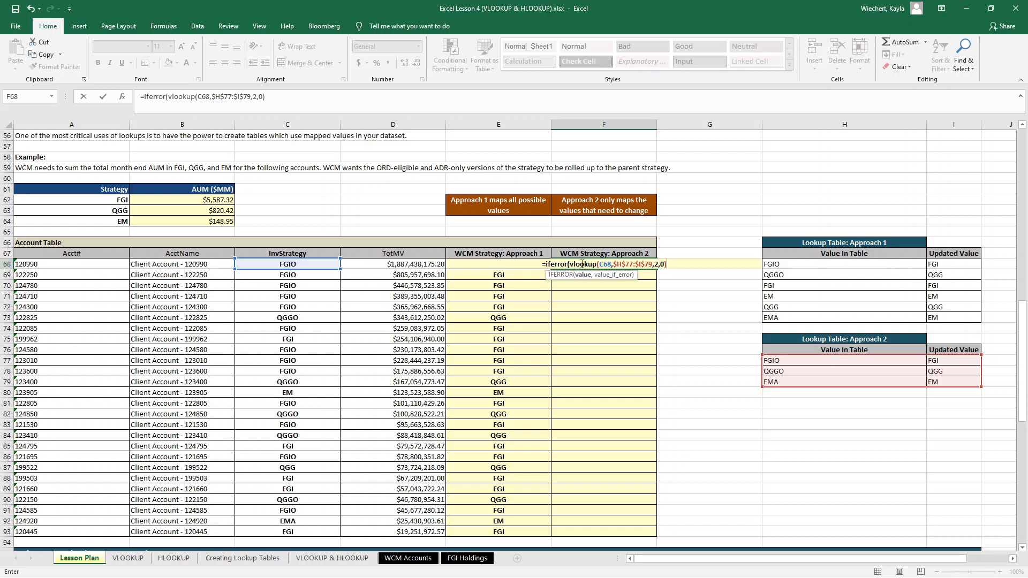
text(,)
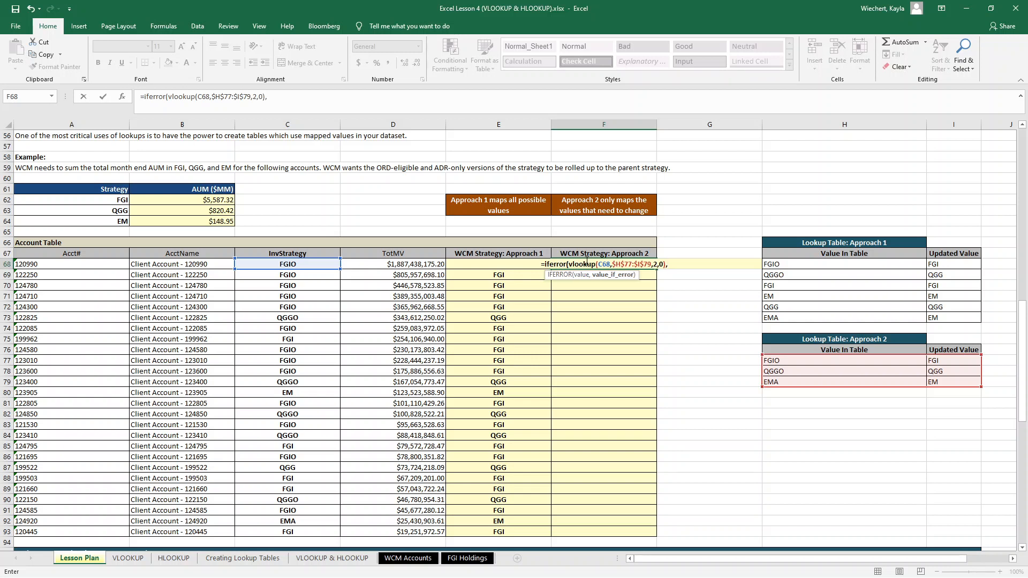
click(287, 263)
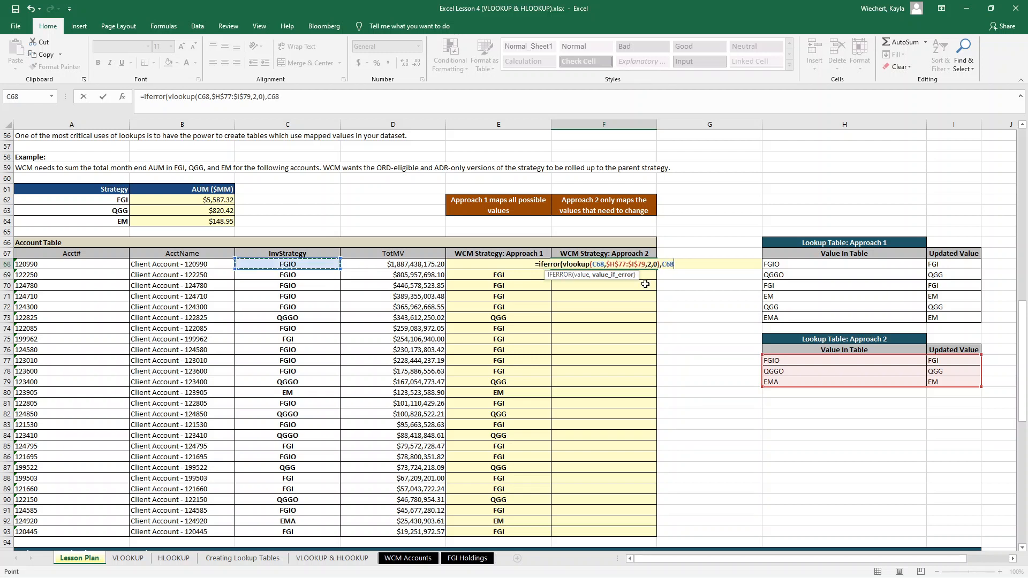
text())
key(Return)
text(\)
key(Up)
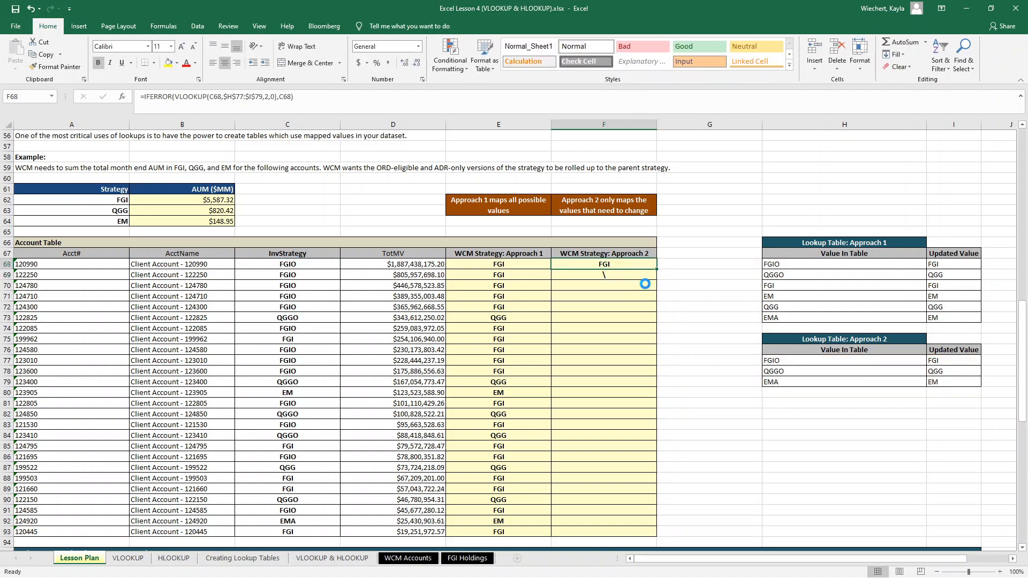
Copy the F68 IFERROR formula down the Approach 2 column through F93
key(ctrl+c)
key(Left)
key(ctrl+Down)
key(Right)
key(ctrl+shift+Up)
key(ctrl+v)
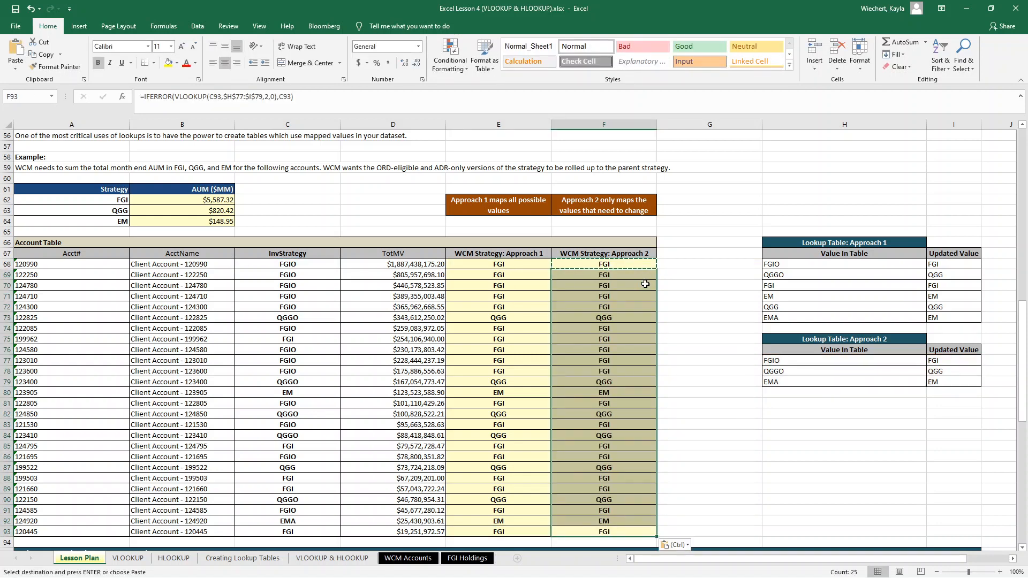
Strip the IFERROR wrapper and its C68 fallback from F68, leaving =VLOOKUP(C68,$H$77:$I$79,2,0)
click(627, 266)
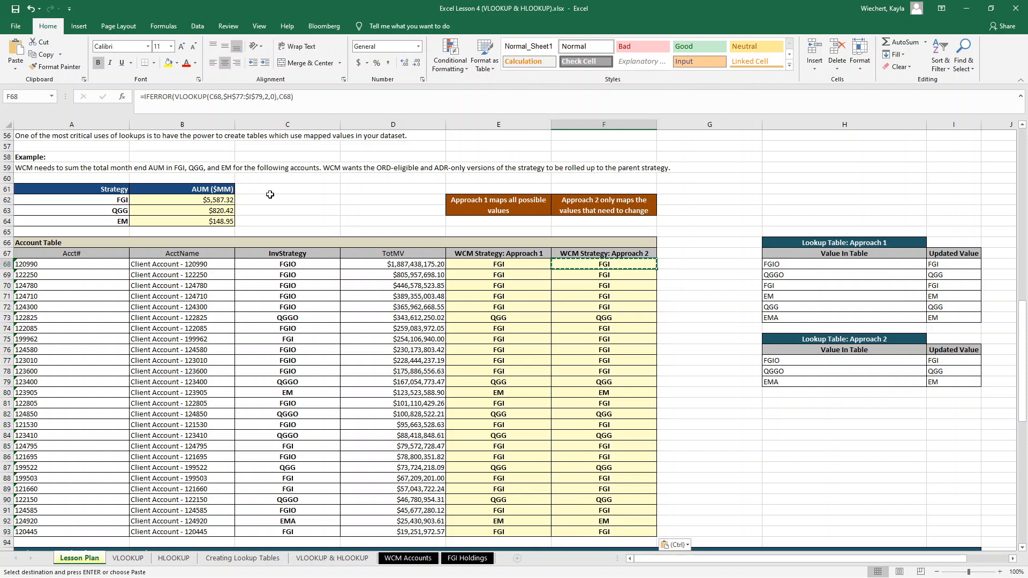
click(178, 101)
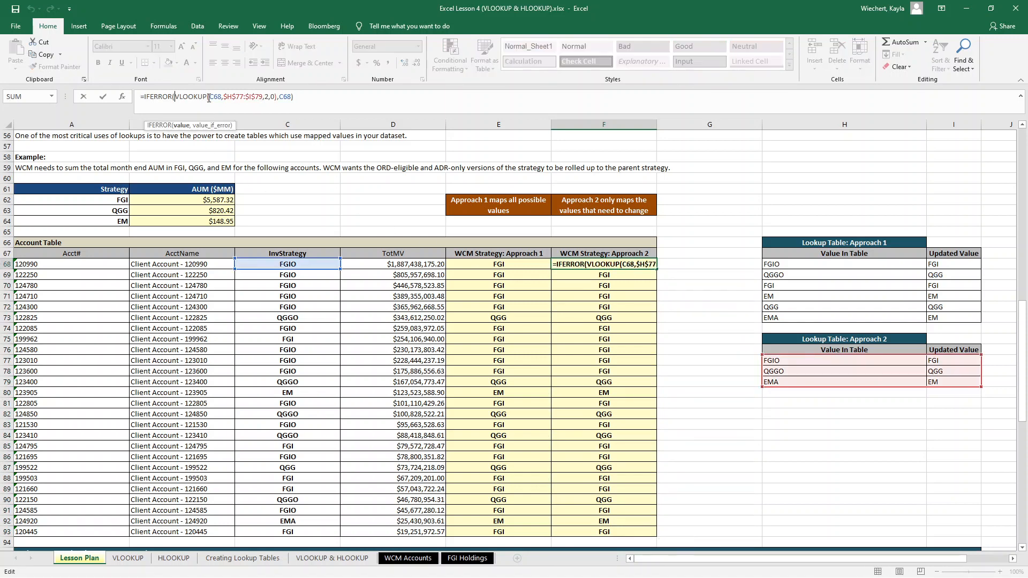
key(BackSpace)
key(BackSpace)
key(BackSpace)
key(BackSpace)
key(BackSpace)
key(BackSpace)
key(BackSpace)
key(BackSpace)
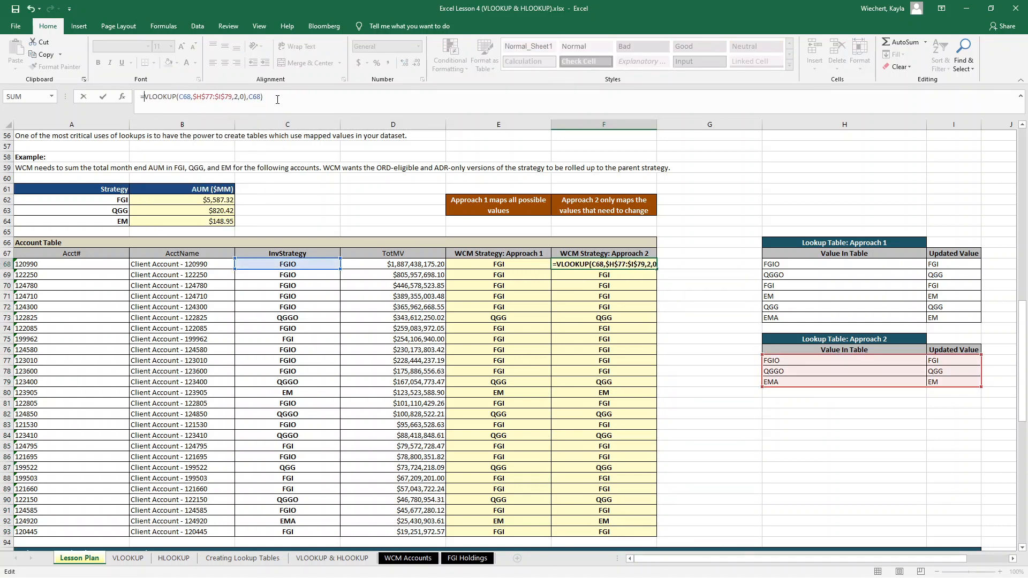
click(302, 112)
key(BackSpace)
key(BackSpace)
key(BackSpace)
key(BackSpace)
key(Return)
key(Up)
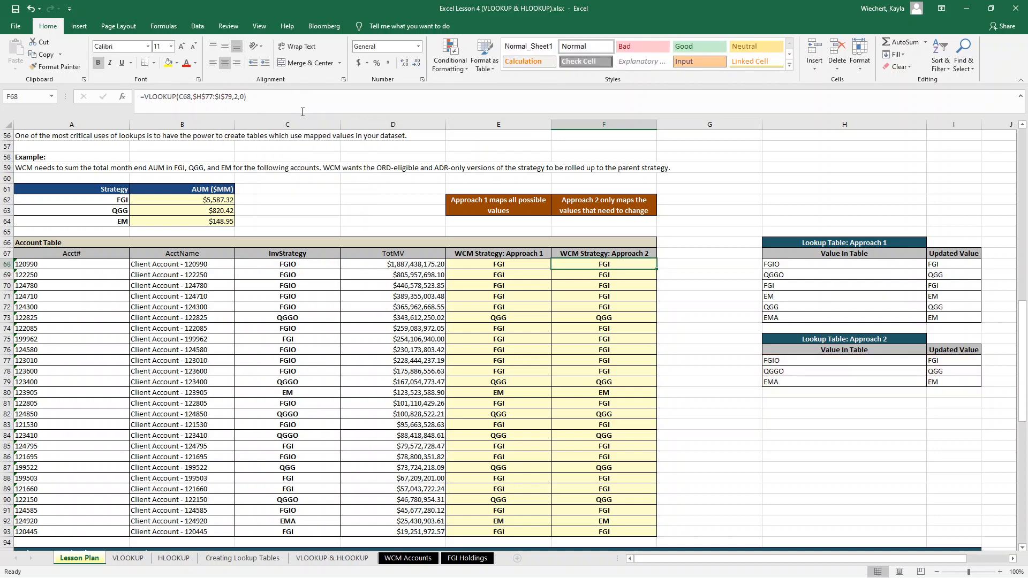
Copy the plain VLOOKUP formula from F68 down the Approach 2 column through F93
key(ctrl+c)
key(ctrl+shift+Down)
key(ctrl+v)
key(Up)
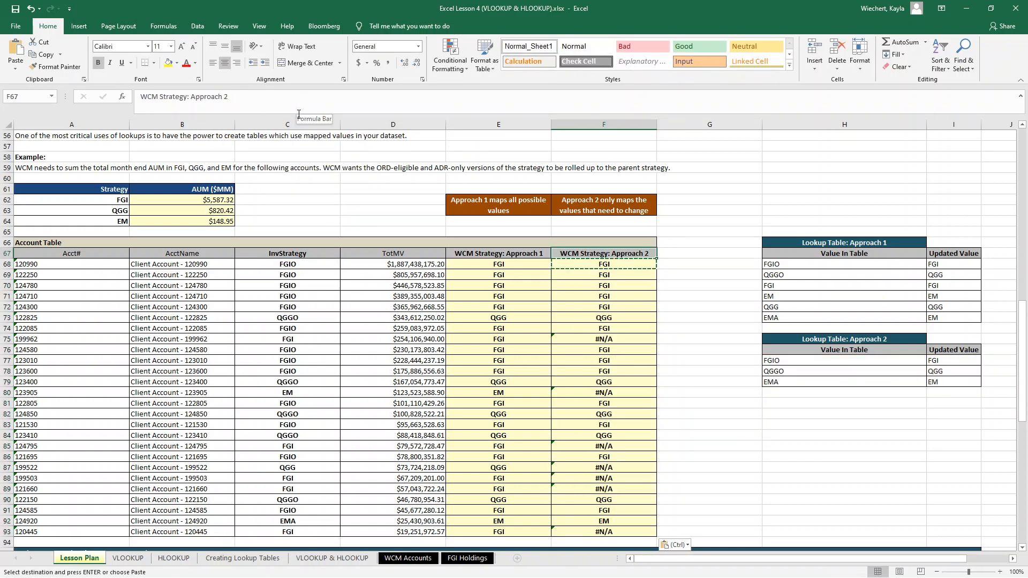
Compare the F75 lookup result and its InvStrategy value in C75 with the entries of the Approach 2 lookup table
click(573, 341)
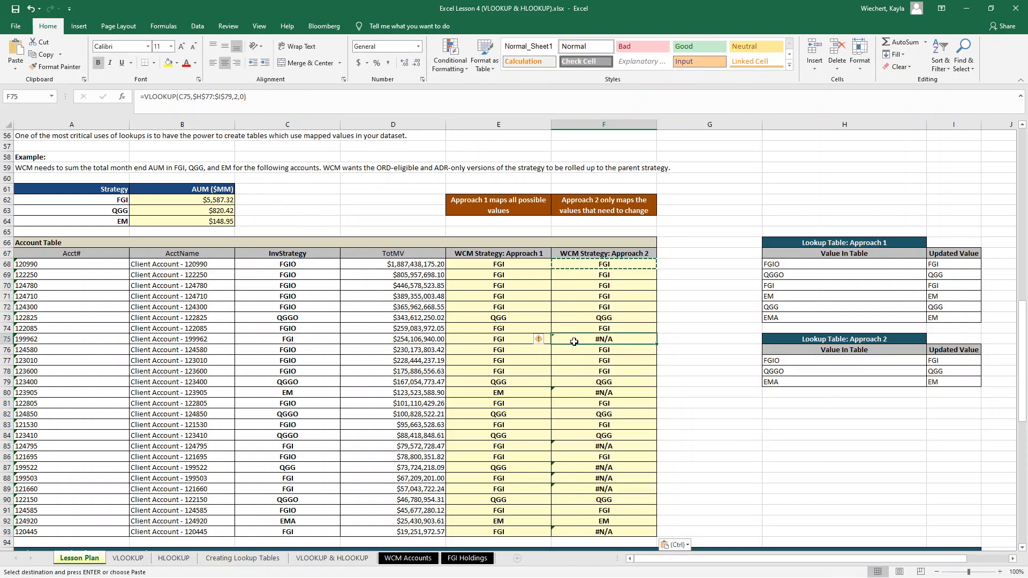
click(280, 339)
click(593, 335)
drag(783, 363, 948, 382)
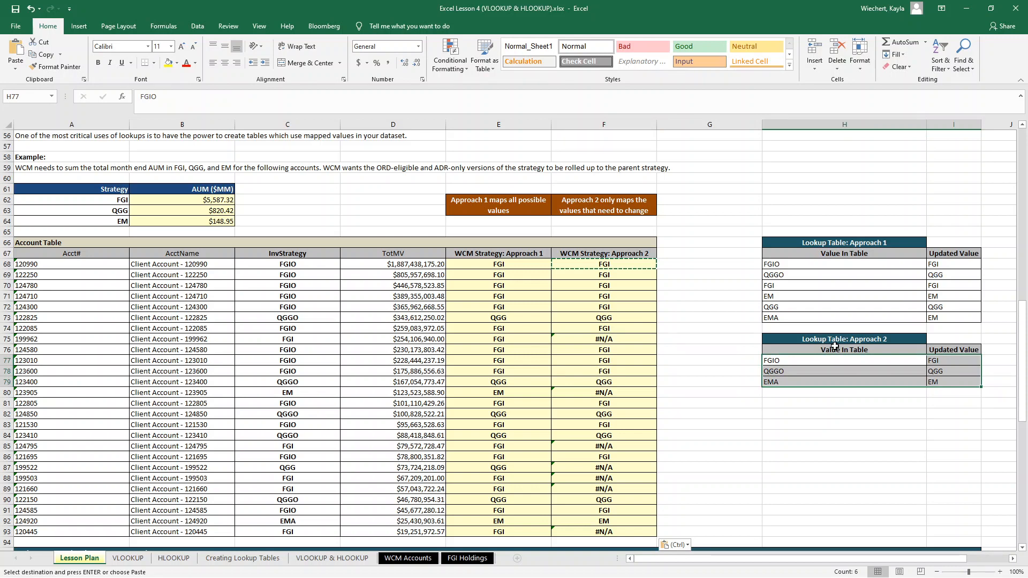
drag(838, 350, 833, 383)
drag(944, 349, 947, 382)
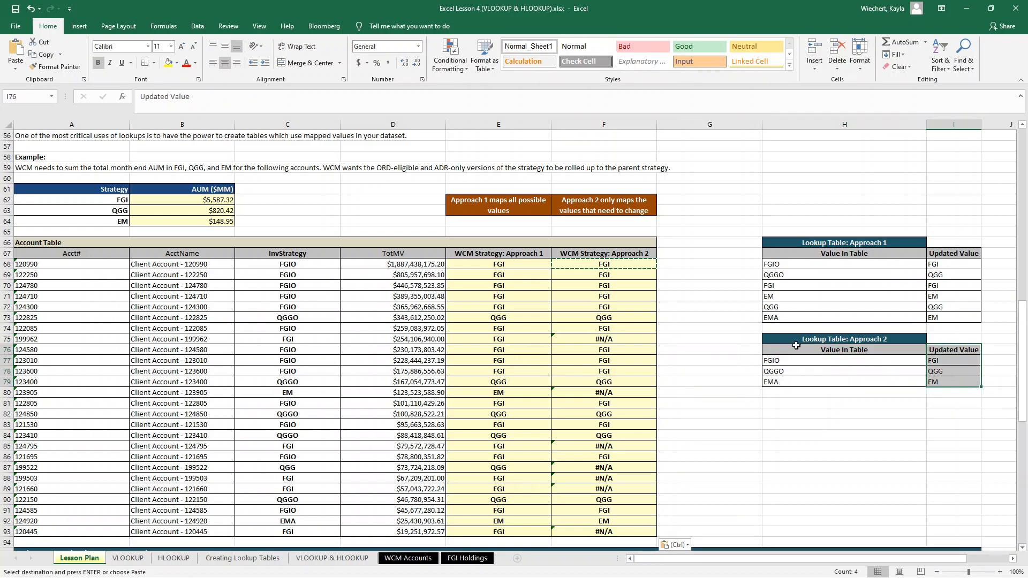
drag(796, 347, 936, 385)
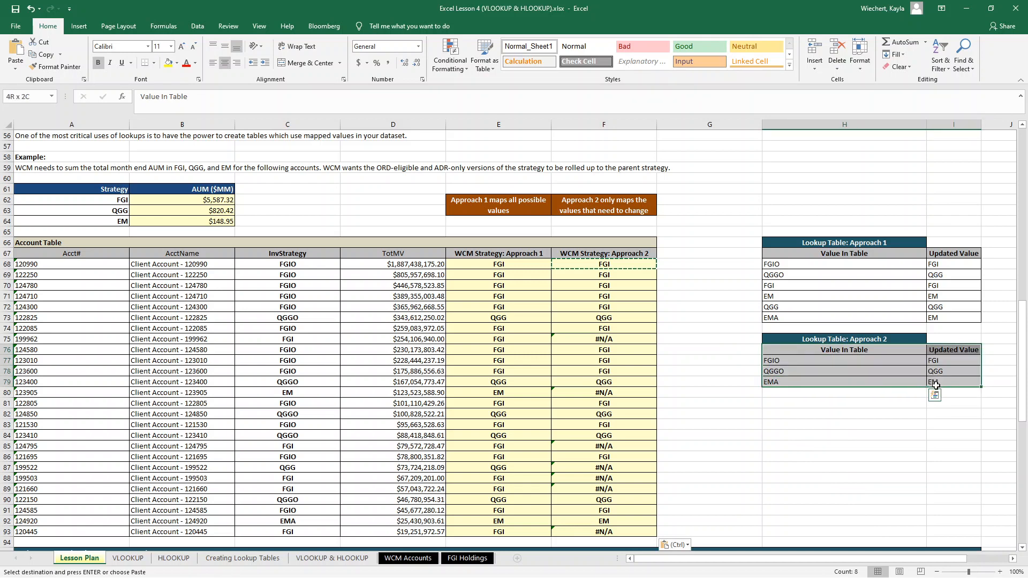
Wrap the F75 VLOOKUP in IFERROR with C75 as the fallback: =IFERROR(VLOOKUP(C75,$H$77:$I$79,2,0),C75)
click(604, 341)
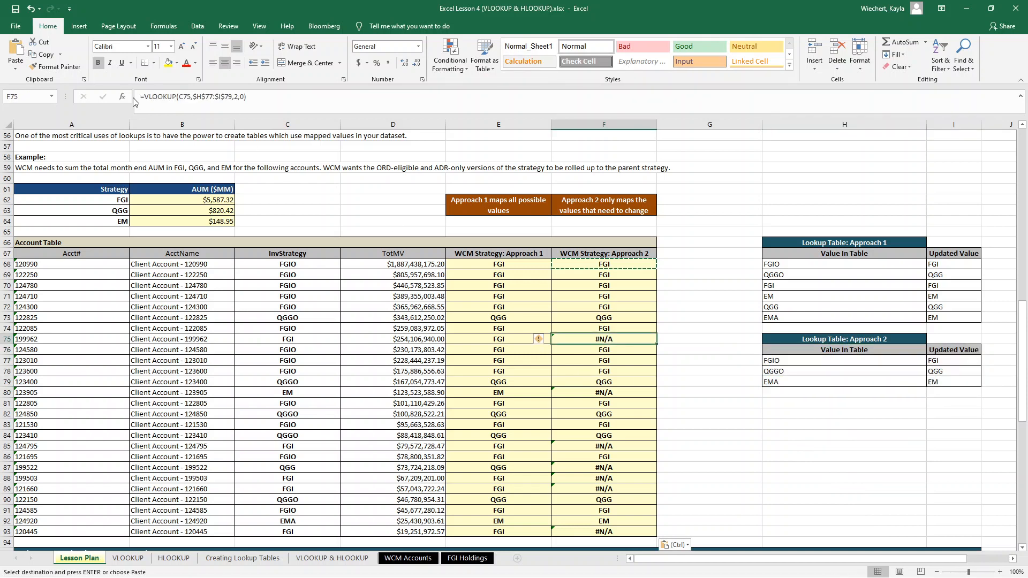
click(240, 97)
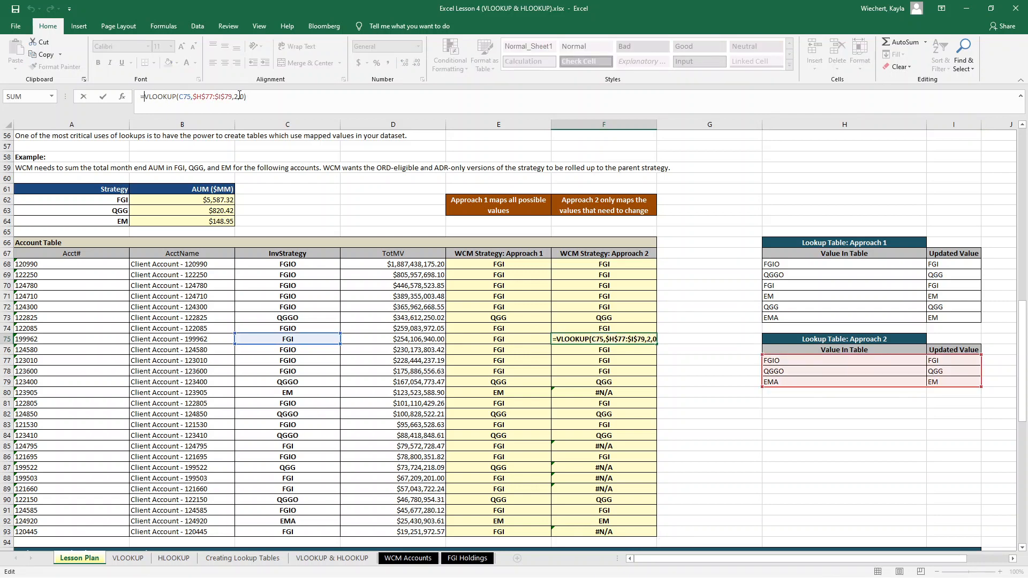
text(if)
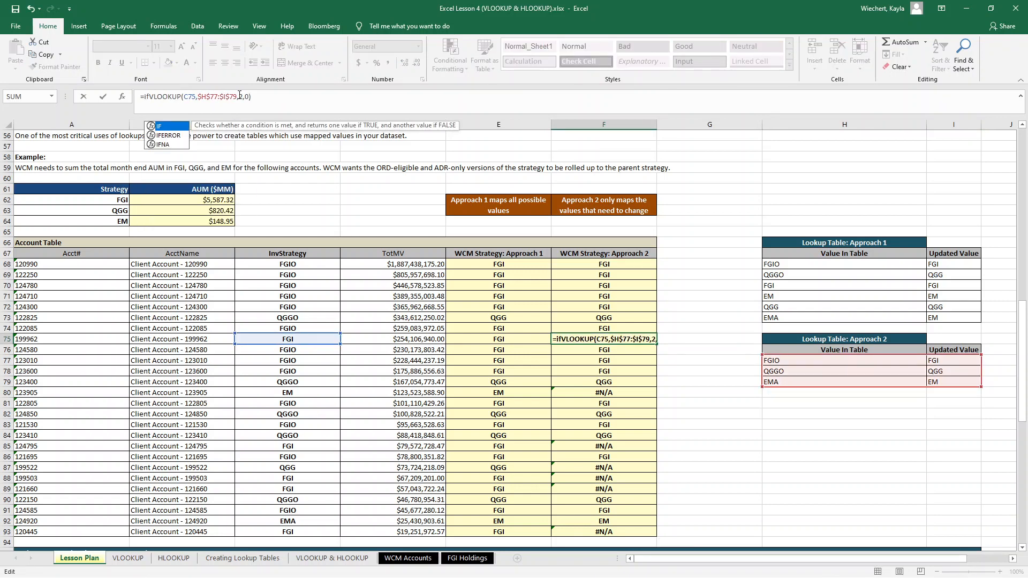
text(error()
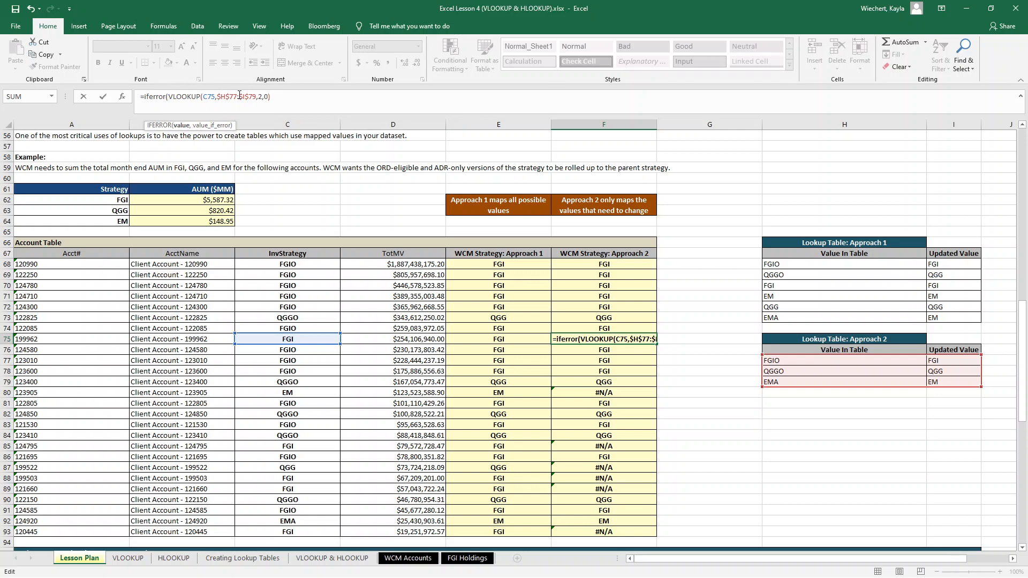
click(294, 95)
text(,)
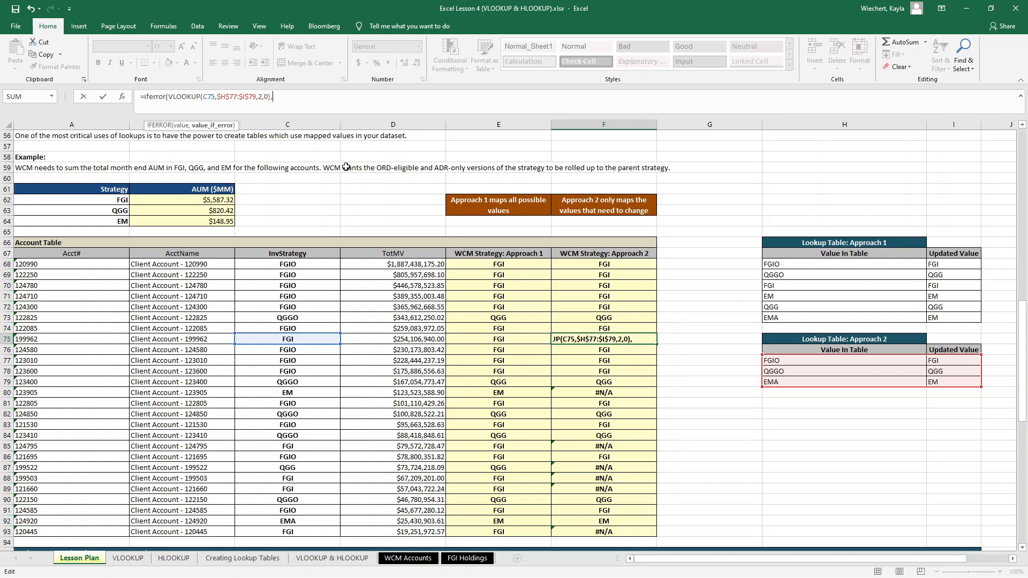
click(271, 338)
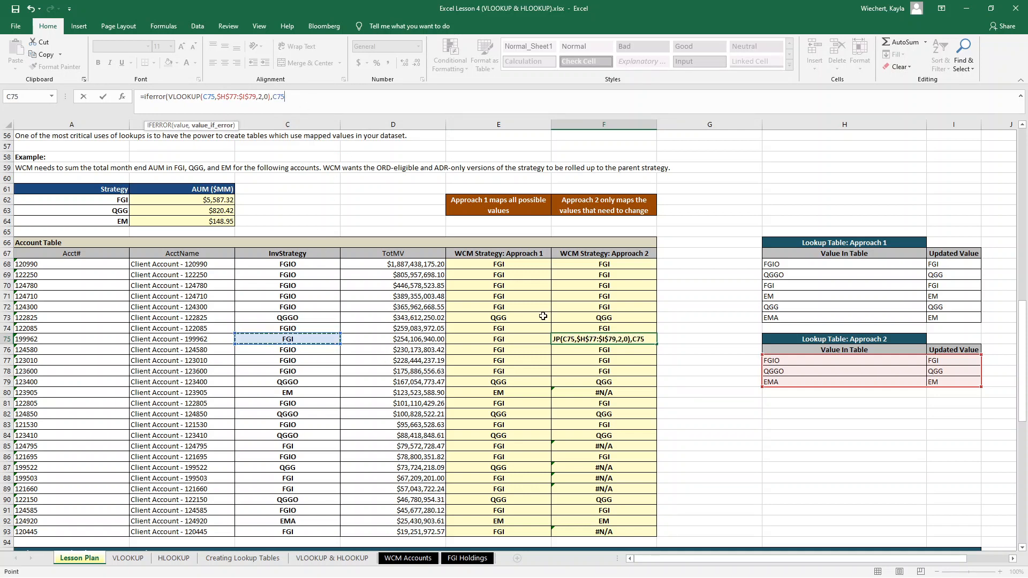
key(Return)
Copy the F75 IFERROR formula to the Approach 2 cells F69 through F93
key(Up)
key(ctrl+c)
key(Up)
key(Up)
key(Up)
key(Up)
key(Up)
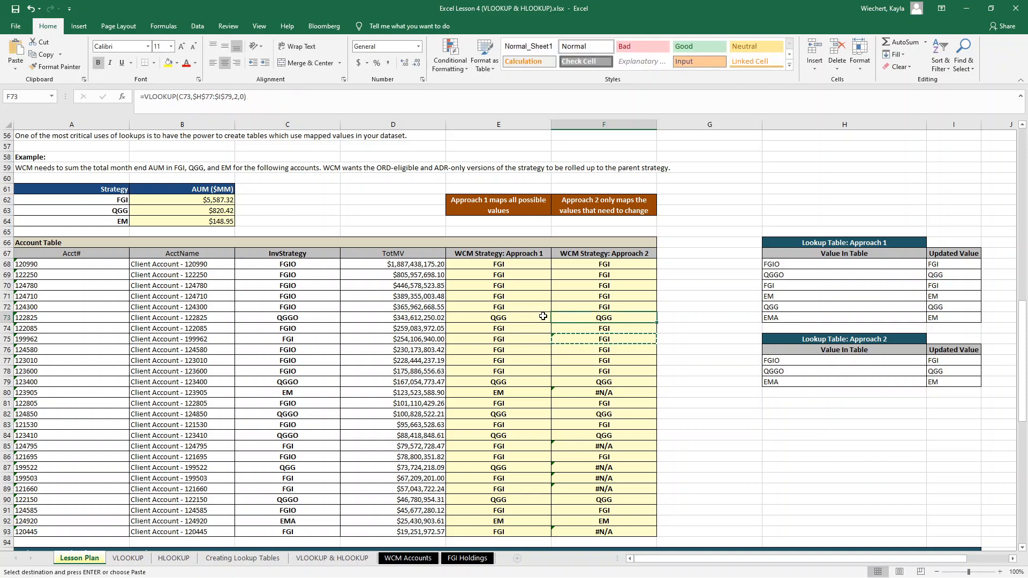
key(Up)
key(ctrl+shift+Down)
key(ctrl+v)
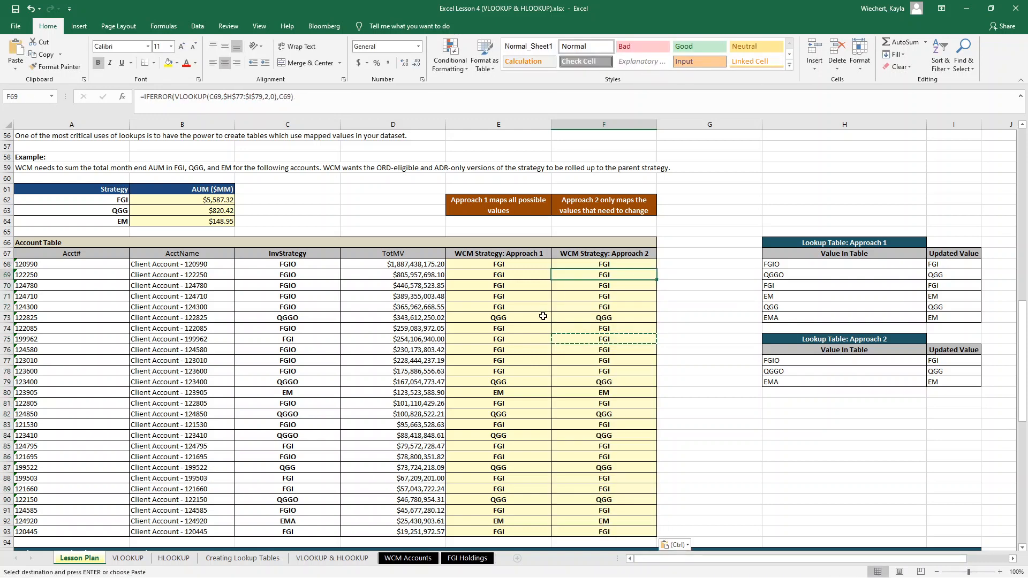
Enter four sample first names in H104:H107, beside the Lookups Return the First Instance example
scroll(554, 400, down, 1)
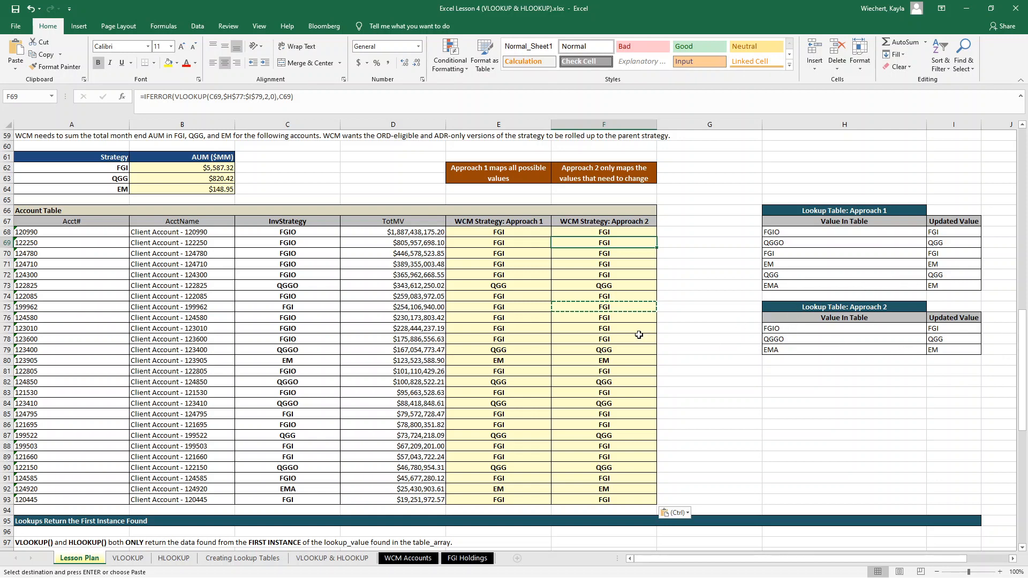
scroll(549, 322, down, 7)
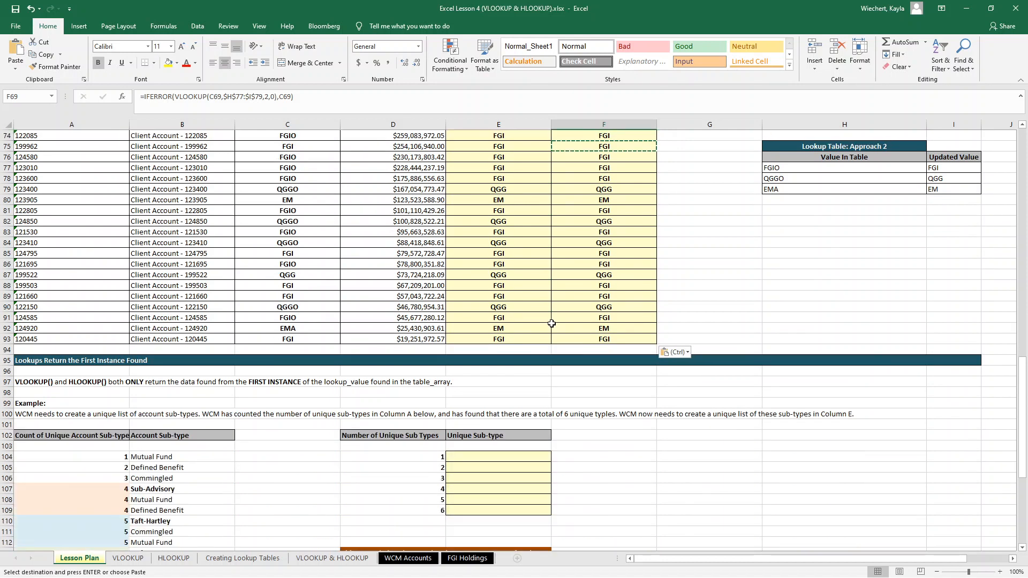
scroll(567, 352, down, 3)
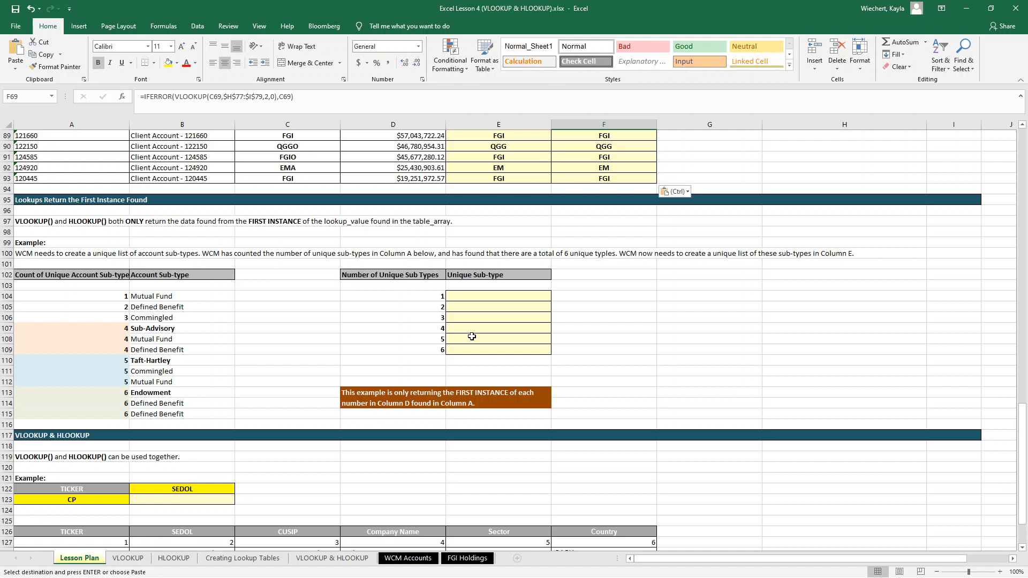
click(702, 297)
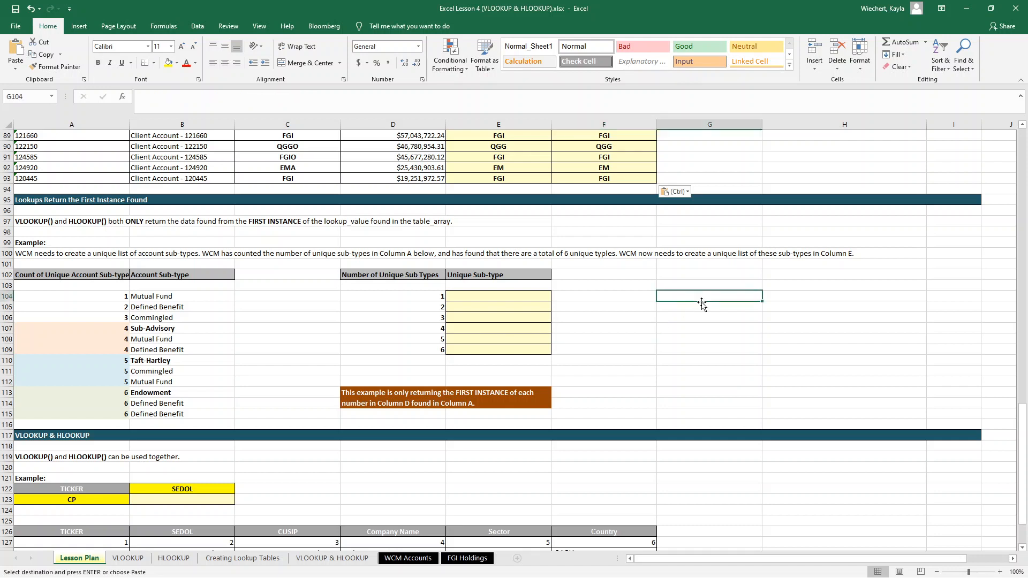
click(777, 300)
text(John)
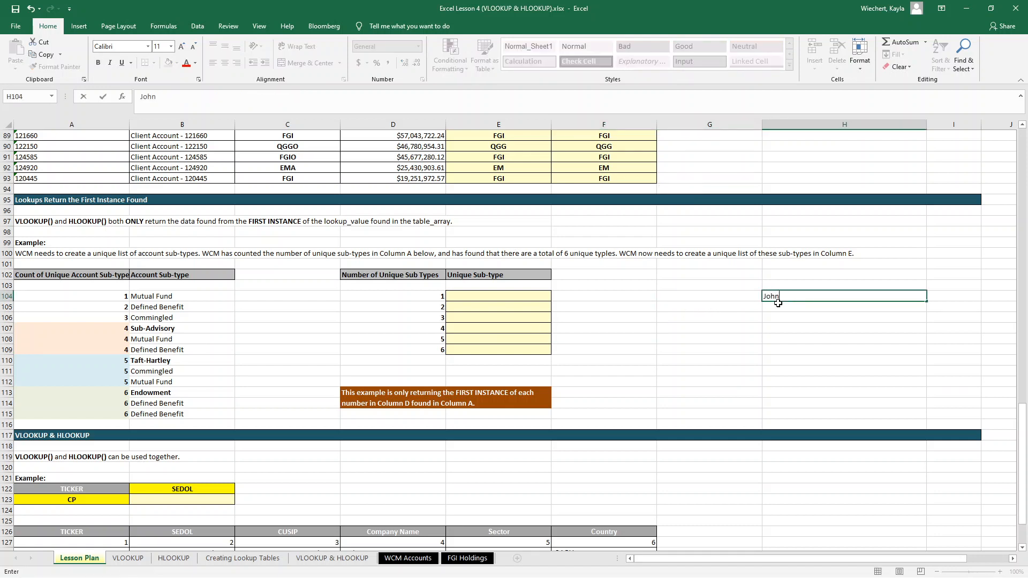
key(Return)
text(Peter)
key(Return)
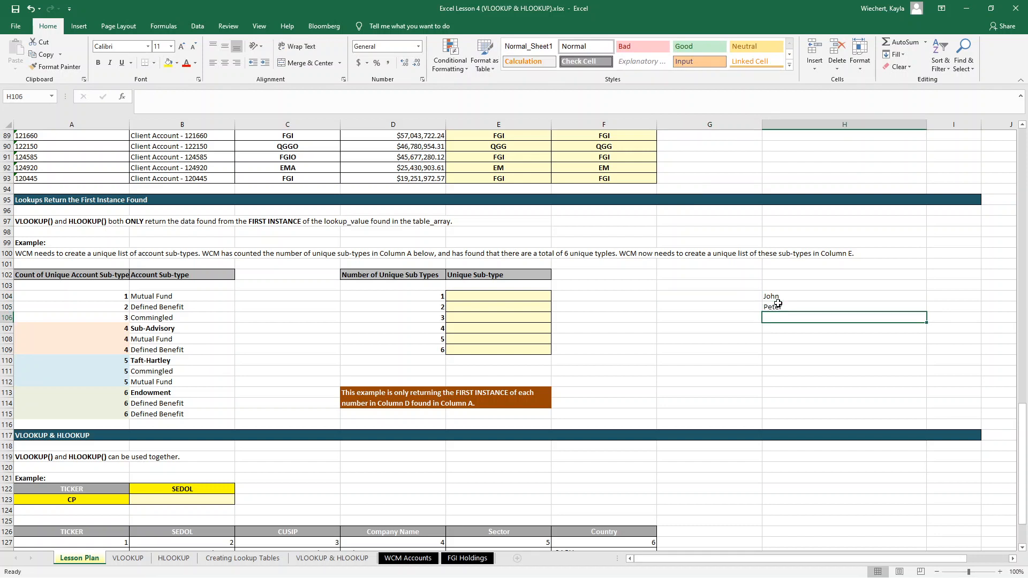
text(Mary)
key(Return)
text(Sally)
key(Return)
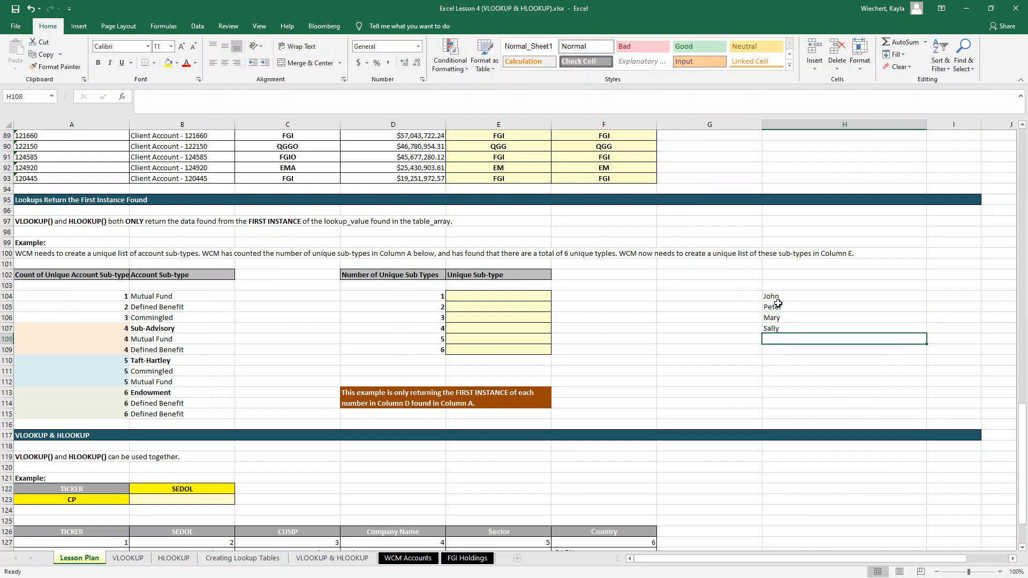
Number the sample names 1, 1, 2, 2 in G104:G107
key(Up)
key(Up)
key(Up)
key(Left)
key(Up)
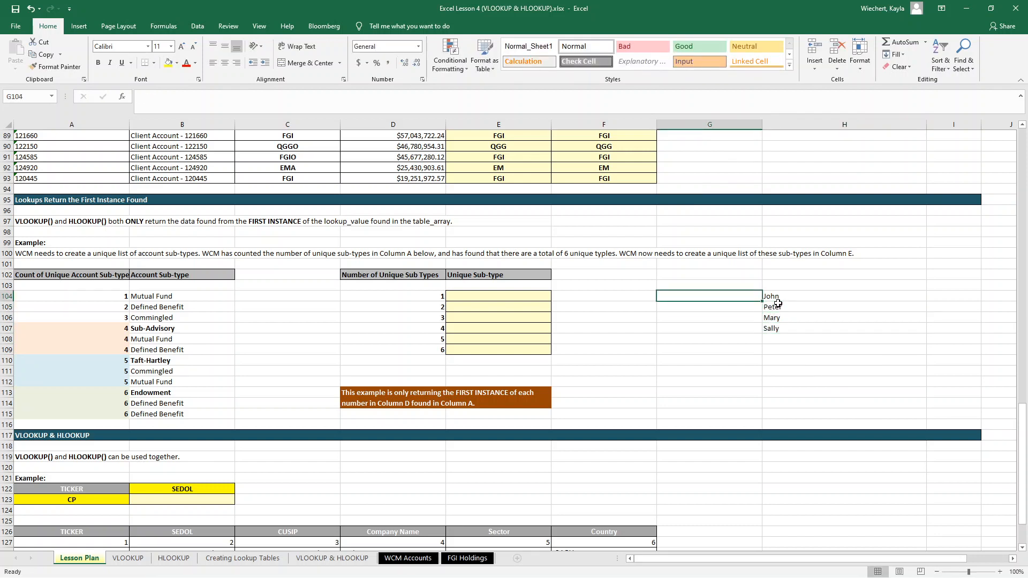
text(1)
key(Return)
text(1)
key(Return)
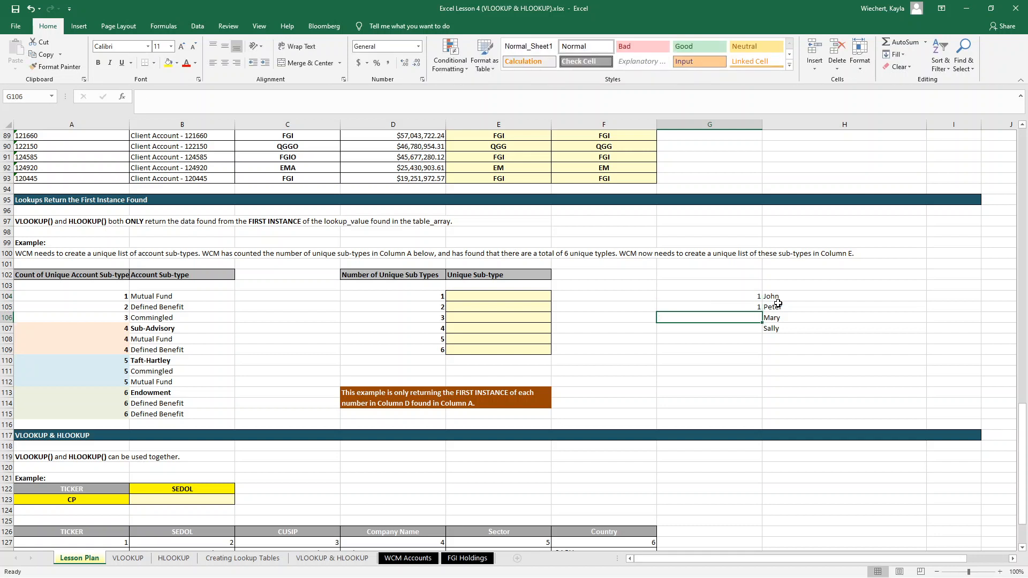
text(2)
key(Return)
text(2)
key(Return)
key(Up)
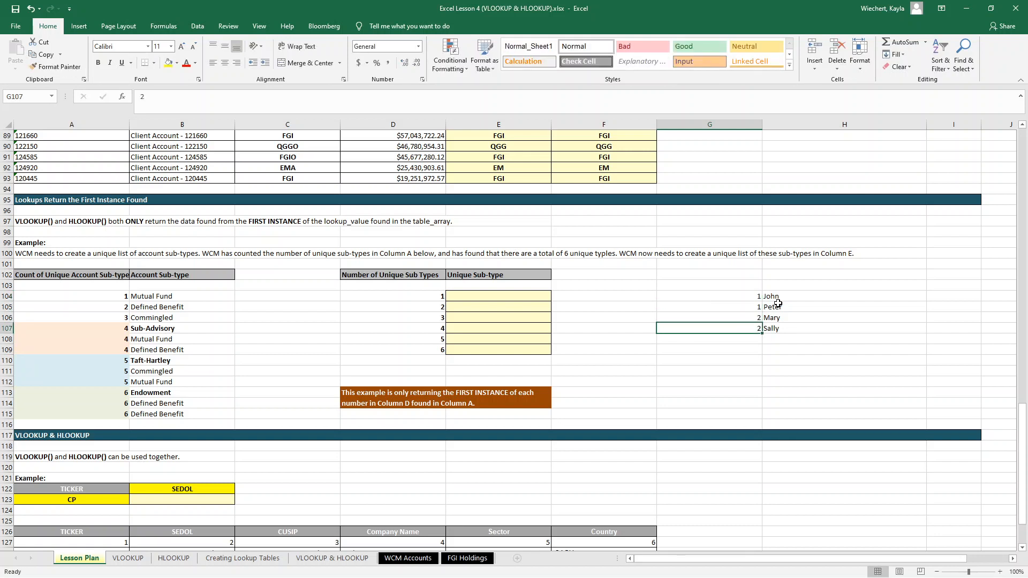
Look up value 1 in the sample table by entering =VLOOKUP(1,G104:H107,2,0) in G102
click(740, 277)
drag(729, 298, 726, 335)
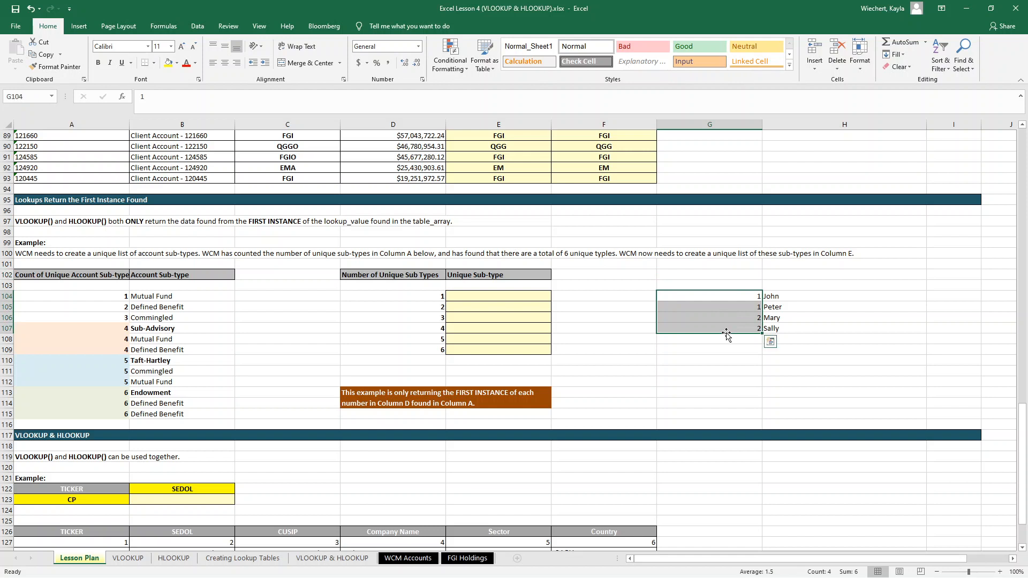
click(722, 297)
click(747, 276)
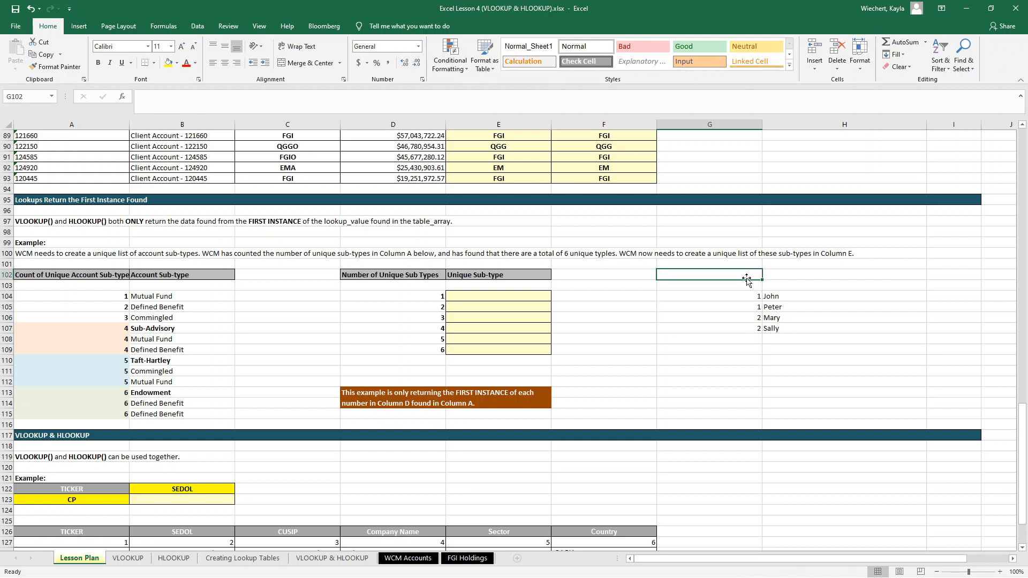
text(=vlooku)
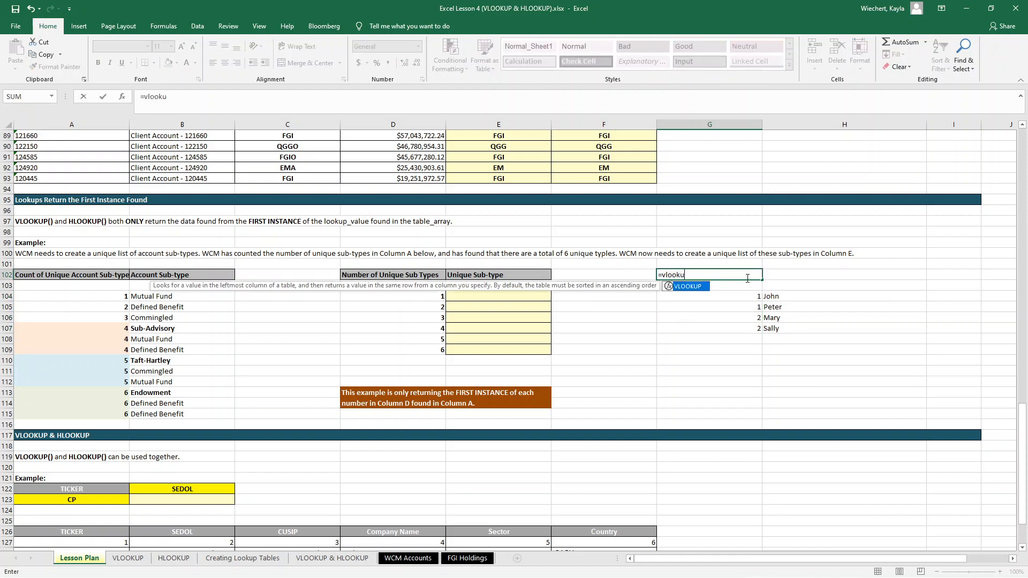
text(p()
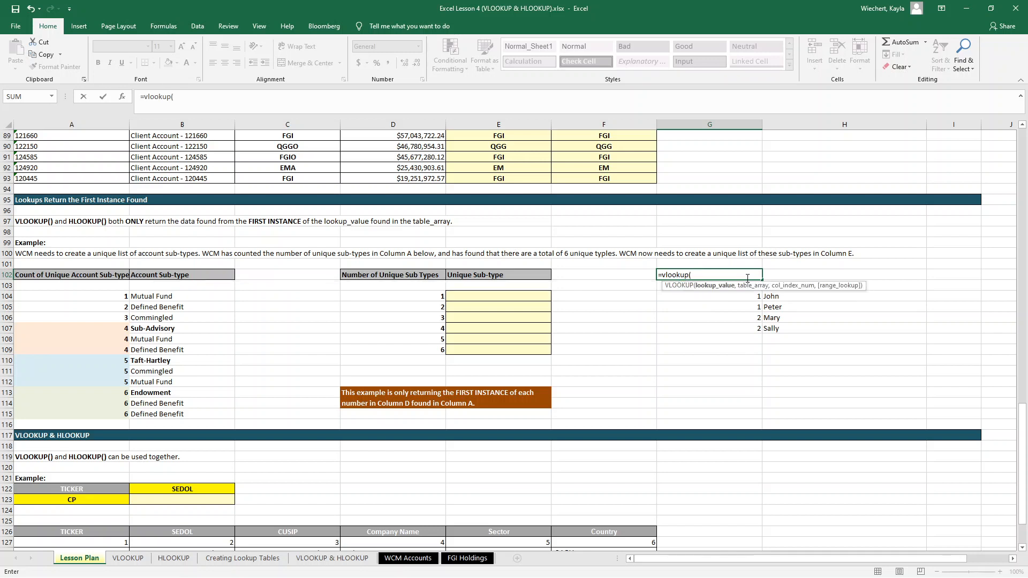
text(1,)
drag(688, 303, 773, 320)
click(719, 295)
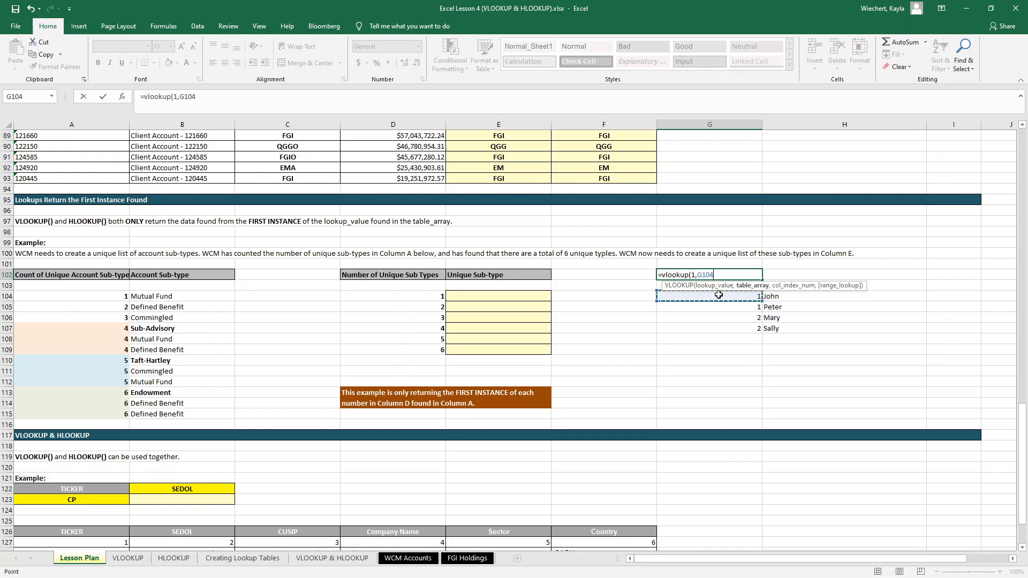
drag(718, 295, 871, 343)
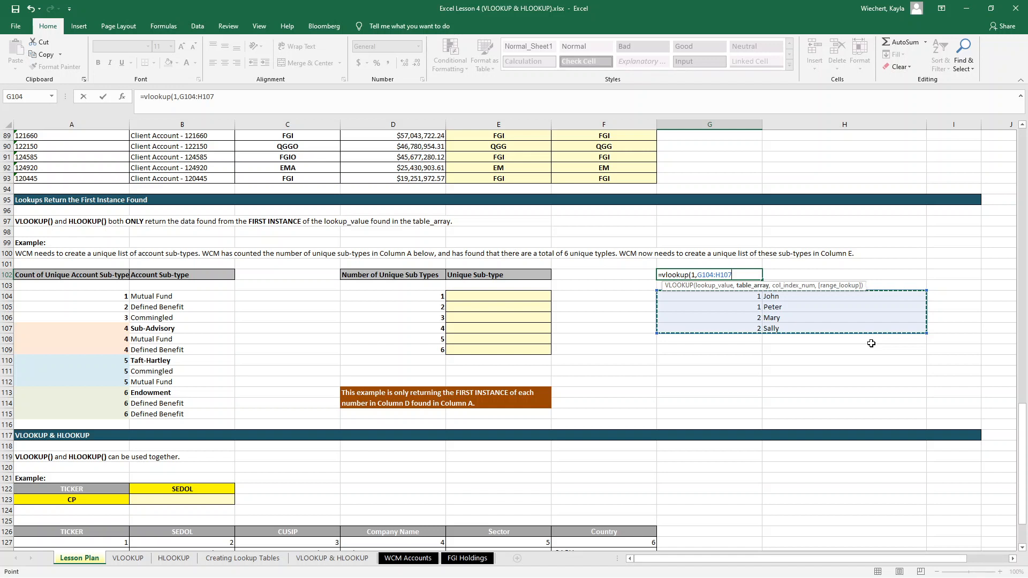
text(,2,)
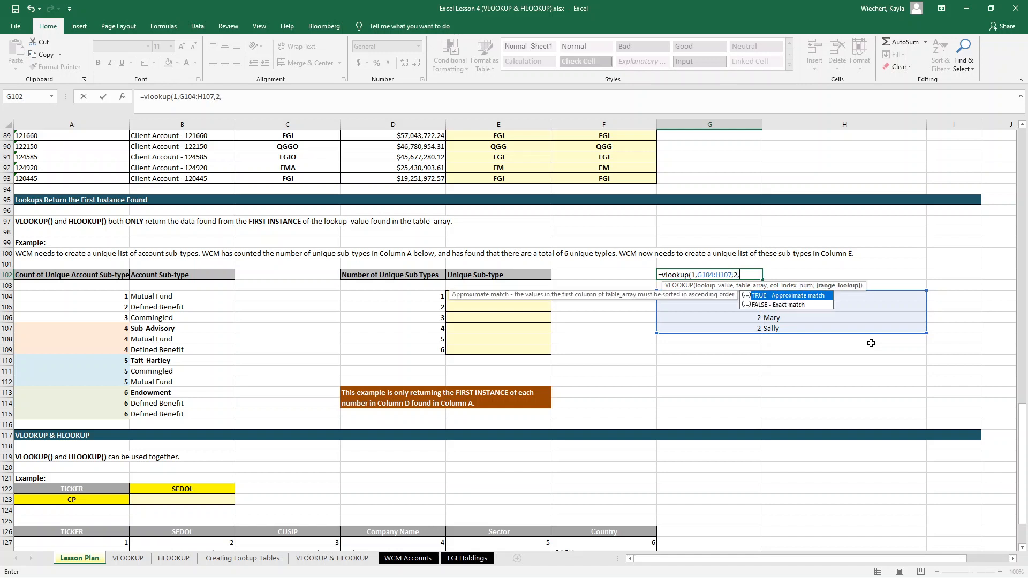
text(0))
key(BackSpace)
key(BackSpace)
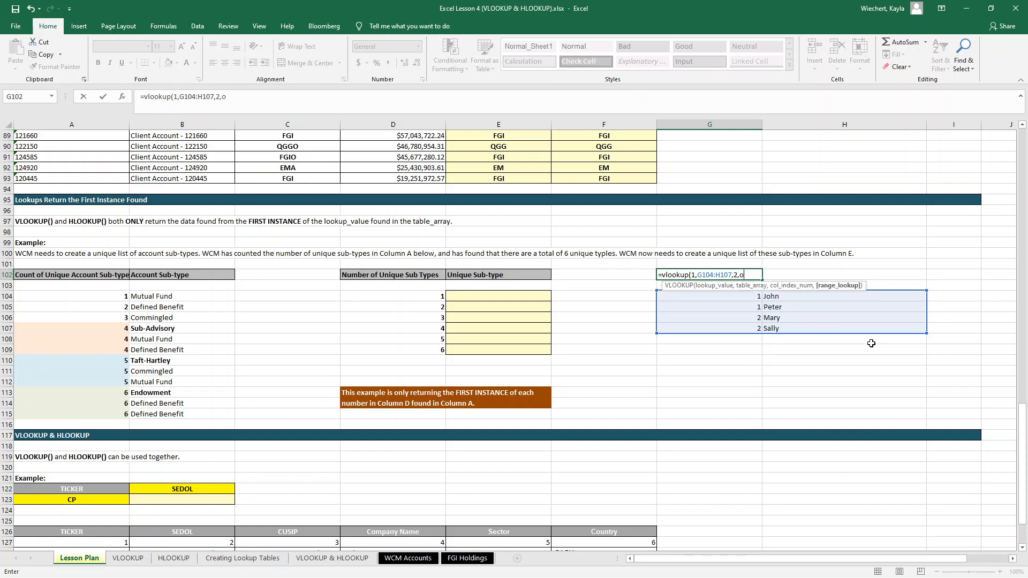
key(Return)
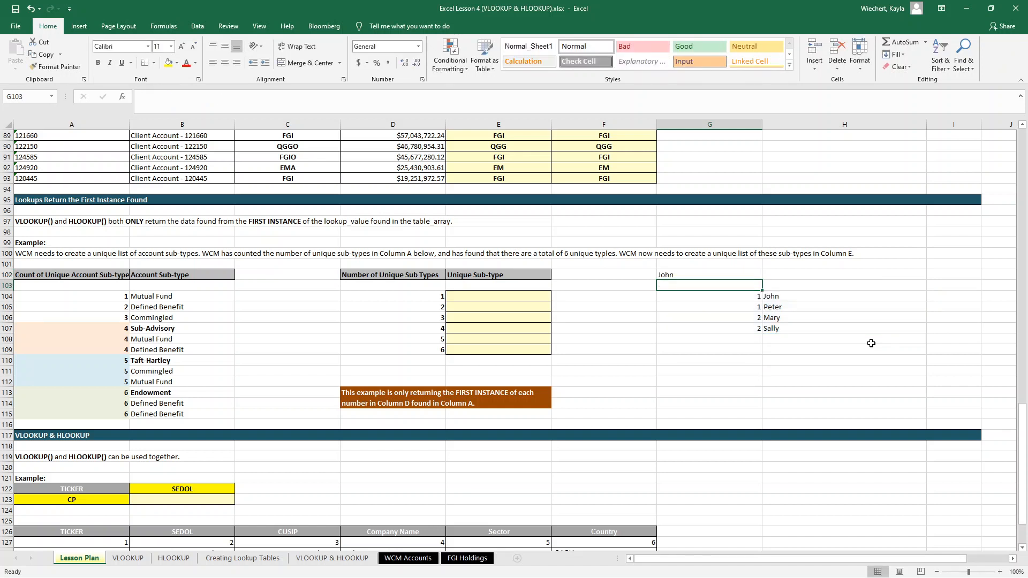
Change the lookup value of the G102 VLOOKUP formula to 2
key(Up)
click(181, 96)
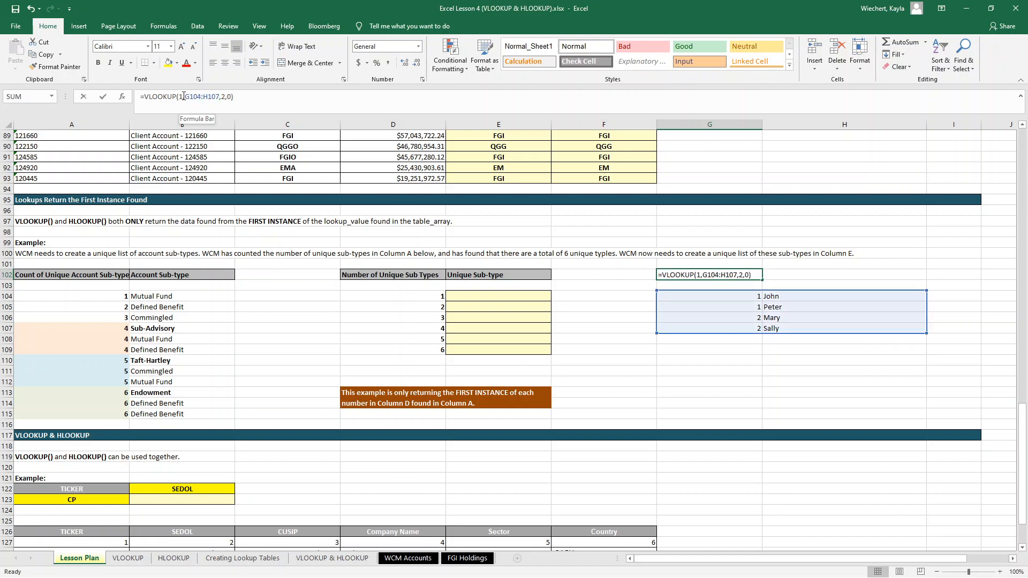
key(BackSpace)
text(2)
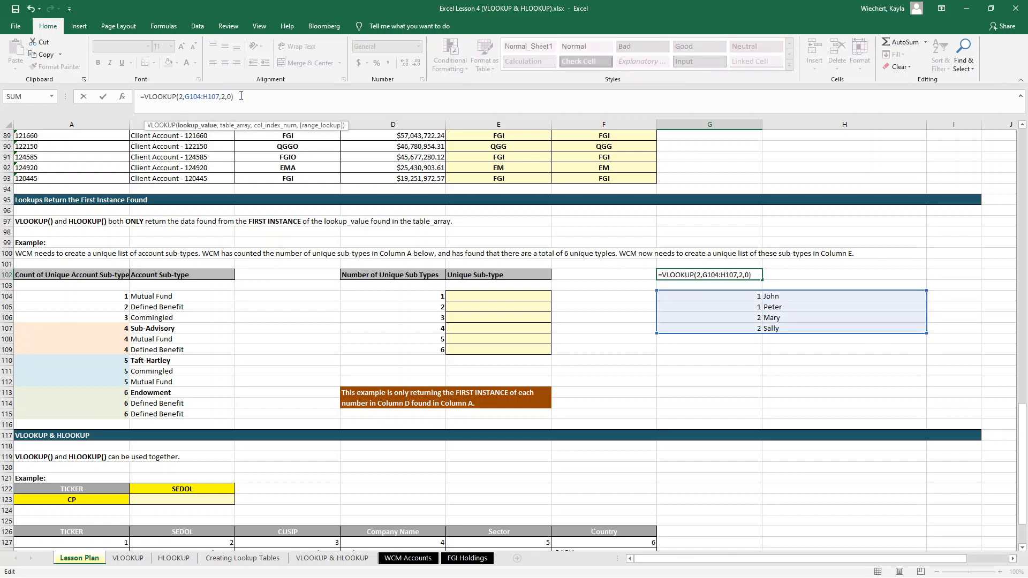
key(ctrl+Return)
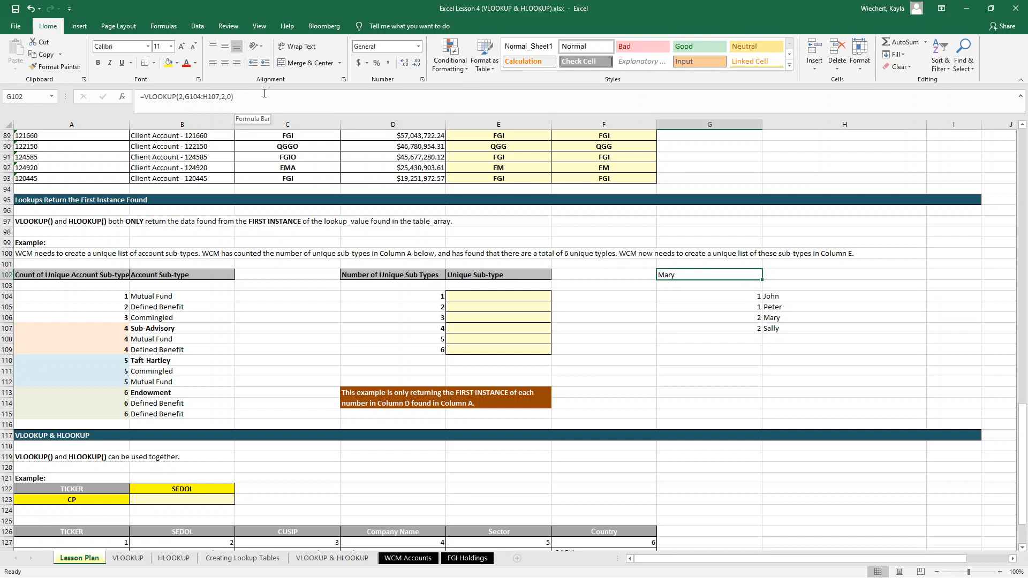
Make the sample table's numbers unique by entering 2, 3 and 4 in G105:G107
click(737, 305)
text(2)
key(Return)
text(3)
key(Return)
text(4)
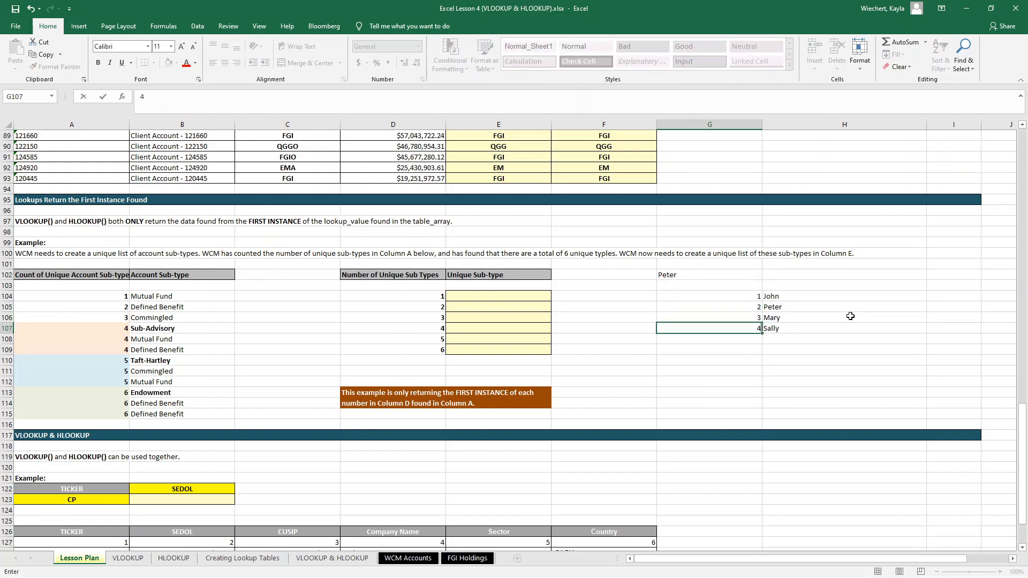
key(Return)
Test the G102 VLOOKUP against the unique numbers with lookup value 4 and then 3
click(693, 279)
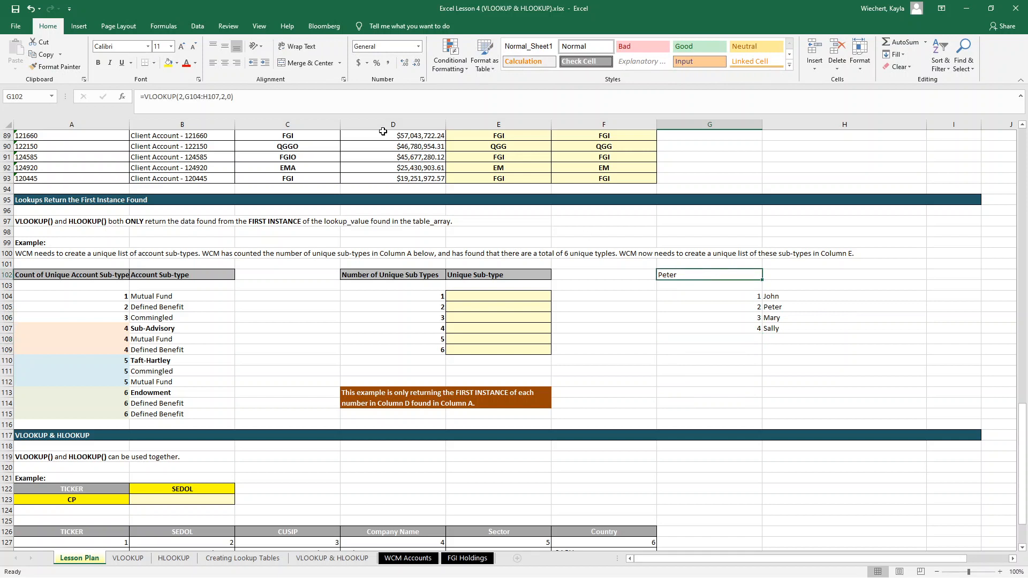
click(183, 97)
key(BackSpace)
text(4)
key(Return)
click(183, 97)
key(BackSpace)
text(3)
key(Return)
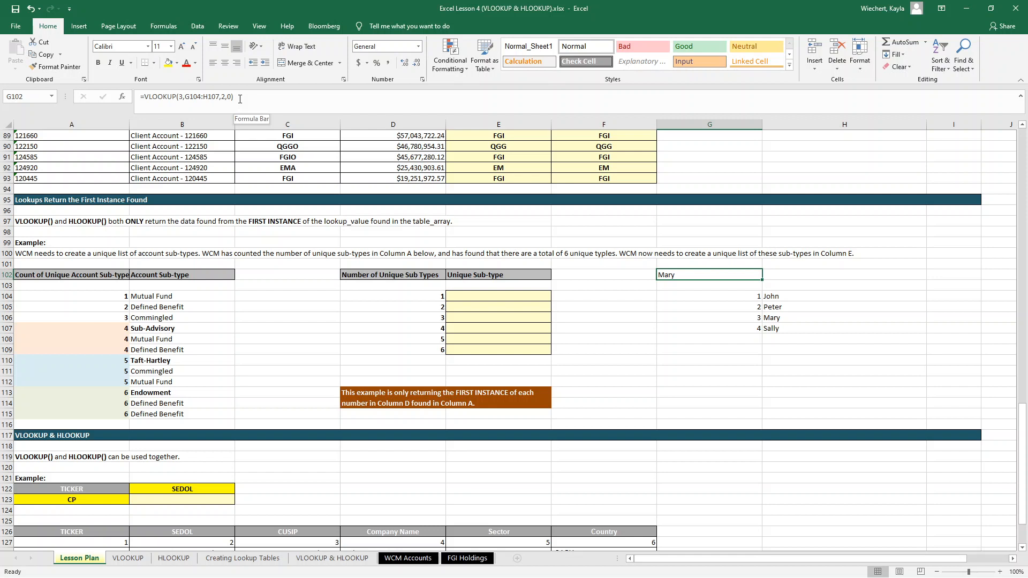
Clear the sample lookup formula and table from G102:H108
key(shift+Right)
key(shift+Down)
key(shift+Down)
key(shift+Down)
key(shift+Down)
key(shift+Down)
key(shift+Down)
key(Delete)
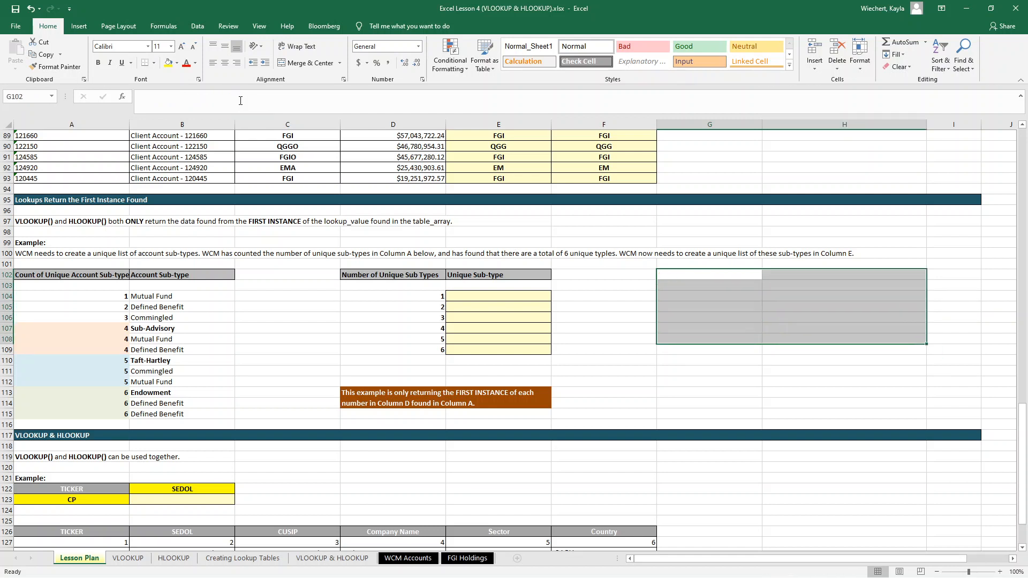
Examine the running-count formulas in A104:A106 alongside the Mutual Fund, Defined Benefit and Commingled sub-types in column B
click(107, 303)
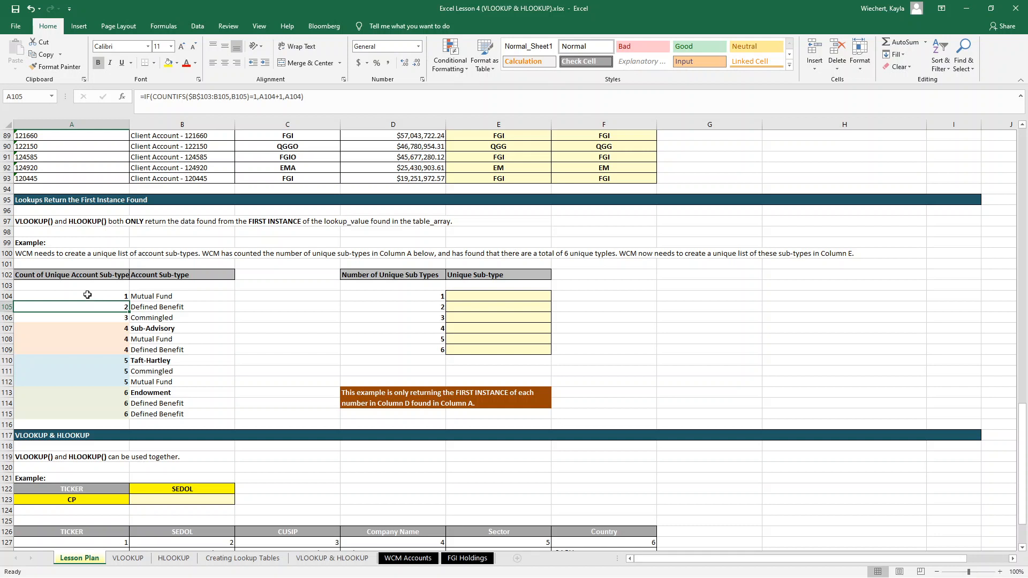
click(87, 296)
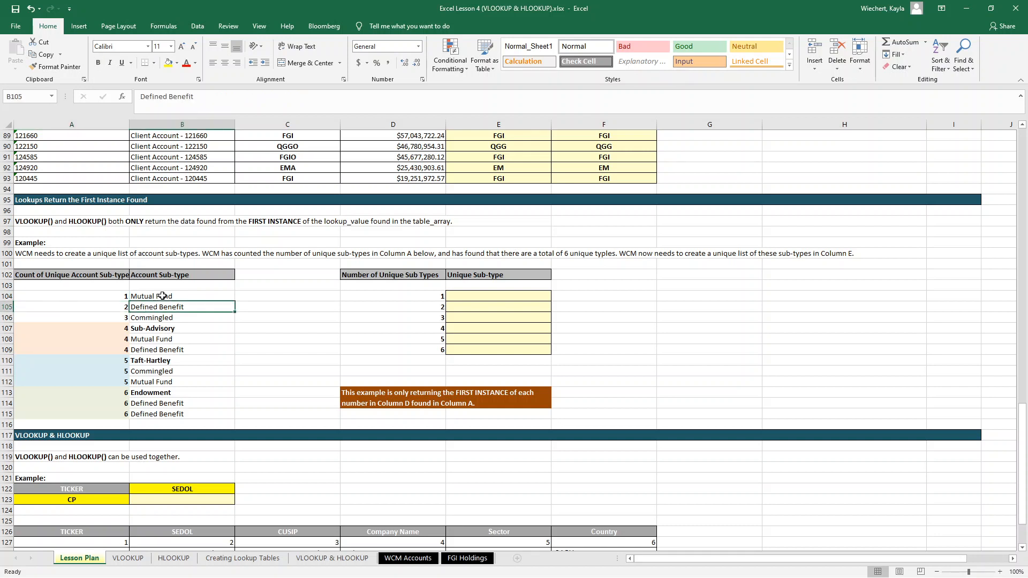
click(103, 303)
click(102, 297)
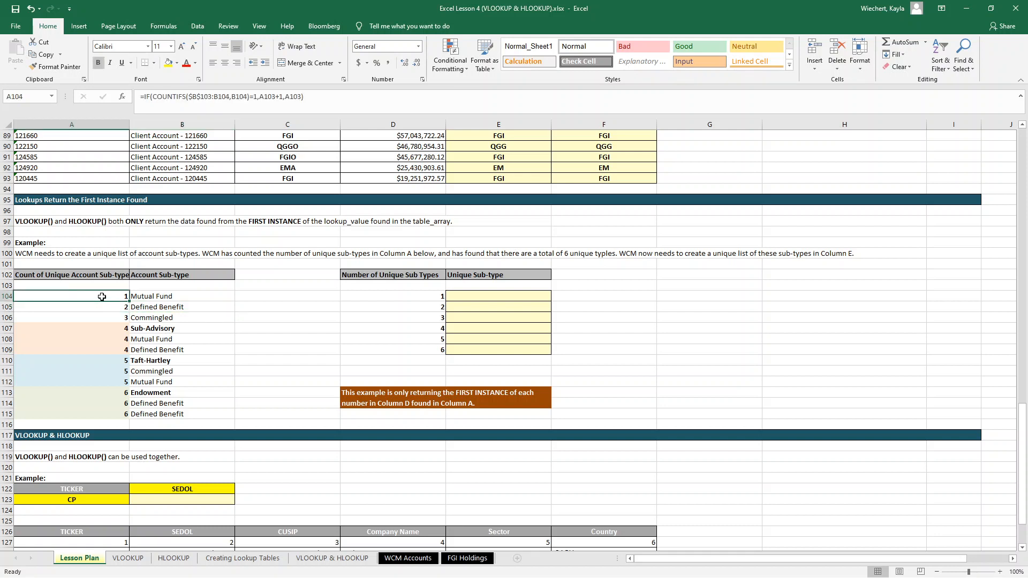
click(106, 308)
click(156, 310)
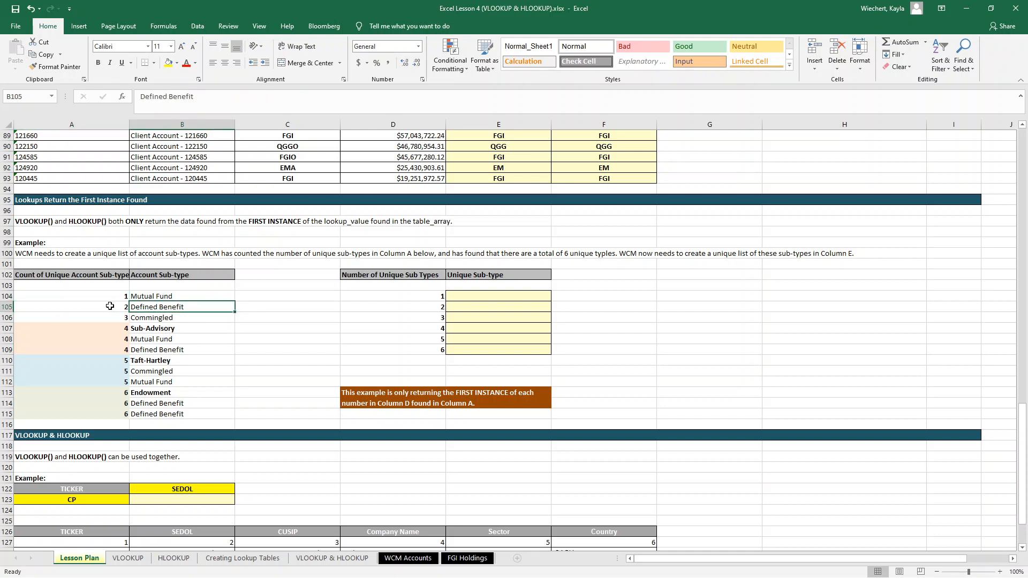
click(156, 293)
click(157, 306)
click(158, 317)
click(163, 330)
click(147, 320)
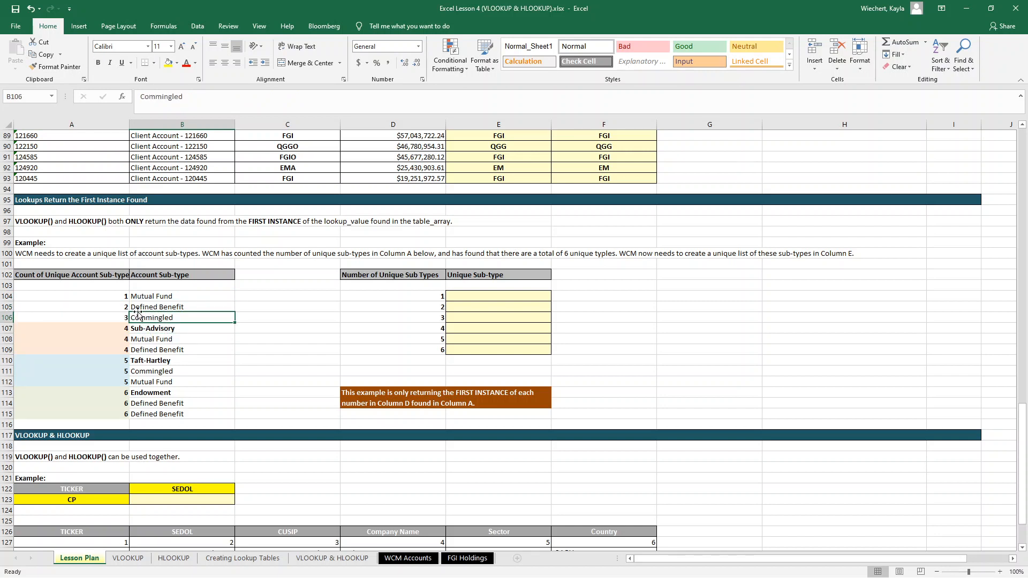
mouse_move(139, 316)
mouse_down()
mouse_move(142, 297)
mouse_move(144, 315)
mouse_up()
click(148, 298)
click(151, 308)
click(146, 317)
click(109, 319)
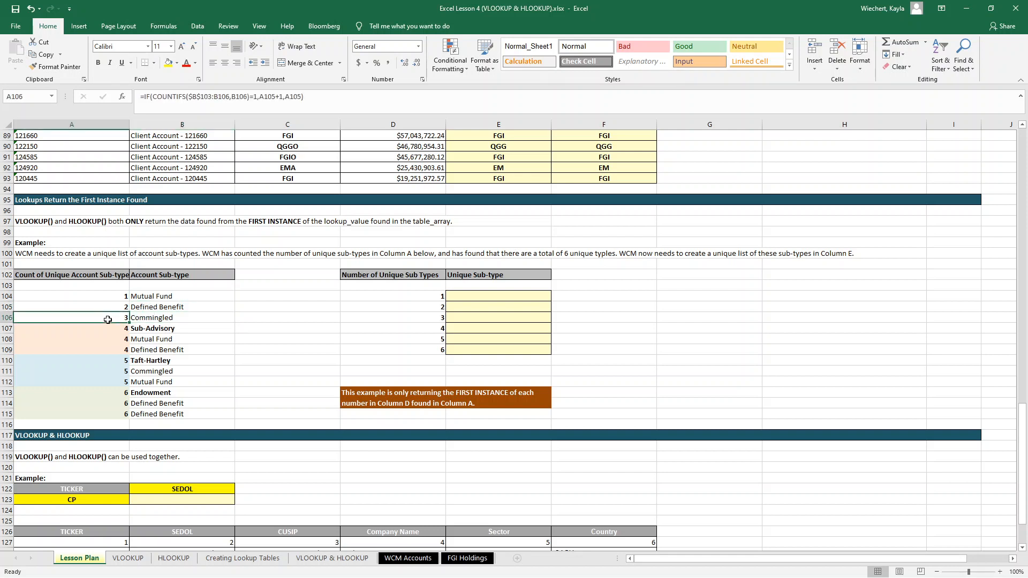
Compare the counts for Sub-Advisory in row 107 and the repeated Mutual Fund in row 108 with the first Mutual Fund entry
click(113, 330)
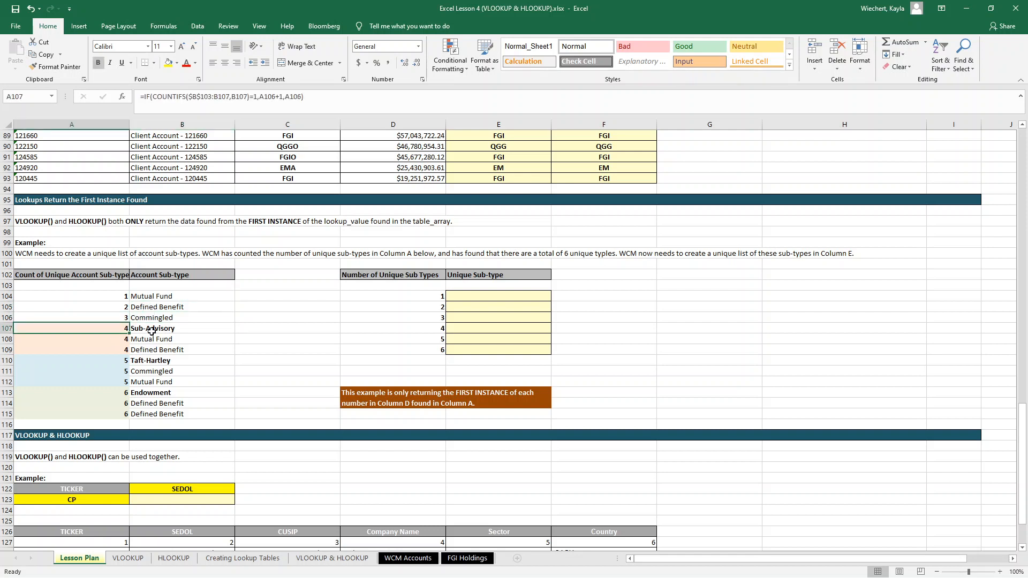
key(Right)
click(105, 333)
click(148, 341)
drag(147, 341, 92, 339)
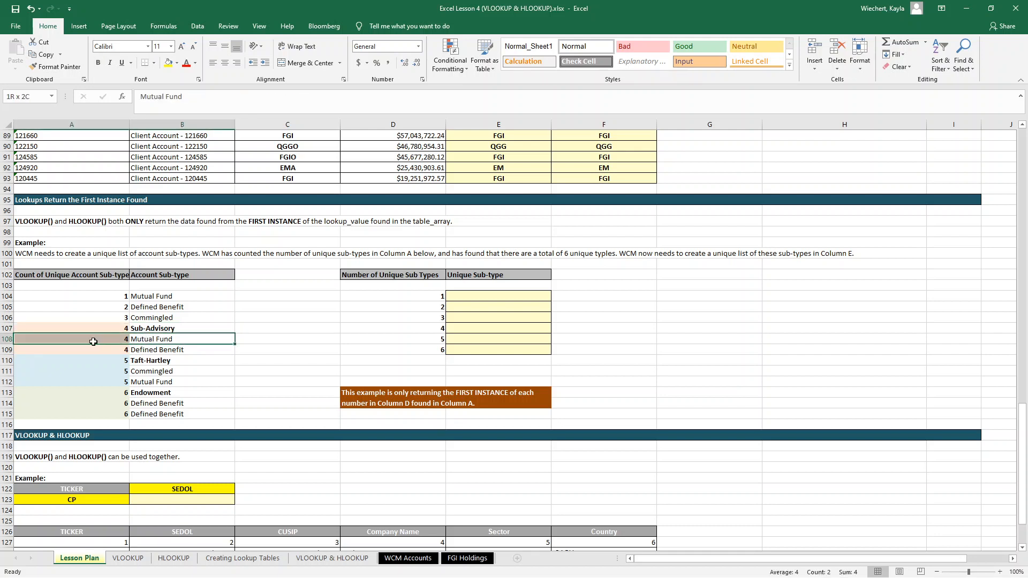
click(157, 298)
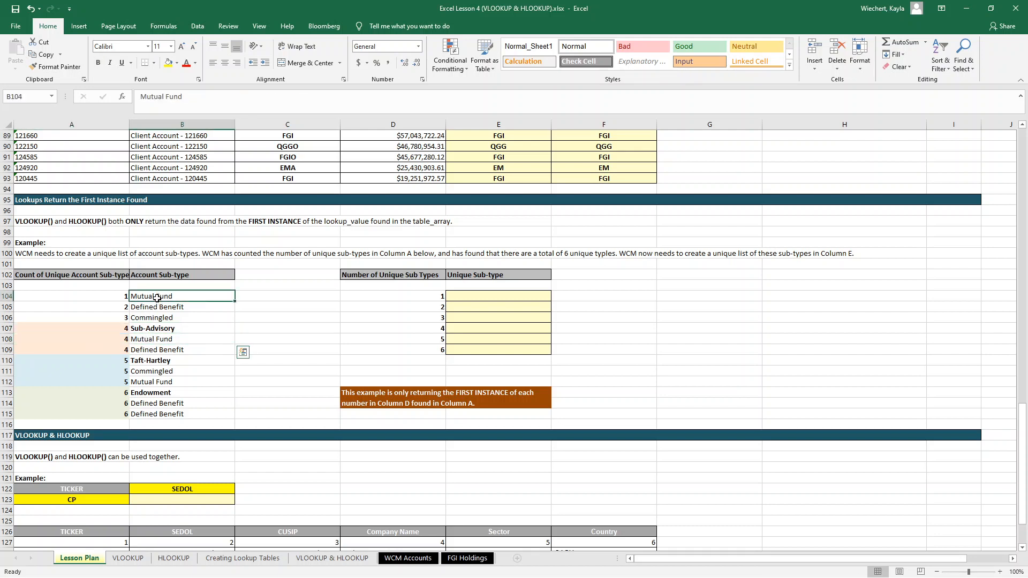
Examine the COUNTIFS test inside the running-count formula in A108 for the repeated Mutual Fund entry
click(145, 339)
click(112, 339)
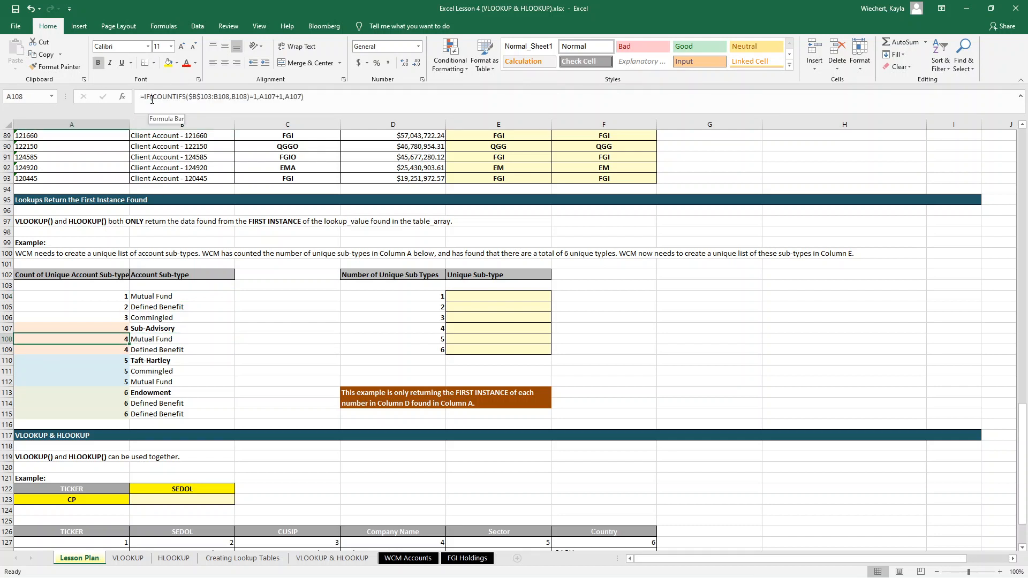
drag(152, 98, 250, 98)
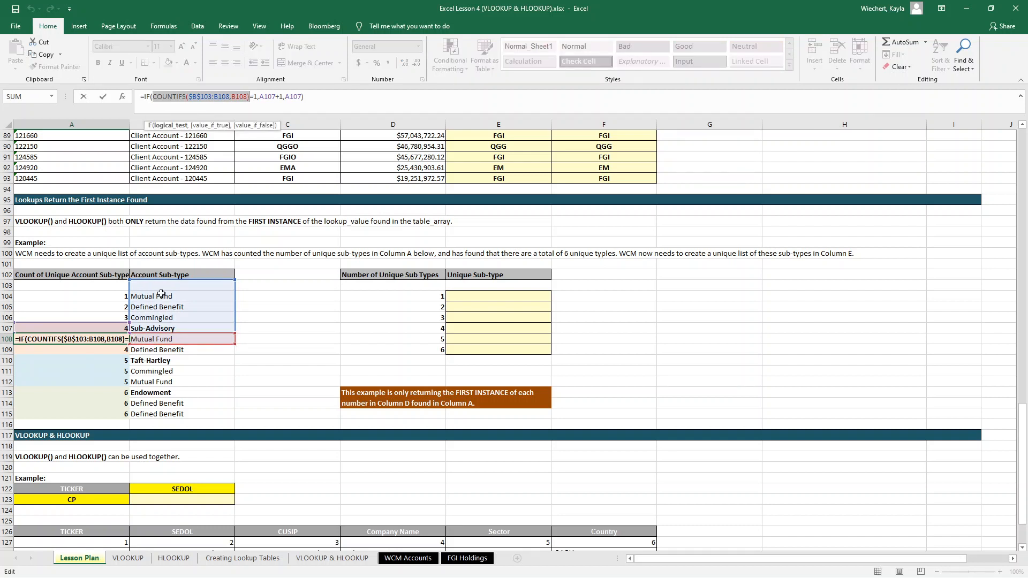
key(Escape)
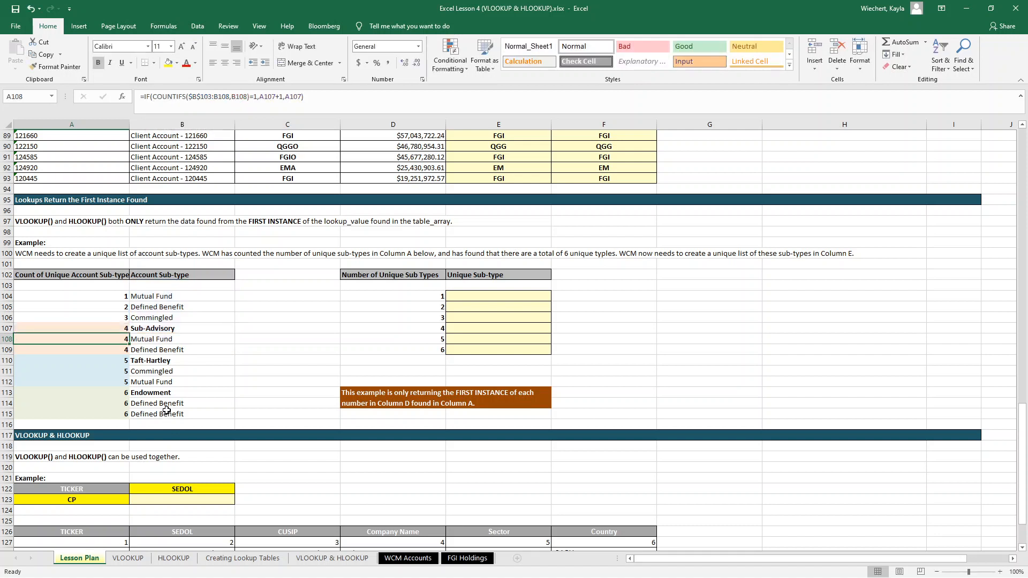
Enter =COUNTIF(B104:B115,B108) in C108 to count the Mutual Fund entries among the account sub-types
click(247, 340)
text(=)
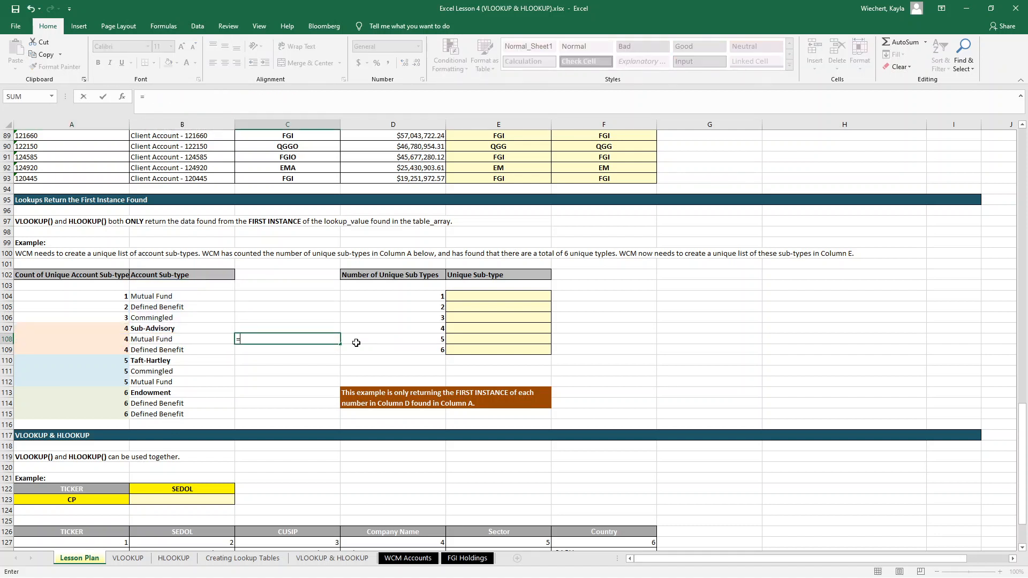
text(count)
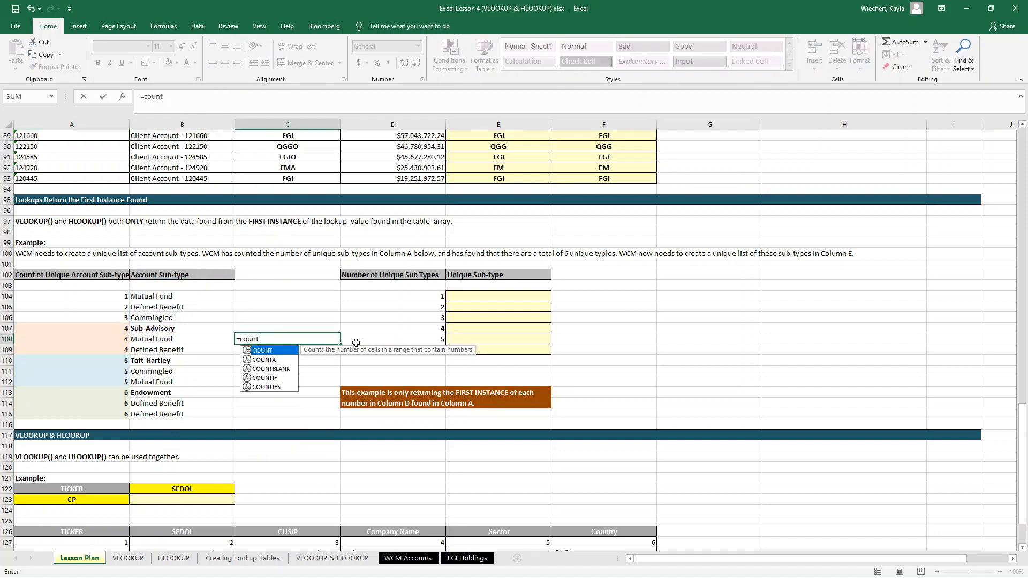
text(if))
key(BackSpace)
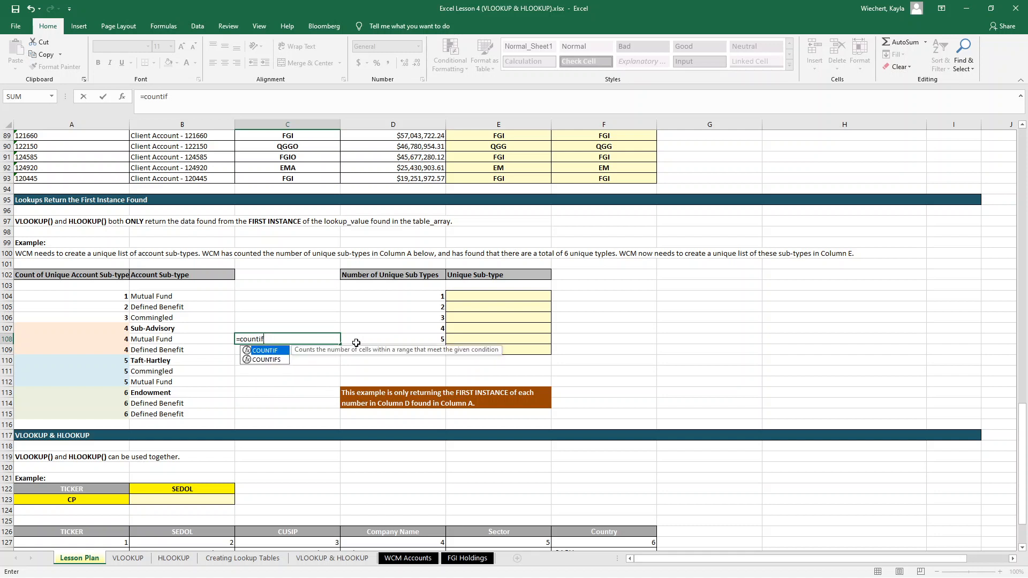
text(()
click(167, 295)
drag(167, 295, 165, 413)
text(,)
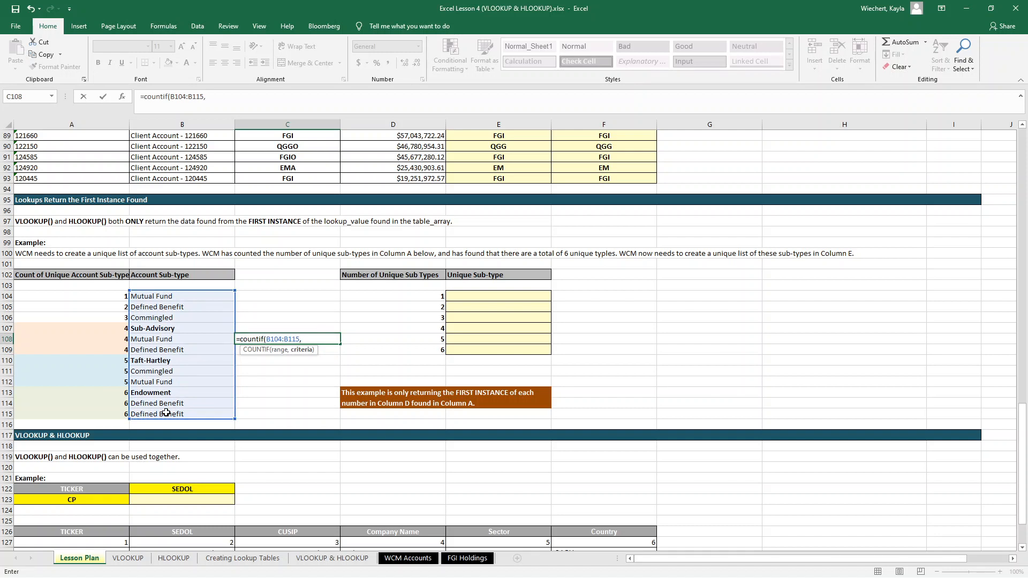
click(178, 338)
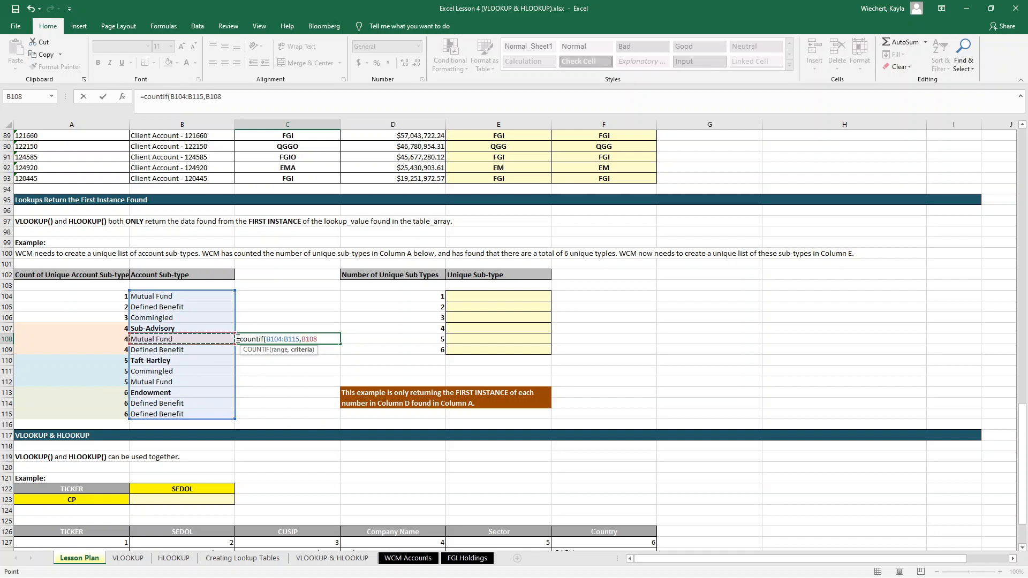
key(ctrl+Return)
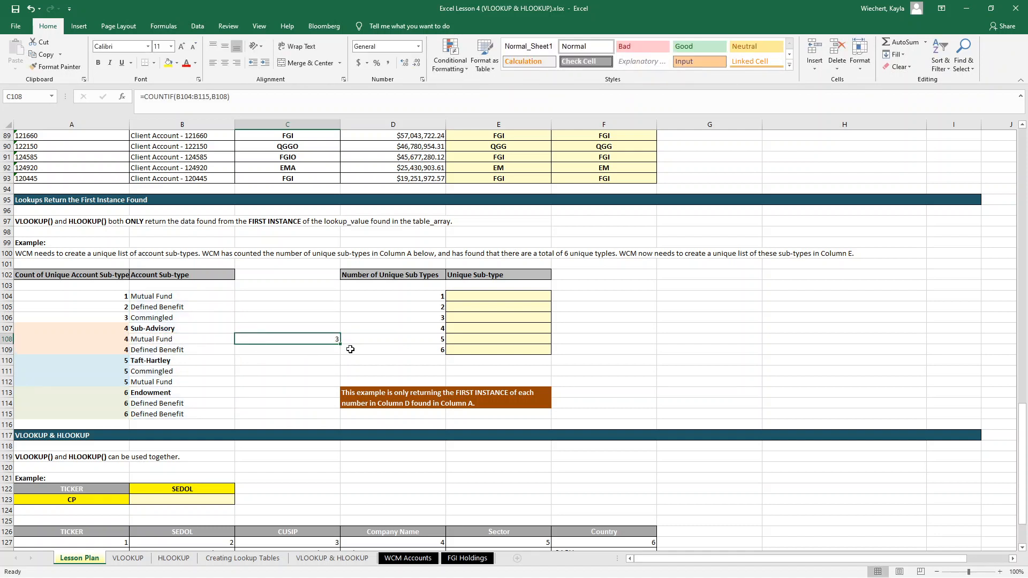
Make the range in C108's COUNTIF formula absolute as $B$104:$B$115
key(ctrl+c)
click(281, 305)
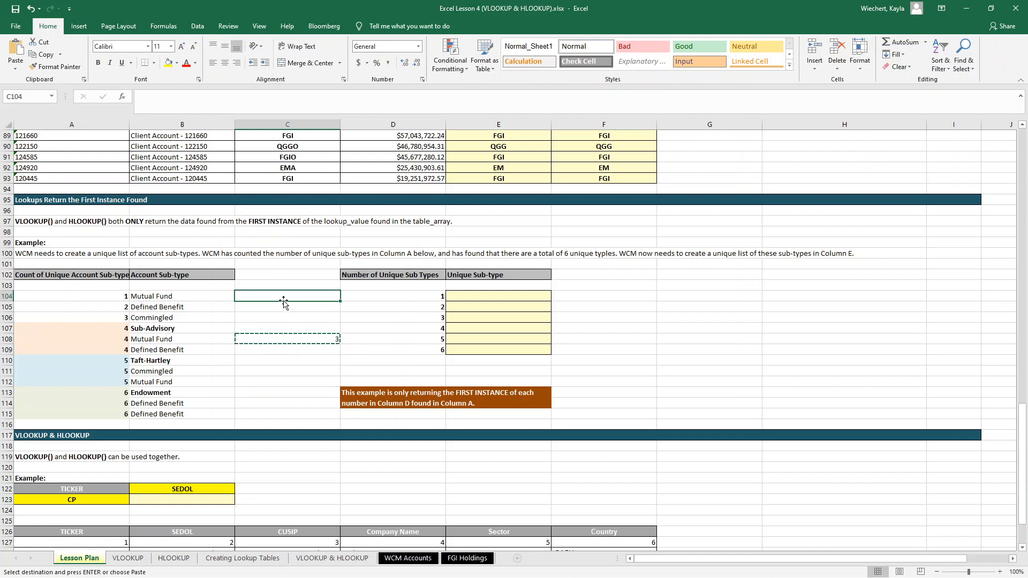
click(295, 338)
click(198, 101)
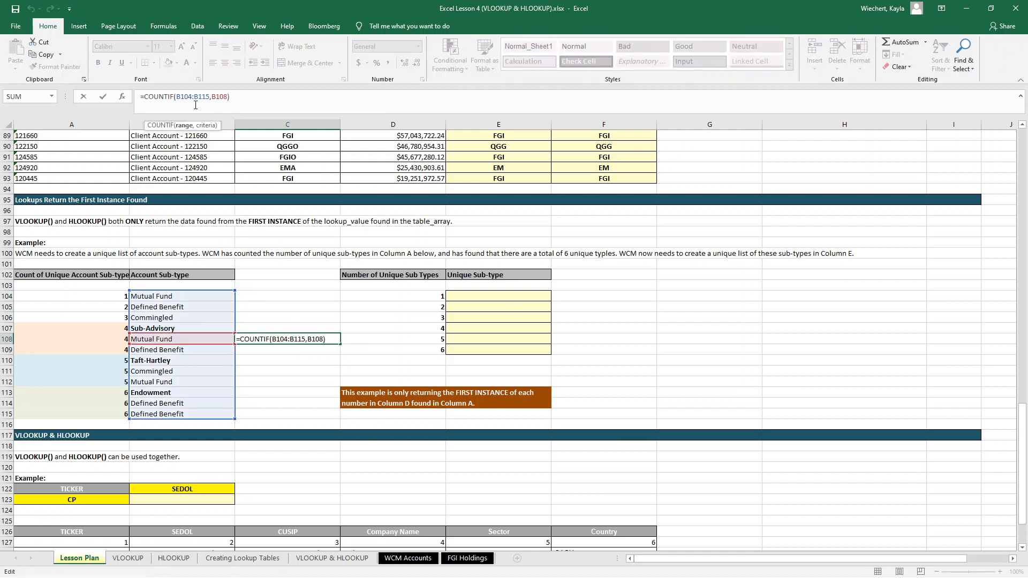
key(F4)
click(179, 97)
key(F4)
key(Return)
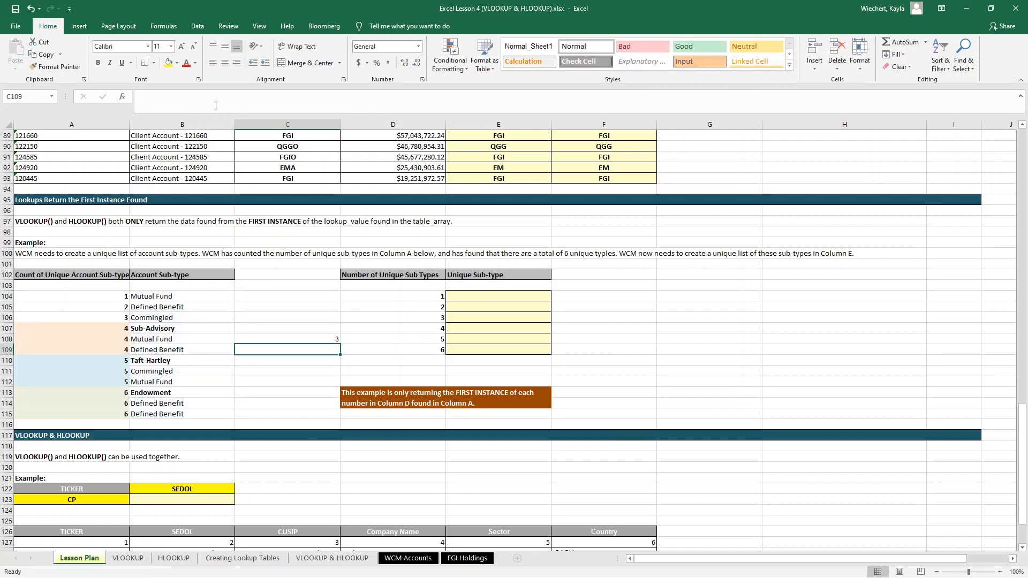
Copy the C108 COUNTIF formula to the other Mutual Fund rows, C104 and C112
key(Up)
key(ctrl+c)
key(Up)
key(Up)
key(Up)
key(Up)
key(ctrl+v)
key(Down)
key(Down)
key(Down)
key(Down)
key(Down)
key(Down)
key(Down)
key(Down)
key(Down)
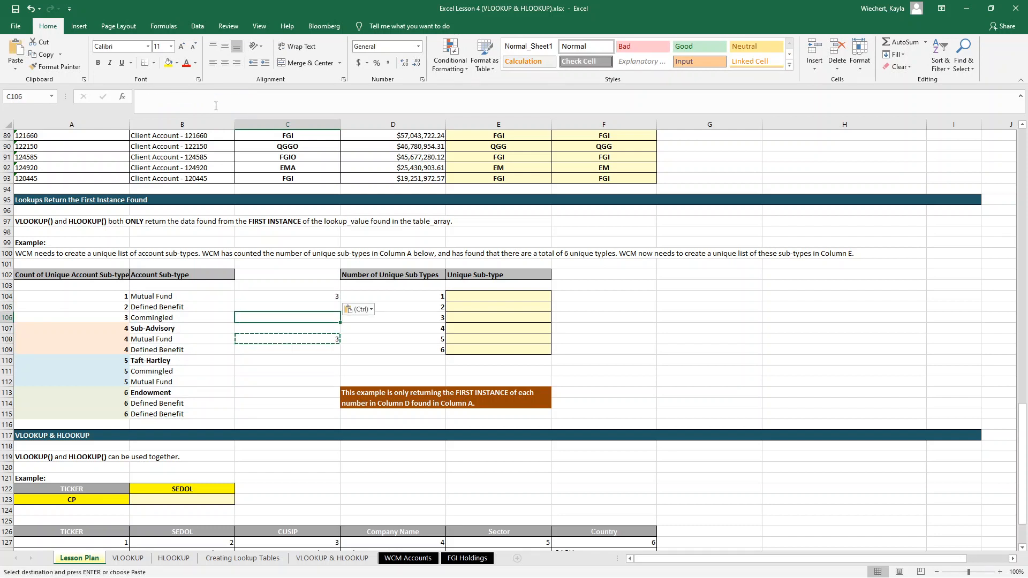
key(Up)
key(ctrl+v)
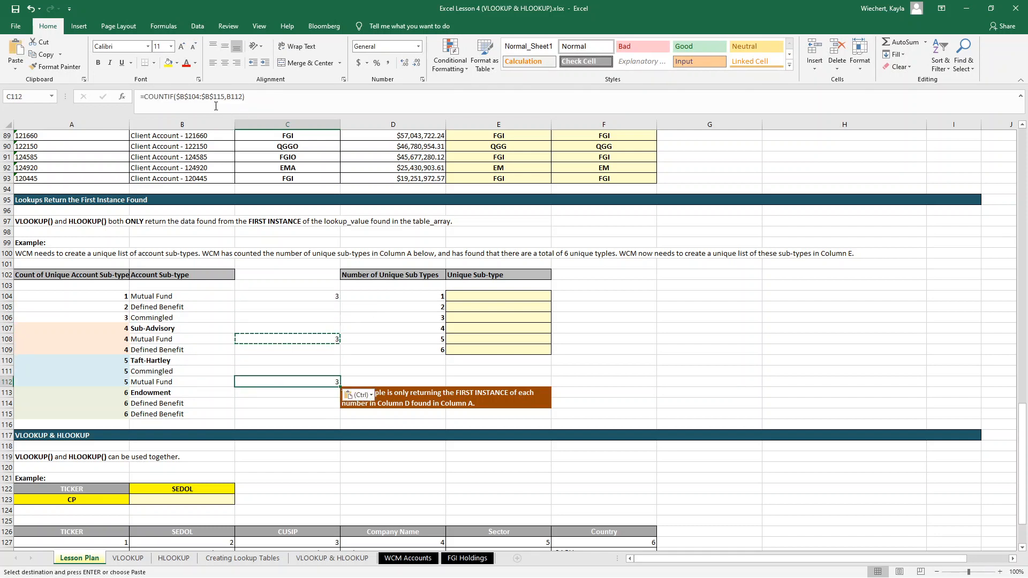
Change C104's COUNTIF range to the expanding range $B$104:$B104, leaving the end row relative
key(Up)
key(Up)
key(Up)
key(Up)
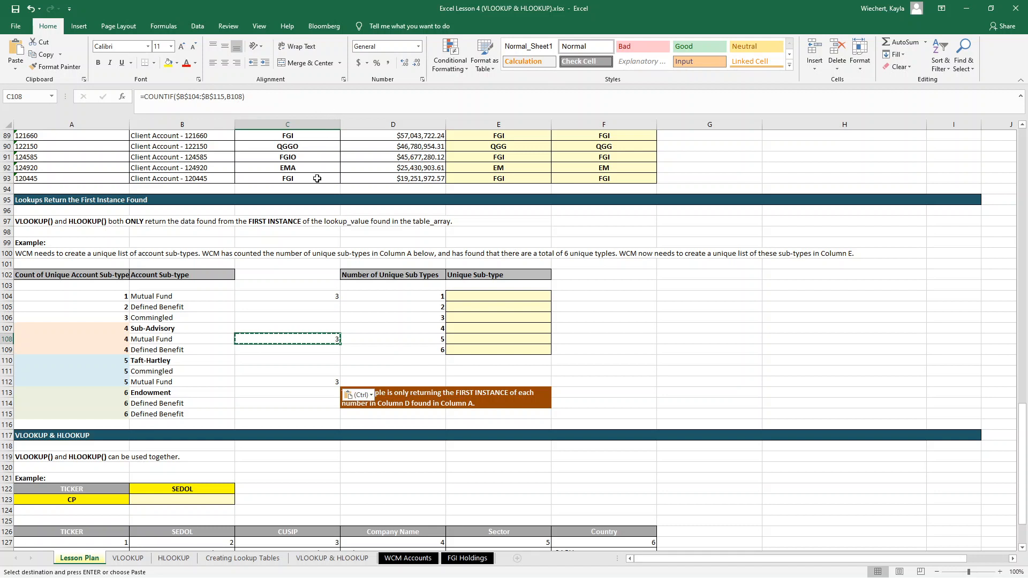
click(312, 299)
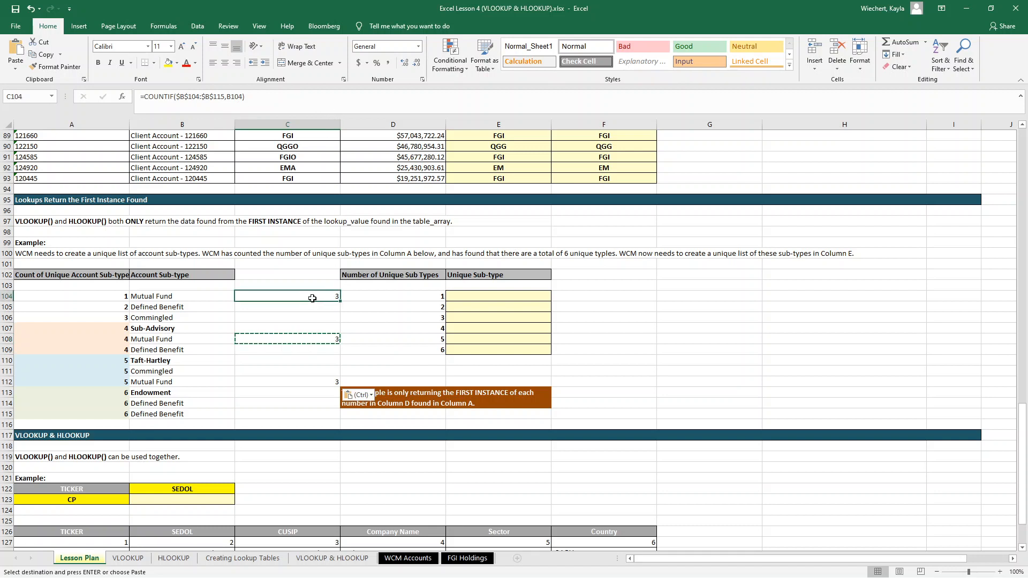
click(194, 96)
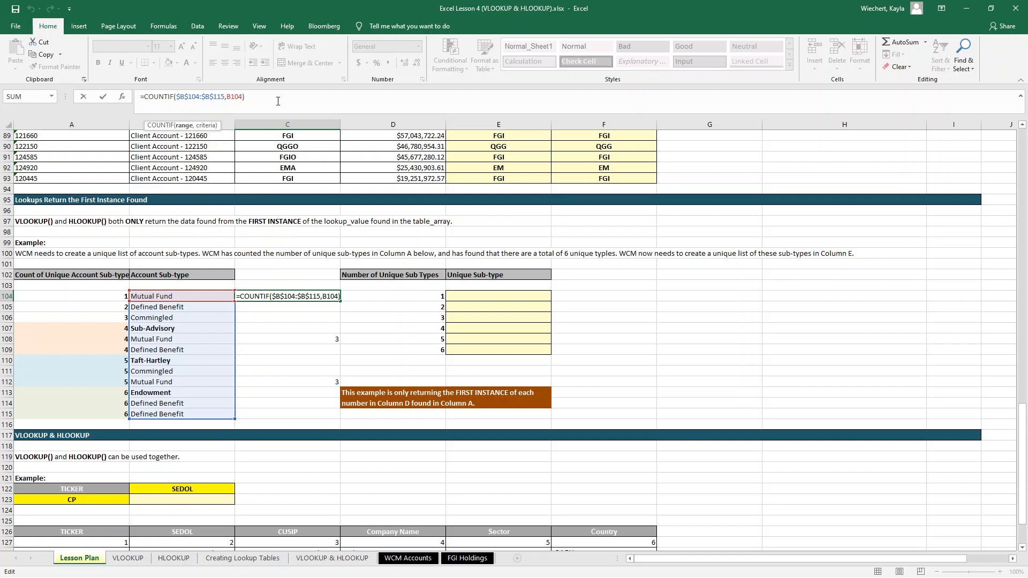
key(BackSpace)
key(Right)
key(BackSpace)
key(BackSpace)
text(04)
key(Return)
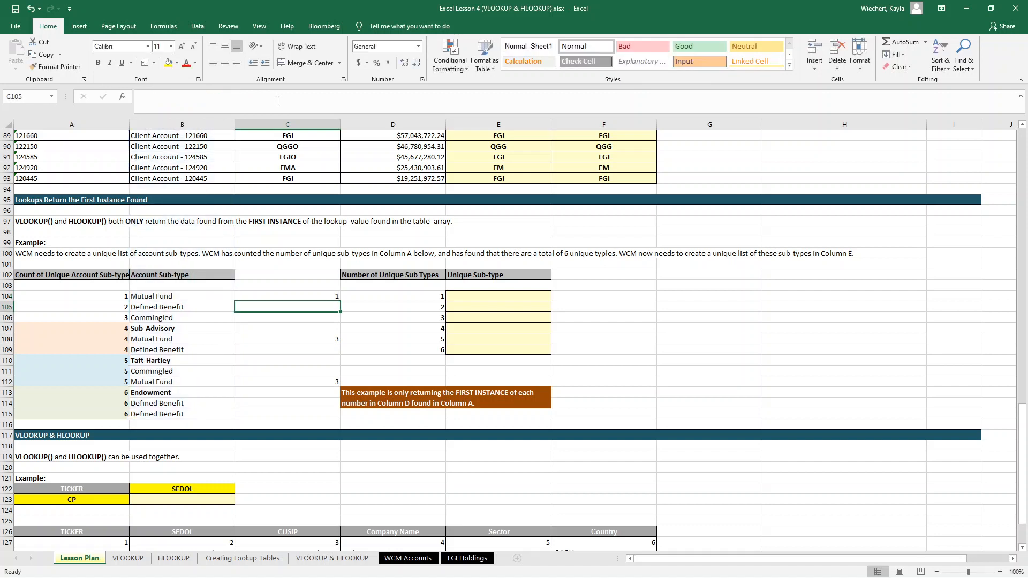
Copy the expanding-range COUNTIF formula from C104 over the formulas in C108 and C112
key(Up)
key(ctrl+c)
key(Down)
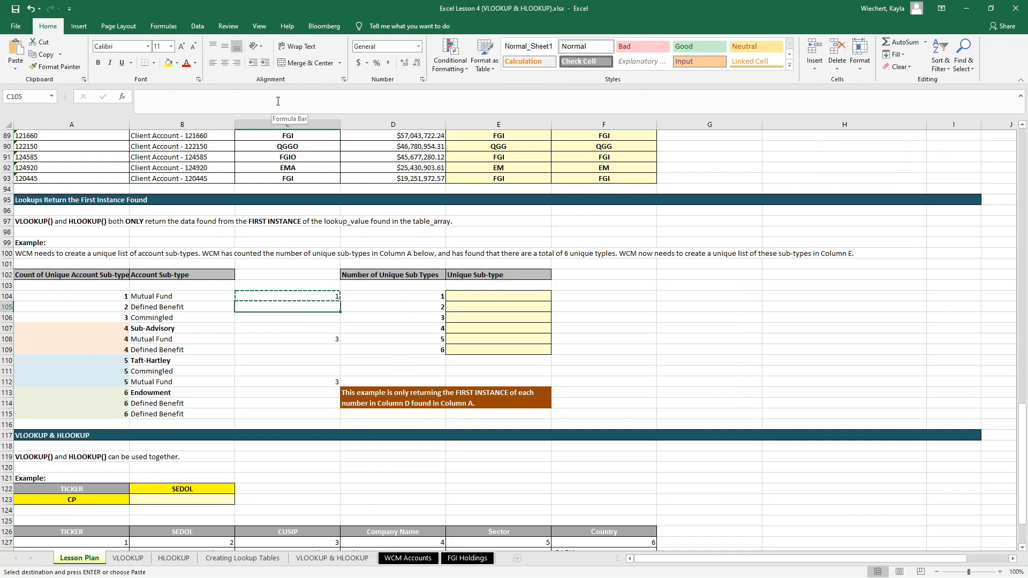
key(Down)
key(Down)
key(Down)
key(ctrl+v)
key(Down)
key(Down)
key(Down)
key(Down)
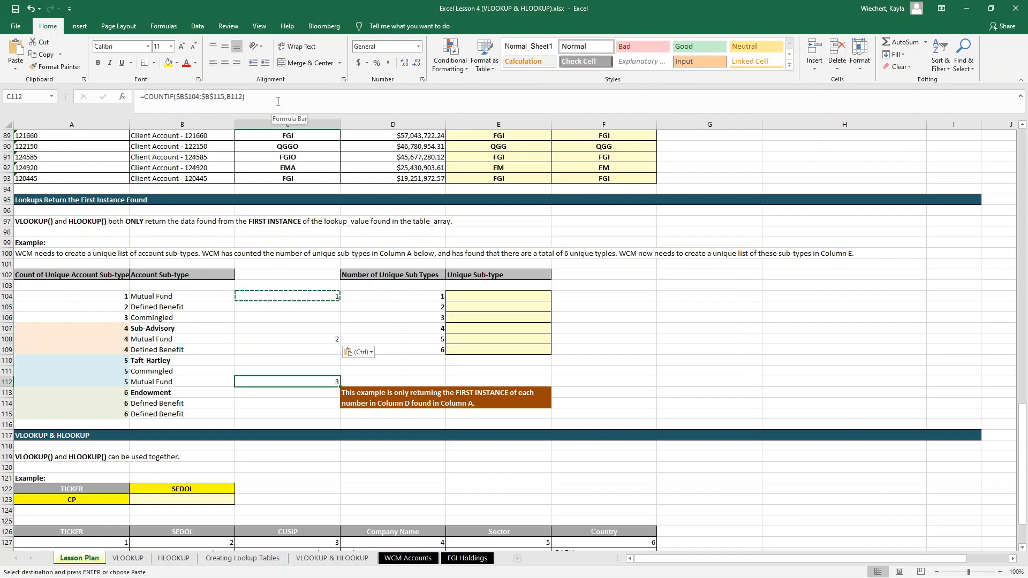
key(ctrl+v)
Examine the expanding range in C112's COUNTIF formula and compare it with C108
click(213, 97)
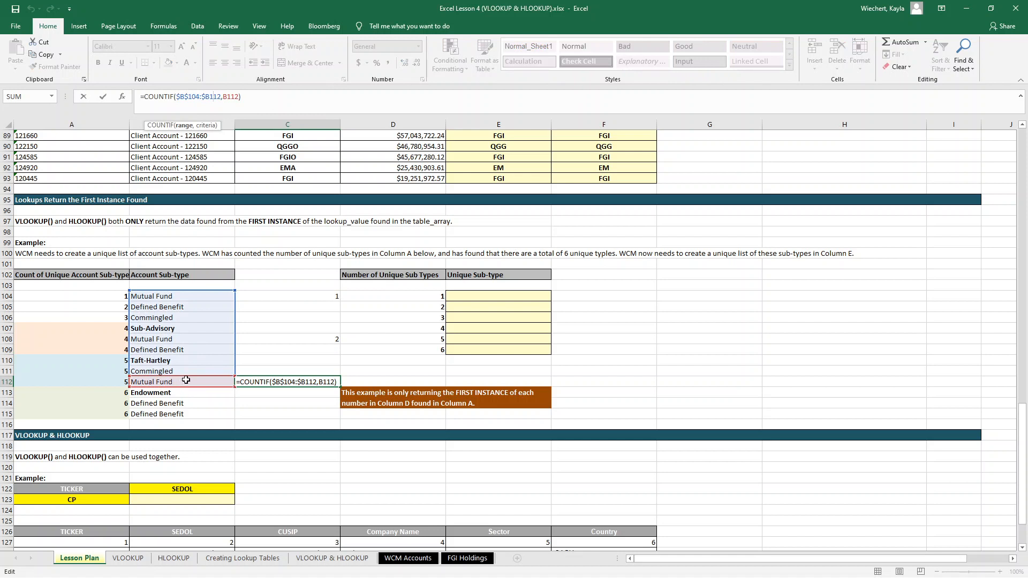
key(Escape)
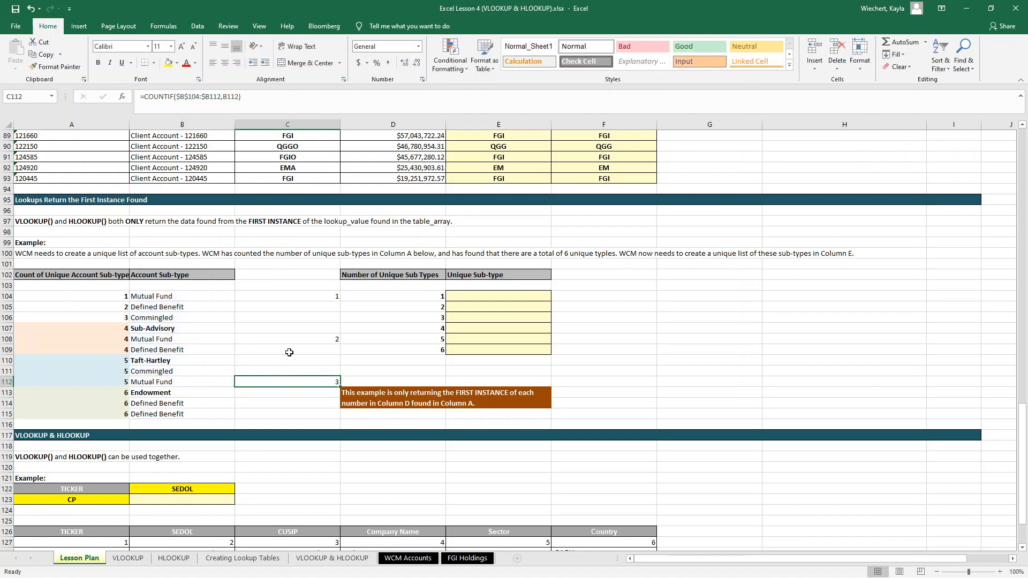
click(299, 339)
click(305, 383)
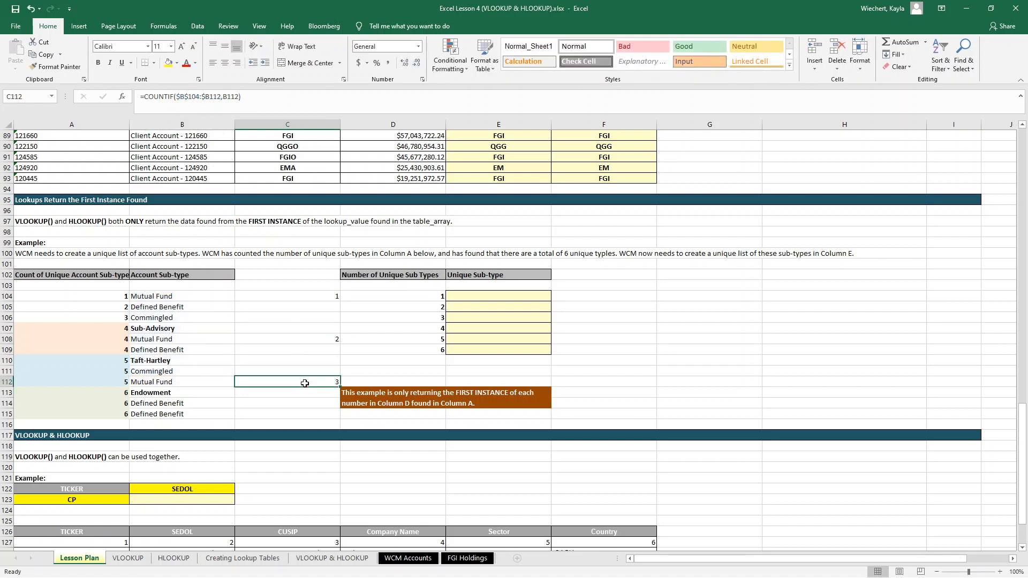
Clear the demonstration COUNTIF formulas from C104:C112
click(307, 298)
drag(310, 299, 307, 380)
key(Delete)
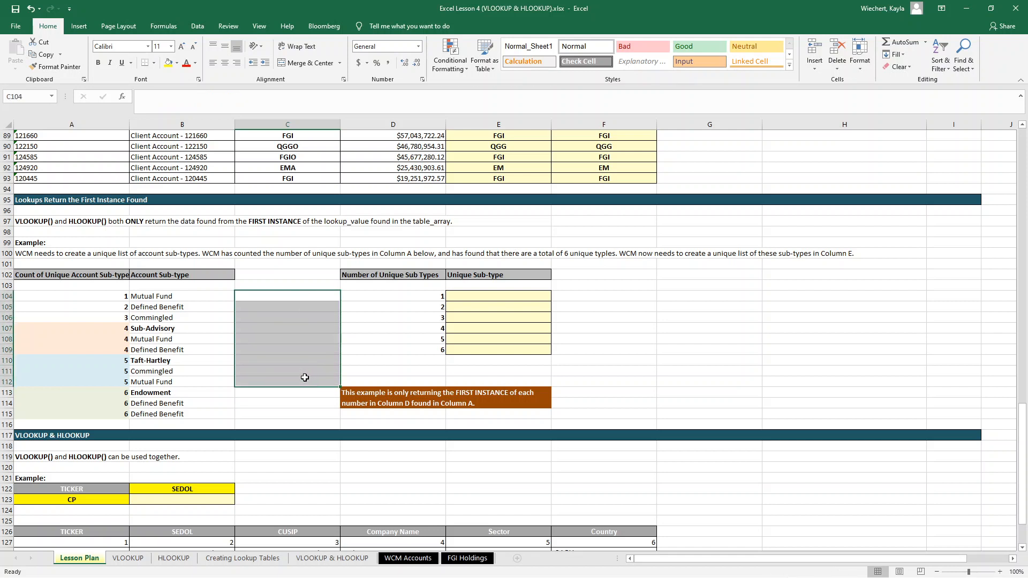
Examine the COUNTIFS logical test in the A107 running-count formula for Sub-Advisory
click(124, 326)
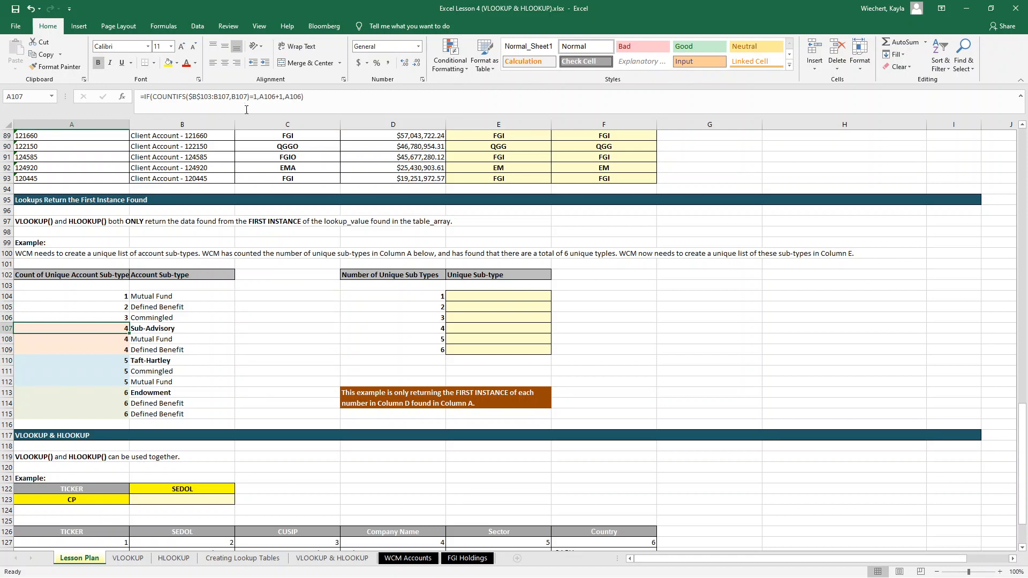
drag(257, 97, 157, 102)
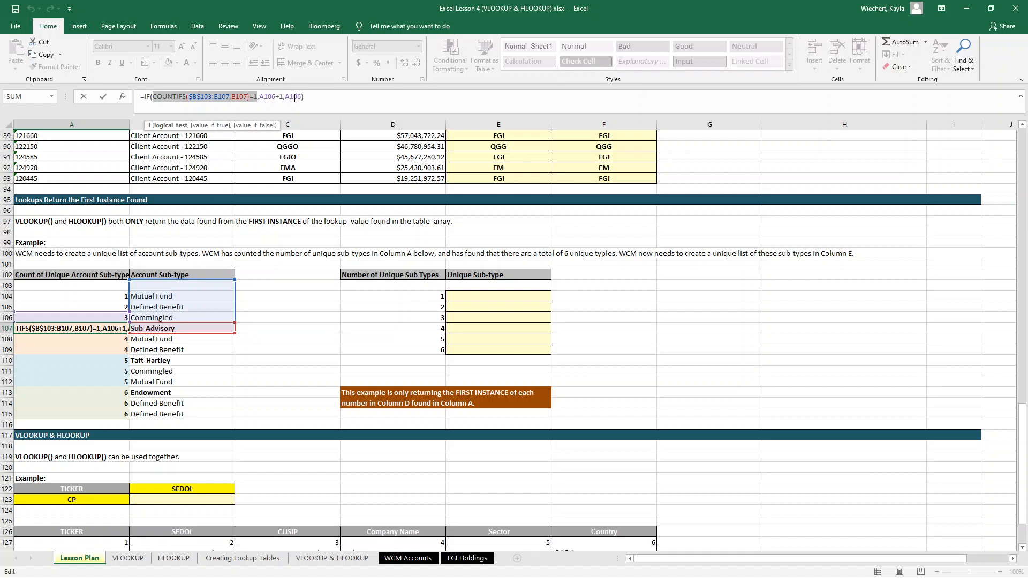
key(Escape)
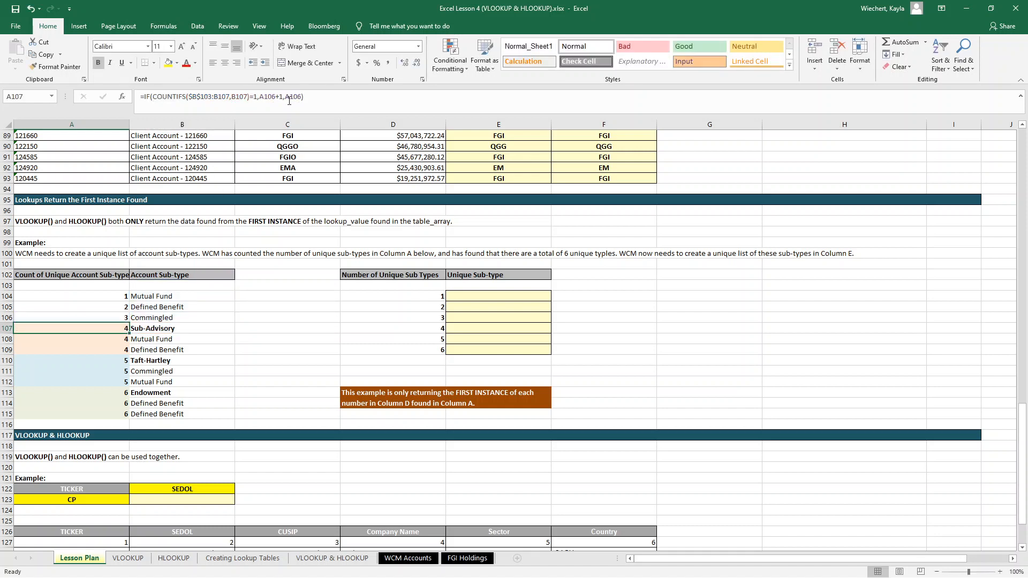
Examine the running-count formulas from A104 down to A115, noting where Taft-Hartley and Endowment first occur
click(111, 300)
key(Down)
key(Down)
key(Down)
key(Down)
key(Down)
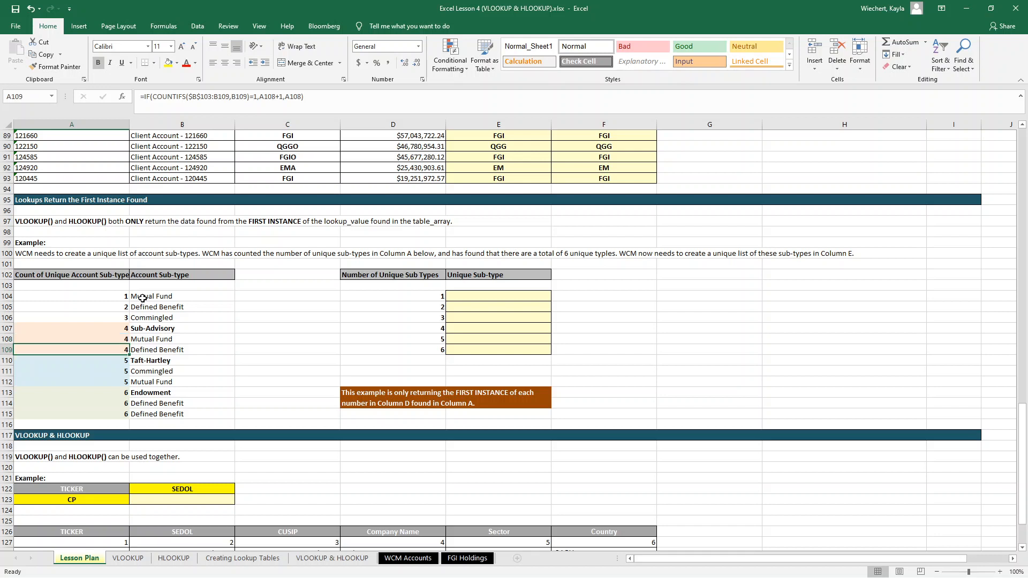
key(Down)
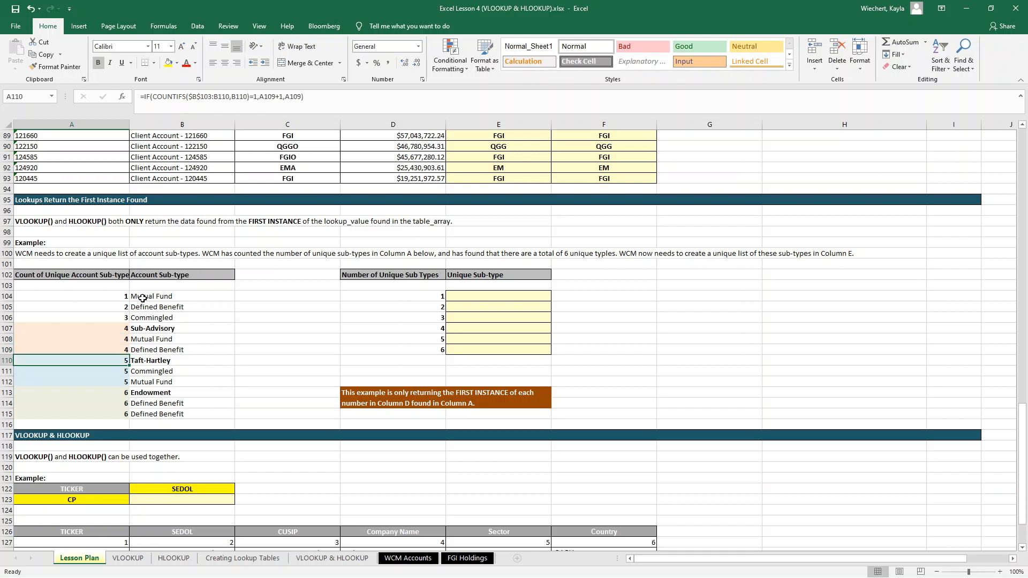
key(Right)
key(Left)
key(Down)
key(Down)
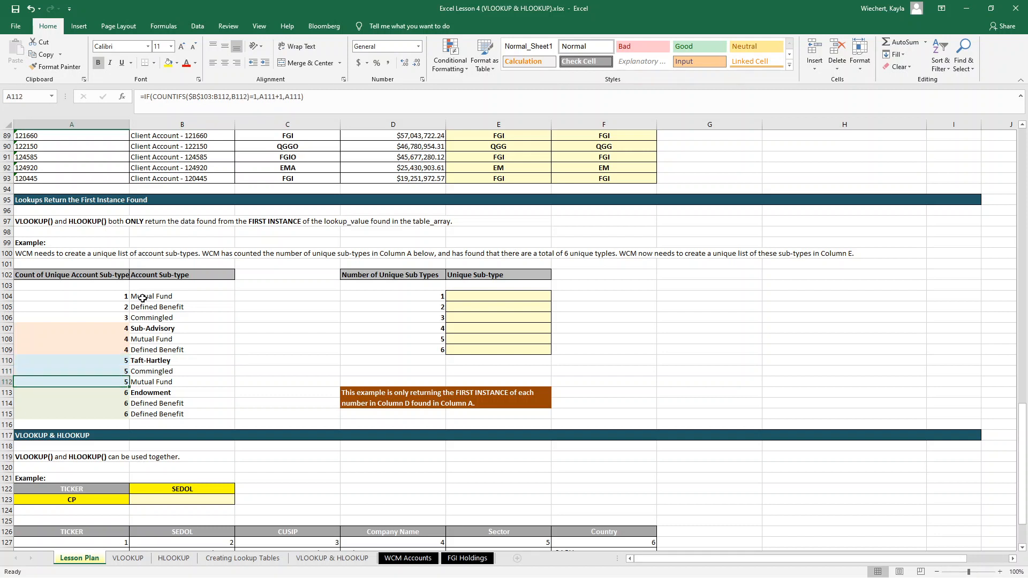
key(Down)
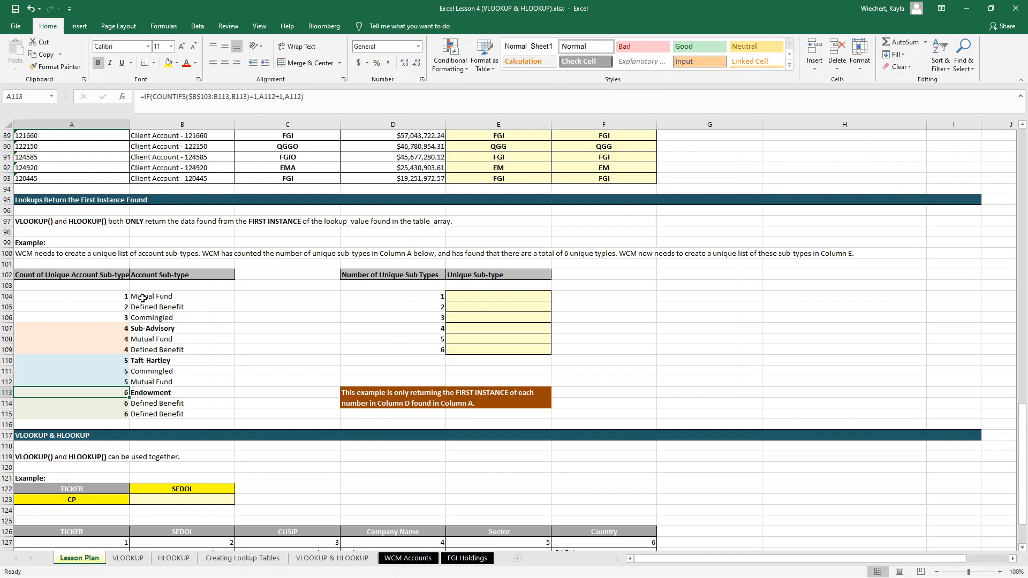
key(Down)
key(Down)
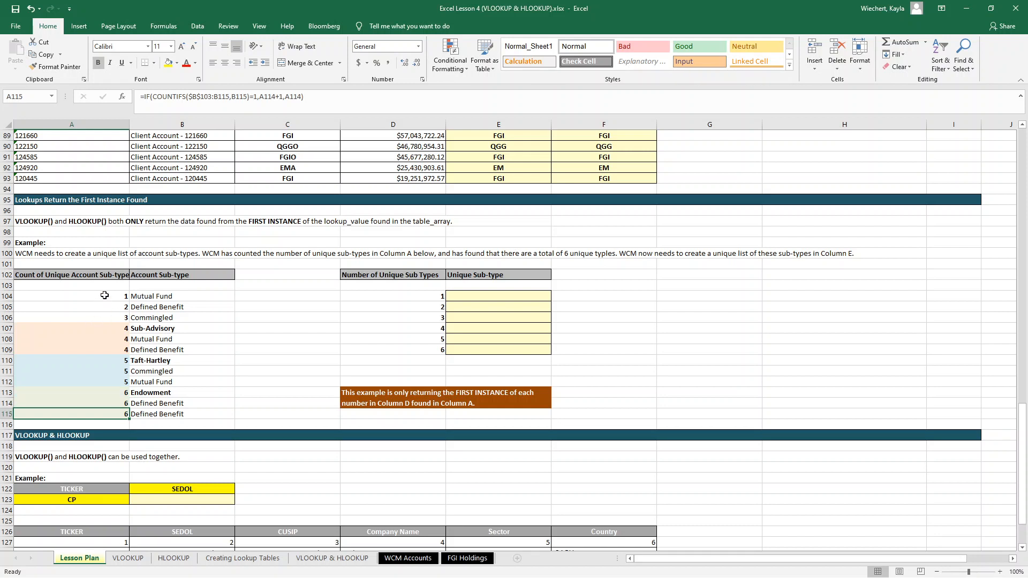
Enter a VLOOKUP in E104 that looks up D104 in $A$104:$B$115, returning column 2 with exact match 0
drag(101, 296, 113, 410)
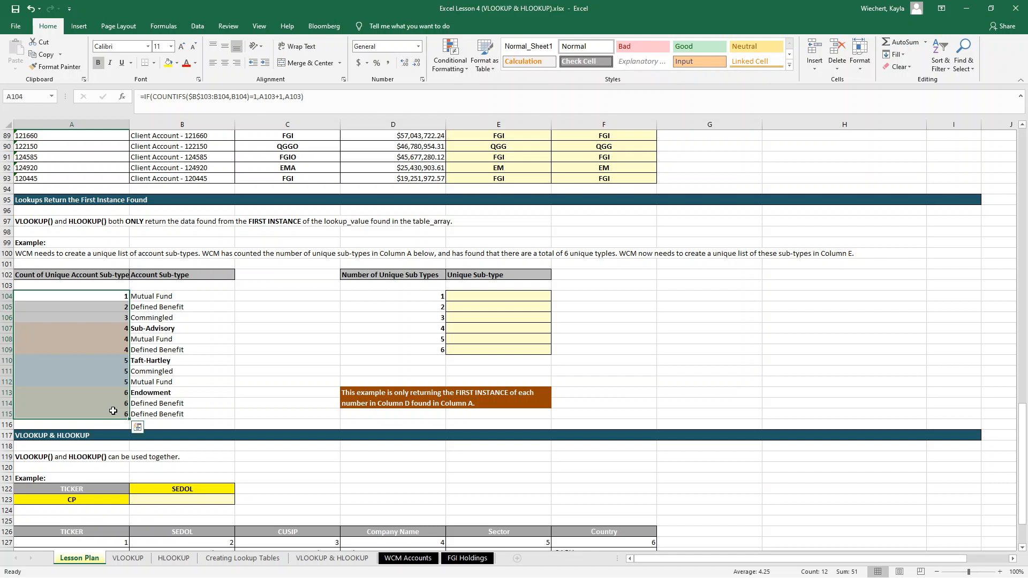
shift+click(187, 417)
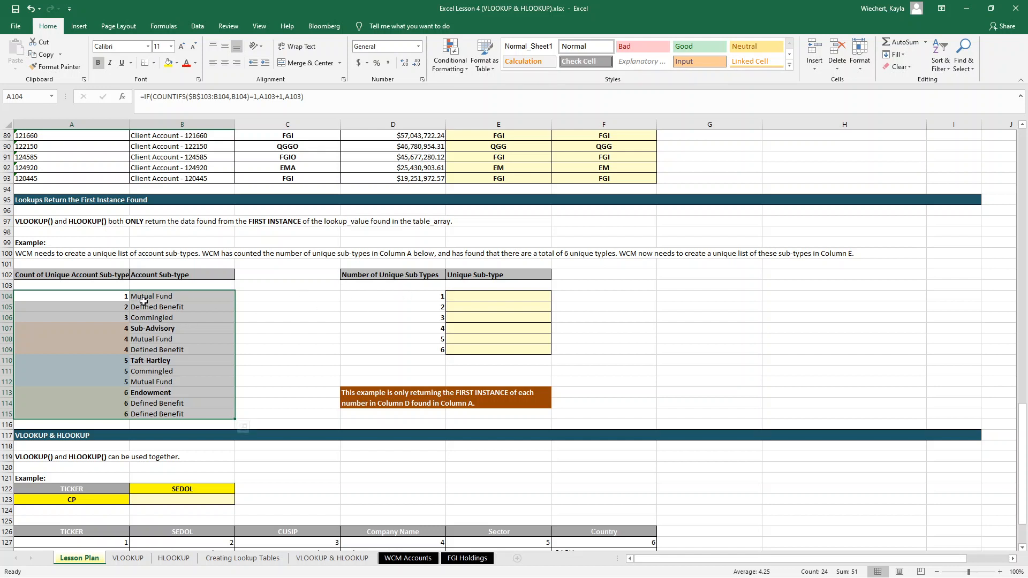
click(474, 297)
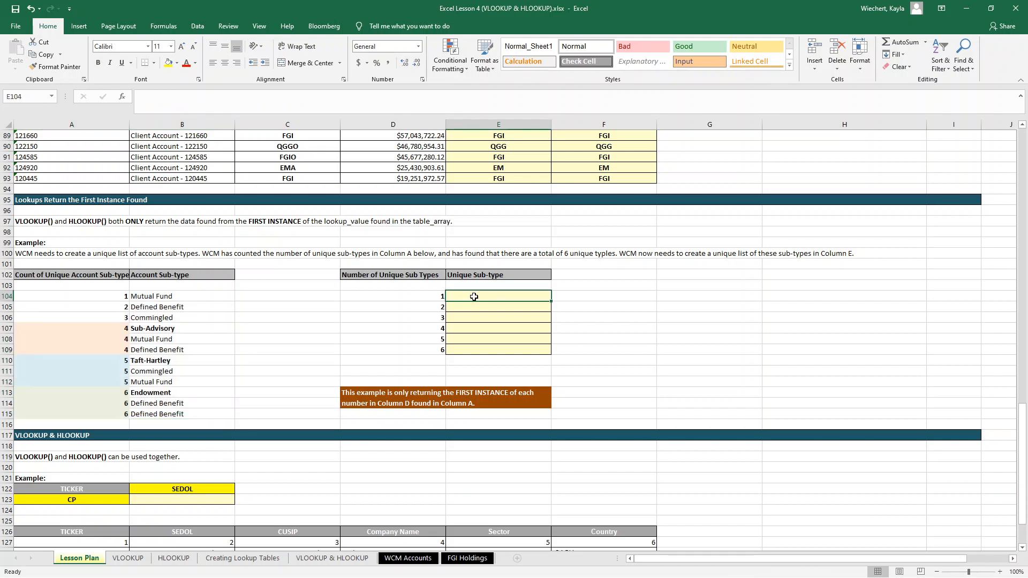
text(=)
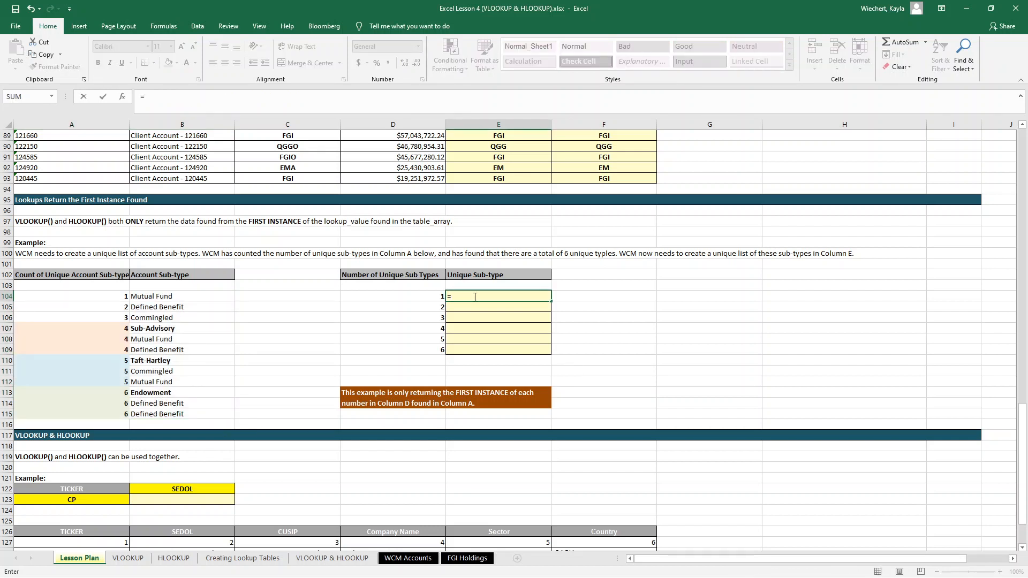
text(vlookup()
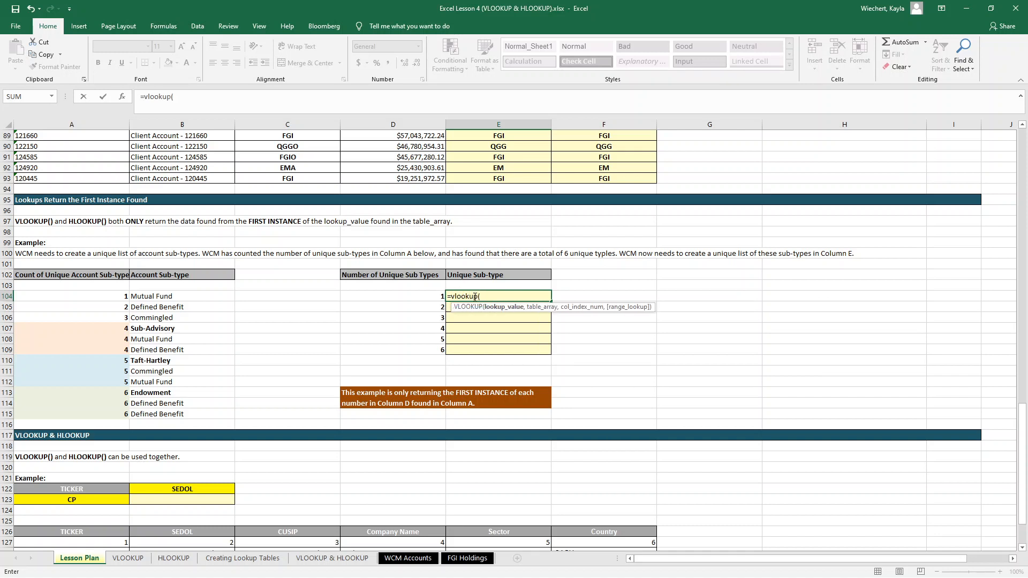
key(Left)
text(,)
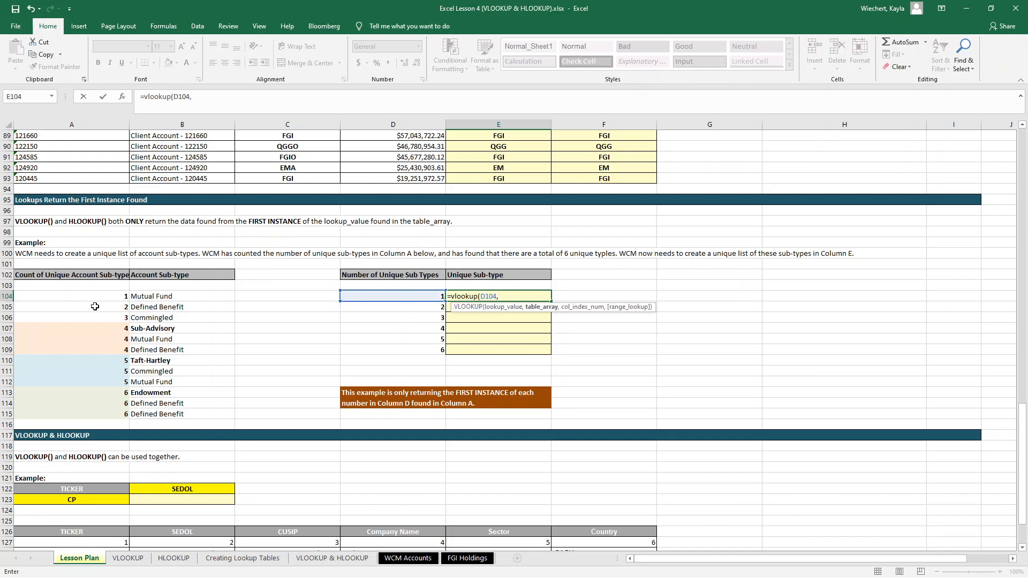
drag(92, 297, 167, 414)
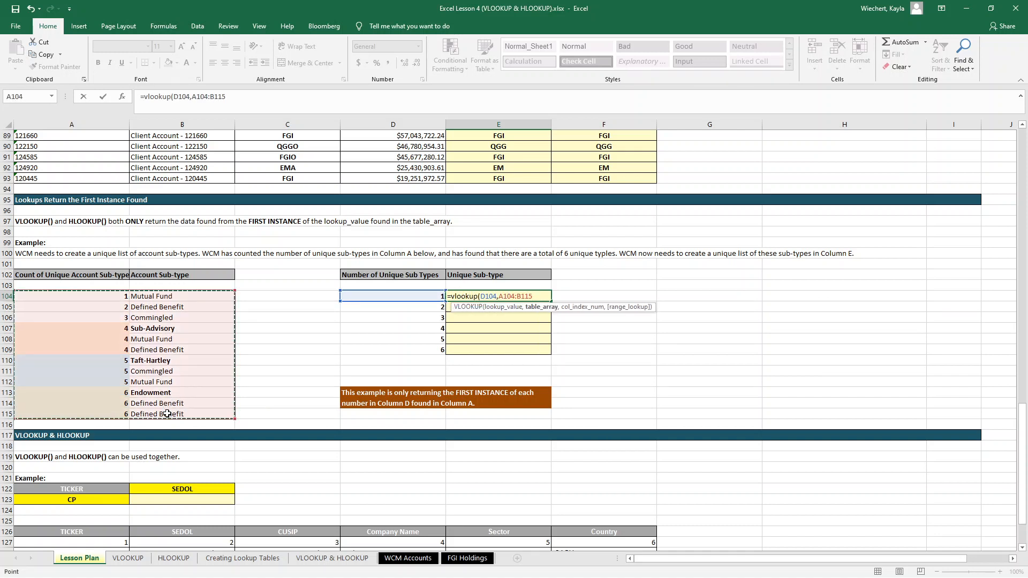
key(F4)
text(,2,)
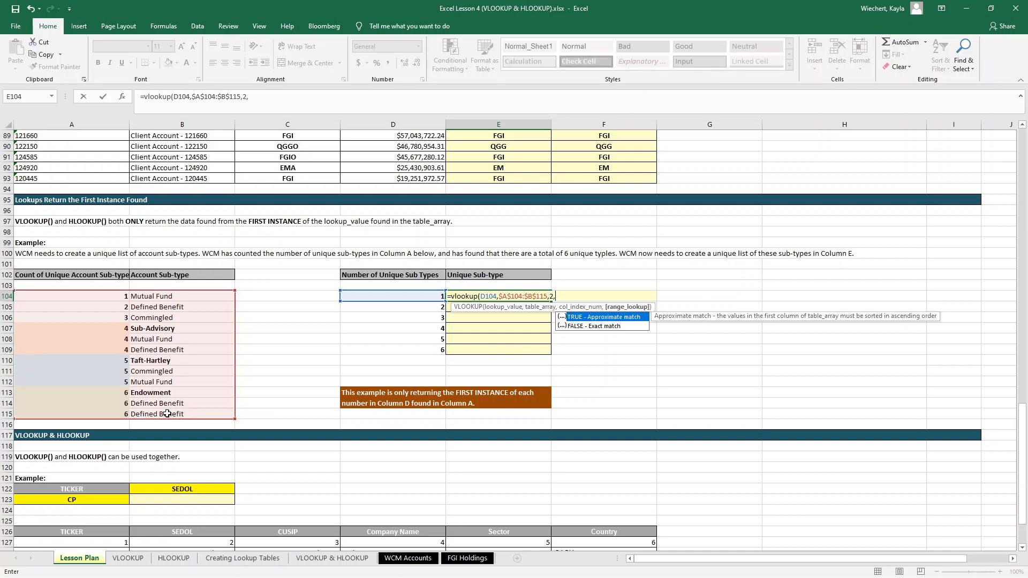
text(0)
key(Return)
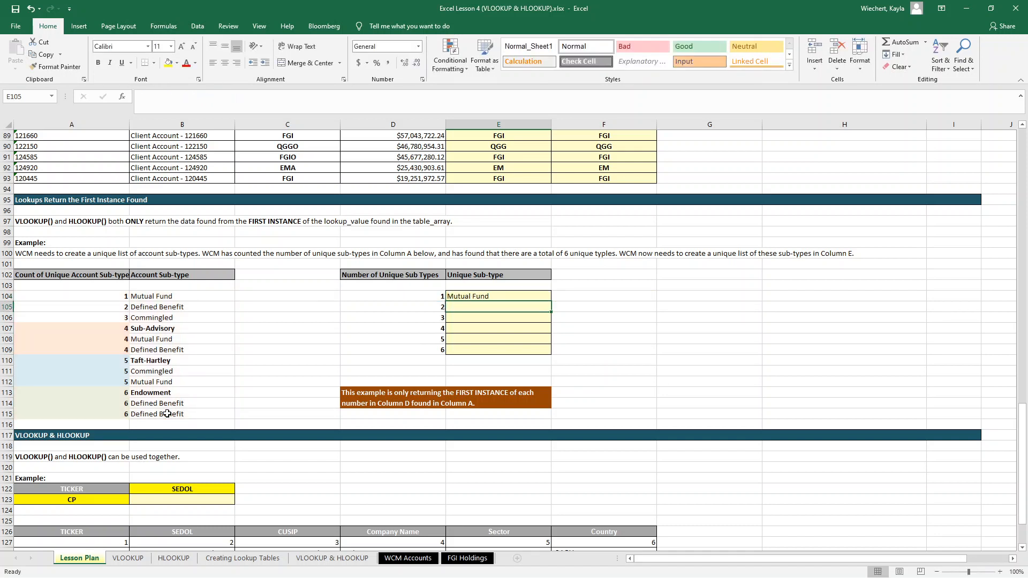
Copy the E104 VLOOKUP formula down through E105:E109 to fill the Unique Sub-type list
key(Up)
key(ctrl+c)
key(Down)
key(ctrl+v)
key(Down)
key(ctrl+v)
key(Down)
key(ctrl+v)
key(Down)
key(ctrl+v)
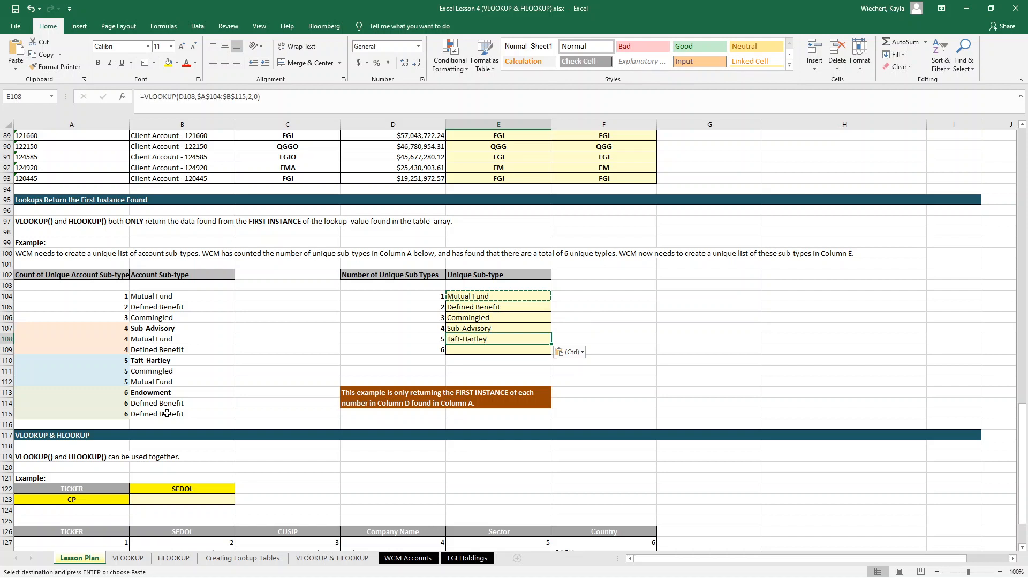
key(Down)
key(ctrl+v)
key(Up)
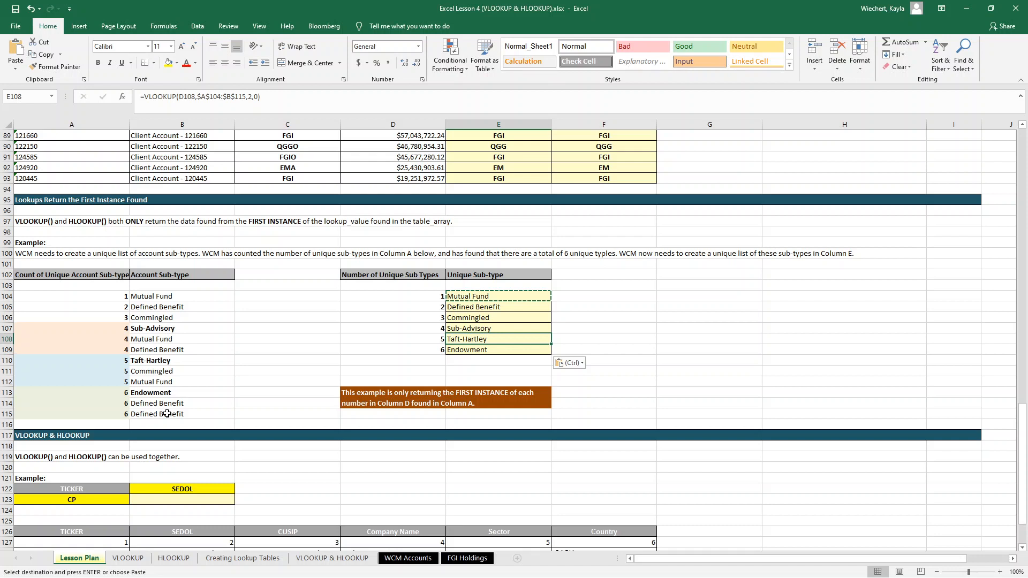
Compare the numbered unique sub-type list in D104:E109 with the running counts and sub-types in A104:B115
click(422, 306)
click(421, 296)
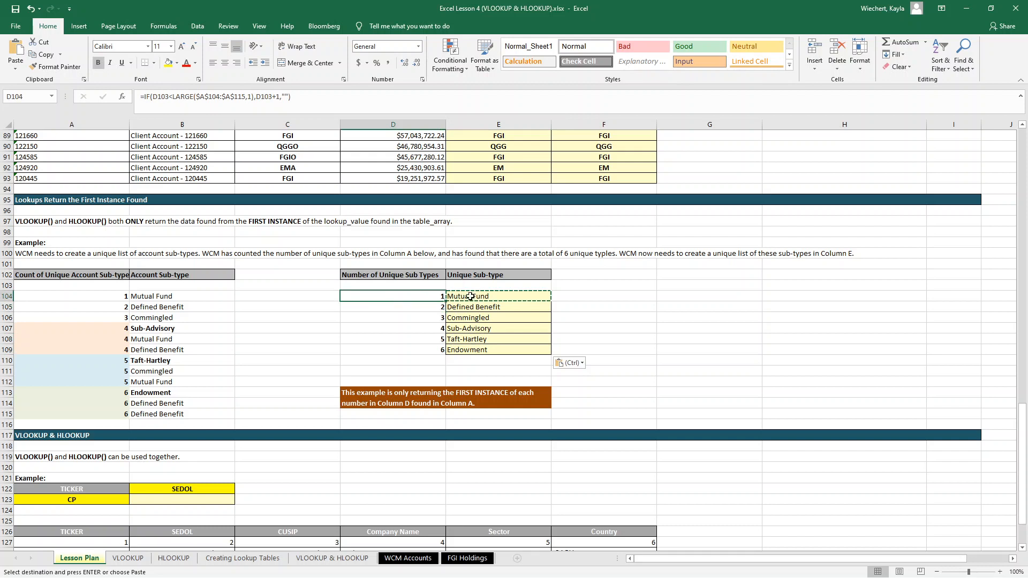
drag(470, 296, 483, 351)
click(412, 351)
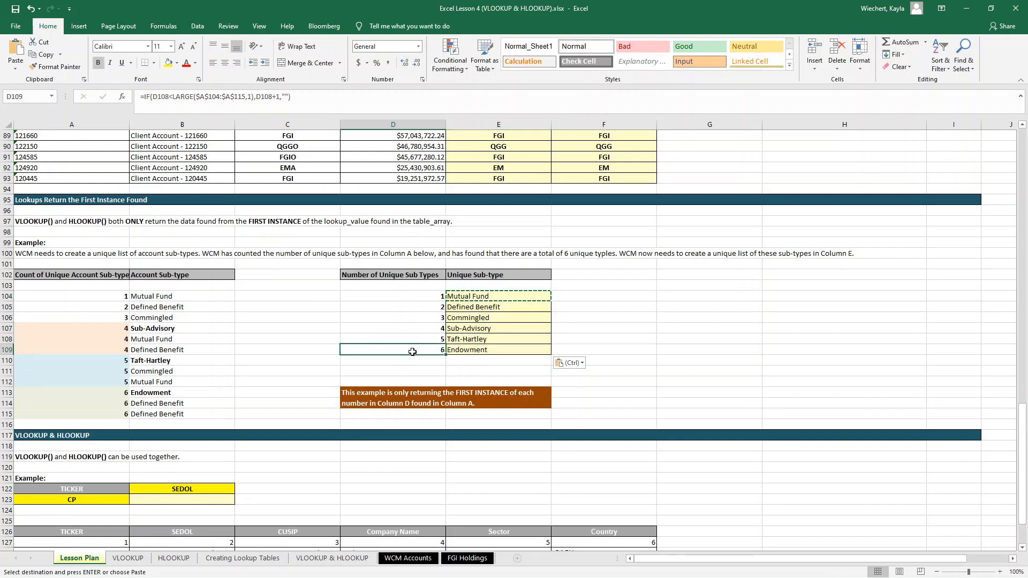
drag(83, 298, 170, 414)
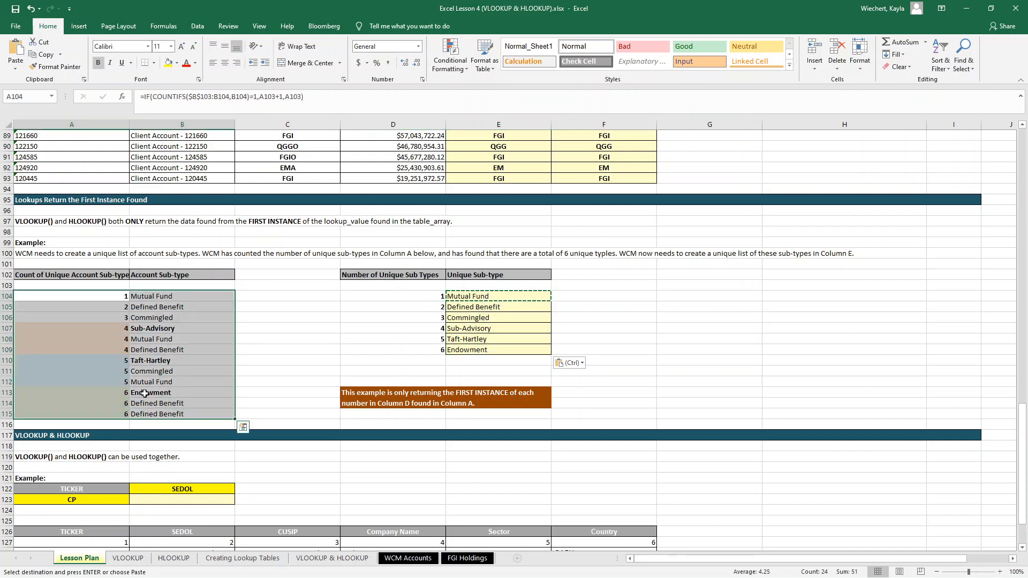
click(102, 331)
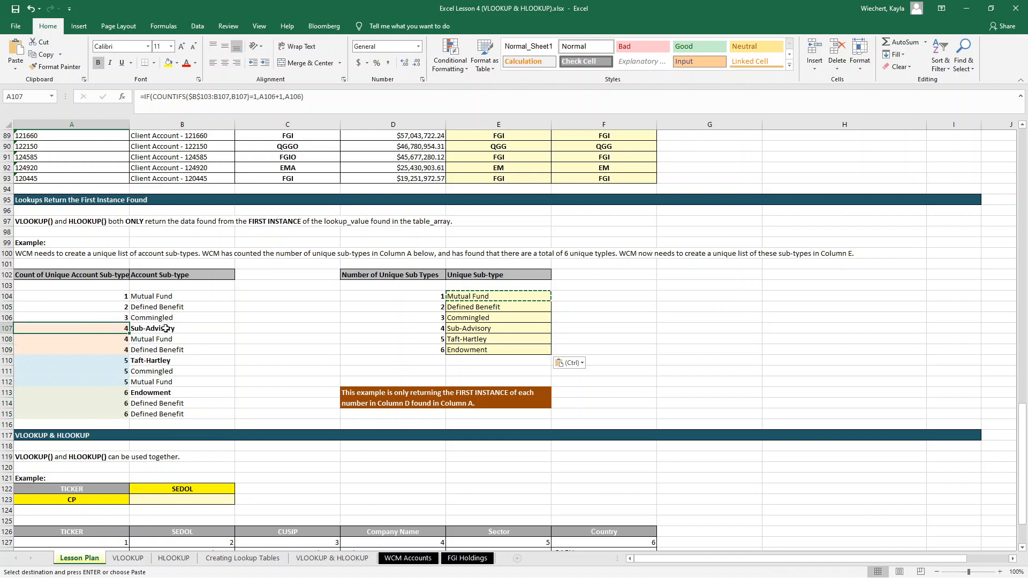
drag(416, 296, 492, 352)
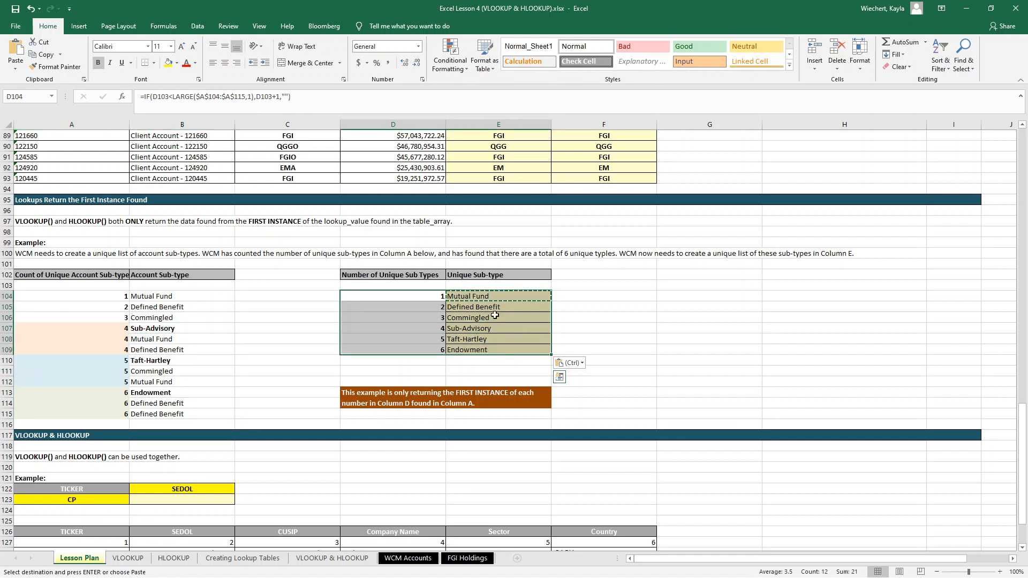
click(486, 303)
drag(486, 302, 487, 352)
click(181, 336)
click(169, 309)
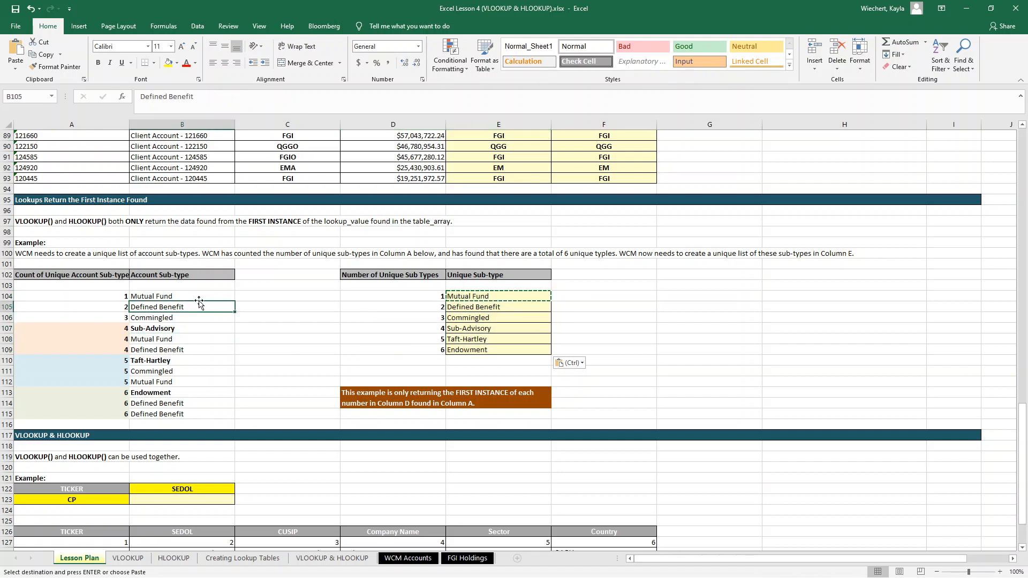
Copy the account sub-types from B104:B115 into column F starting at F104
click(227, 299)
key(ctrl+shift+Down)
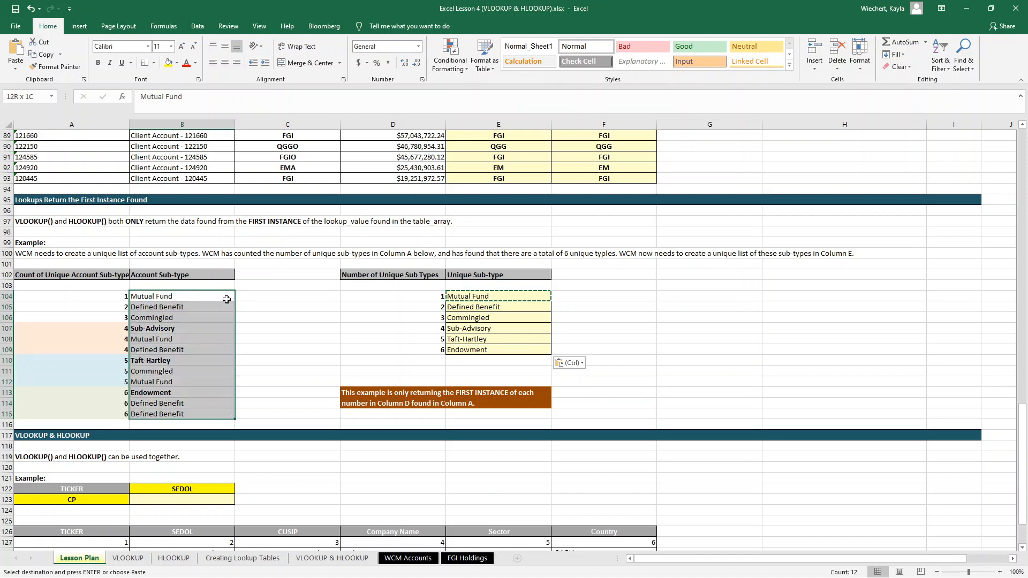
key(ctrl+c)
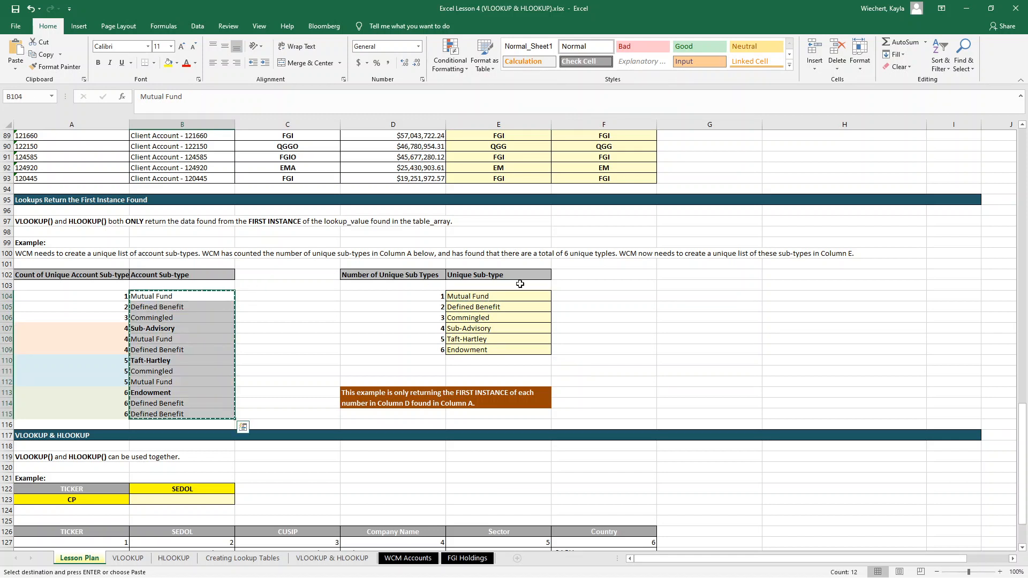
click(624, 297)
key(ctrl+v)
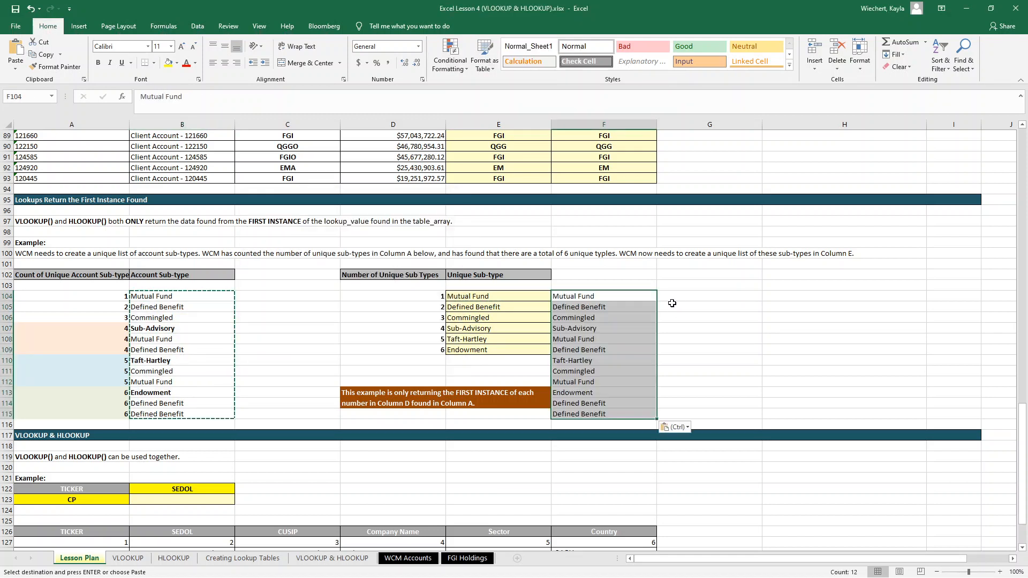
Remove duplicates from the copied sub-types in F104:F115, continuing with the current selection only
click(196, 31)
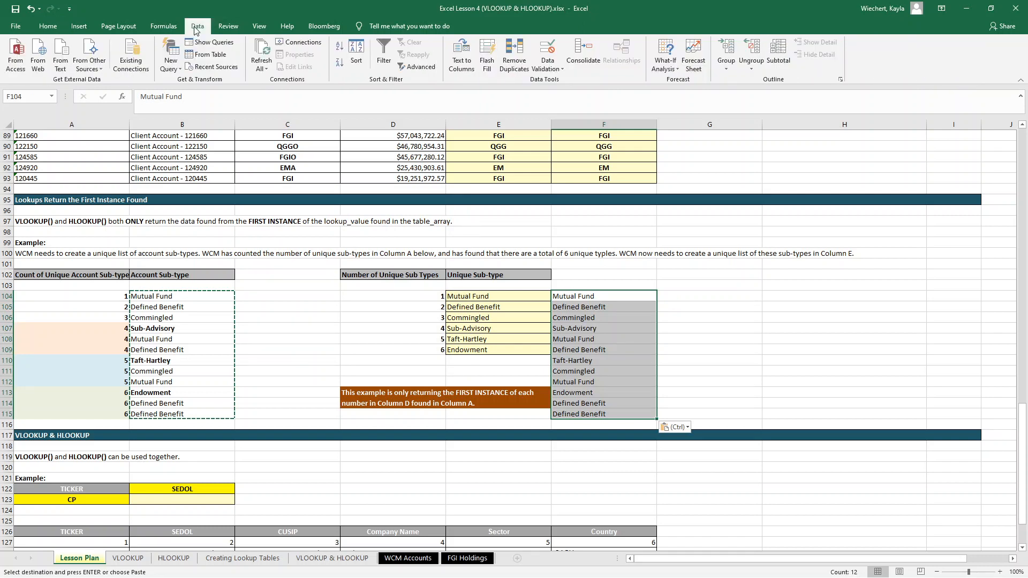
click(519, 55)
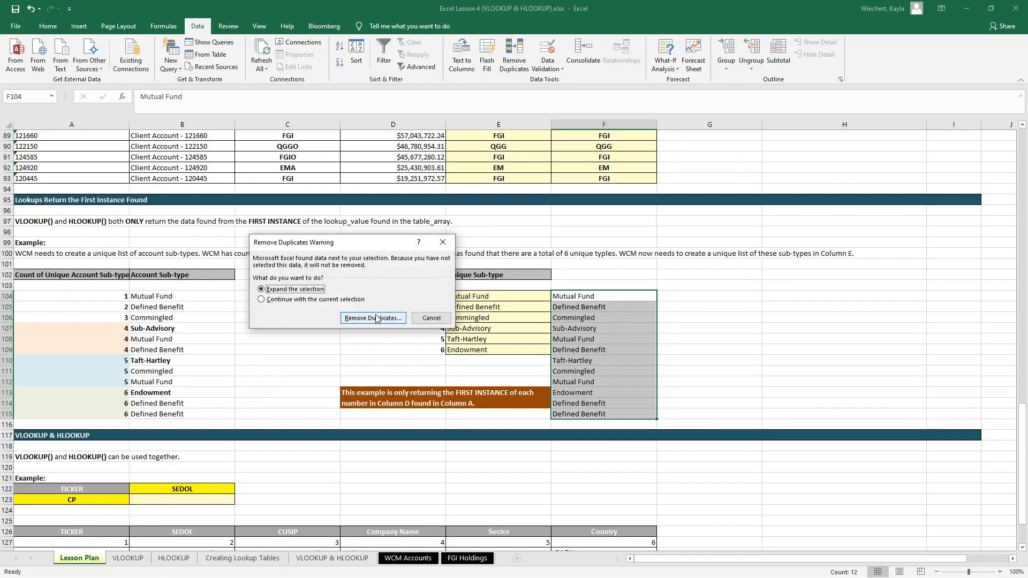
click(310, 299)
click(350, 316)
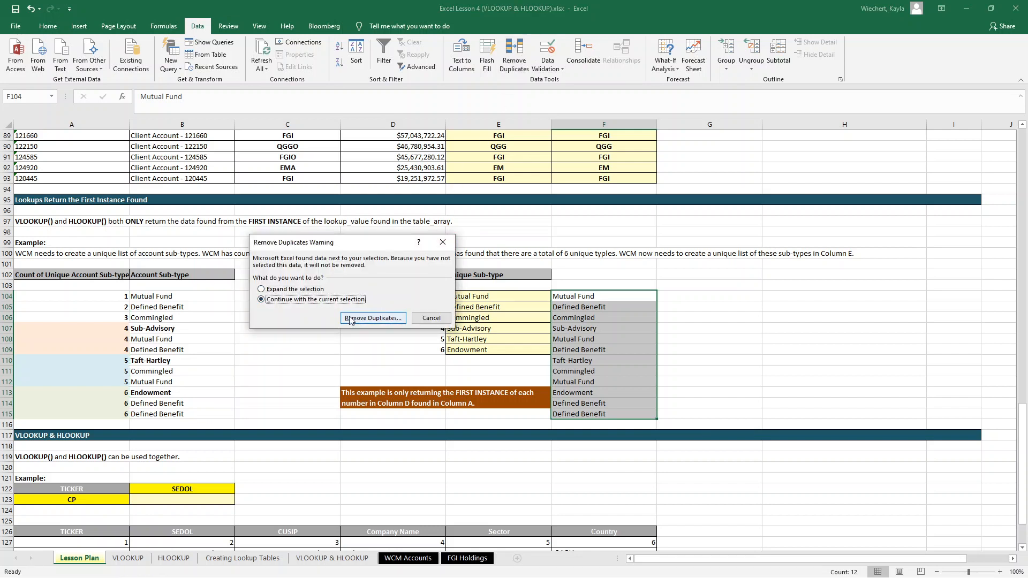
click(400, 351)
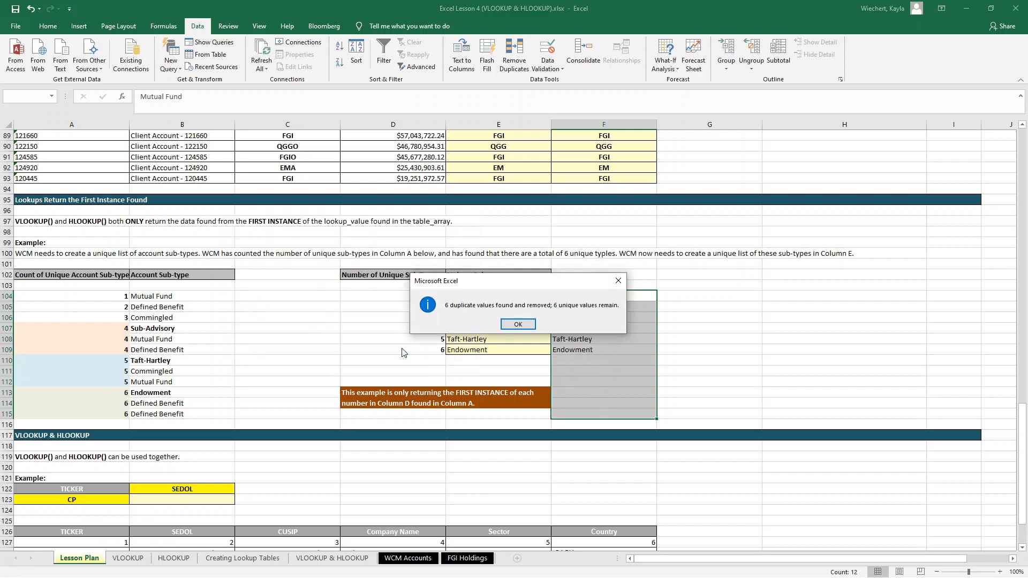
click(515, 324)
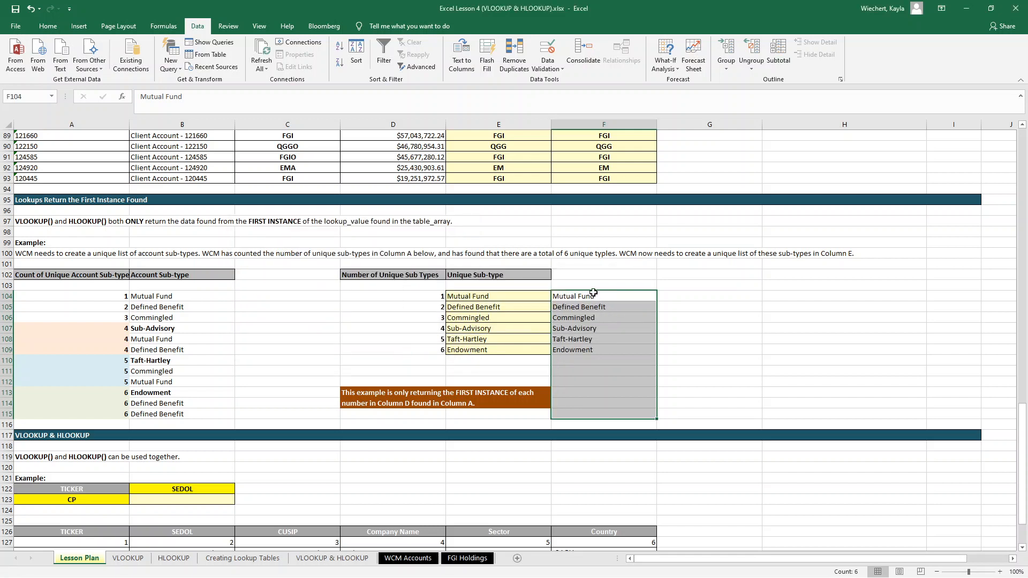
drag(593, 296, 601, 348)
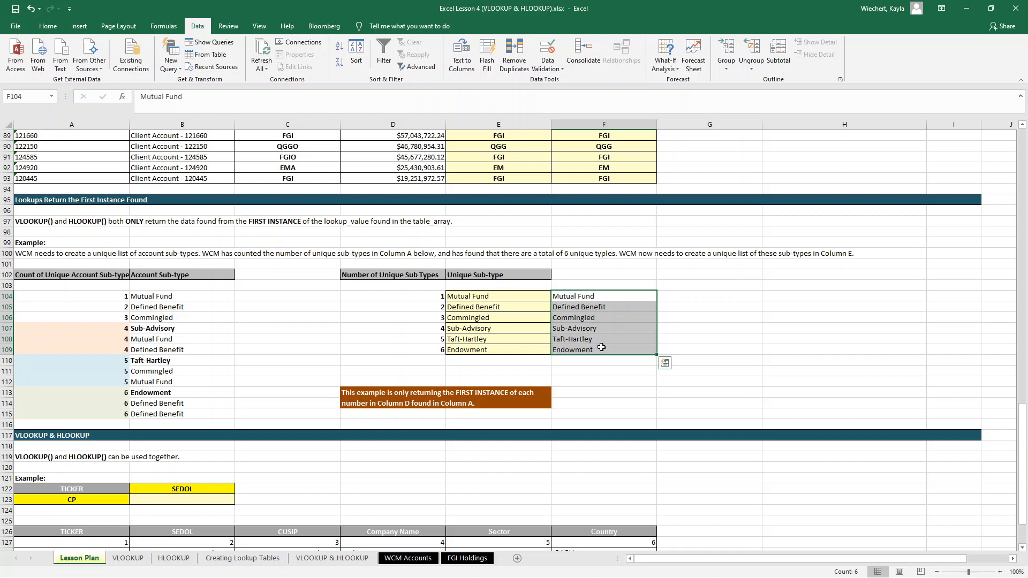
Clear the deduplicated demonstration list from F104:F109
drag(87, 300, 154, 425)
drag(611, 296, 613, 349)
key(Delete)
click(286, 404)
Examine the VLOOKUP & HLOOKUP example: the lookup table A126:F133, its column numbers in row 127, and the ticker cell A123
scroll(285, 408, down, 1)
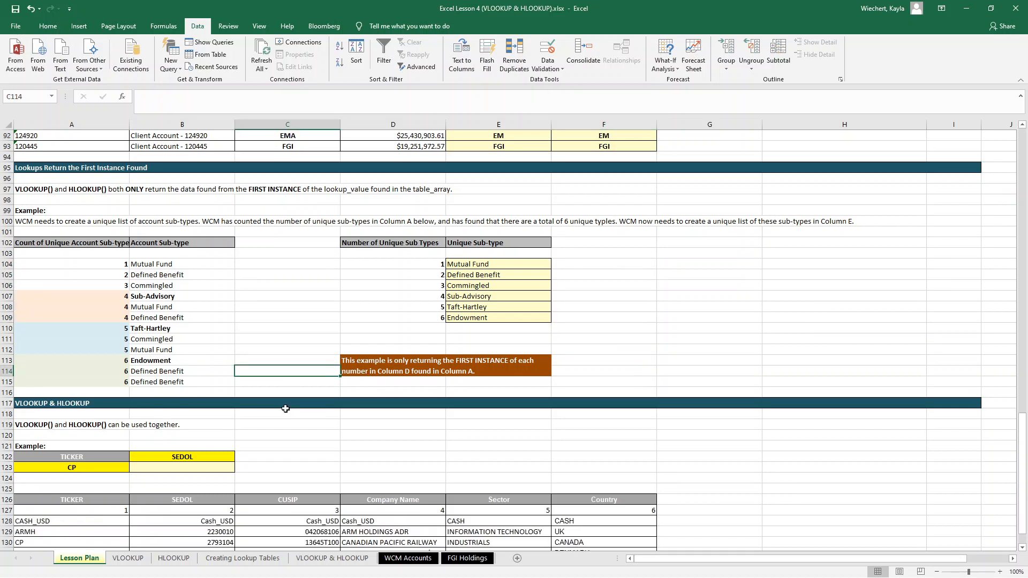
scroll(285, 409, down, 2)
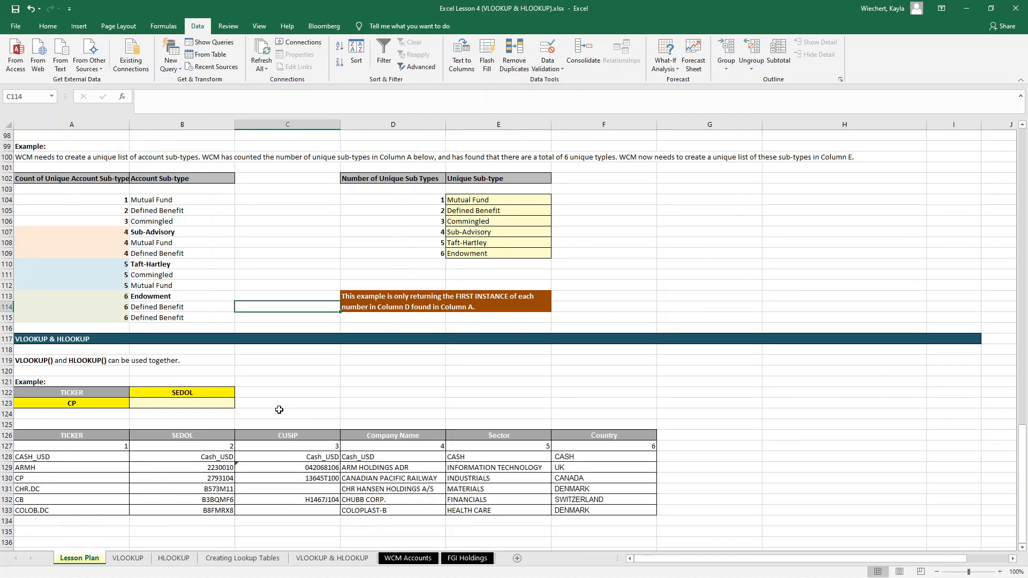
scroll(275, 412, down, 2)
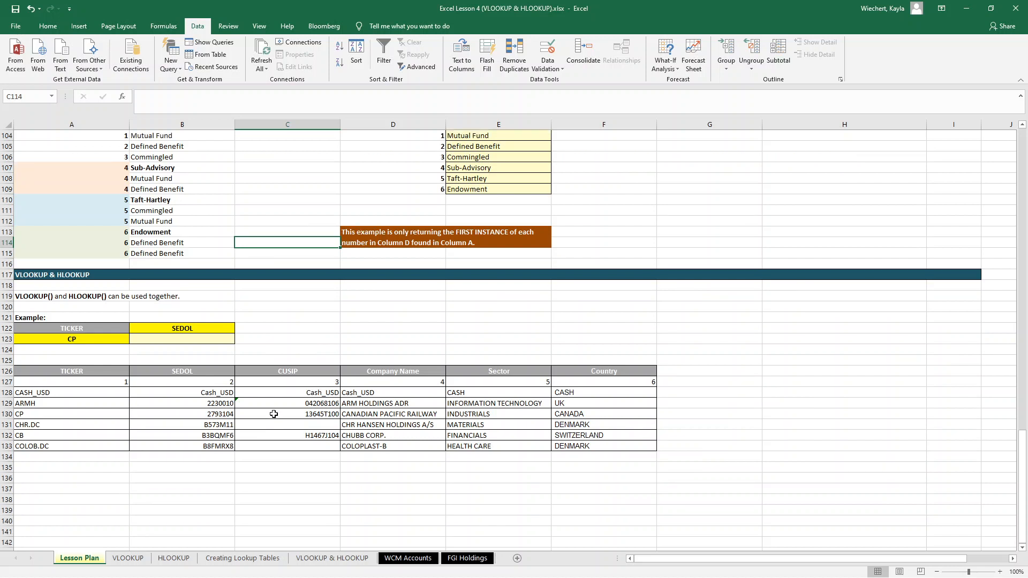
scroll(274, 413, down, 1)
click(46, 337)
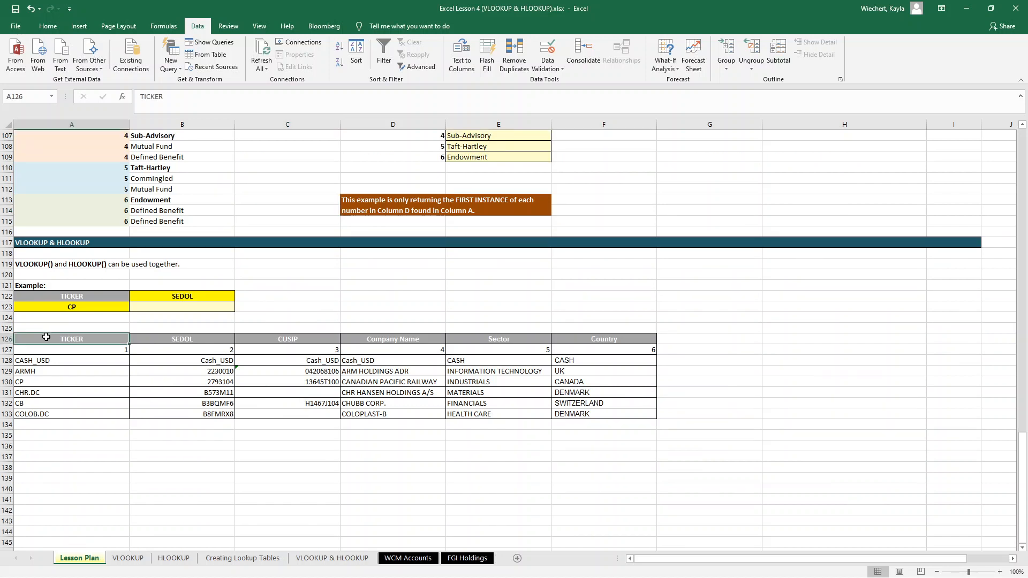
drag(46, 336, 582, 415)
click(72, 352)
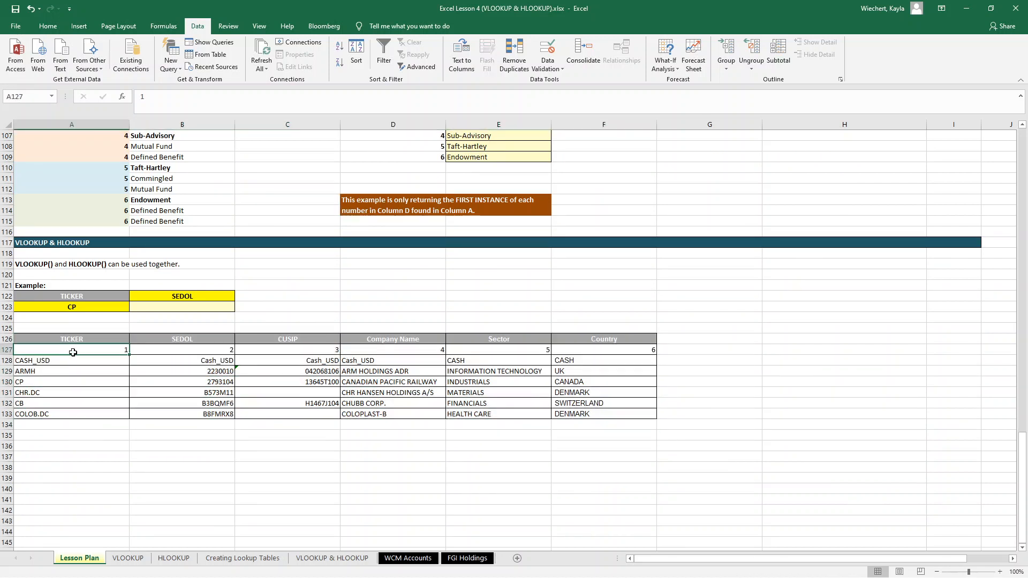
drag(73, 351, 598, 351)
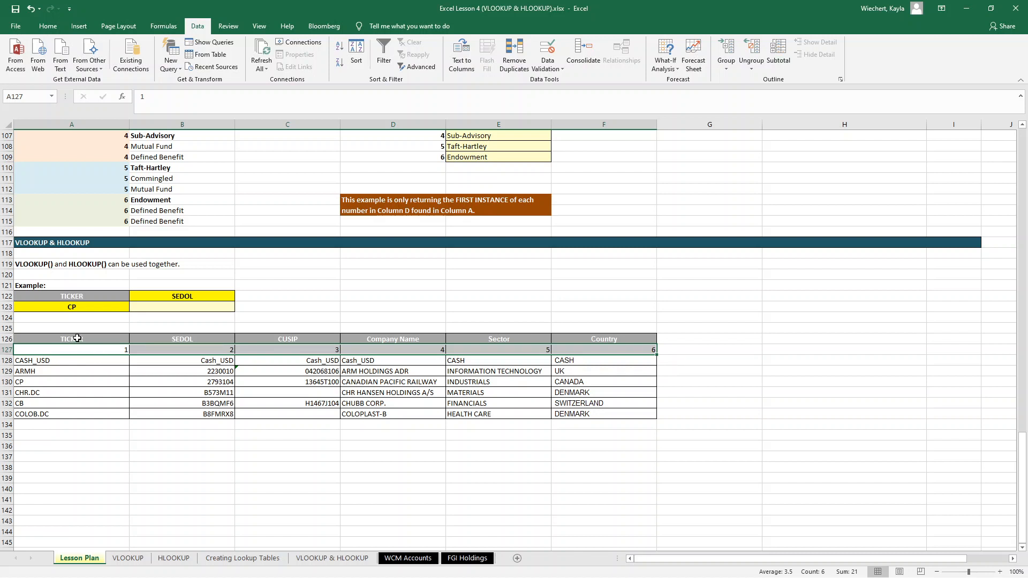
drag(77, 339, 619, 412)
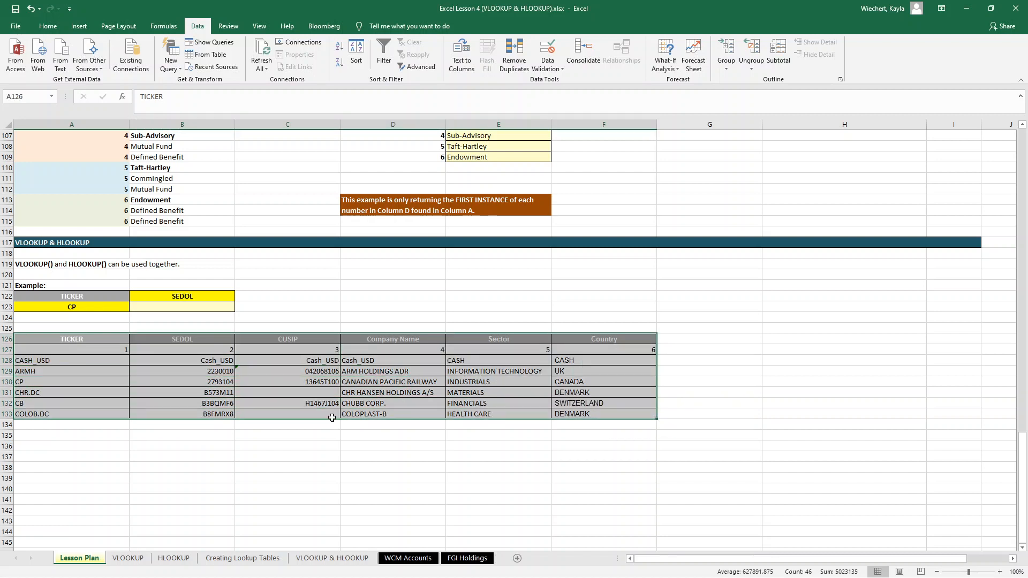
click(299, 435)
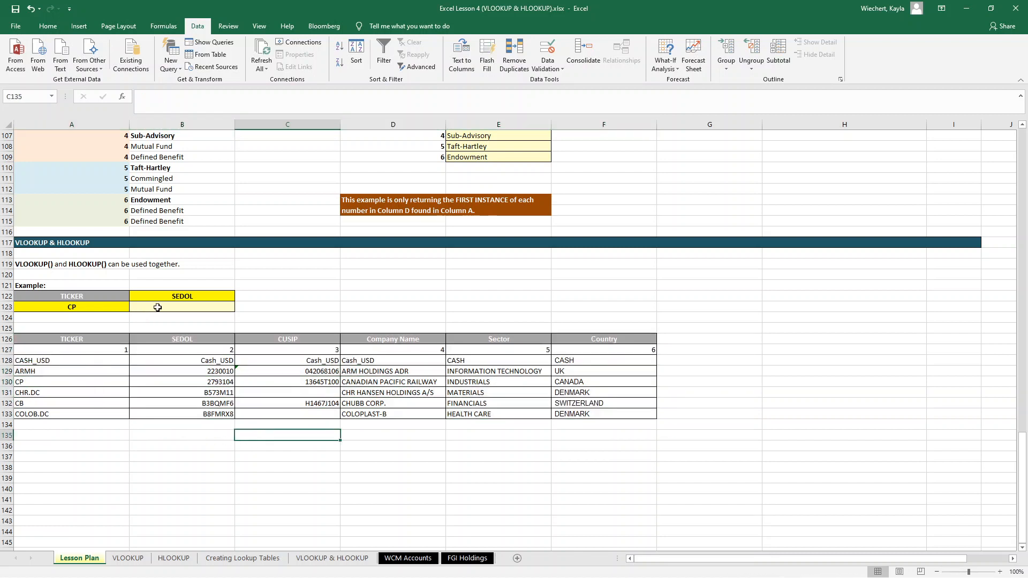
click(75, 308)
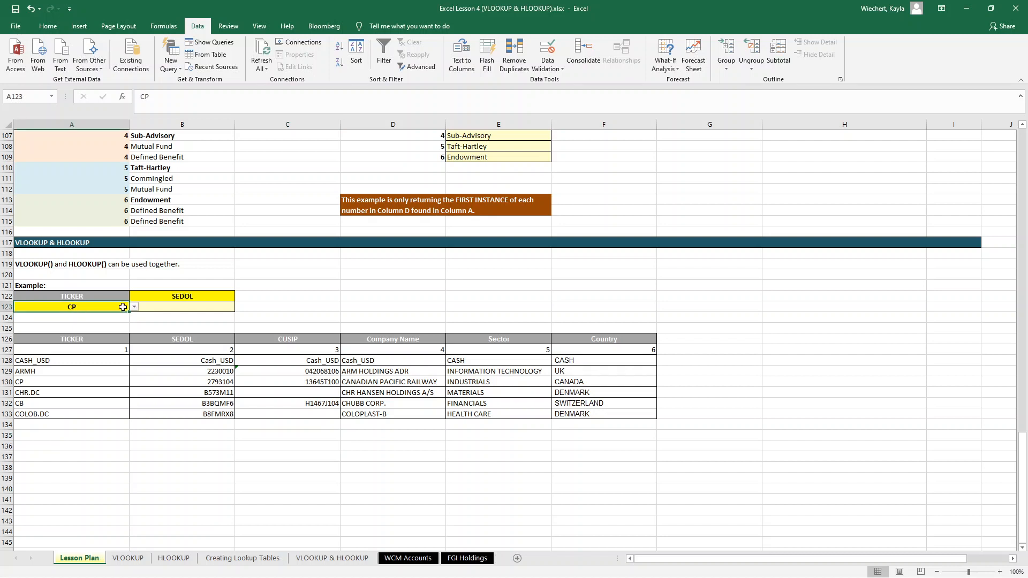
Choose ARMH as the ticker in A123 and Company Name as the lookup field in B122
click(134, 307)
click(78, 324)
click(224, 297)
click(239, 297)
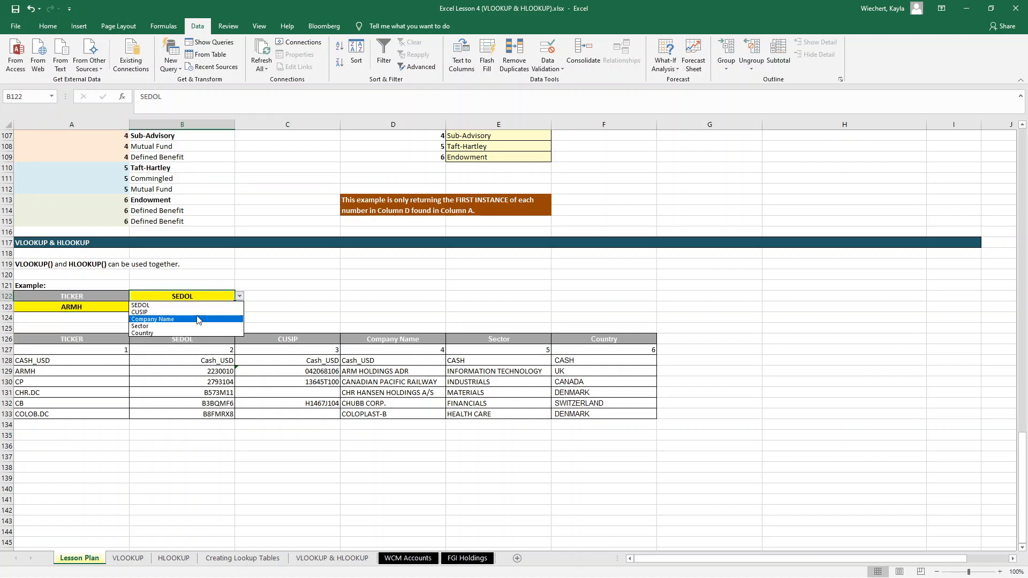
click(198, 320)
click(171, 315)
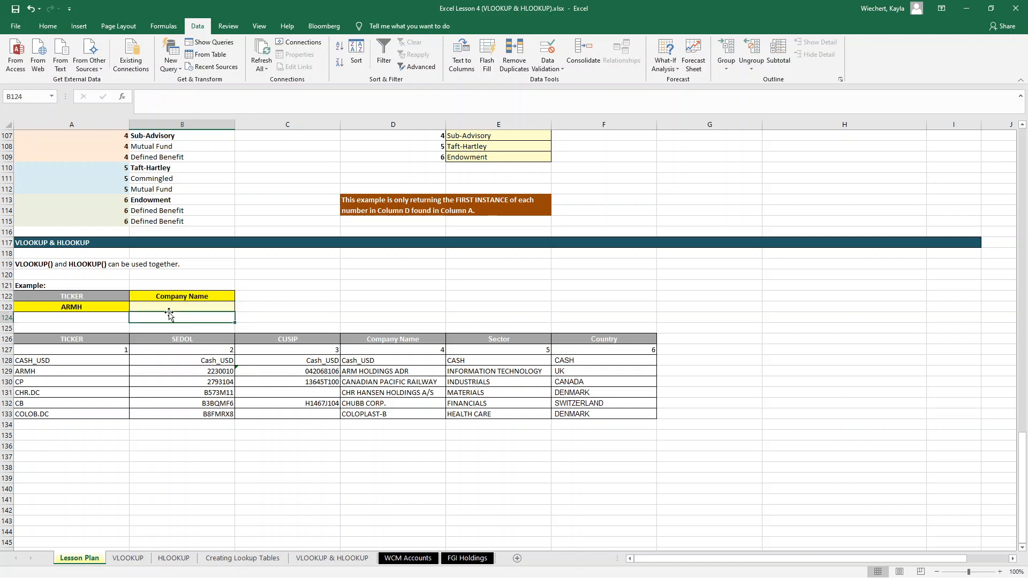
Enter =VLOOKUP(A123,$A$126:$F$133,4,0) in B123 to look up the company name for the ticker
click(58, 343)
drag(58, 345, 603, 418)
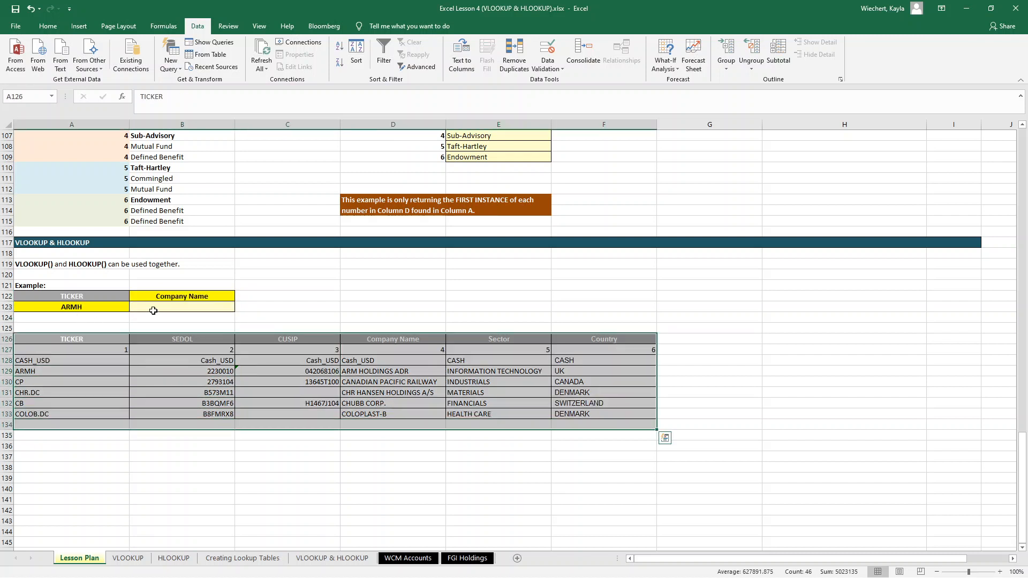
click(156, 306)
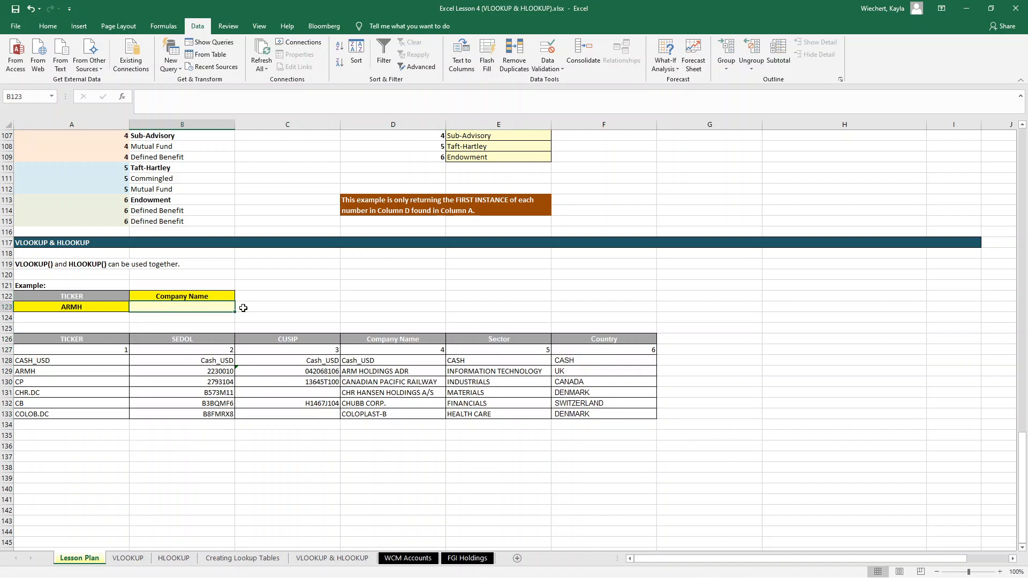
text(=vlookup()
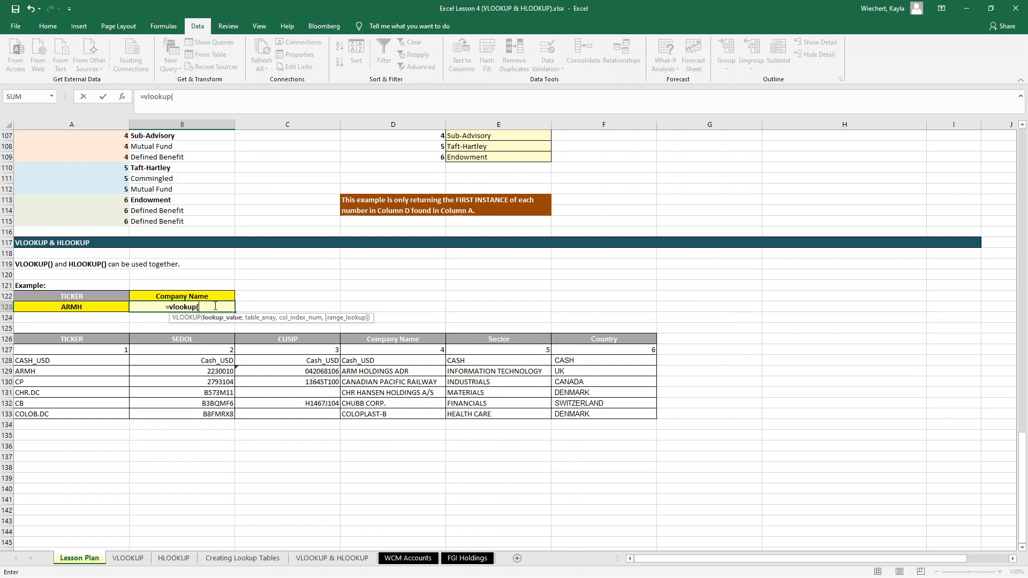
click(83, 308)
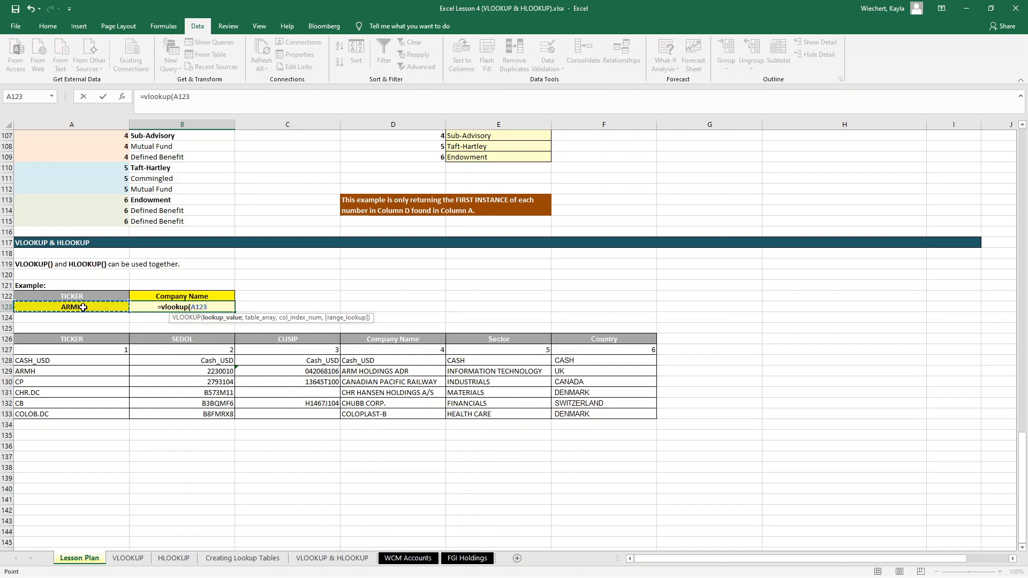
text(,)
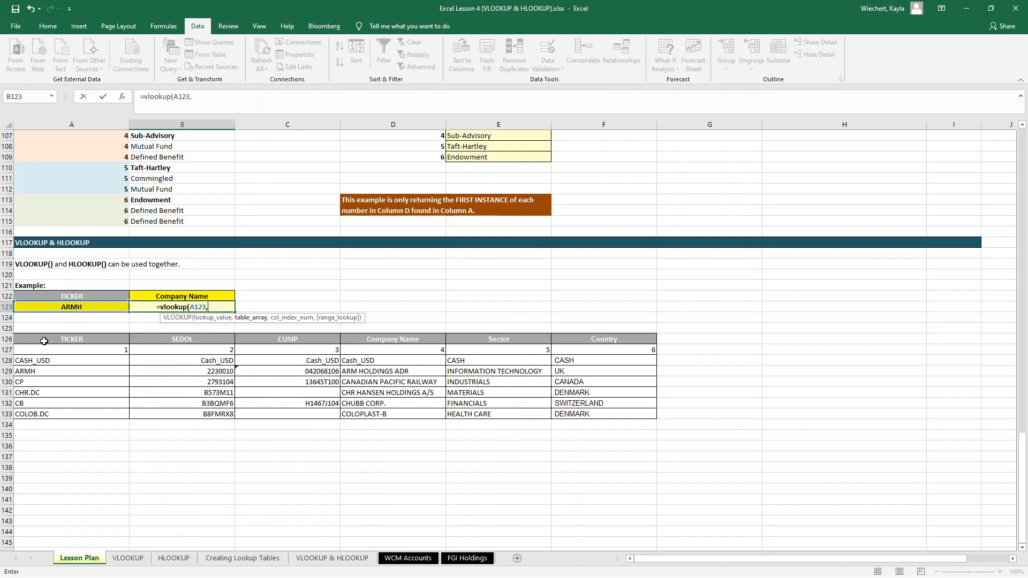
drag(44, 340, 598, 412)
key(F4)
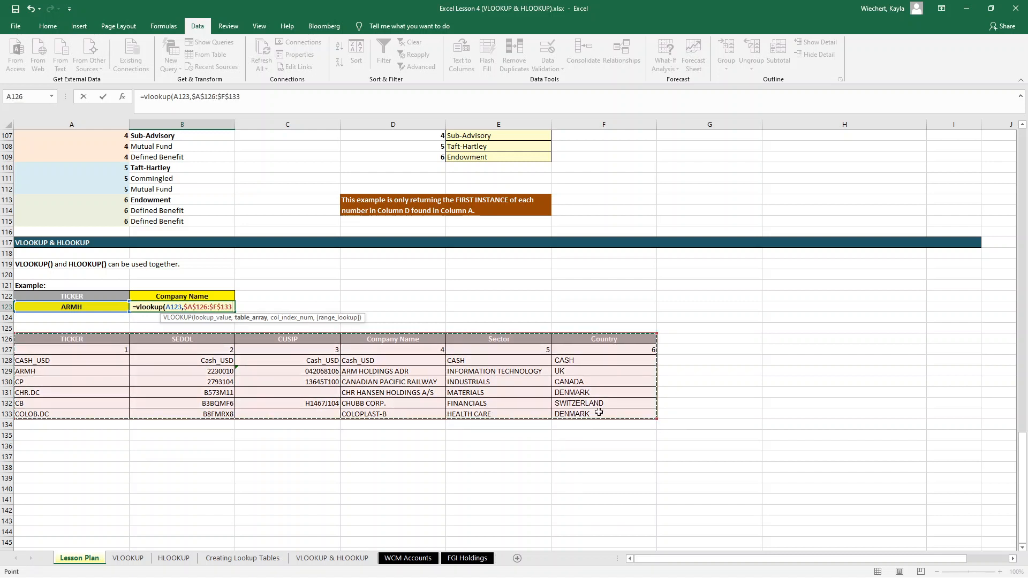
text(,)
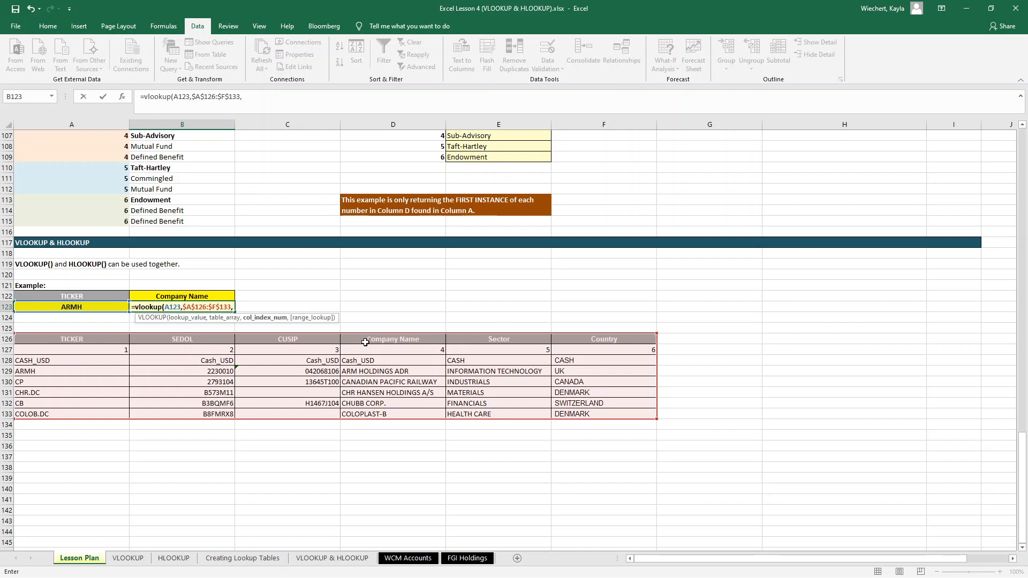
text(4,0))
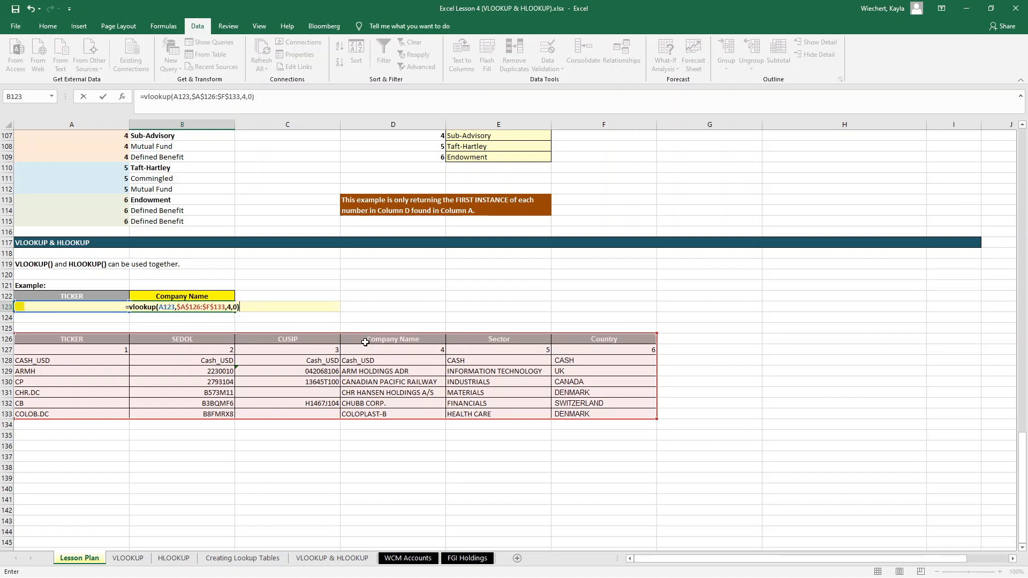
key(Return)
key(Up)
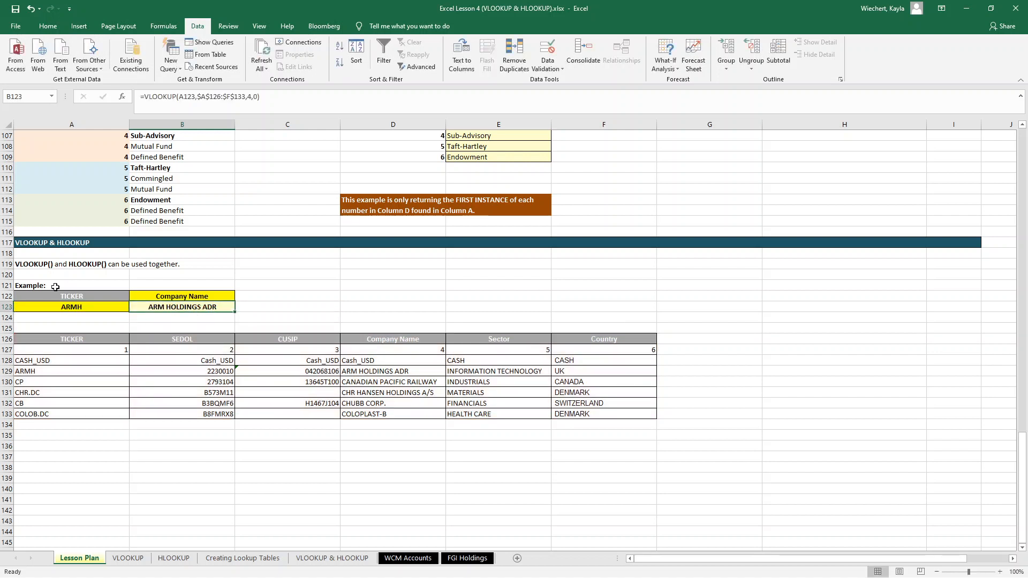
Test the lookup by switching the ticker in A123 to CB and then to CHR.DC
click(57, 305)
click(135, 307)
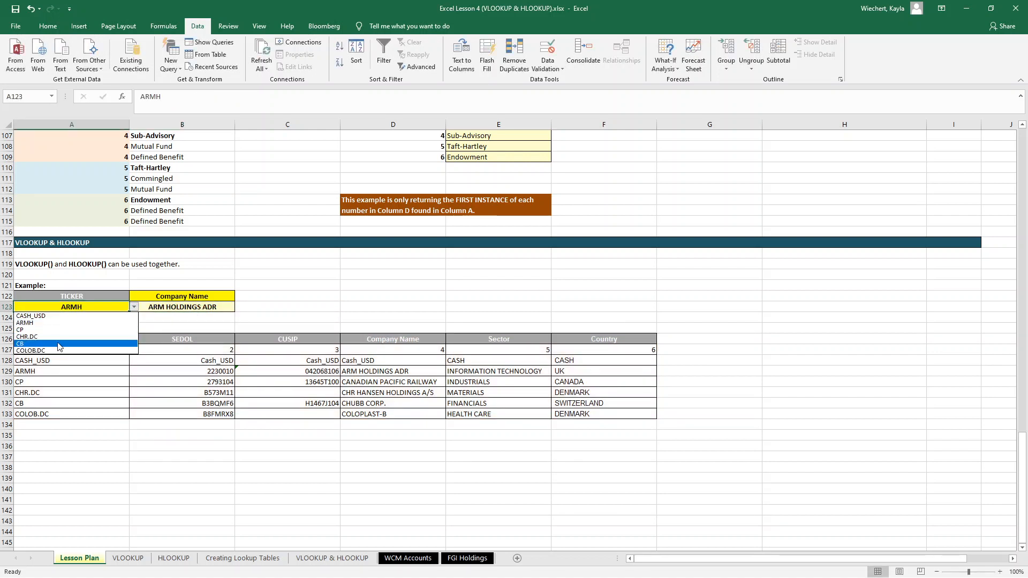
click(60, 346)
click(134, 307)
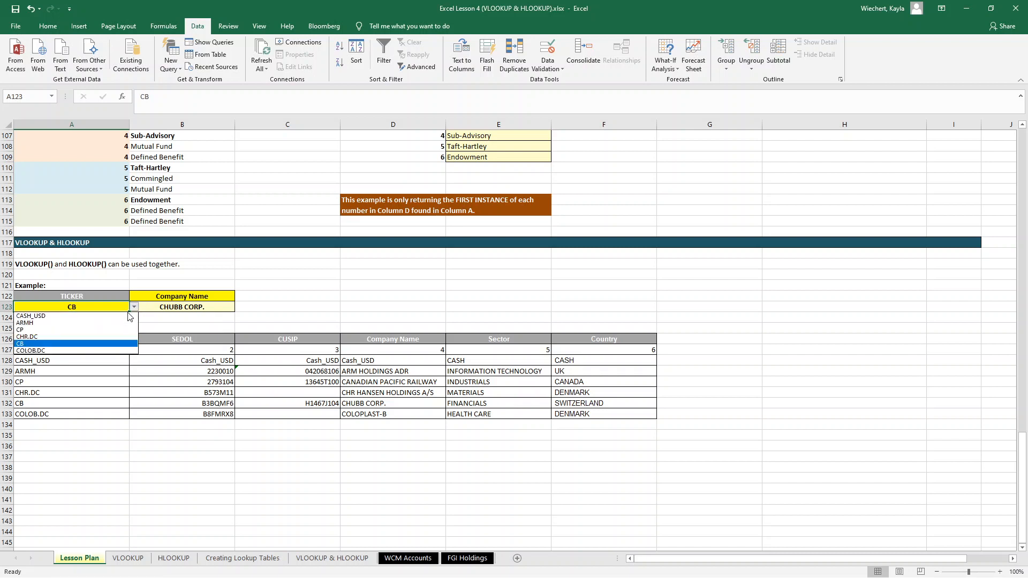
click(43, 338)
Set the lookup field in B122 to CUSIP and check the fixed column index in B123's VLOOKUP formula
click(160, 297)
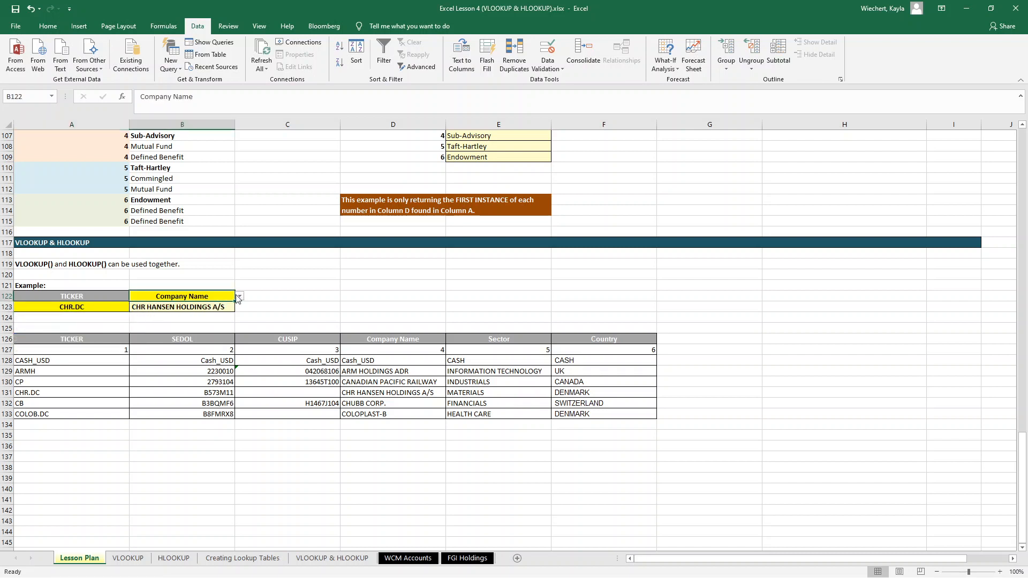
click(239, 296)
click(211, 312)
click(184, 309)
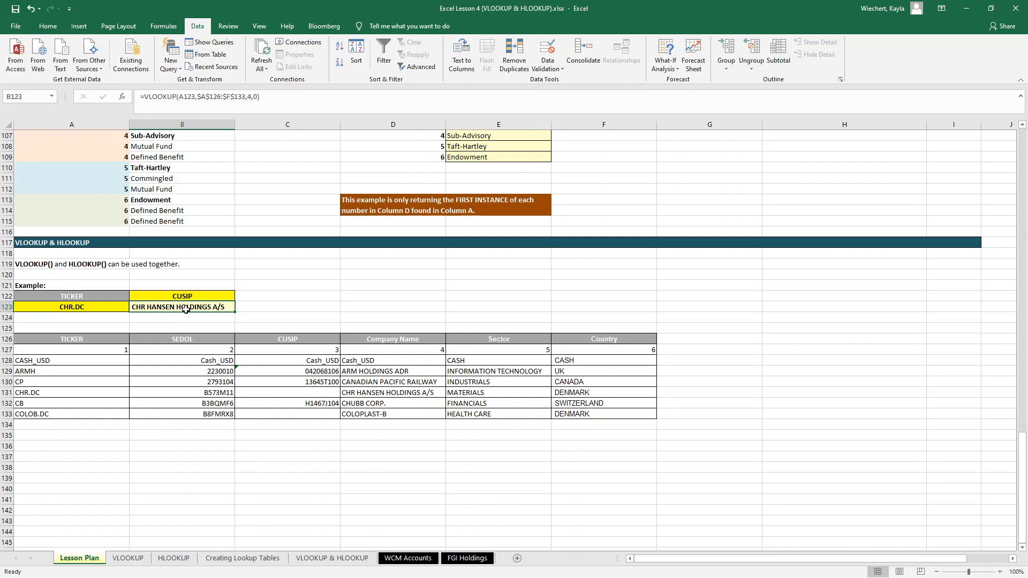
click(250, 96)
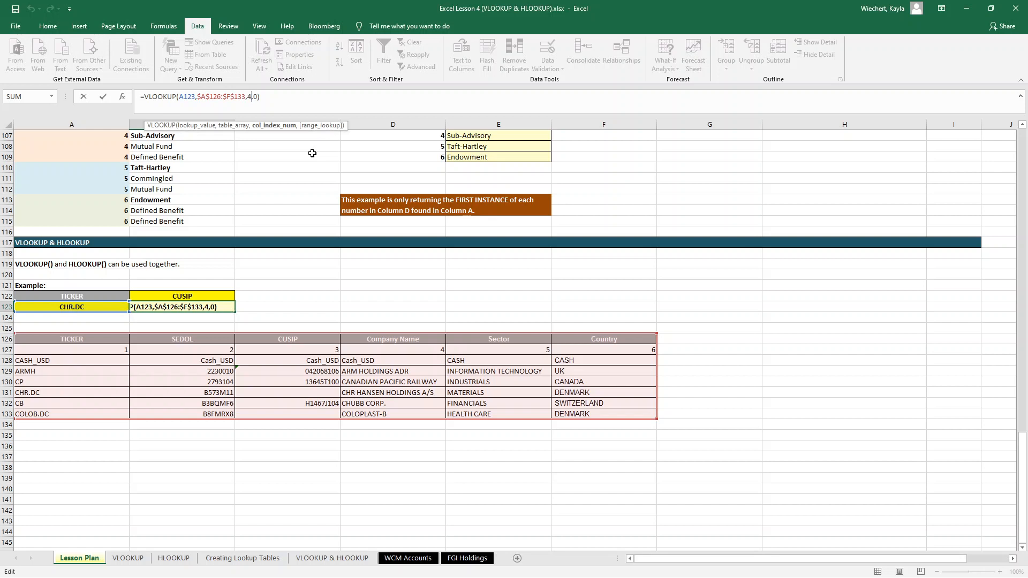
key(Return)
Enter an HLOOKUP in D123 that finds B122 in A126:F127 and returns row 2 with an exact match
key(Right)
key(Right)
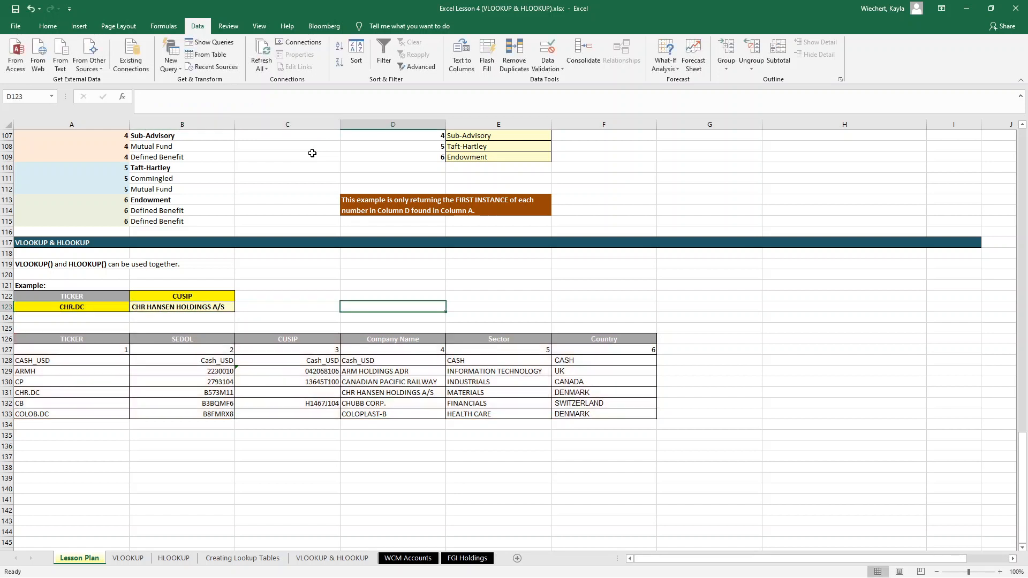
text(=h)
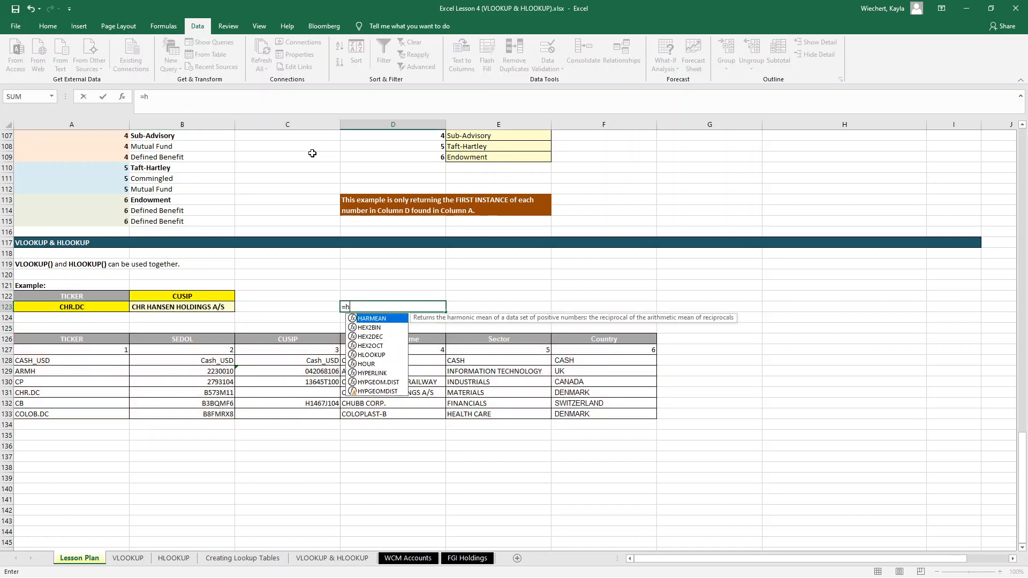
text(lookup()
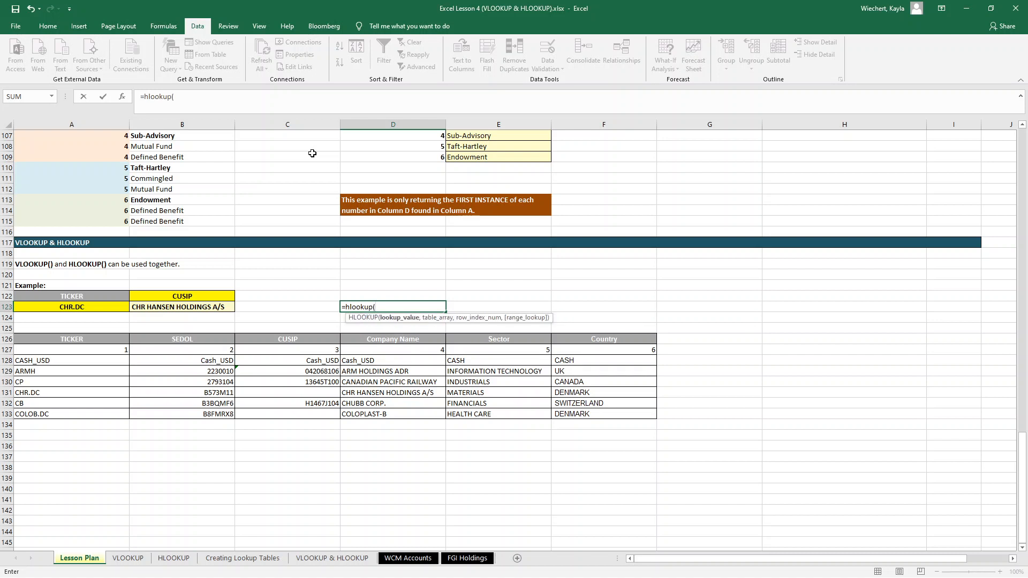
click(178, 297)
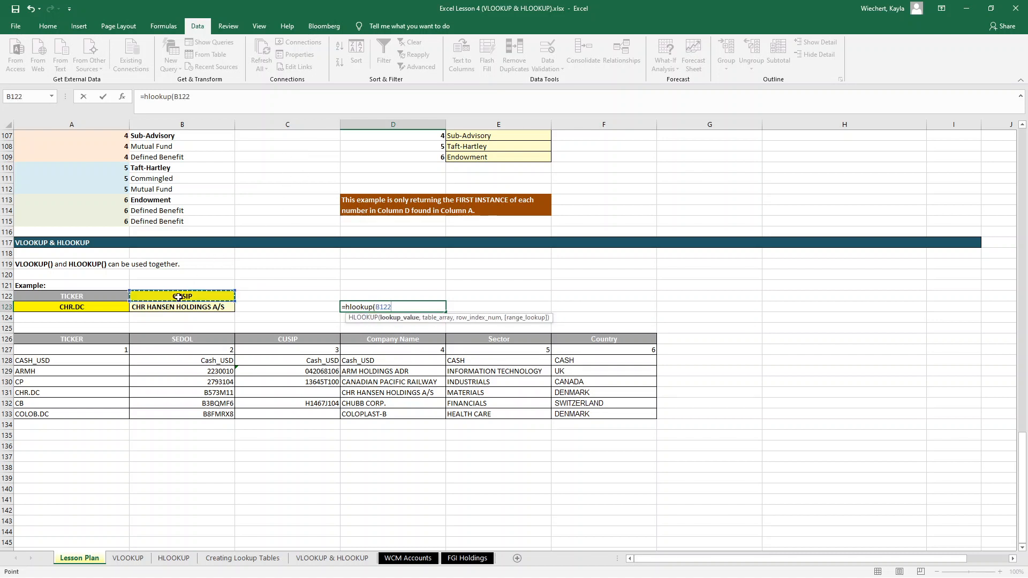
text(,)
drag(56, 340, 615, 354)
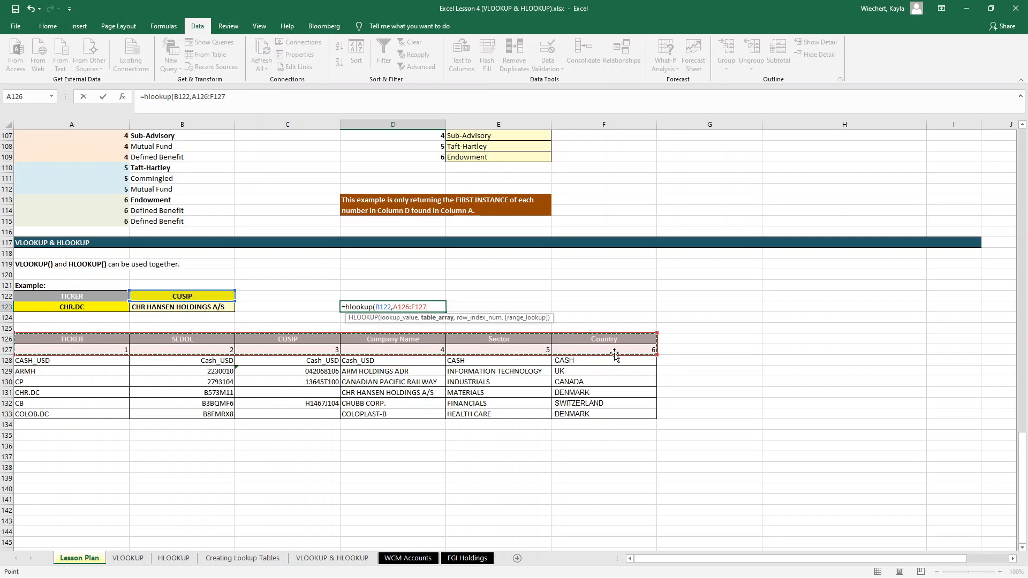
text(,2)
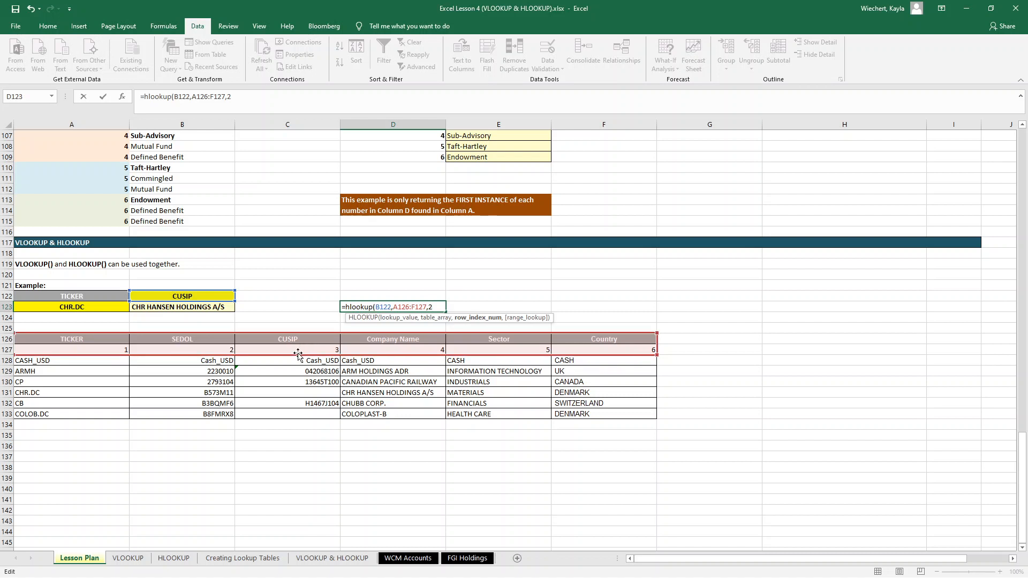
text(,0)
key(Return)
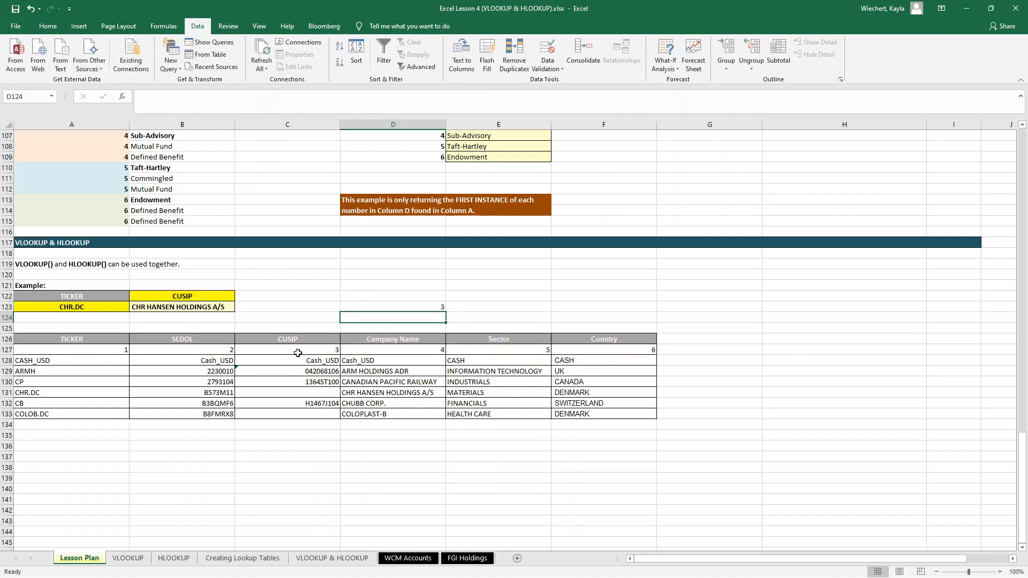
Test the HLOOKUP in D123 by switching B122 to Company Name and then to Sector
click(191, 294)
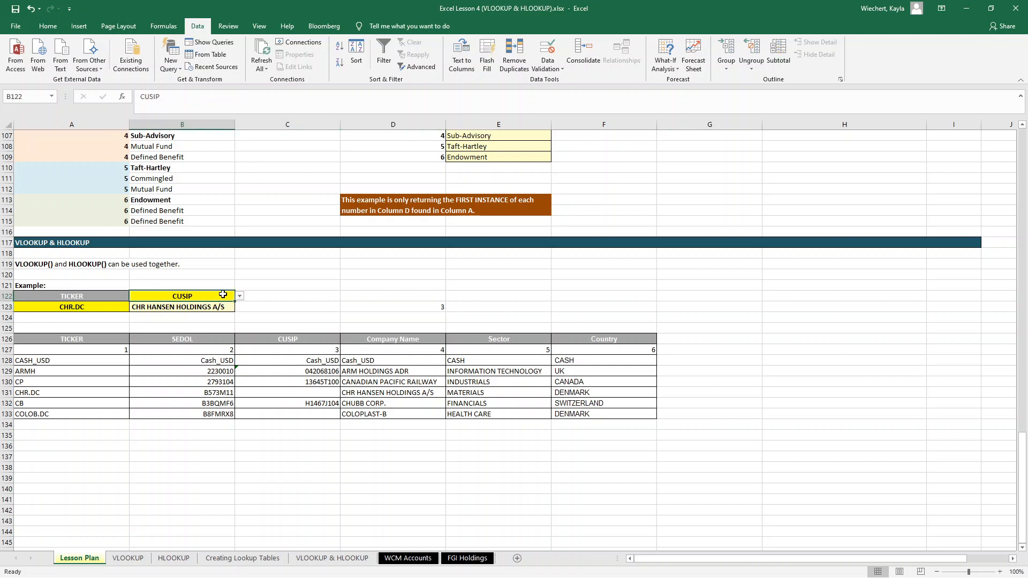
click(239, 296)
click(193, 319)
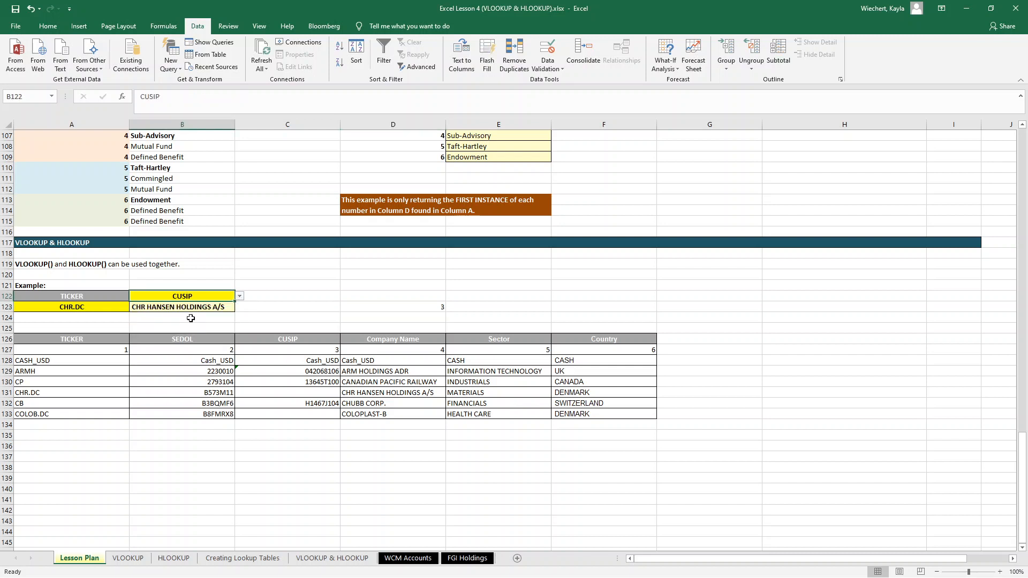
click(405, 308)
click(219, 295)
click(239, 296)
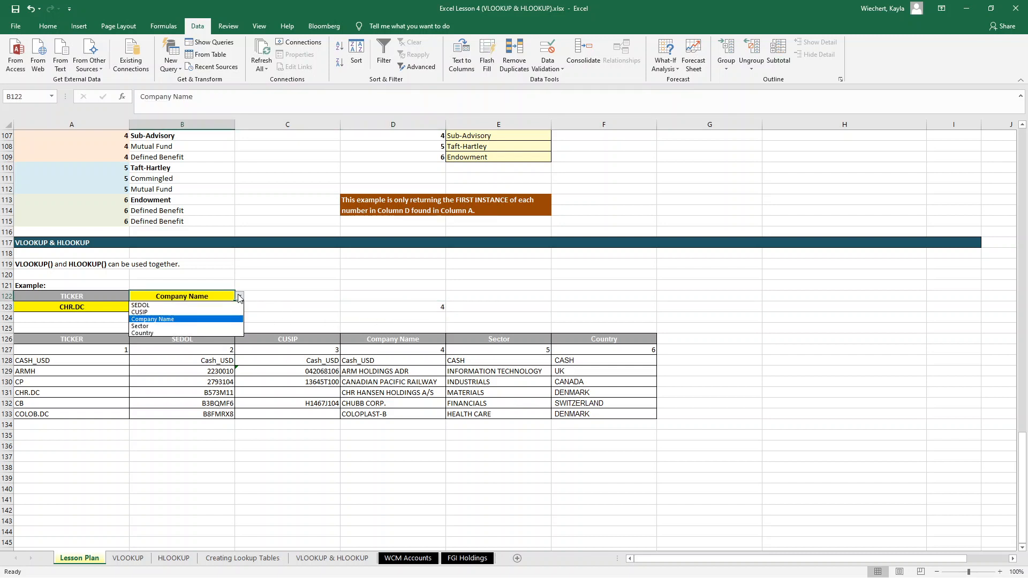
click(182, 326)
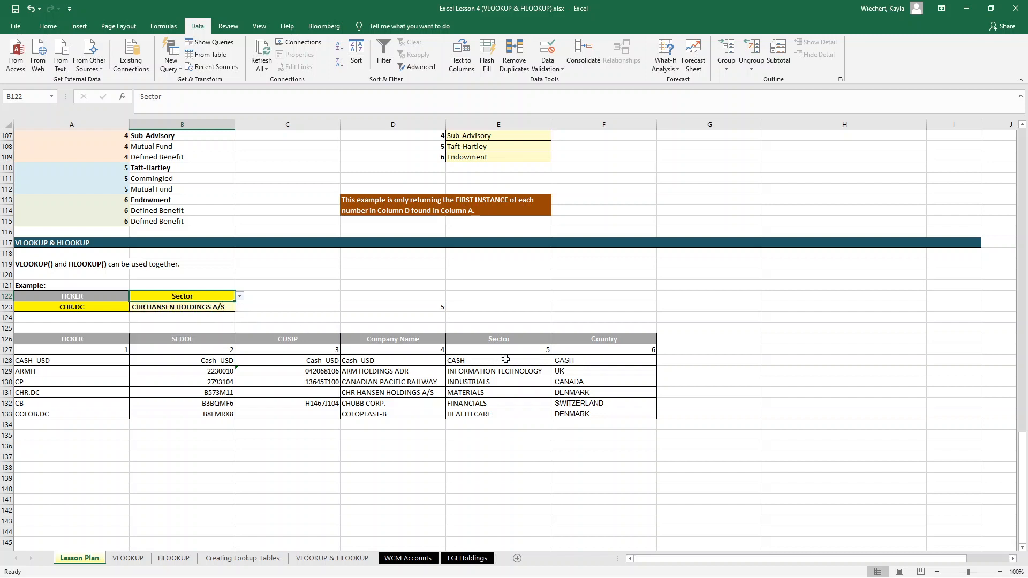
click(527, 349)
click(432, 310)
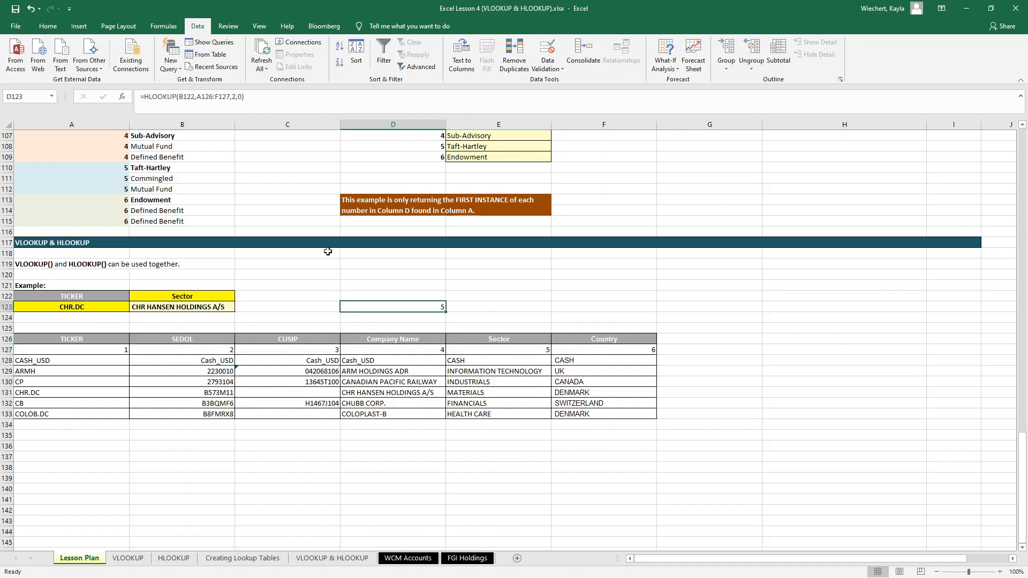
Replace the fixed column index in B123's VLOOKUP with HLOOKUP(B122,$A$126:$F$127,2,0), keeping the outer exact match
click(157, 304)
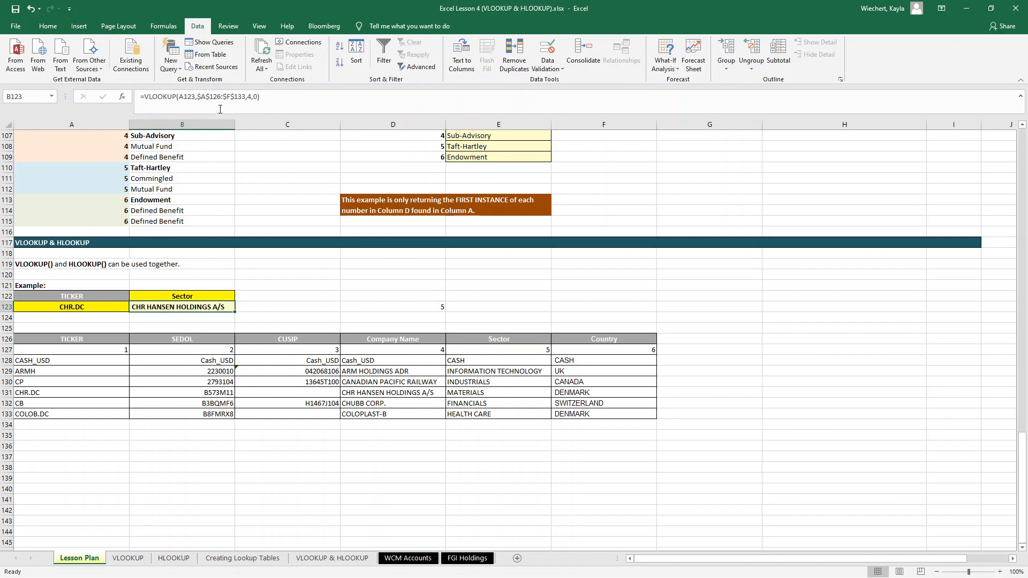
click(249, 96)
key(BackSpace)
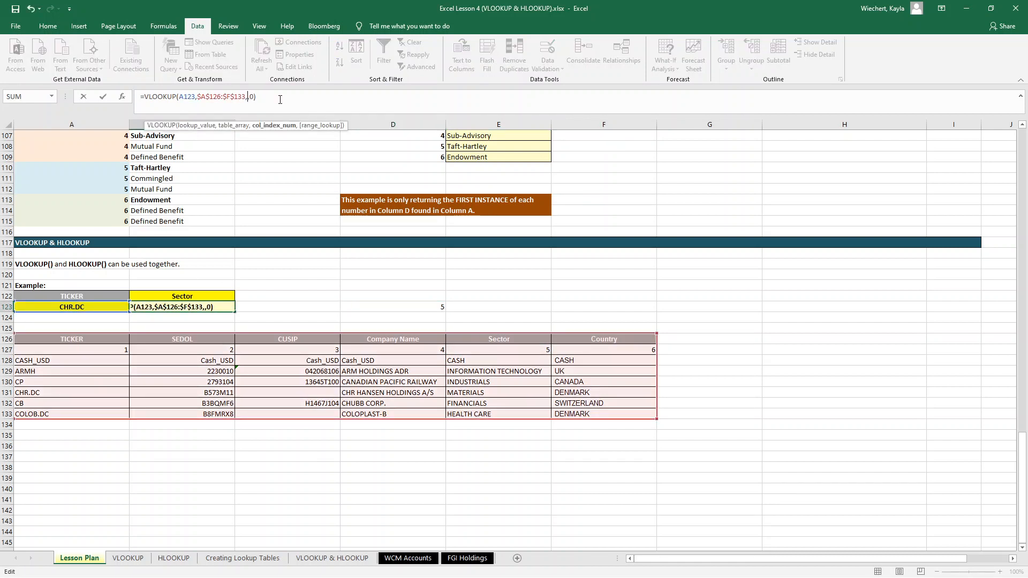
text(hlookup()
click(170, 296)
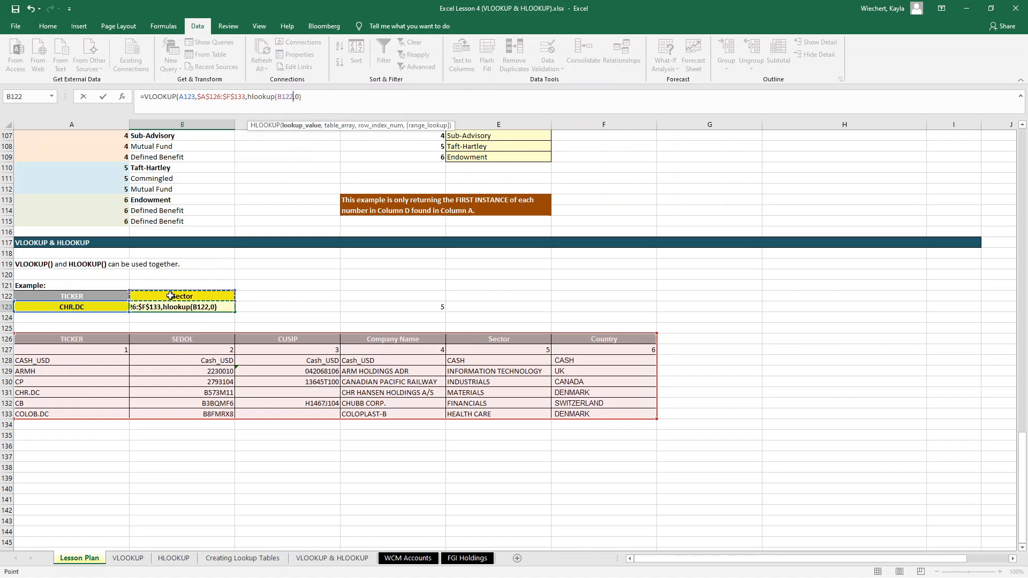
text(,)
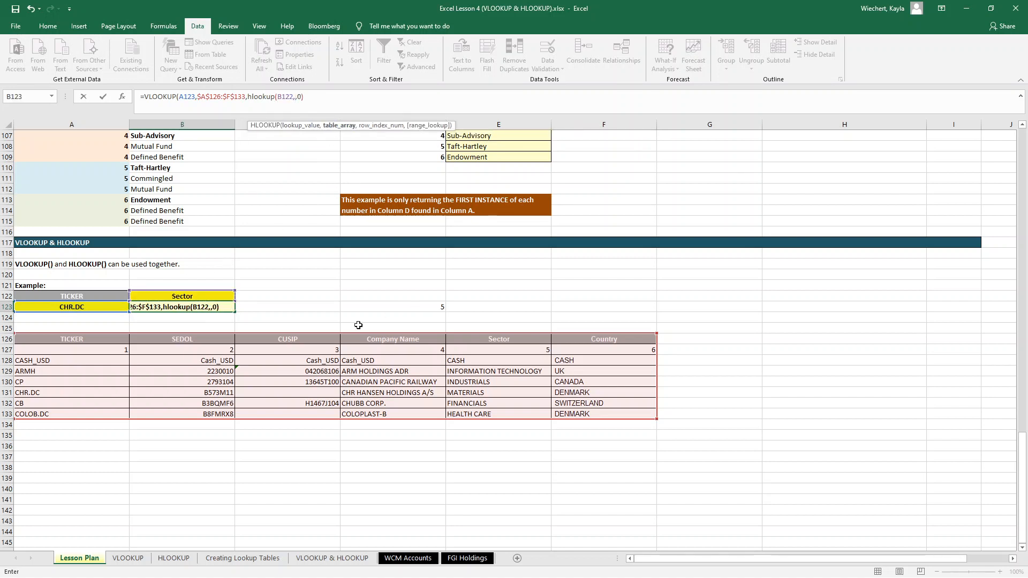
drag(21, 337, 591, 353)
key(F4)
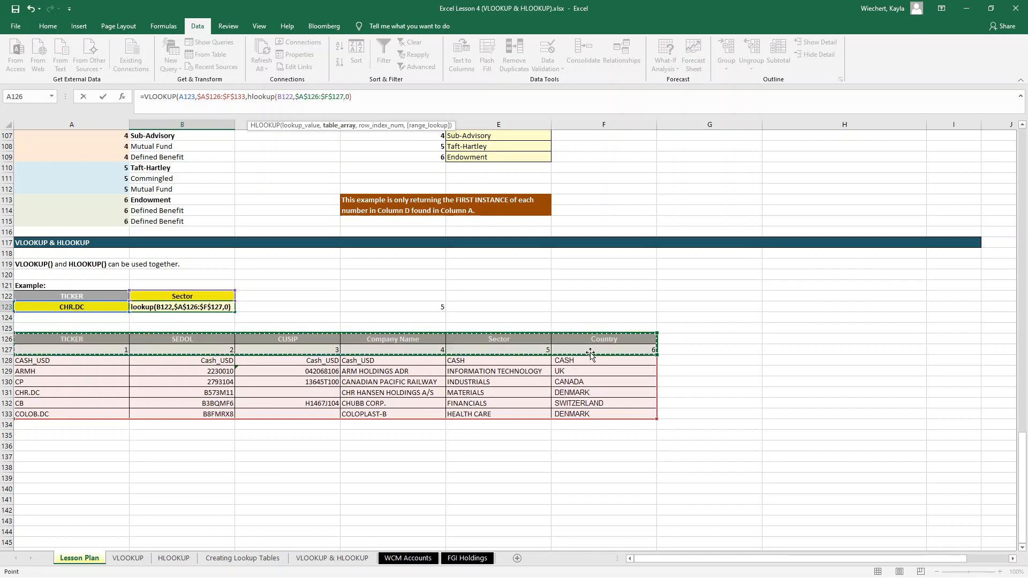
text(,2,)
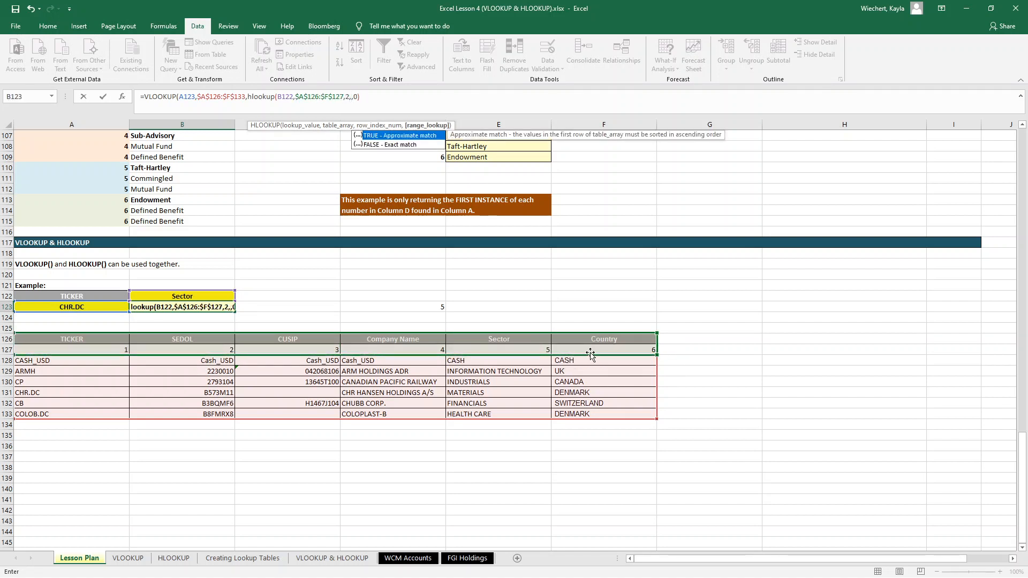
text(0))
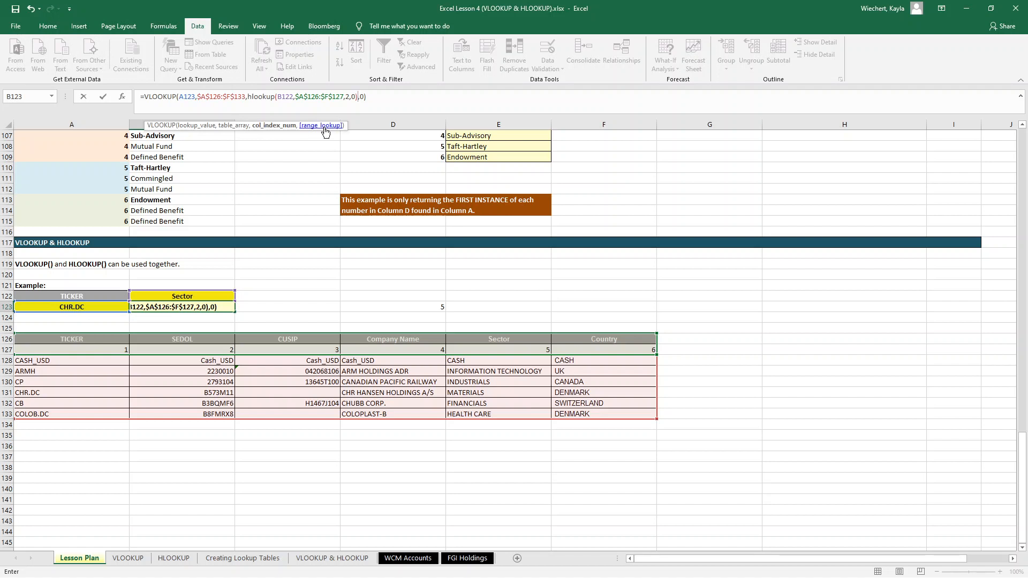
key(Return)
key(Up)
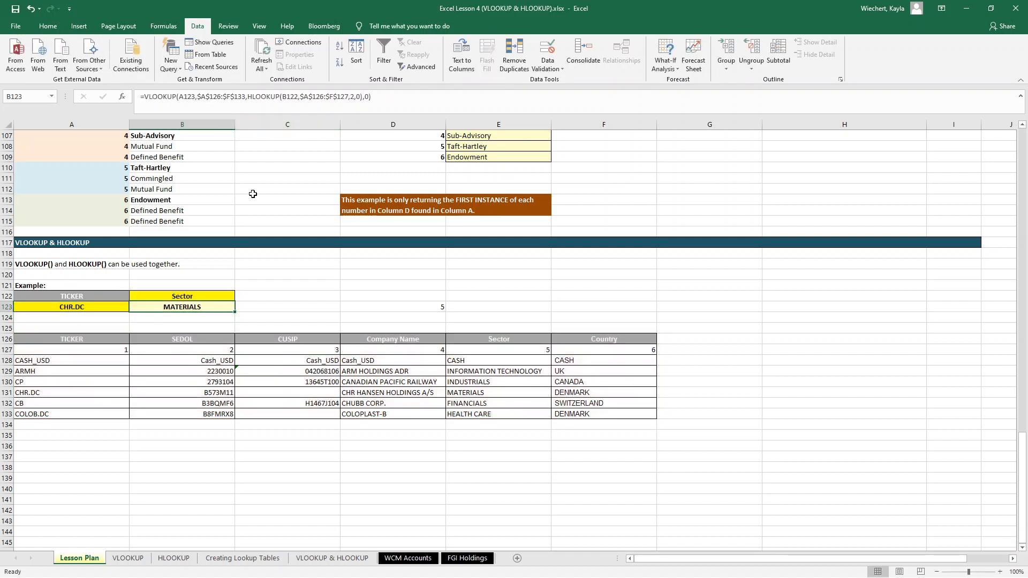
Check B123's result against the Sector entry in the CHR.DC row of the table
click(43, 399)
click(54, 390)
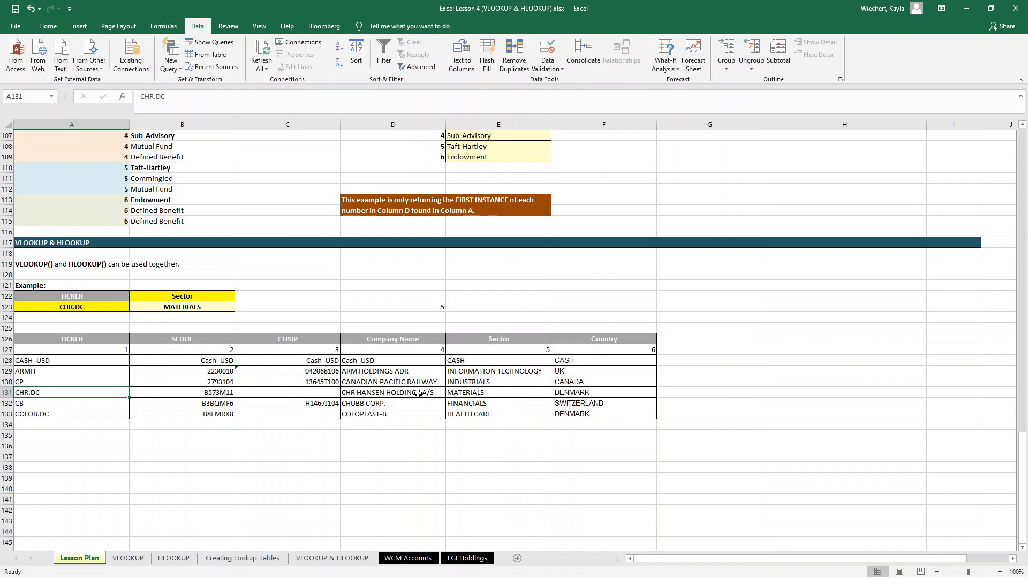
click(484, 392)
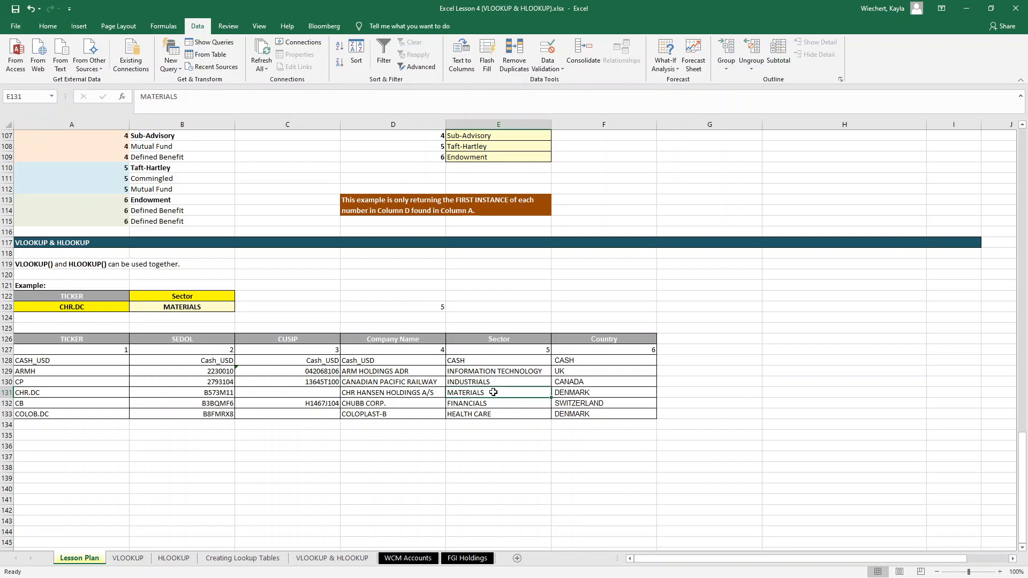
Set the ticker in A123 to CP and the field in B122 to Country, and check the result against the table
click(84, 310)
click(134, 308)
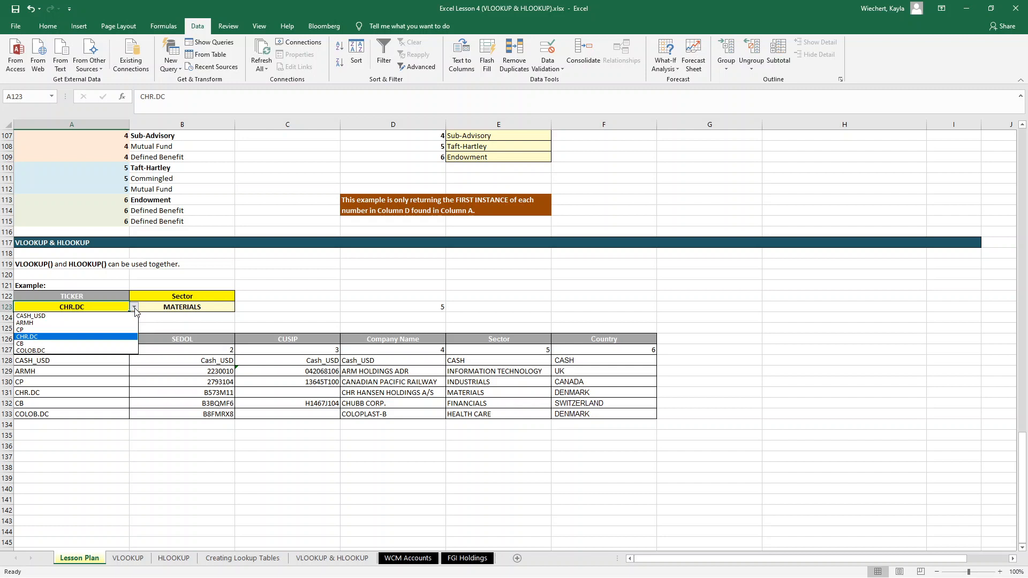
click(61, 331)
click(182, 296)
click(239, 296)
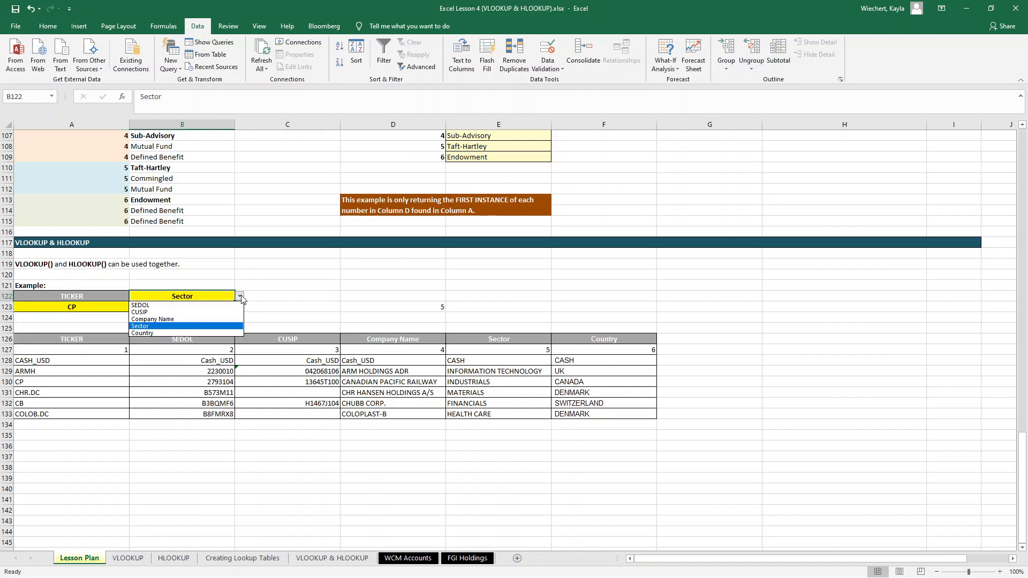
click(145, 333)
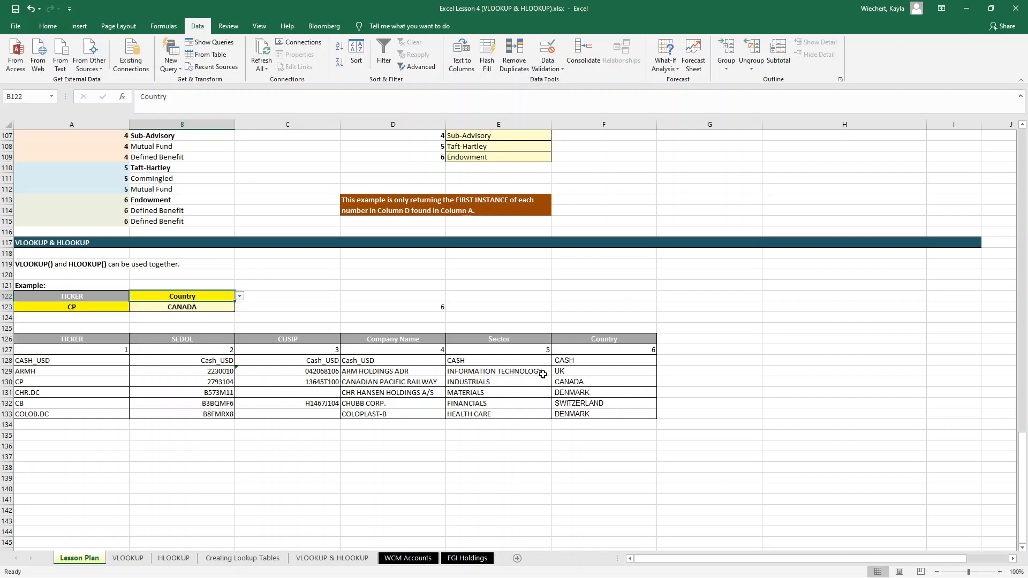
click(578, 382)
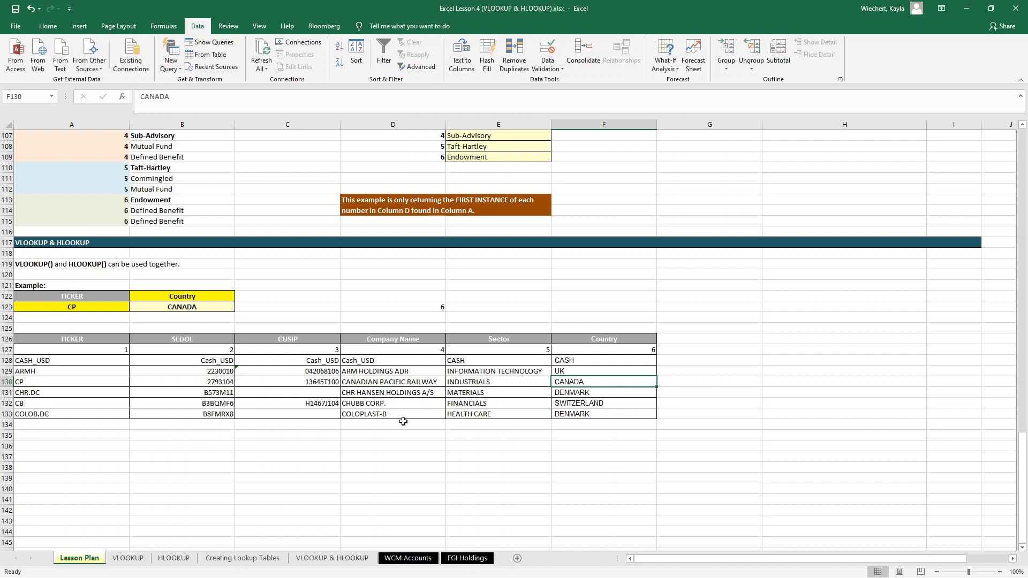
Look through the VLOOKUP, HLOOKUP, Creating Lookup Tables, VLOOKUP & HLOOKUP and data sheets, and return to the Lesson Plan sheet
click(132, 559)
click(174, 558)
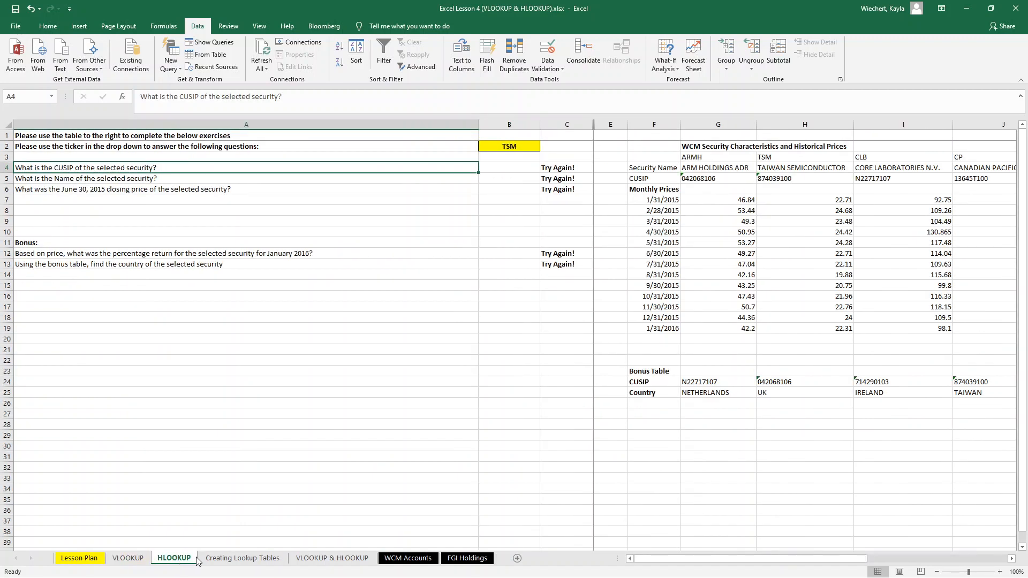
click(241, 560)
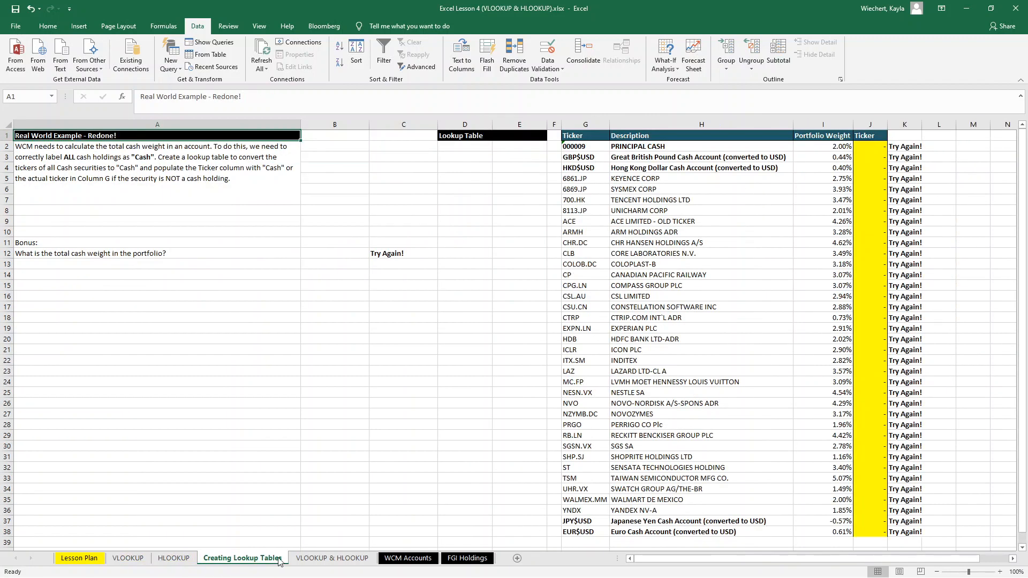
click(324, 559)
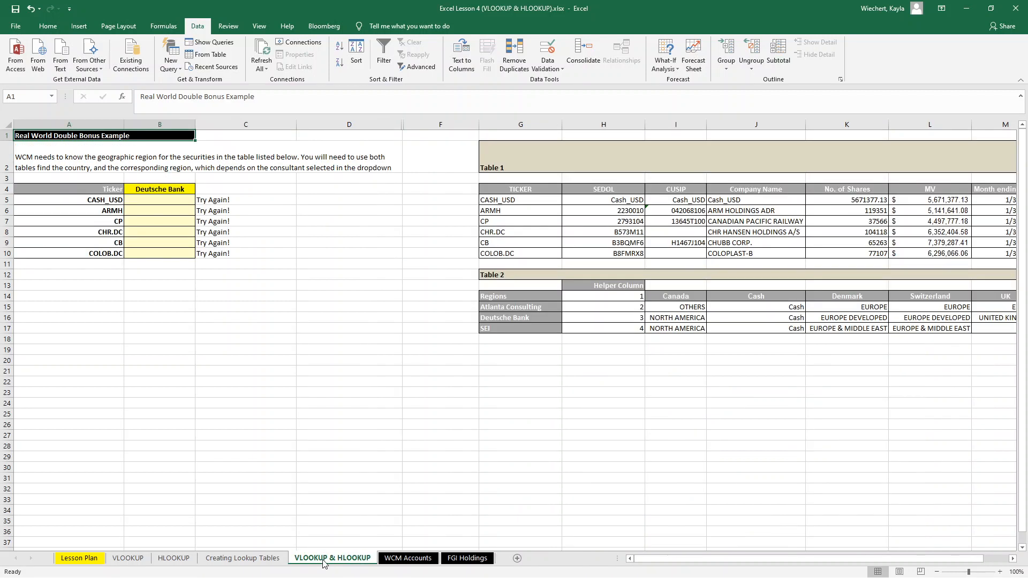
click(414, 560)
click(455, 559)
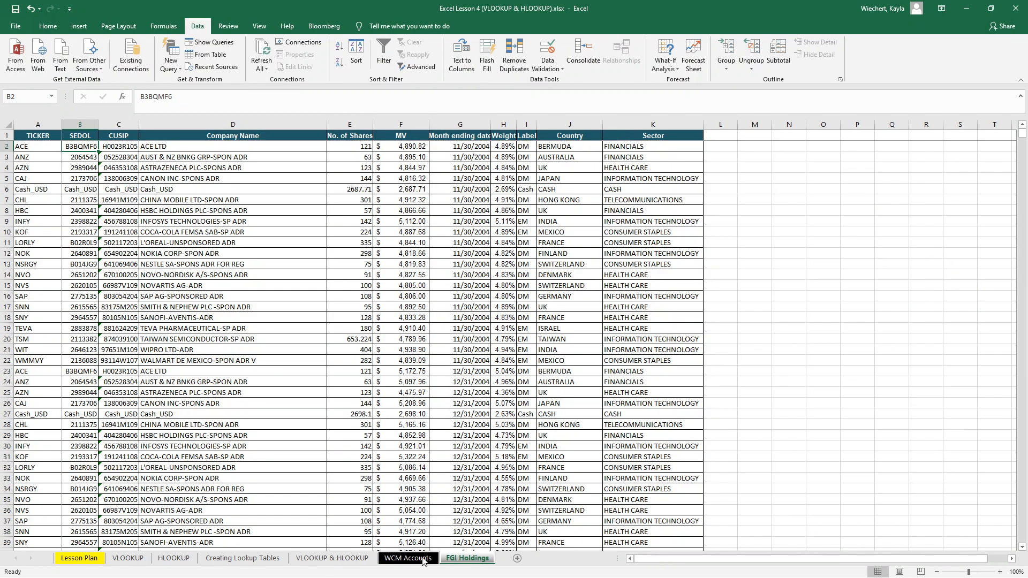
click(331, 559)
click(242, 560)
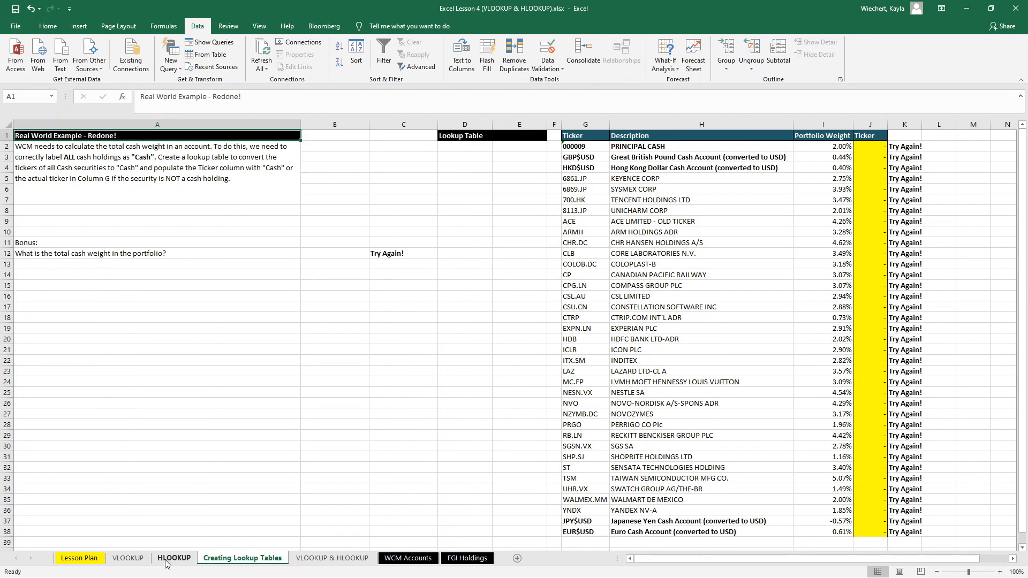
click(172, 558)
click(80, 558)
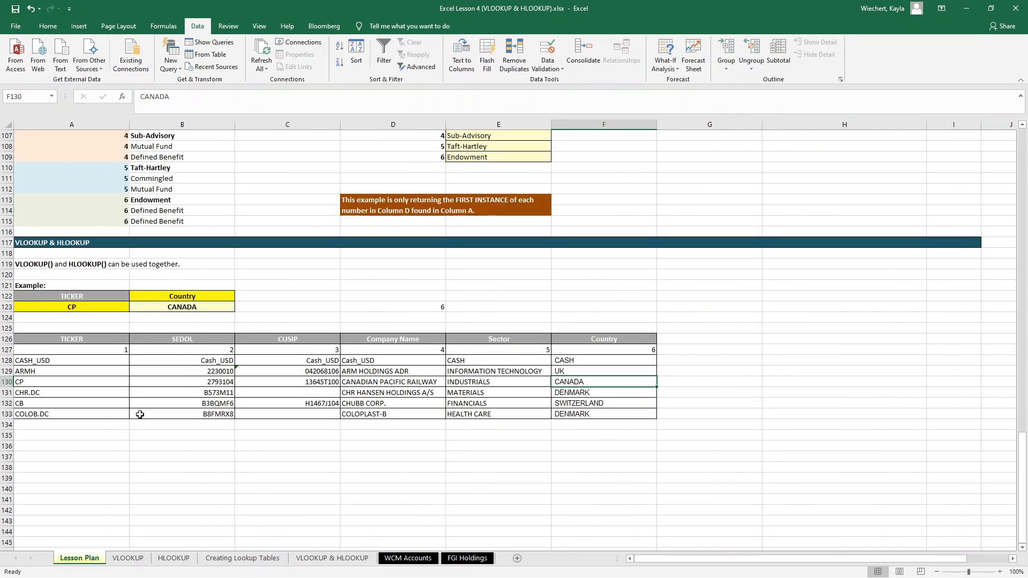
click(222, 477)
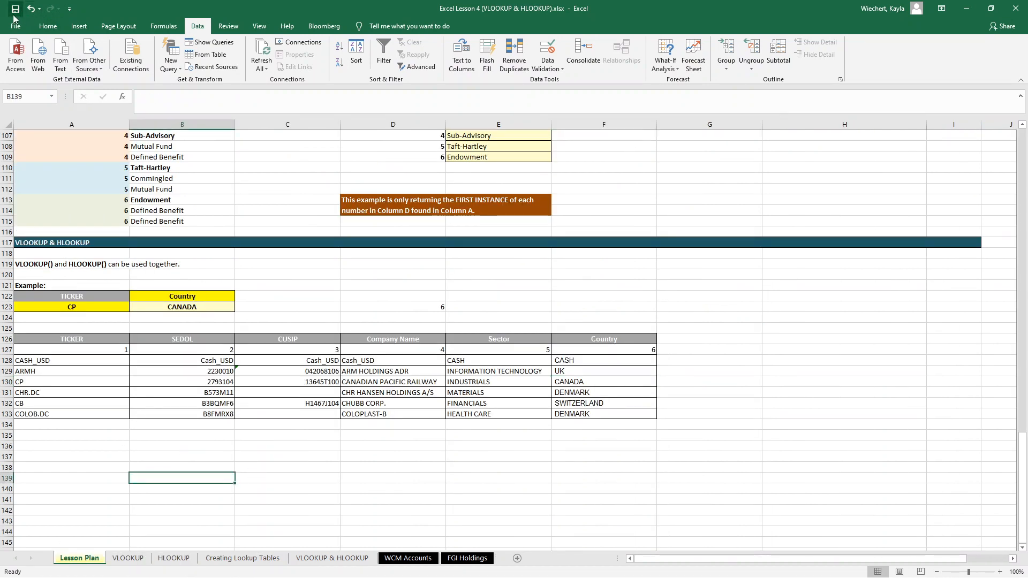